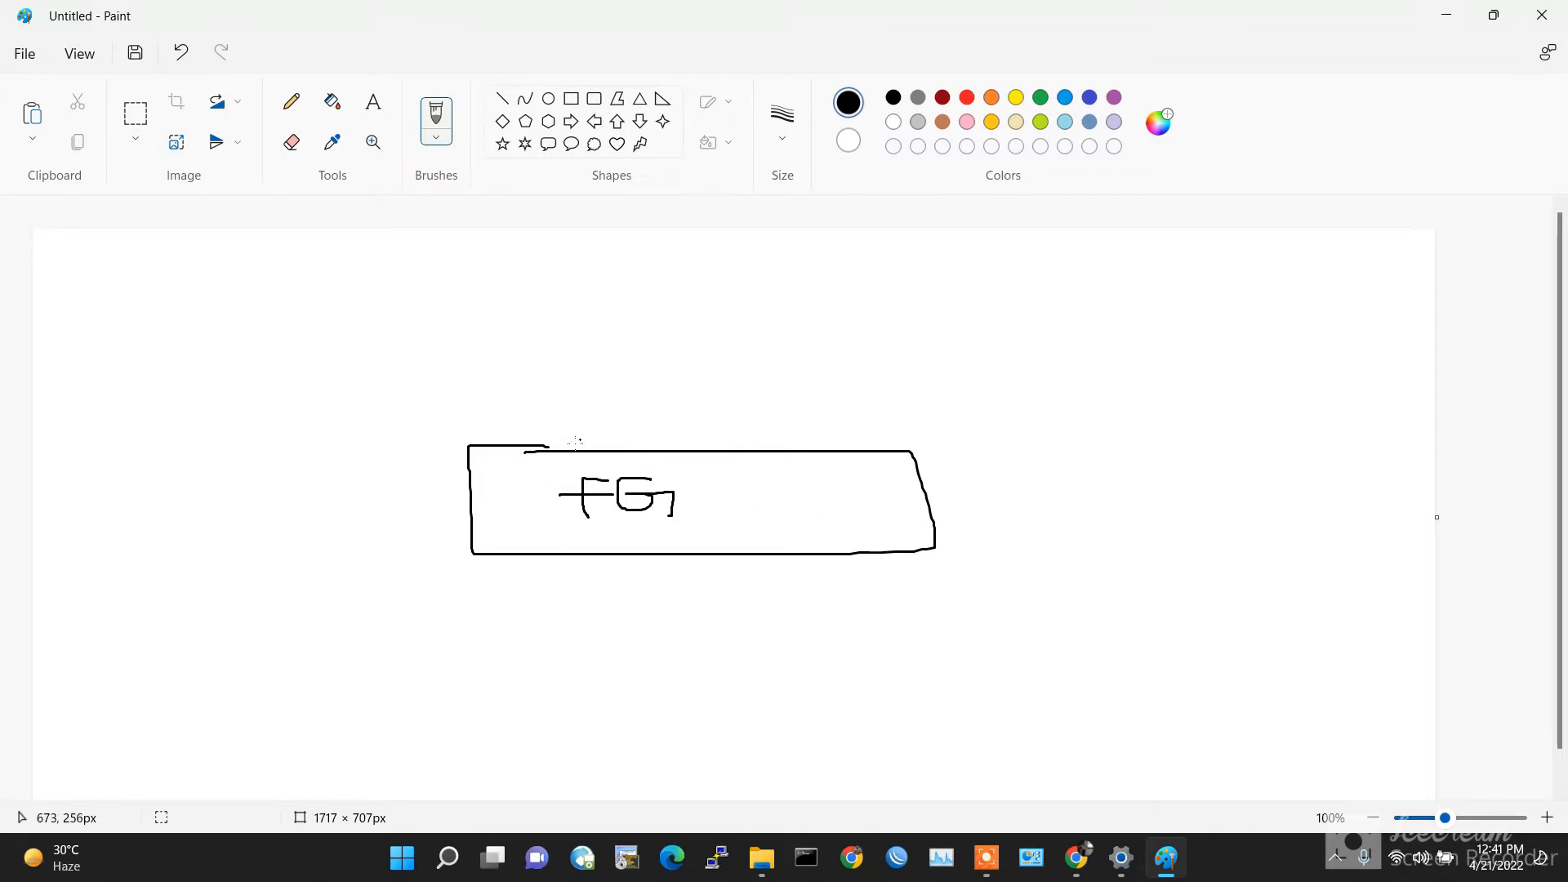
Step: Draw a line up from the FG box to a cloud labelled Comsats
{"action": "left_click_drag", "start_coordinate": [563, 447], "coordinate": [560, 372]}
{"action": "mouse_move", "coordinate": [472, 313]}
{"action": "left_mouse_down"}
{"action": "mouse_move", "coordinate": [640, 360]}
{"action": "mouse_move", "coordinate": [601, 278]}
{"action": "mouse_move", "coordinate": [516, 269]}
{"action": "mouse_move", "coordinate": [483, 312]}
{"action": "mouse_move", "coordinate": [526, 333]}
{"action": "mouse_move", "coordinate": [563, 309]}
{"action": "mouse_move", "coordinate": [584, 332]}
{"action": "mouse_move", "coordinate": [589, 309]}
{"action": "mouse_move", "coordinate": [576, 335]}
{"action": "mouse_move", "coordinate": [621, 331]}
{"action": "left_mouse_up"}
{"action": "mouse_move", "coordinate": [619, 294]}
{"action": "left_mouse_down"}
{"action": "mouse_move", "coordinate": [627, 330]}
{"action": "mouse_move", "coordinate": [638, 306]}
{"action": "left_mouse_up"}
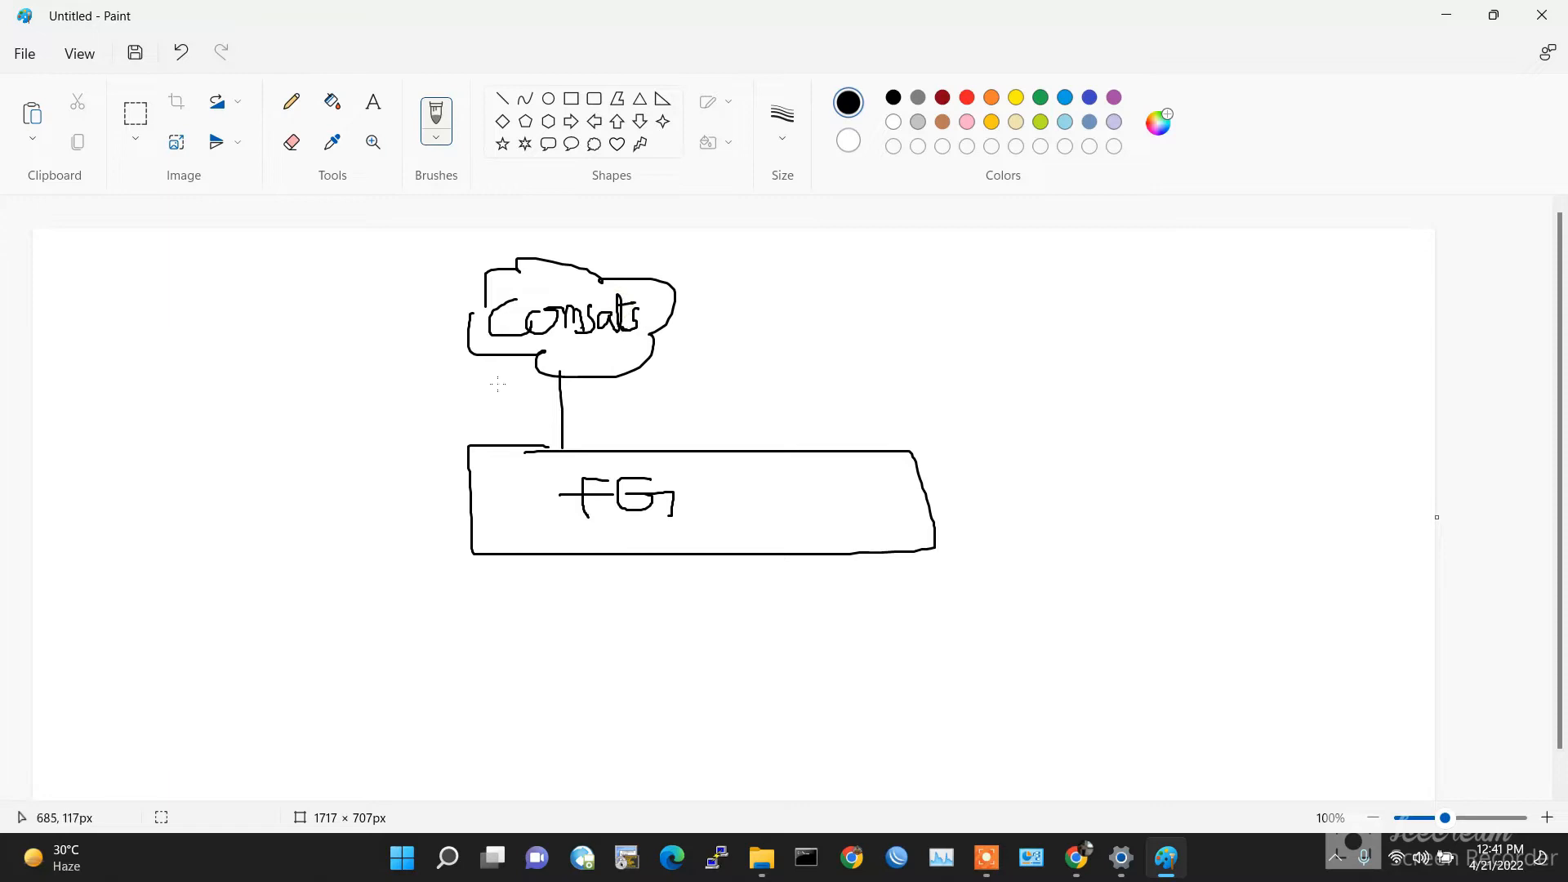
Step: Draw a computer linked to FG on the left and write NDURE to the right
{"action": "mouse_move", "coordinate": [480, 517]}
{"action": "left_mouse_down"}
{"action": "mouse_move", "coordinate": [280, 516]}
{"action": "mouse_move", "coordinate": [173, 488]}
{"action": "mouse_move", "coordinate": [200, 575]}
{"action": "mouse_move", "coordinate": [173, 481]}
{"action": "left_mouse_up"}
{"action": "mouse_move", "coordinate": [221, 576]}
{"action": "left_mouse_down"}
{"action": "mouse_move", "coordinate": [204, 599]}
{"action": "mouse_move", "coordinate": [233, 618]}
{"action": "mouse_move", "coordinate": [220, 577]}
{"action": "left_mouse_up"}
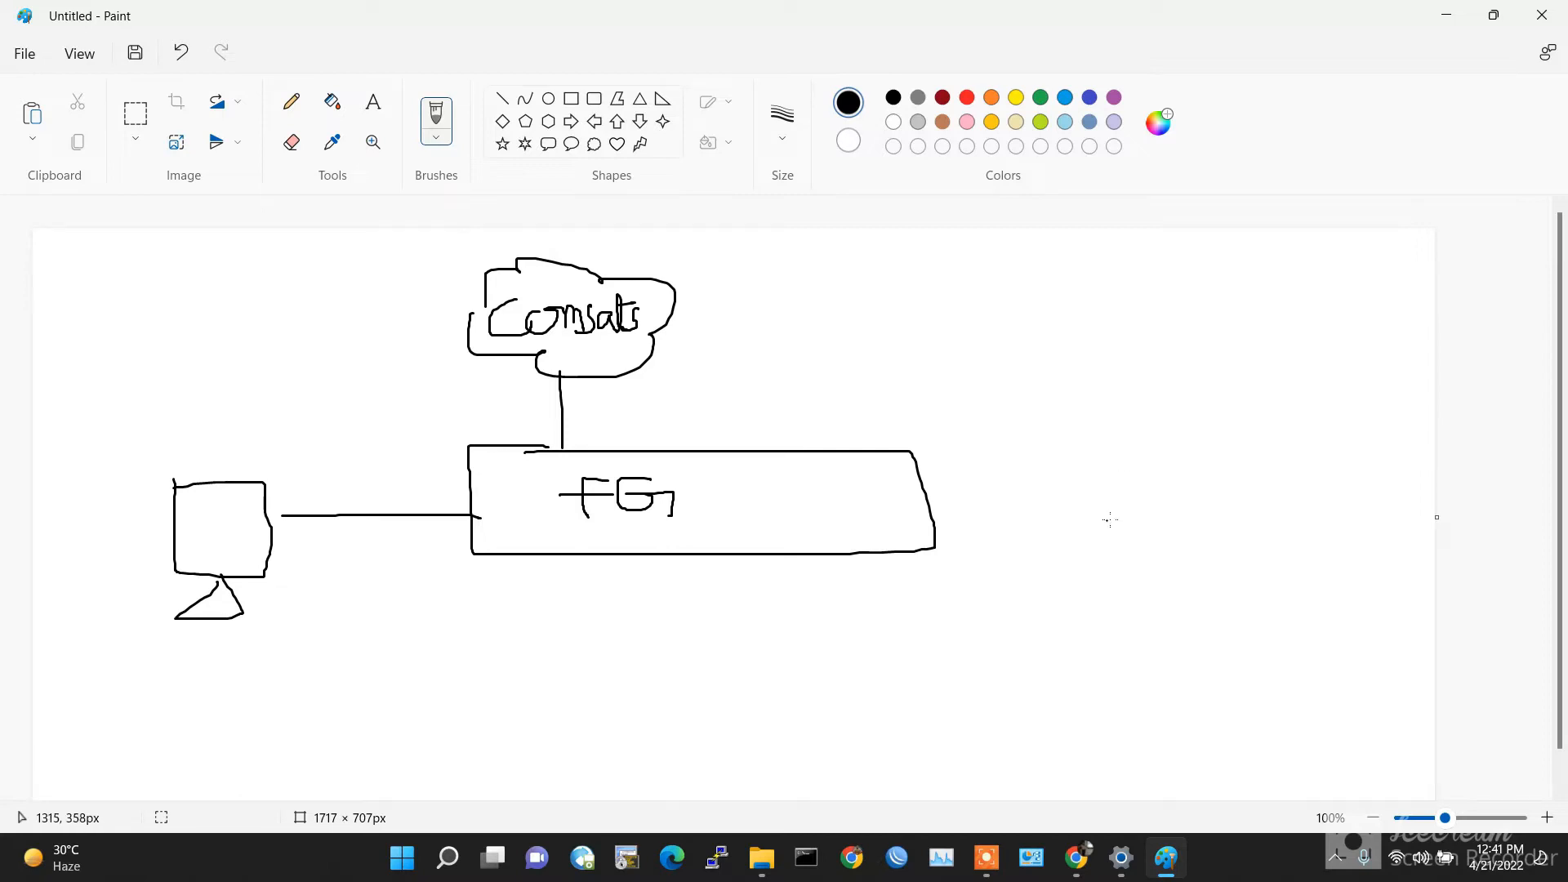
{"action": "mouse_move", "coordinate": [1105, 463]}
{"action": "left_mouse_down"}
{"action": "mouse_move", "coordinate": [1112, 504]}
{"action": "mouse_move", "coordinate": [1192, 502]}
{"action": "mouse_move", "coordinate": [1255, 458]}
{"action": "mouse_move", "coordinate": [1250, 496]}
{"action": "mouse_move", "coordinate": [1259, 472]}
{"action": "mouse_move", "coordinate": [1305, 490]}
{"action": "mouse_move", "coordinate": [1301, 472]}
{"action": "left_mouse_up"}
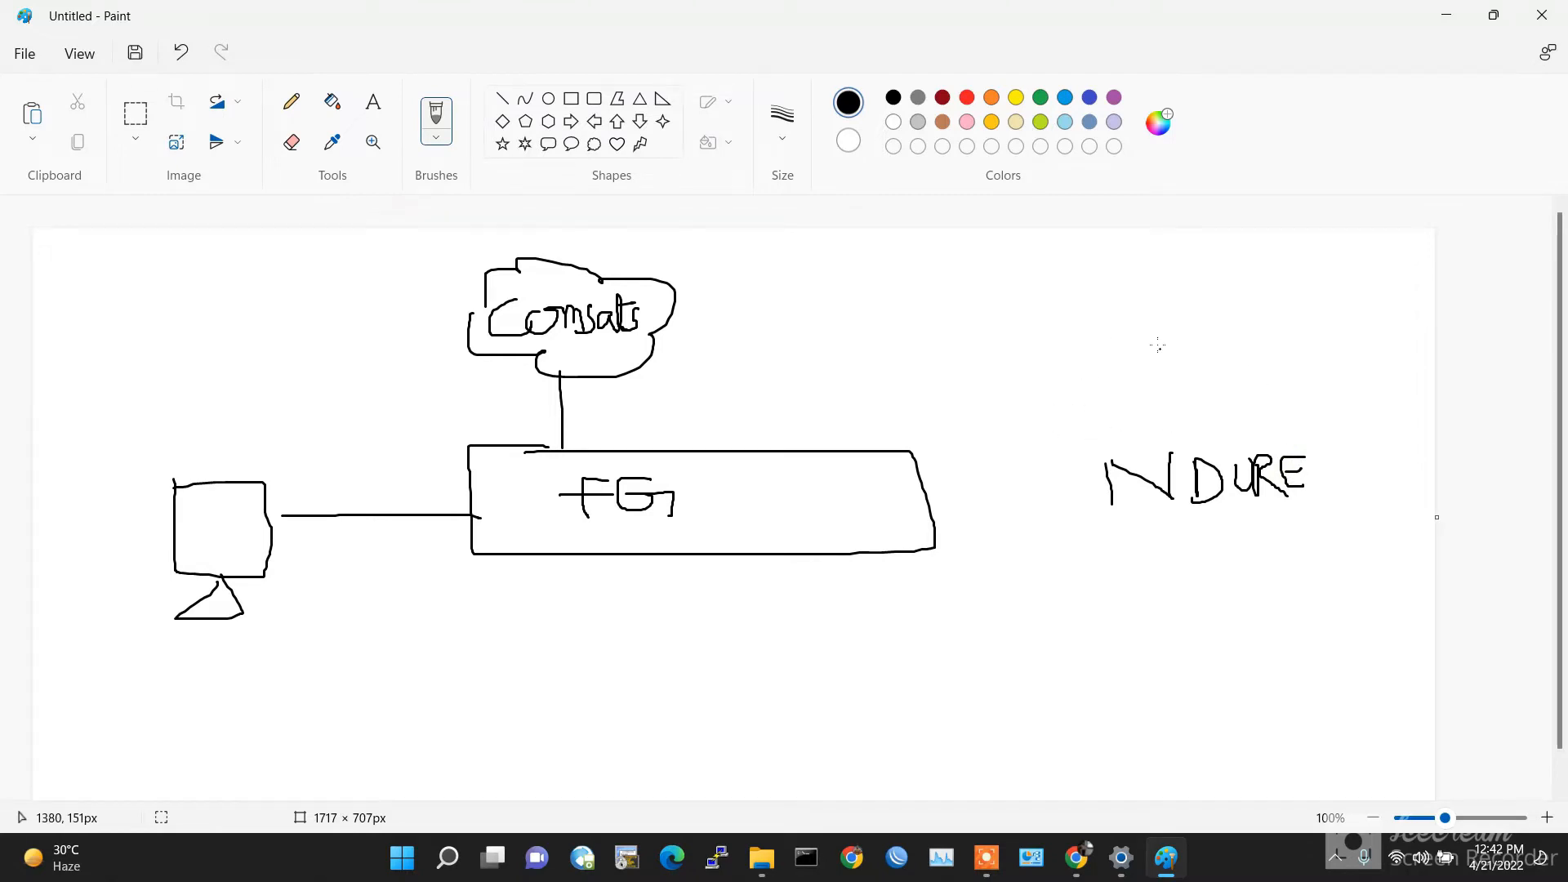
Step: Box NDURE, add a PTCL cloud, and link the cloud and the NDURE box to FG
{"action": "mouse_move", "coordinate": [1081, 441]}
{"action": "left_mouse_down"}
{"action": "mouse_move", "coordinate": [1340, 426]}
{"action": "mouse_move", "coordinate": [1111, 551]}
{"action": "mouse_move", "coordinate": [1099, 437]}
{"action": "left_mouse_up"}
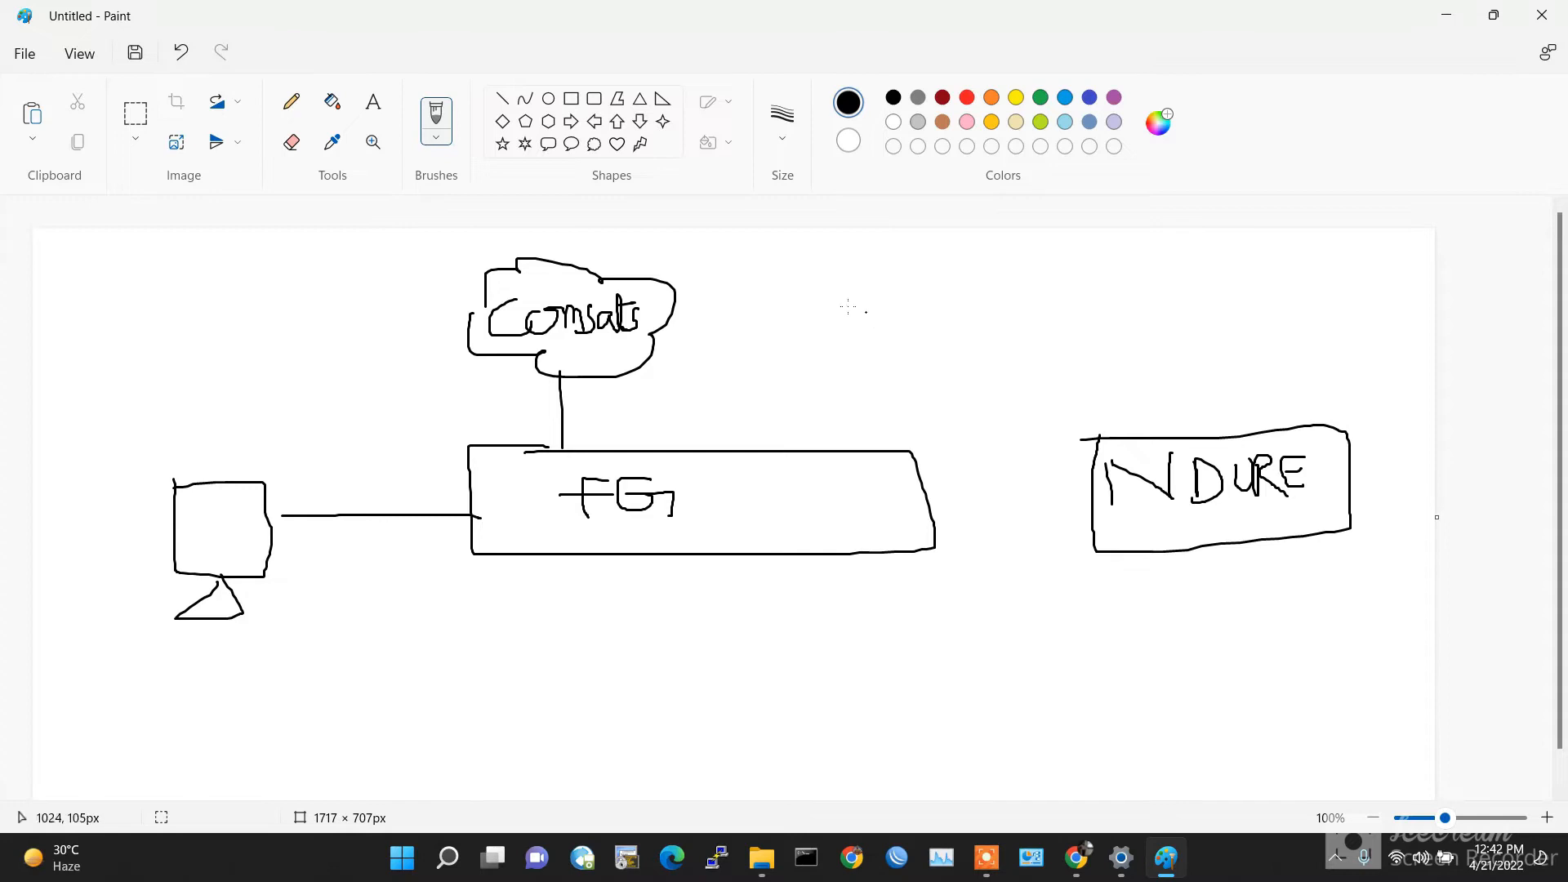
{"action": "mouse_move", "coordinate": [809, 306]}
{"action": "left_mouse_down"}
{"action": "mouse_move", "coordinate": [841, 339]}
{"action": "mouse_move", "coordinate": [988, 322]}
{"action": "mouse_move", "coordinate": [972, 282]}
{"action": "mouse_move", "coordinate": [863, 267]}
{"action": "mouse_move", "coordinate": [808, 294]}
{"action": "mouse_move", "coordinate": [809, 314]}
{"action": "mouse_move", "coordinate": [848, 315]}
{"action": "mouse_move", "coordinate": [854, 331]}
{"action": "mouse_move", "coordinate": [861, 309]}
{"action": "mouse_move", "coordinate": [879, 314]}
{"action": "mouse_move", "coordinate": [869, 338]}
{"action": "mouse_move", "coordinate": [890, 317]}
{"action": "mouse_move", "coordinate": [881, 342]}
{"action": "mouse_move", "coordinate": [925, 333]}
{"action": "left_mouse_up"}
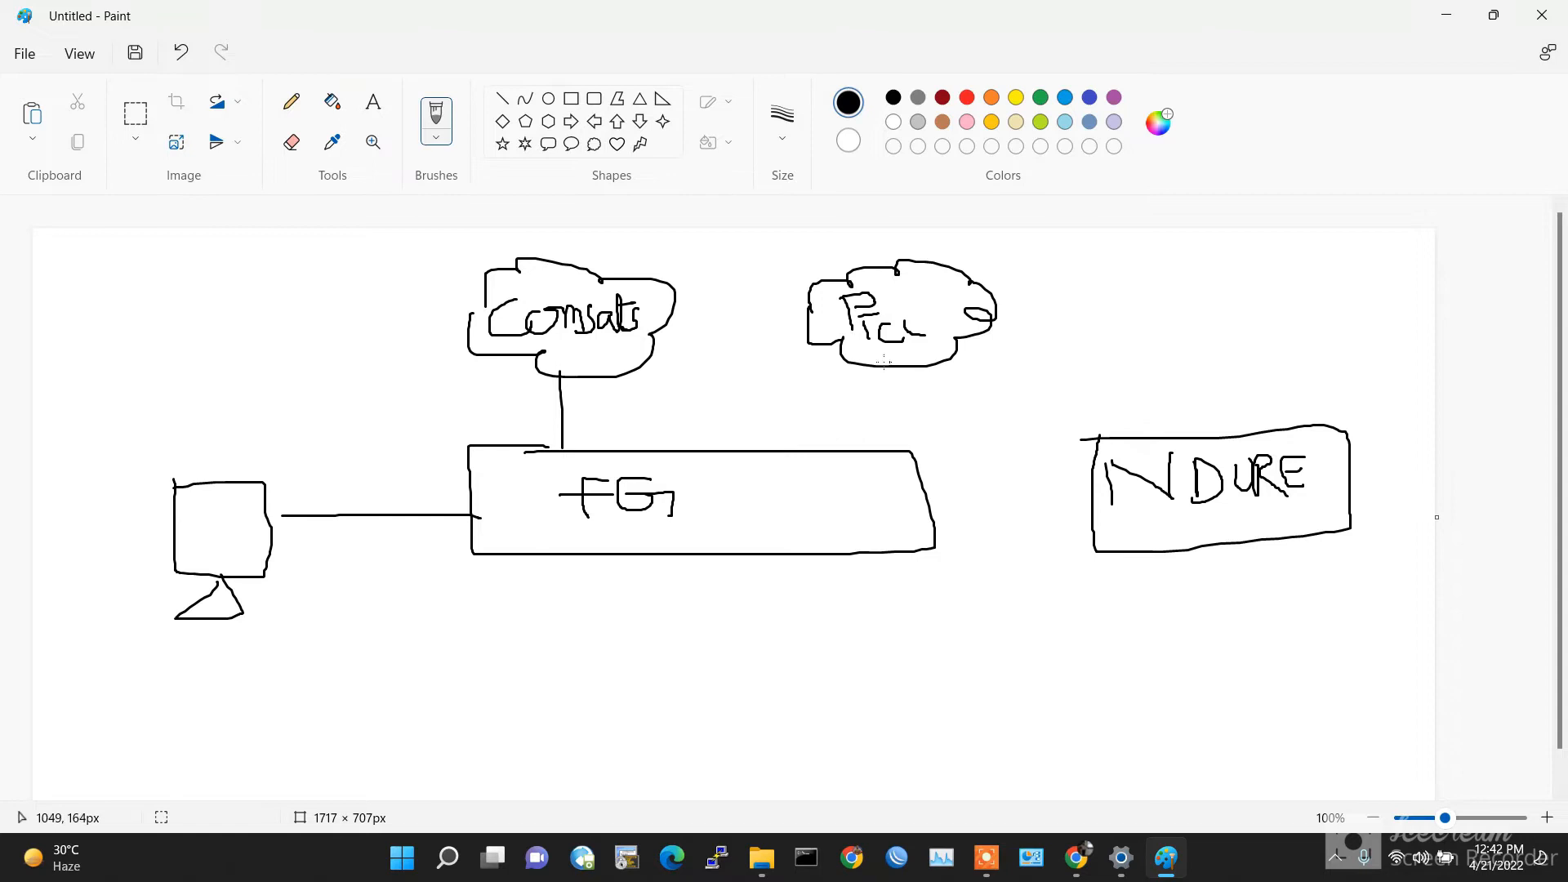
{"action": "left_click_drag", "start_coordinate": [866, 360], "coordinate": [877, 447]}
{"action": "left_click_drag", "start_coordinate": [929, 500], "coordinate": [1132, 500]}
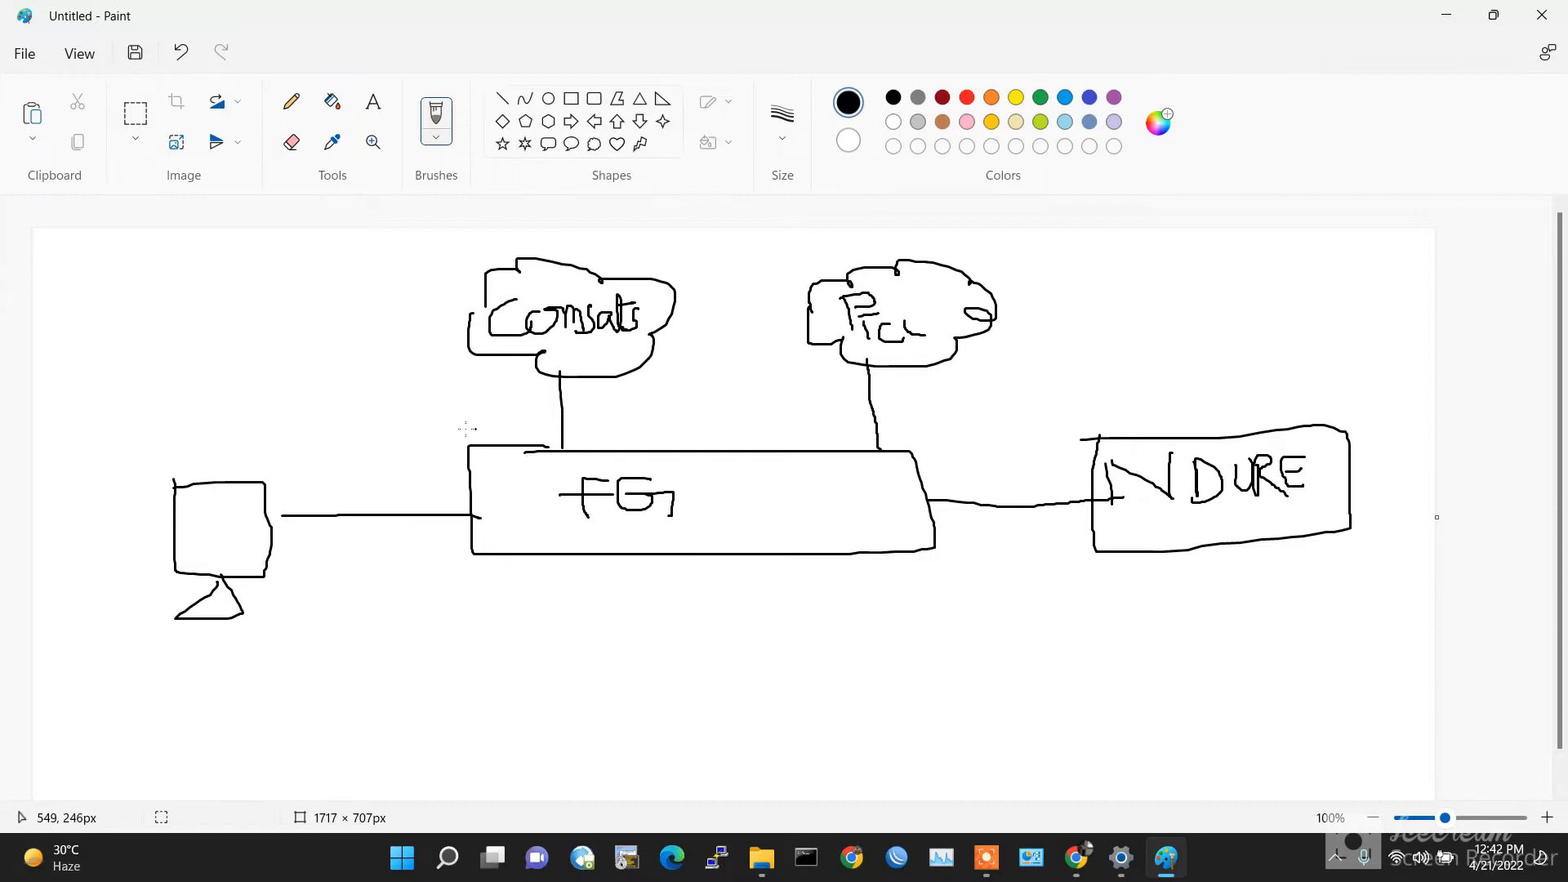
{"action": "mouse_move", "coordinate": [410, 588]}
{"action": "left_mouse_down"}
{"action": "mouse_move", "coordinate": [437, 466]}
{"action": "mouse_move", "coordinate": [552, 425]}
{"action": "mouse_move", "coordinate": [597, 459]}
{"action": "mouse_move", "coordinate": [458, 593]}
{"action": "mouse_move", "coordinate": [404, 605]}
{"action": "left_mouse_up"}
Step: Label the left end of the FG box VDOM, then circle the right end and label it VDOM
{"action": "mouse_move", "coordinate": [393, 668]}
{"action": "left_mouse_down"}
{"action": "mouse_move", "coordinate": [413, 629]}
{"action": "mouse_move", "coordinate": [435, 677]}
{"action": "mouse_move", "coordinate": [495, 622]}
{"action": "mouse_move", "coordinate": [549, 615]}
{"action": "mouse_move", "coordinate": [569, 638]}
{"action": "left_mouse_up"}
{"action": "left_click_drag", "start_coordinate": [414, 702], "coordinate": [573, 673]}
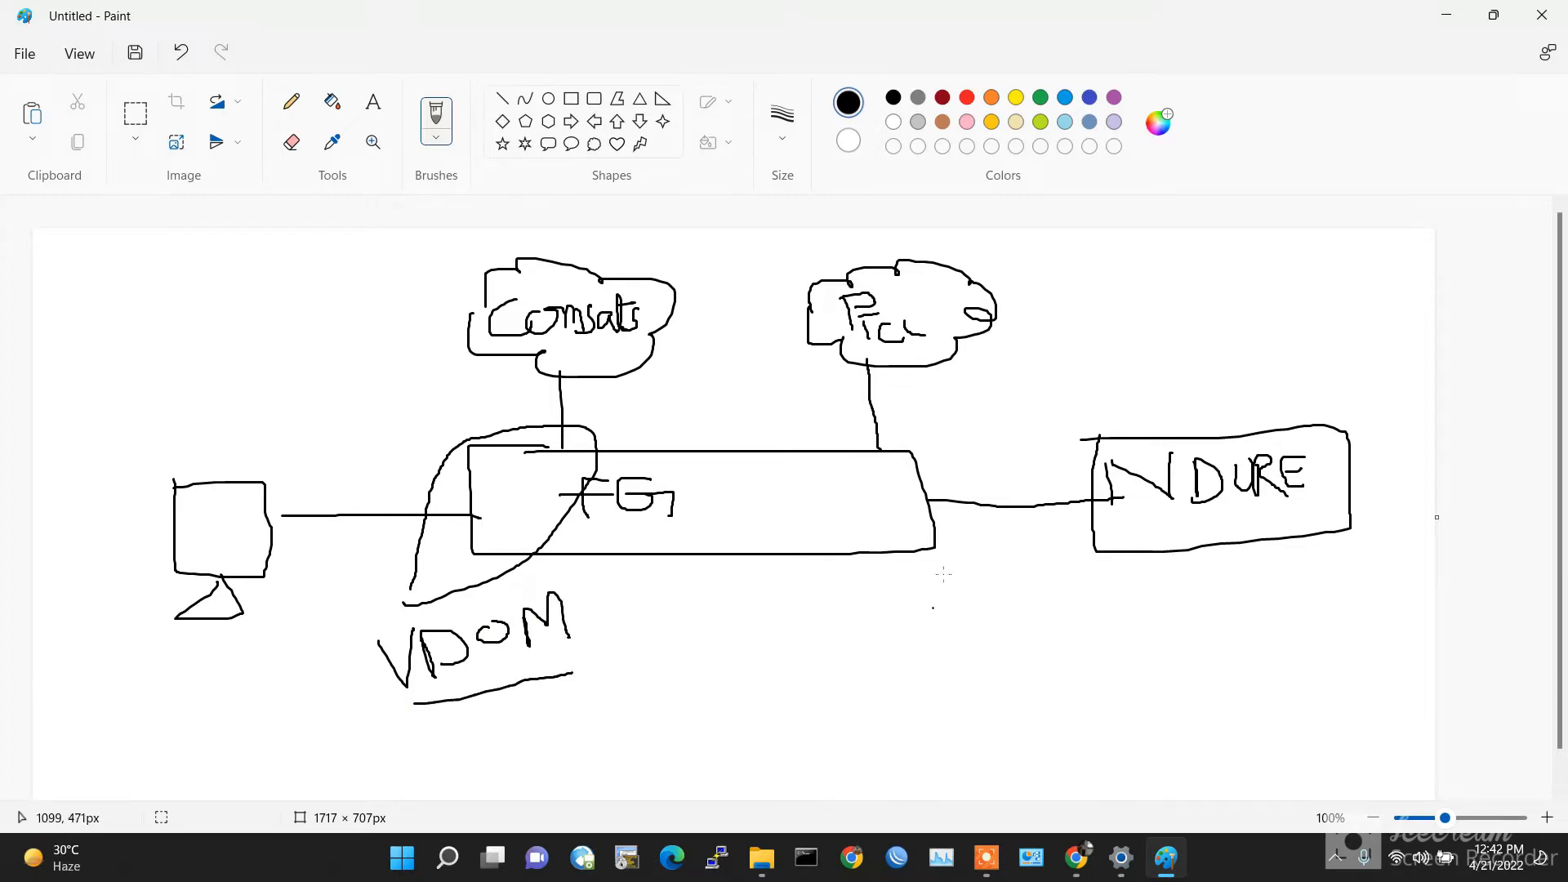
{"action": "mouse_move", "coordinate": [994, 496]}
{"action": "left_mouse_down"}
{"action": "mouse_move", "coordinate": [939, 425]}
{"action": "mouse_move", "coordinate": [821, 462]}
{"action": "mouse_move", "coordinate": [980, 557]}
{"action": "mouse_move", "coordinate": [997, 463]}
{"action": "left_mouse_up"}
{"action": "mouse_move", "coordinate": [880, 607]}
{"action": "left_mouse_down"}
{"action": "mouse_move", "coordinate": [911, 634]}
{"action": "mouse_move", "coordinate": [937, 599]}
{"action": "mouse_move", "coordinate": [965, 642]}
{"action": "mouse_move", "coordinate": [978, 602]}
{"action": "mouse_move", "coordinate": [968, 631]}
{"action": "mouse_move", "coordinate": [1031, 633]}
{"action": "mouse_move", "coordinate": [1051, 590]}
{"action": "mouse_move", "coordinate": [1060, 622]}
{"action": "left_mouse_up"}
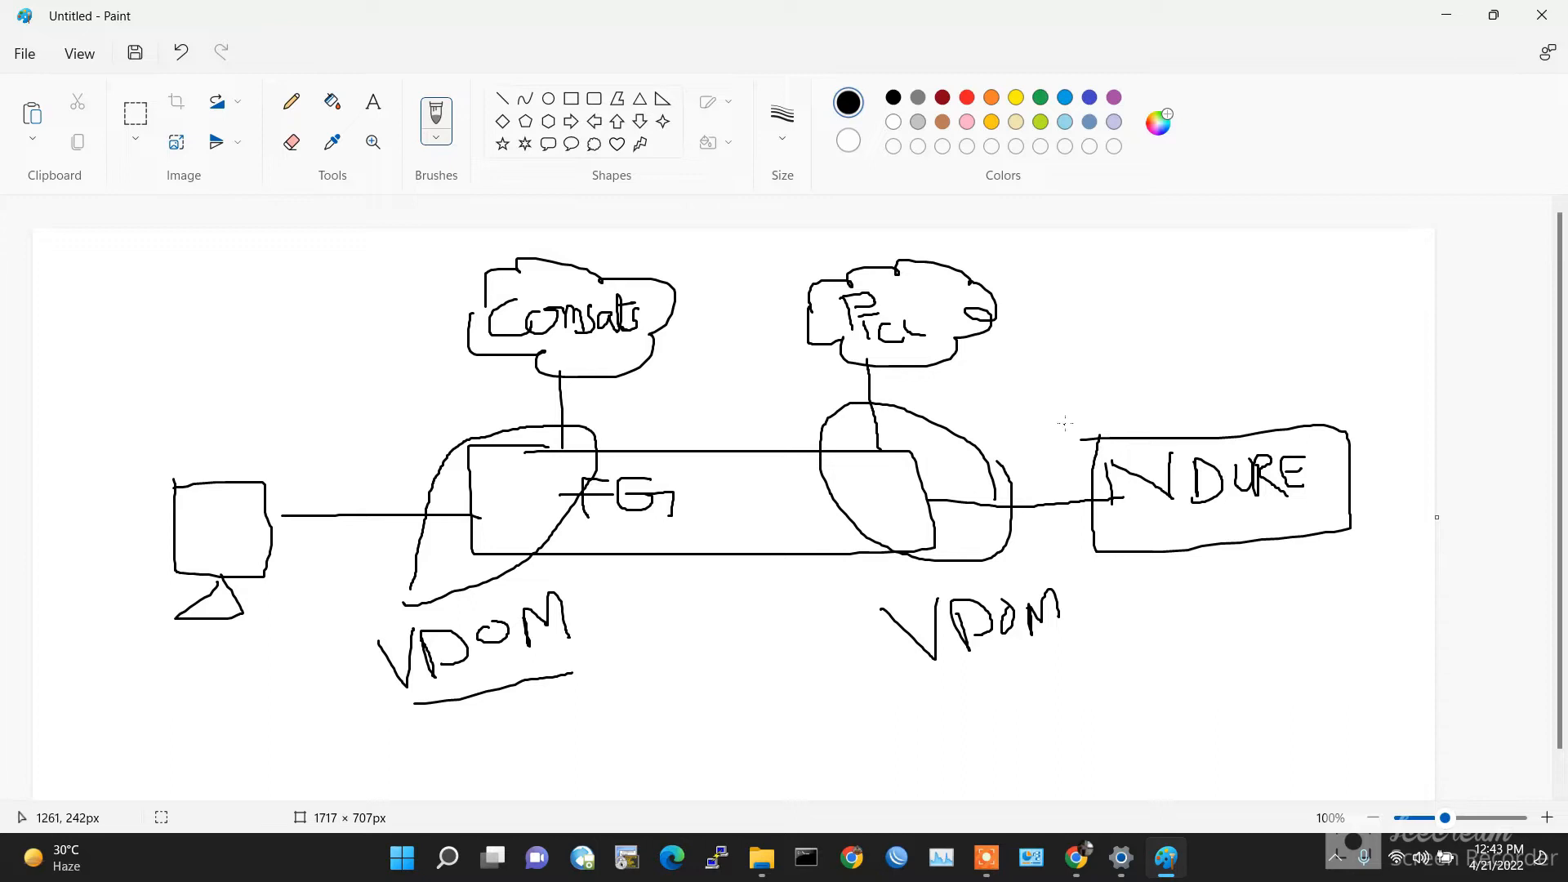
Step: Draw a small loop marked R inside the FG box and another element below it
{"action": "mouse_move", "coordinate": [690, 487]}
{"action": "left_mouse_down"}
{"action": "mouse_move", "coordinate": [735, 474]}
{"action": "mouse_move", "coordinate": [711, 539]}
{"action": "mouse_move", "coordinate": [691, 478]}
{"action": "left_mouse_up"}
{"action": "mouse_move", "coordinate": [700, 400]}
{"action": "left_mouse_down"}
{"action": "mouse_move", "coordinate": [704, 432]}
{"action": "mouse_move", "coordinate": [726, 365]}
{"action": "mouse_move", "coordinate": [736, 418]}
{"action": "left_mouse_up"}
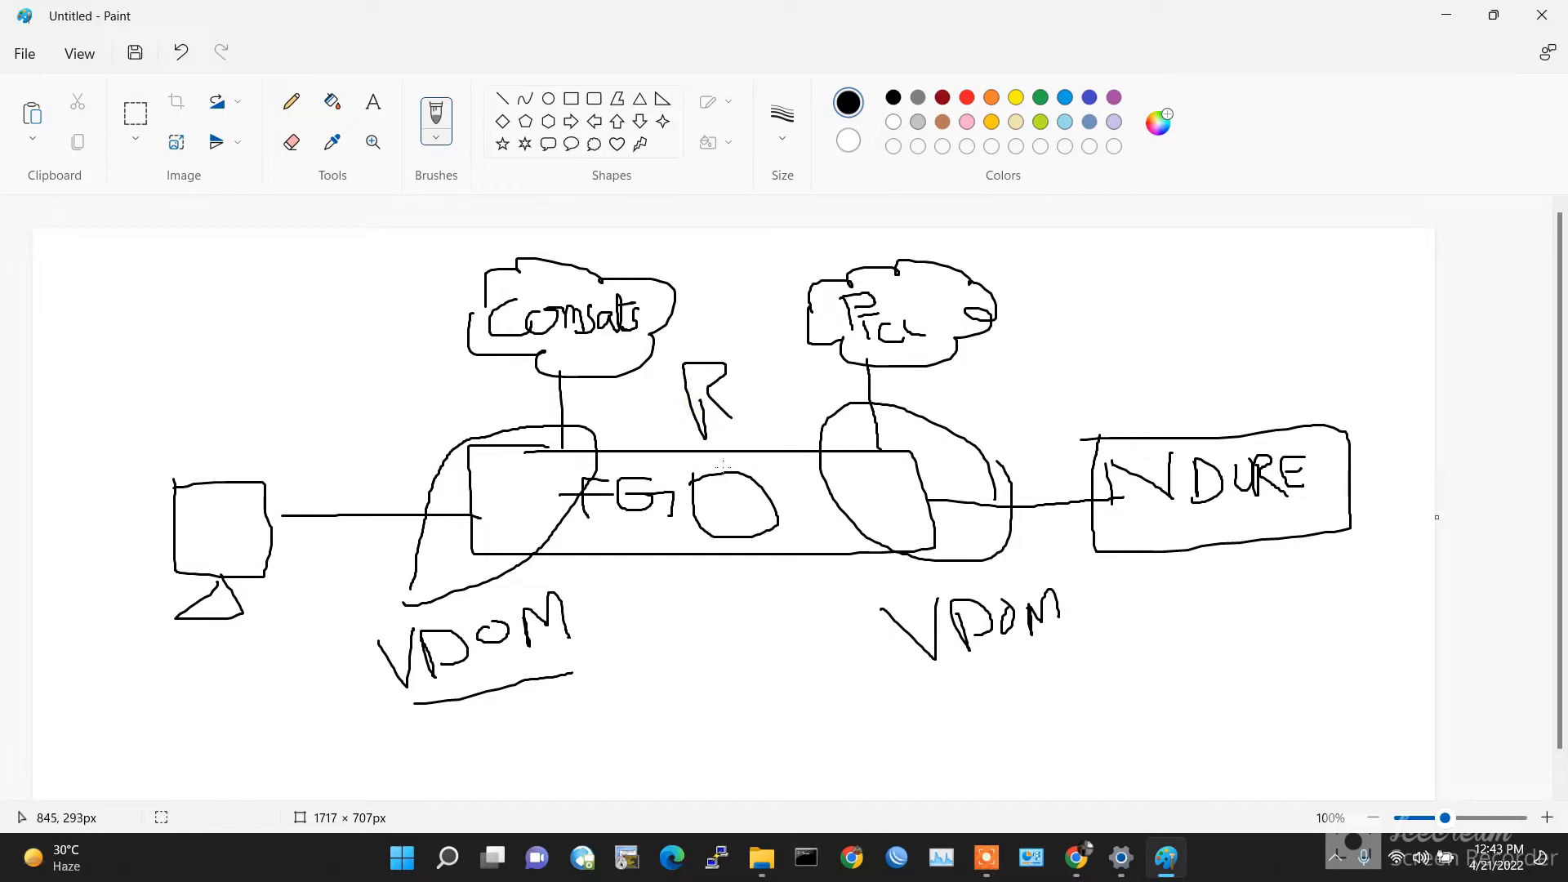
{"action": "mouse_move", "coordinate": [730, 541]}
{"action": "left_mouse_down"}
{"action": "mouse_move", "coordinate": [741, 662]}
{"action": "mouse_move", "coordinate": [833, 719]}
{"action": "mouse_move", "coordinate": [716, 732]}
{"action": "mouse_move", "coordinate": [686, 673]}
{"action": "mouse_move", "coordinate": [755, 710]}
{"action": "mouse_move", "coordinate": [848, 702]}
{"action": "left_mouse_up"}
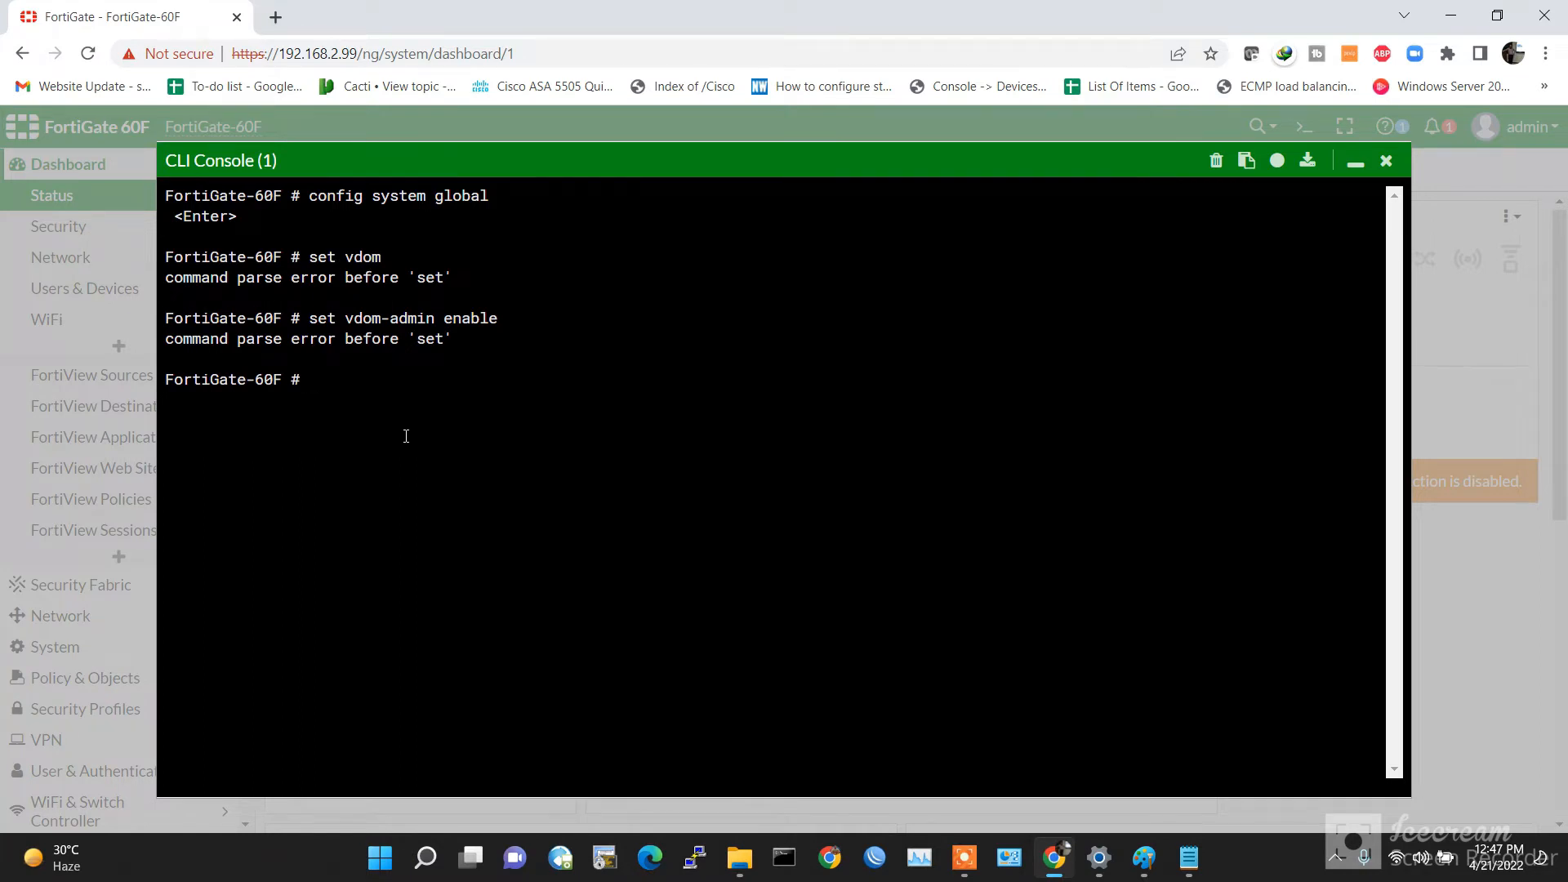
Step: Enter the config system global context in the CLI
{"action": "type", "text": "config system global"}
{"action": "key", "text": "Return"}
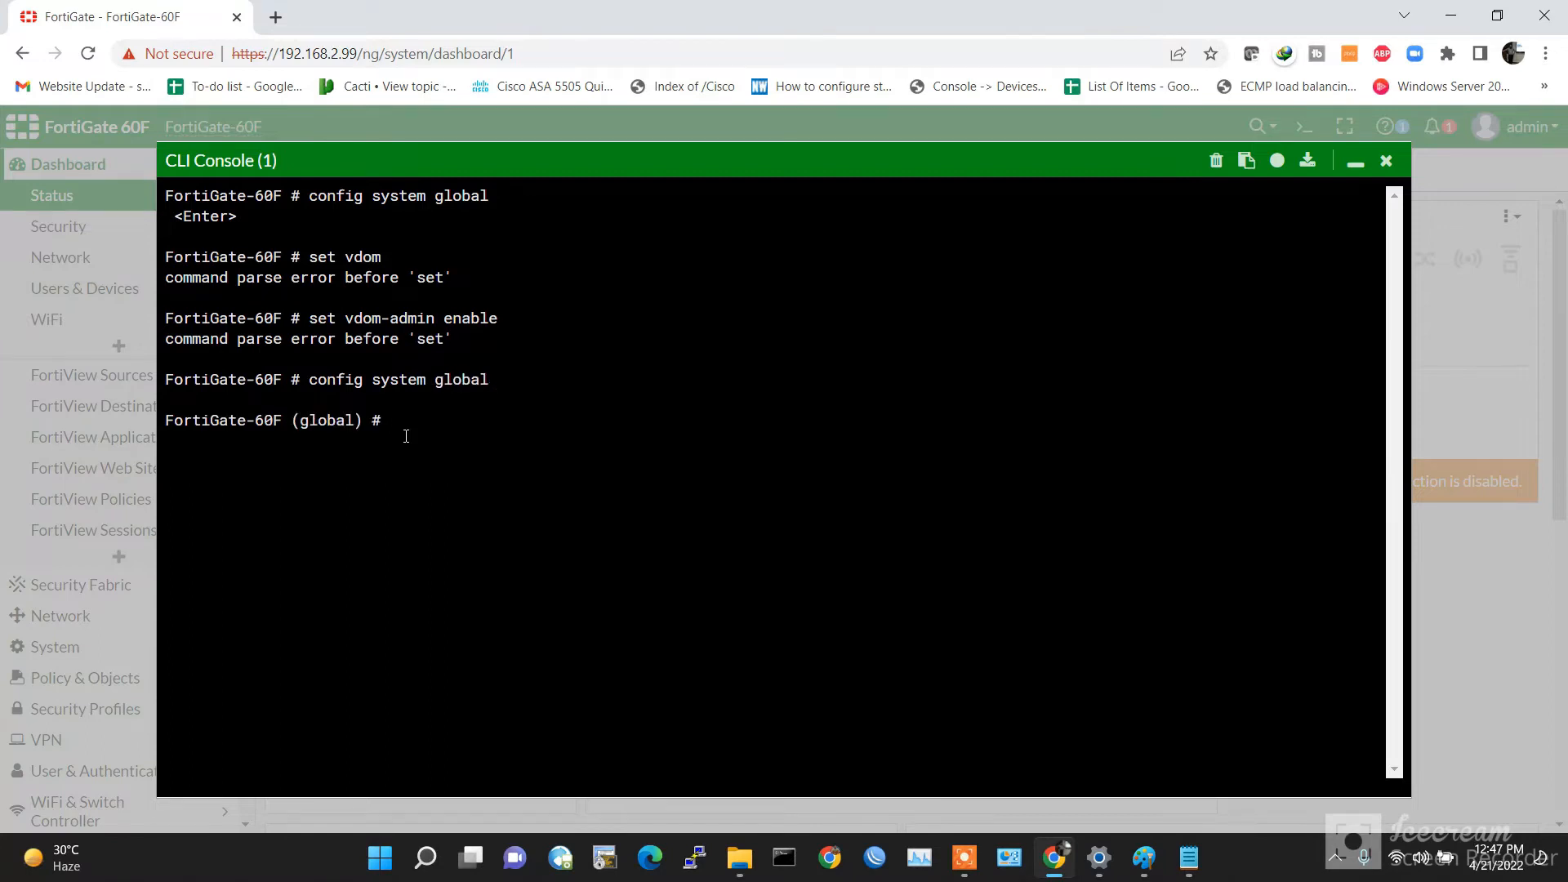
Step: Start a set vdom-mode command using Tab completion and ? help
{"action": "type", "text": "set v"}
{"action": "key", "text": "Tab"}
{"action": "key", "text": "Tab"}
{"action": "key", "text": "Tab"}
{"action": "key", "text": "Tab"}
{"action": "key", "text": "BackSpace"}
{"action": "key", "text": "BackSpace"}
{"action": "key", "text": "BackSpace"}
{"action": "key", "text": "BackSpace"}
{"action": "key", "text": "BackSpace"}
{"action": "key", "text": "BackSpace"}
{"action": "key", "text": "BackSpace"}
{"action": "key", "text": "BackSpace"}
{"action": "key", "text": "BackSpace"}
{"action": "type", "text": "vd"}
{"action": "key", "text": "Tab"}
{"action": "type", "text": "on"}
{"action": "key", "text": "BackSpace"}
{"action": "key", "text": "BackSpace"}
{"action": "key", "text": "question"}
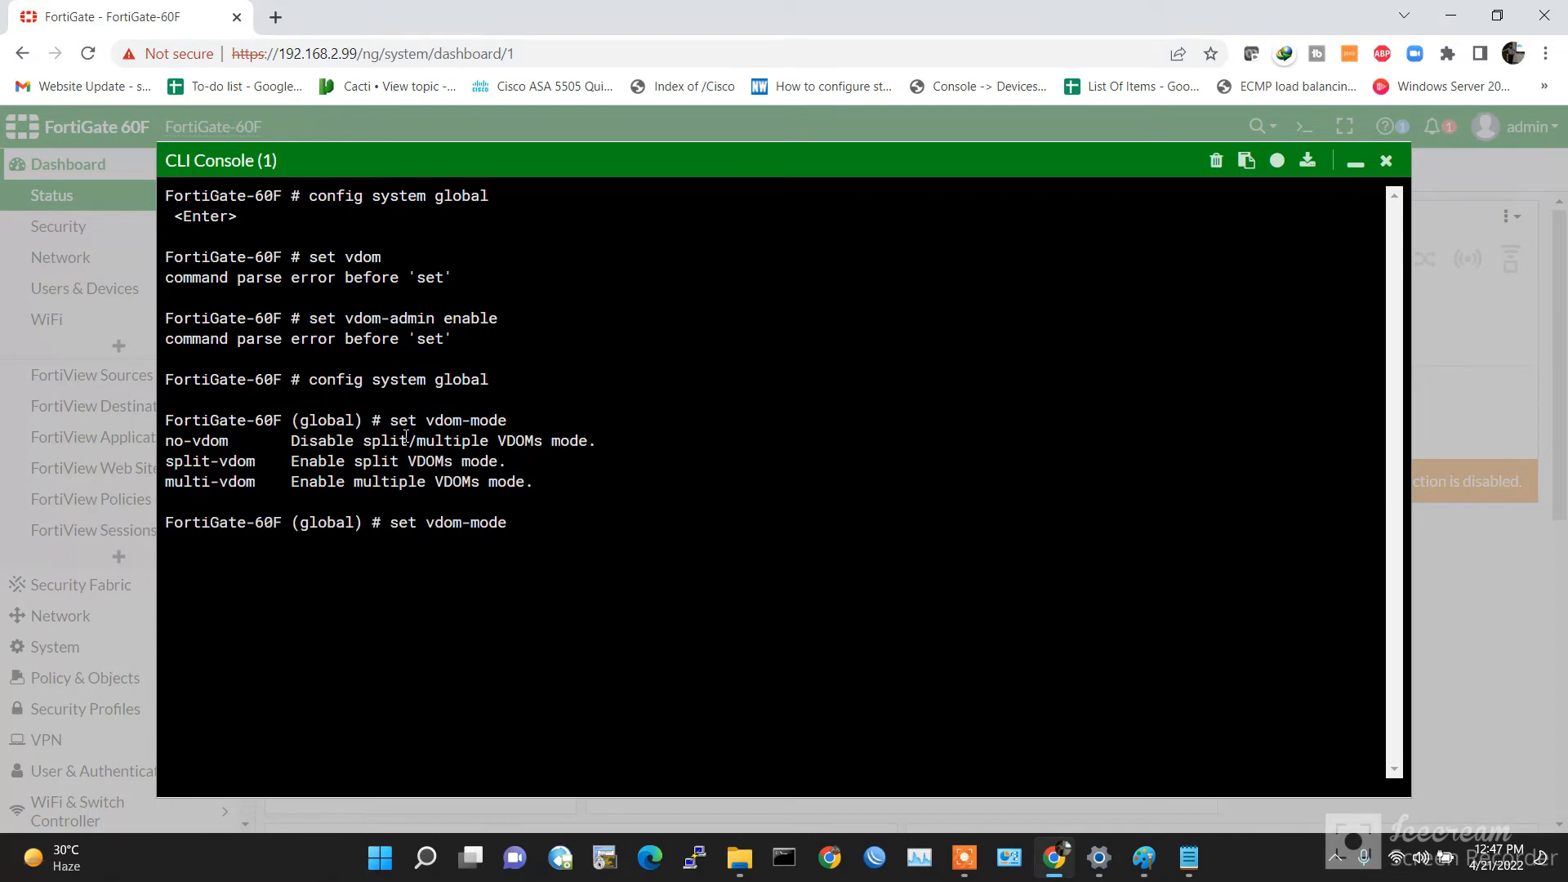
Step: Retype set vdom-mode and list its values: no-vdom, split-vdom, multi-vdom
{"action": "key", "text": "BackSpace"}
{"action": "key", "text": "BackSpace"}
{"action": "key", "text": "BackSpace"}
{"action": "key", "text": "BackSpace"}
{"action": "key", "text": "BackSpace"}
{"action": "key", "text": "BackSpace"}
{"action": "key", "text": "BackSpace"}
{"action": "key", "text": "BackSpace"}
{"action": "key", "text": "BackSpace"}
{"action": "key", "text": "BackSpace"}
{"action": "type", "text": "v"}
{"action": "key", "text": "question"}
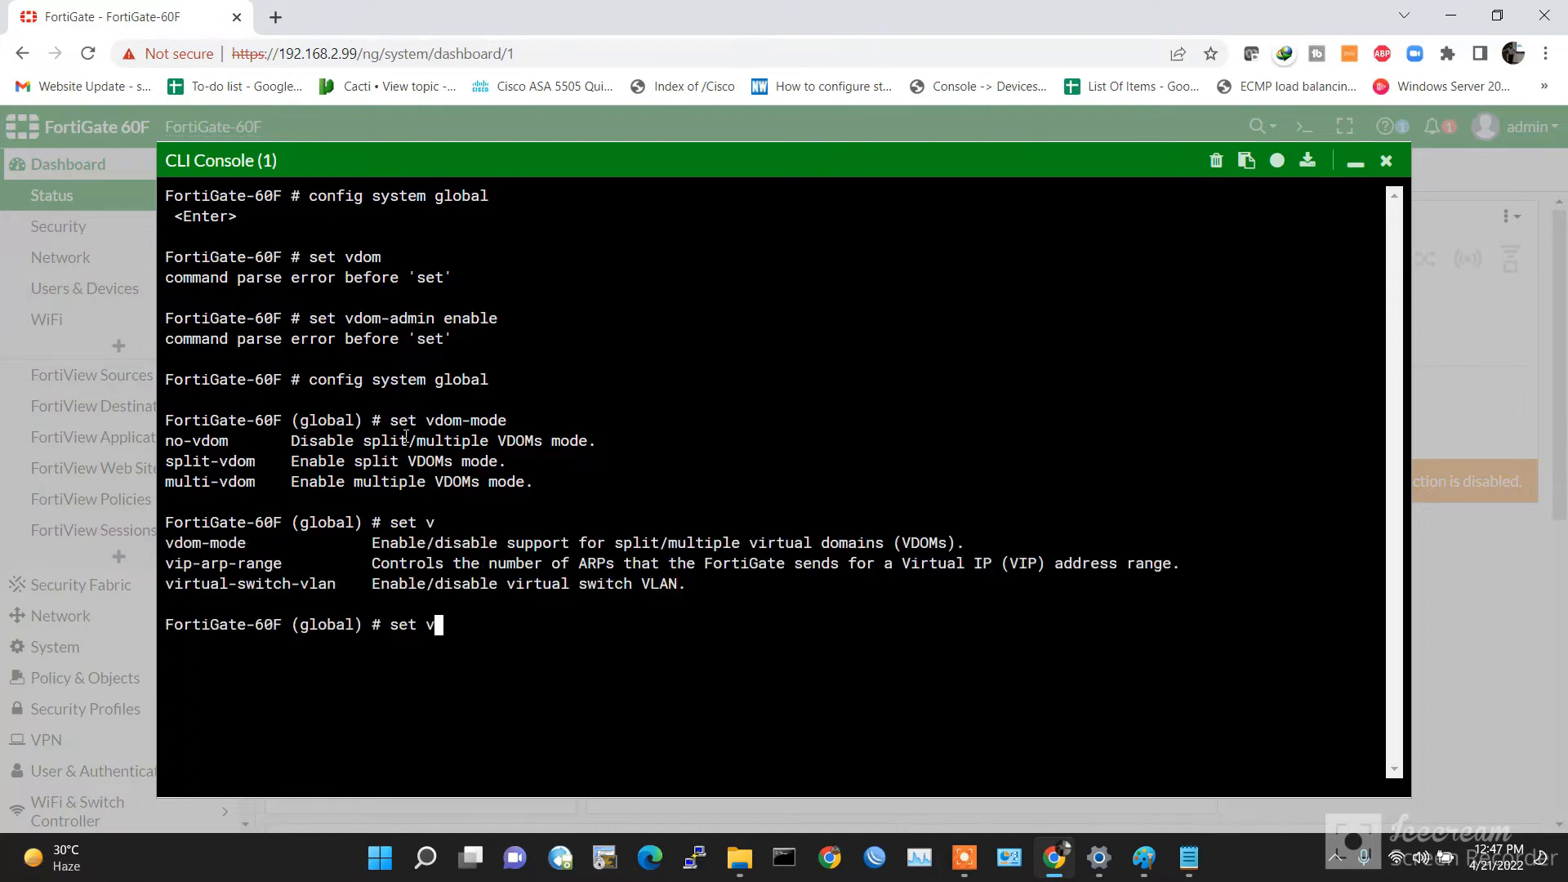
{"action": "key", "text": "BackSpace"}
{"action": "key", "text": "BackSpace"}
{"action": "type", "text": "v"}
{"action": "key", "text": "question"}
{"action": "key", "text": "Tab"}
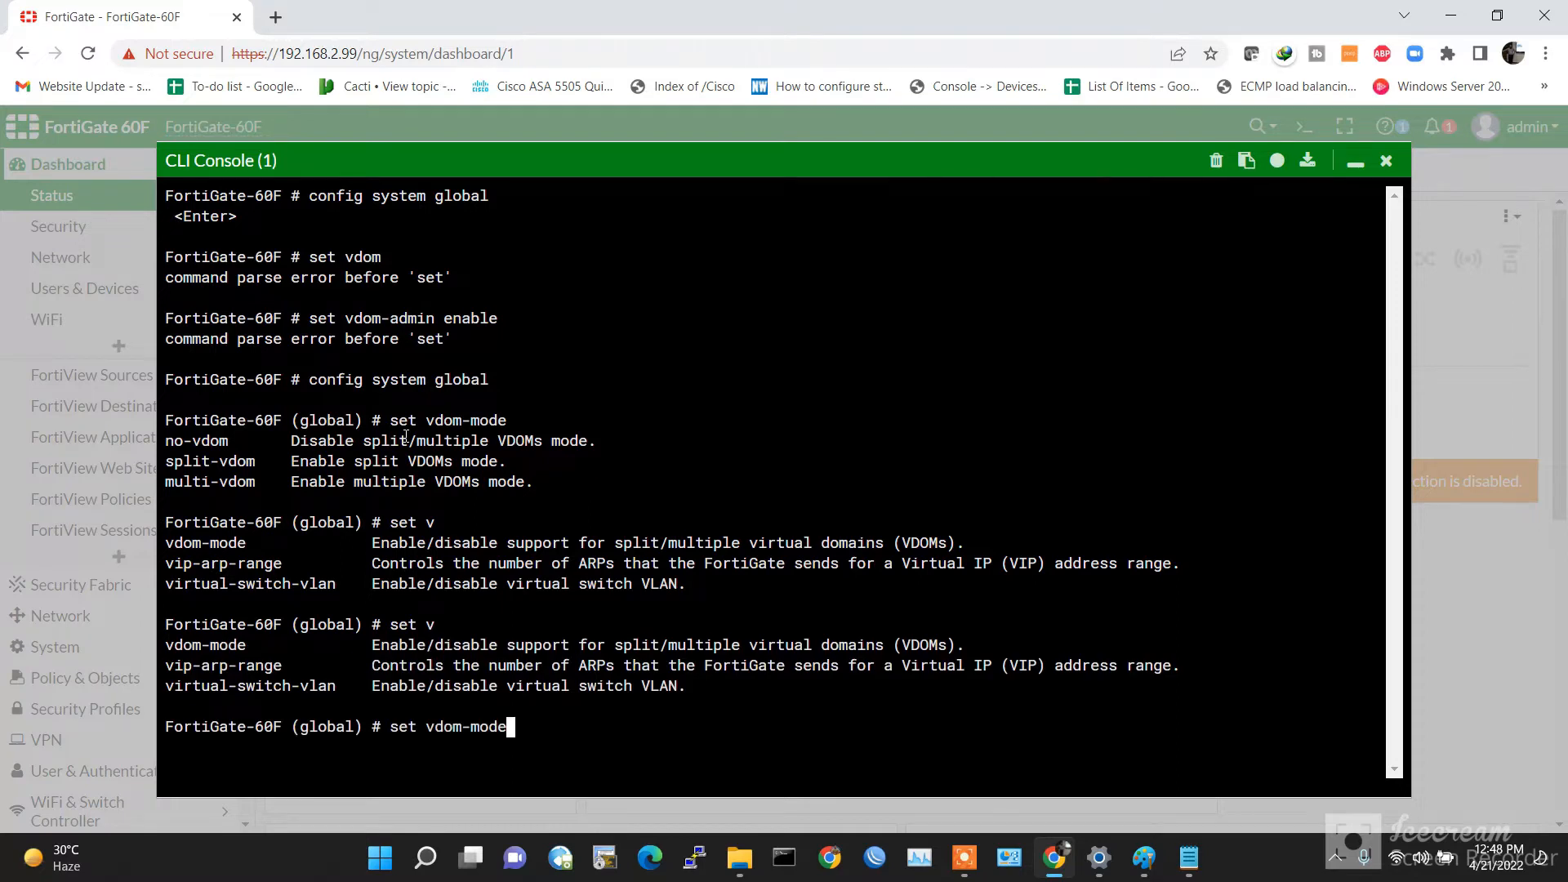
{"action": "key", "text": "question"}
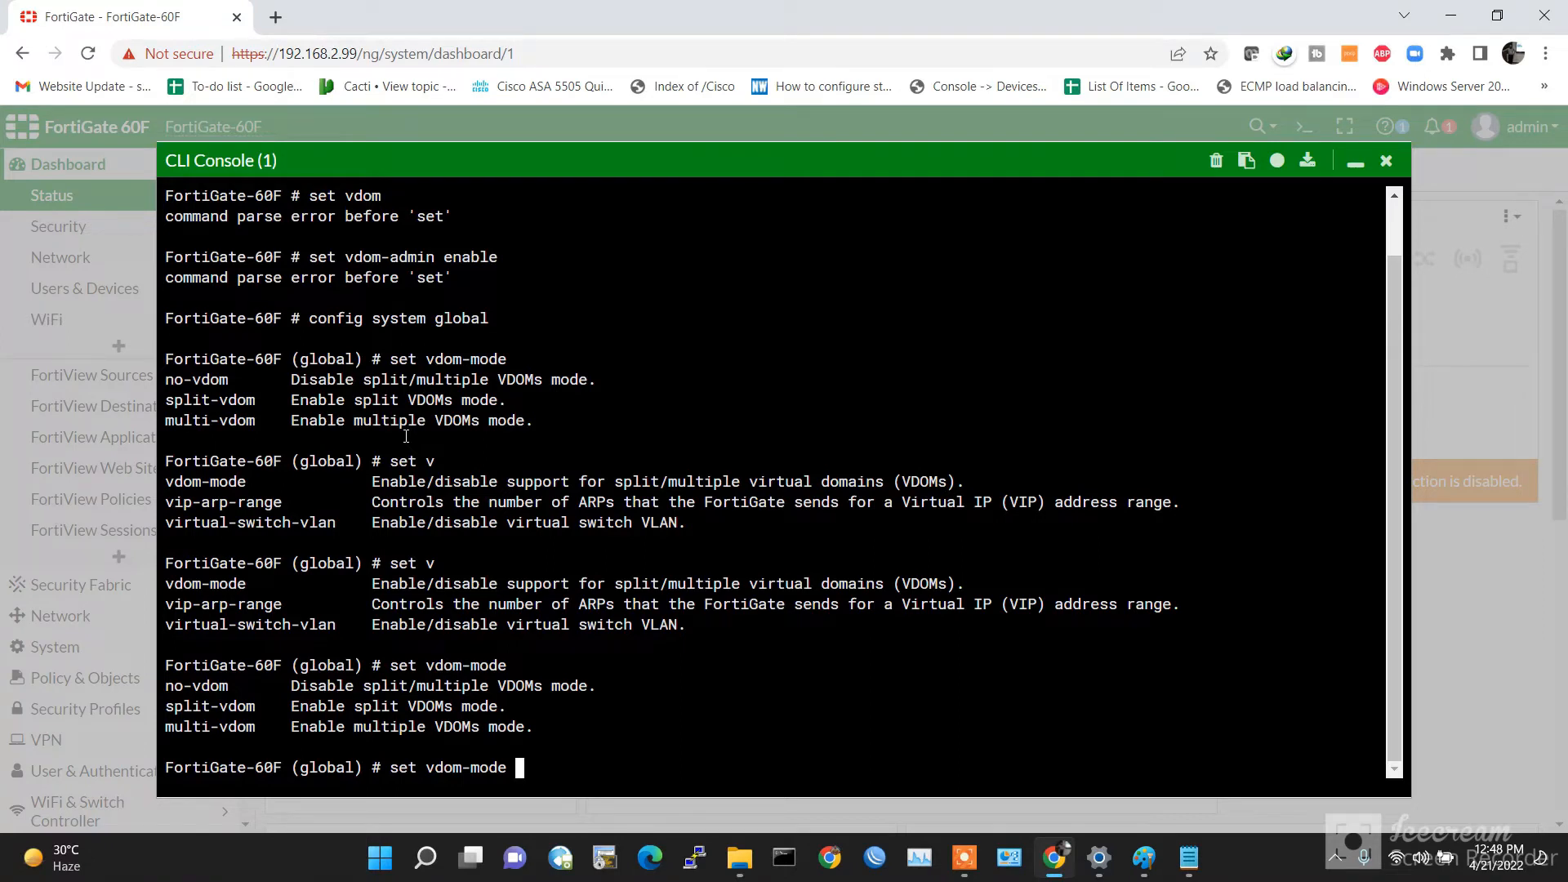
Step: Set vdom-mode to multi-vdom
{"action": "type", "text": "multi-vdom"}
{"action": "key", "text": "question"}
{"action": "key", "text": "Return"}
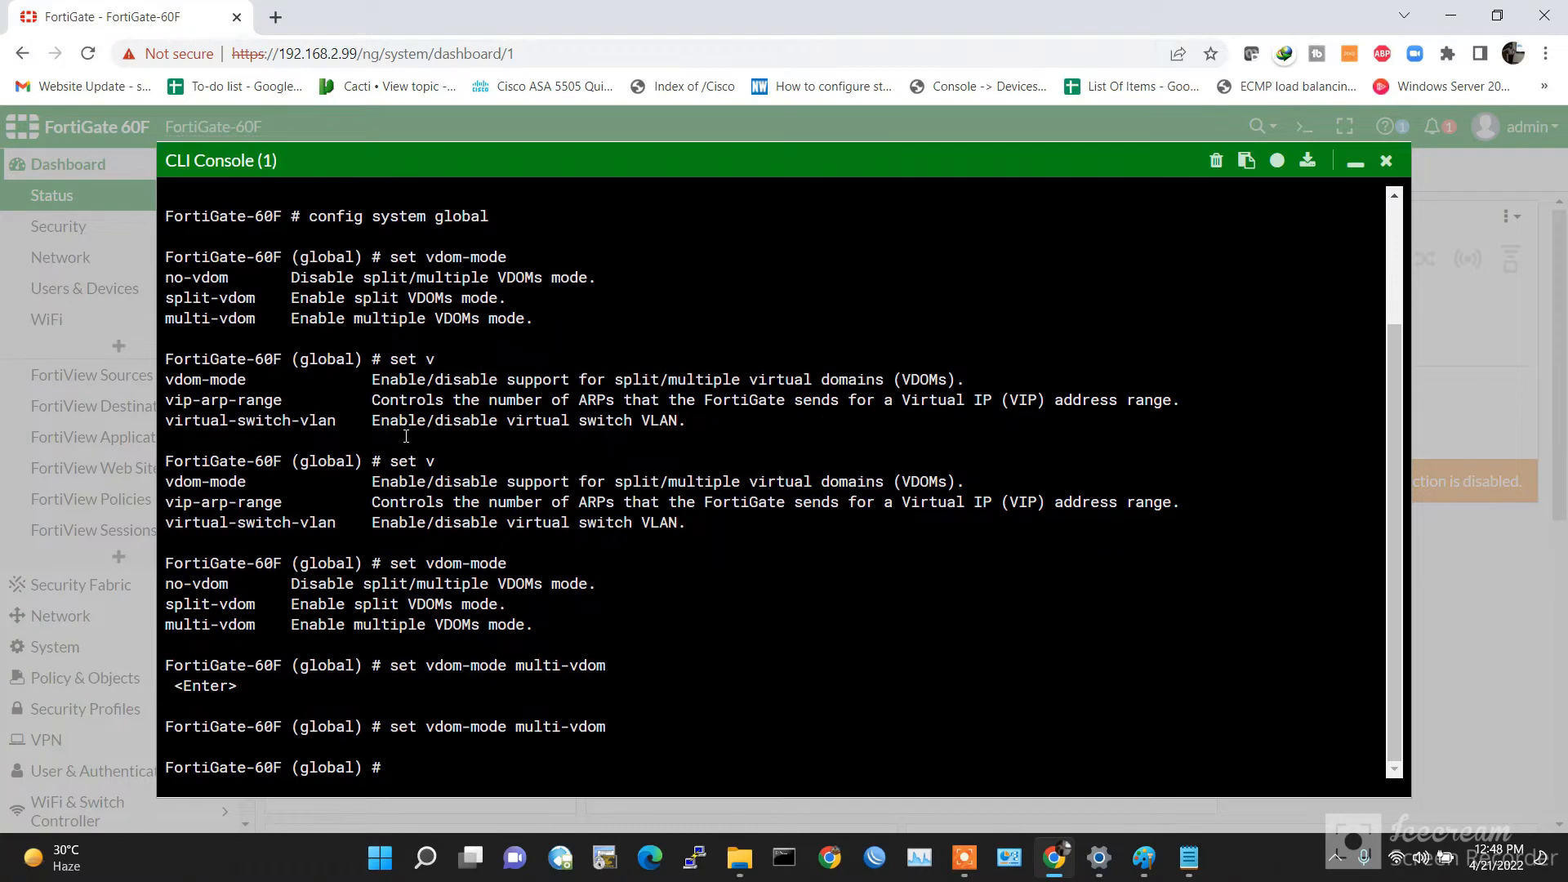
{"action": "key", "text": "Return"}
{"action": "key", "text": "Return"}
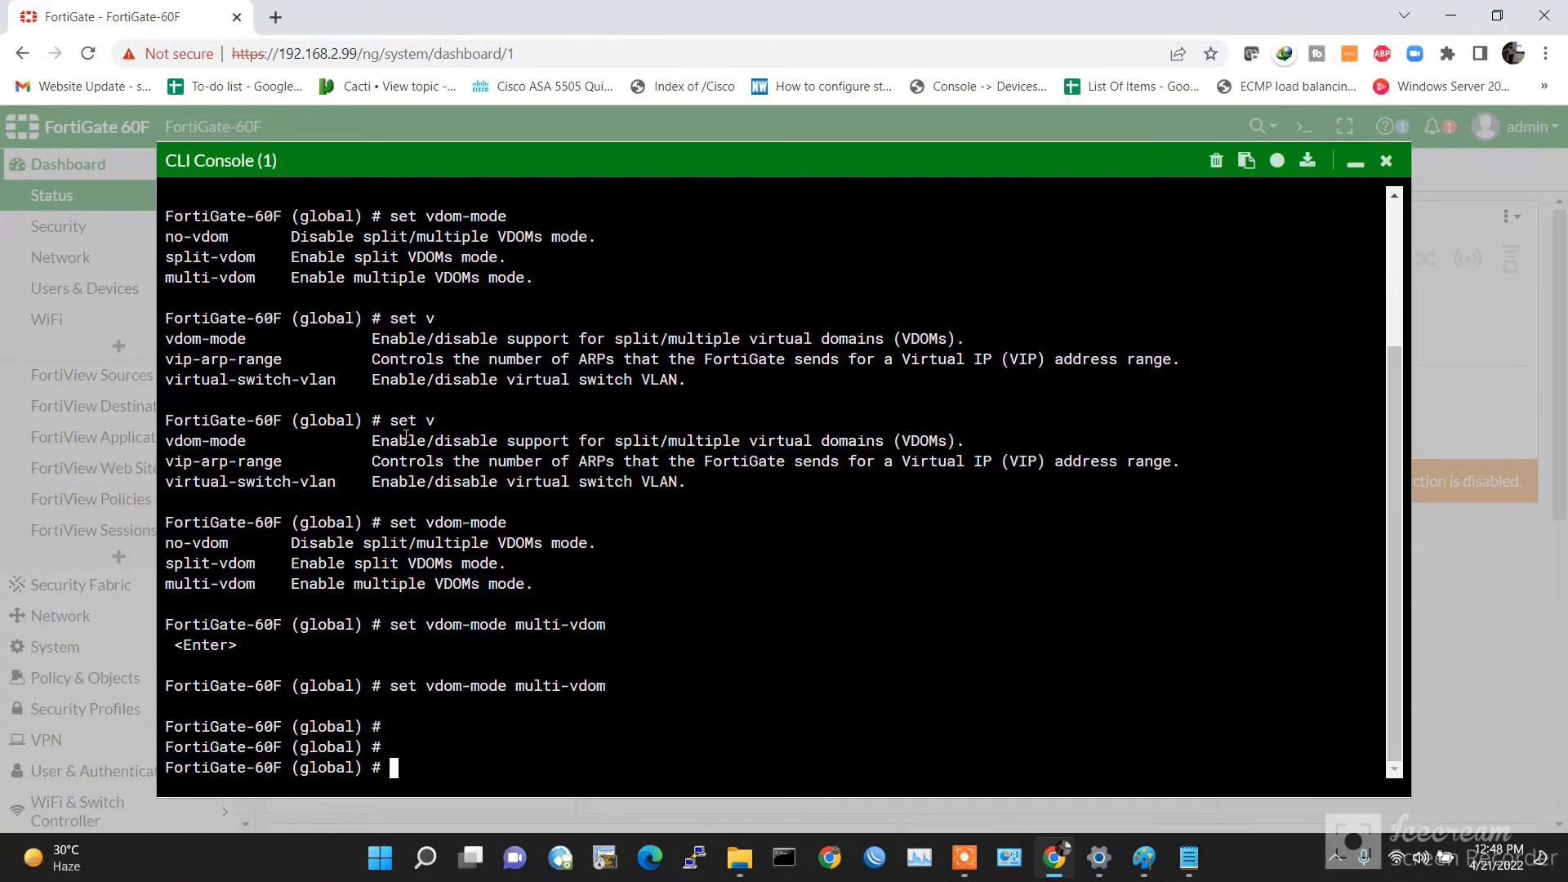
Step: Try exit, quit and zexit to leave the global configuration
{"action": "type", "text": "exi"}
{"action": "type", "text": "t"}
{"action": "key", "text": "Return"}
{"action": "key", "text": "Return"}
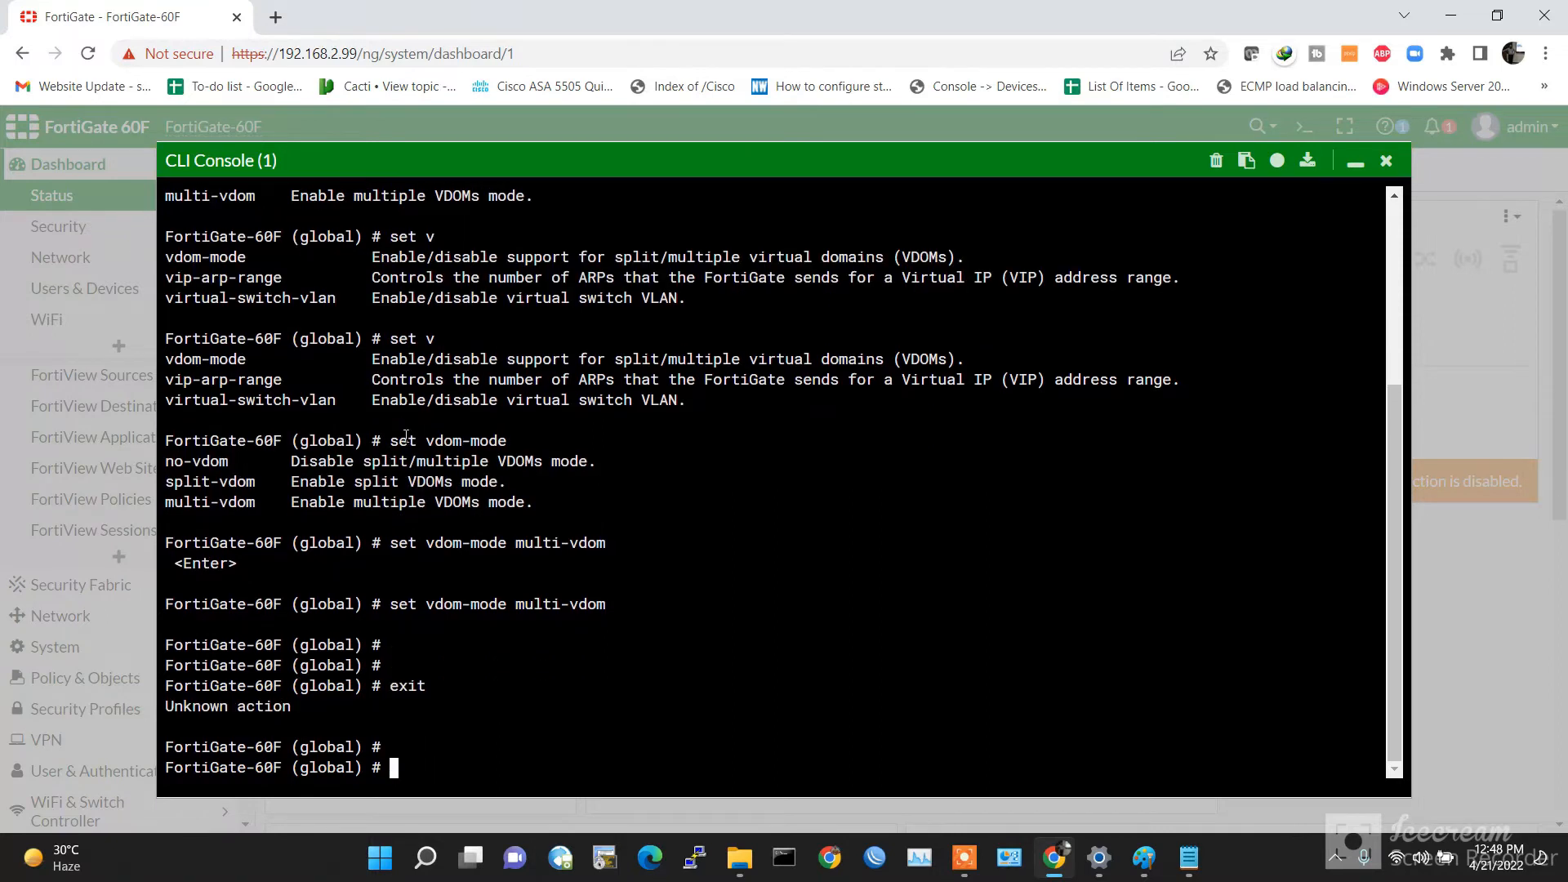
{"action": "type", "text": "quit"}
{"action": "key", "text": "Return"}
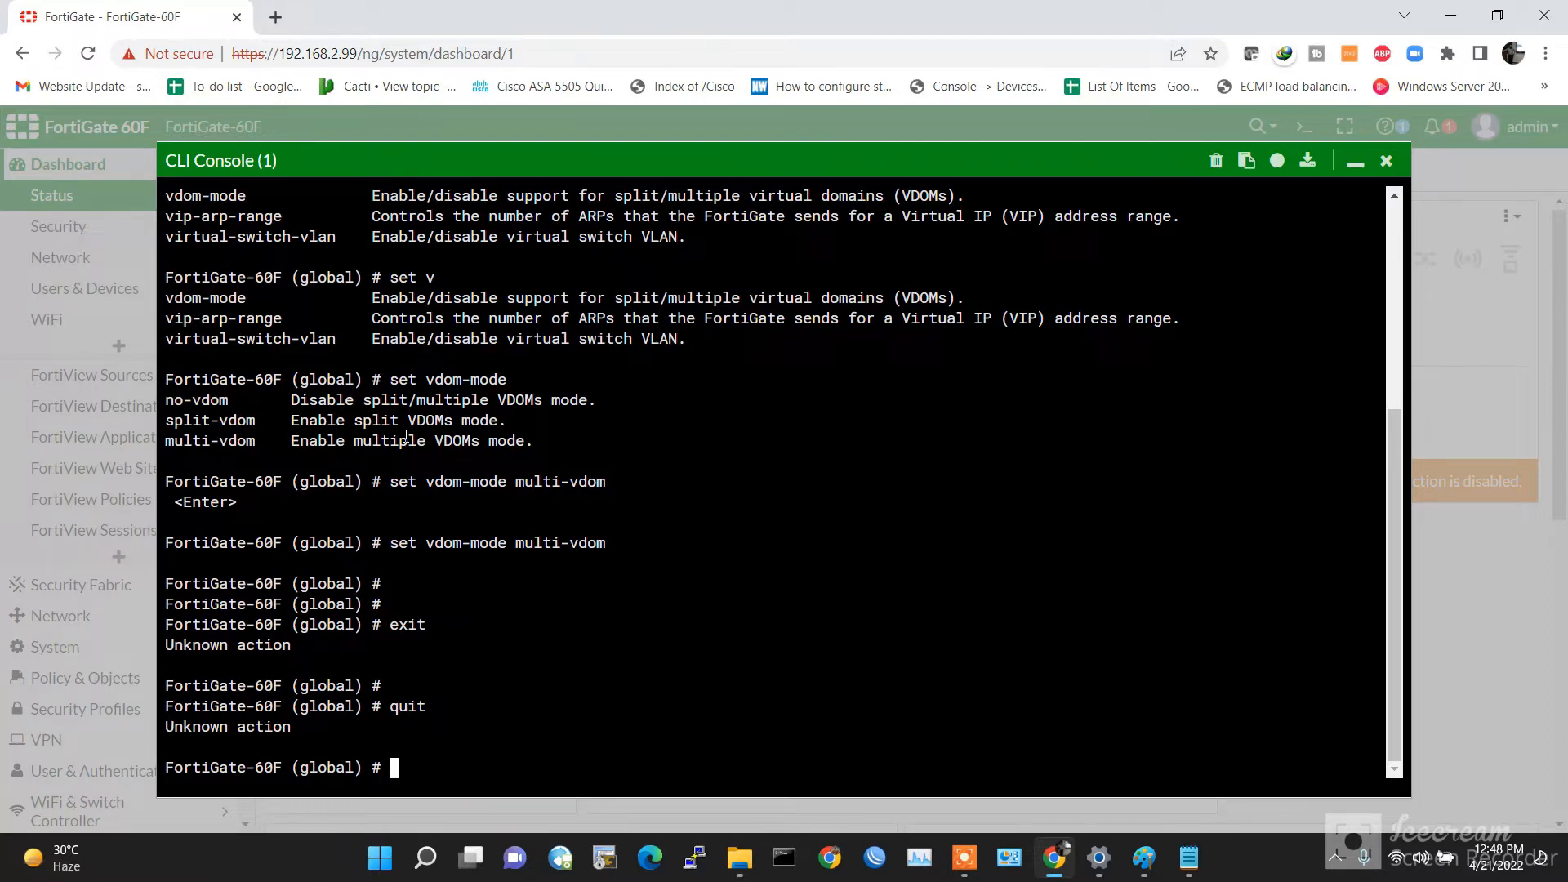
{"action": "type", "text": "z"}
{"action": "type", "text": "exit"}
{"action": "key", "text": "Return"}
{"action": "key", "text": "Return"}
{"action": "key", "text": "Return"}
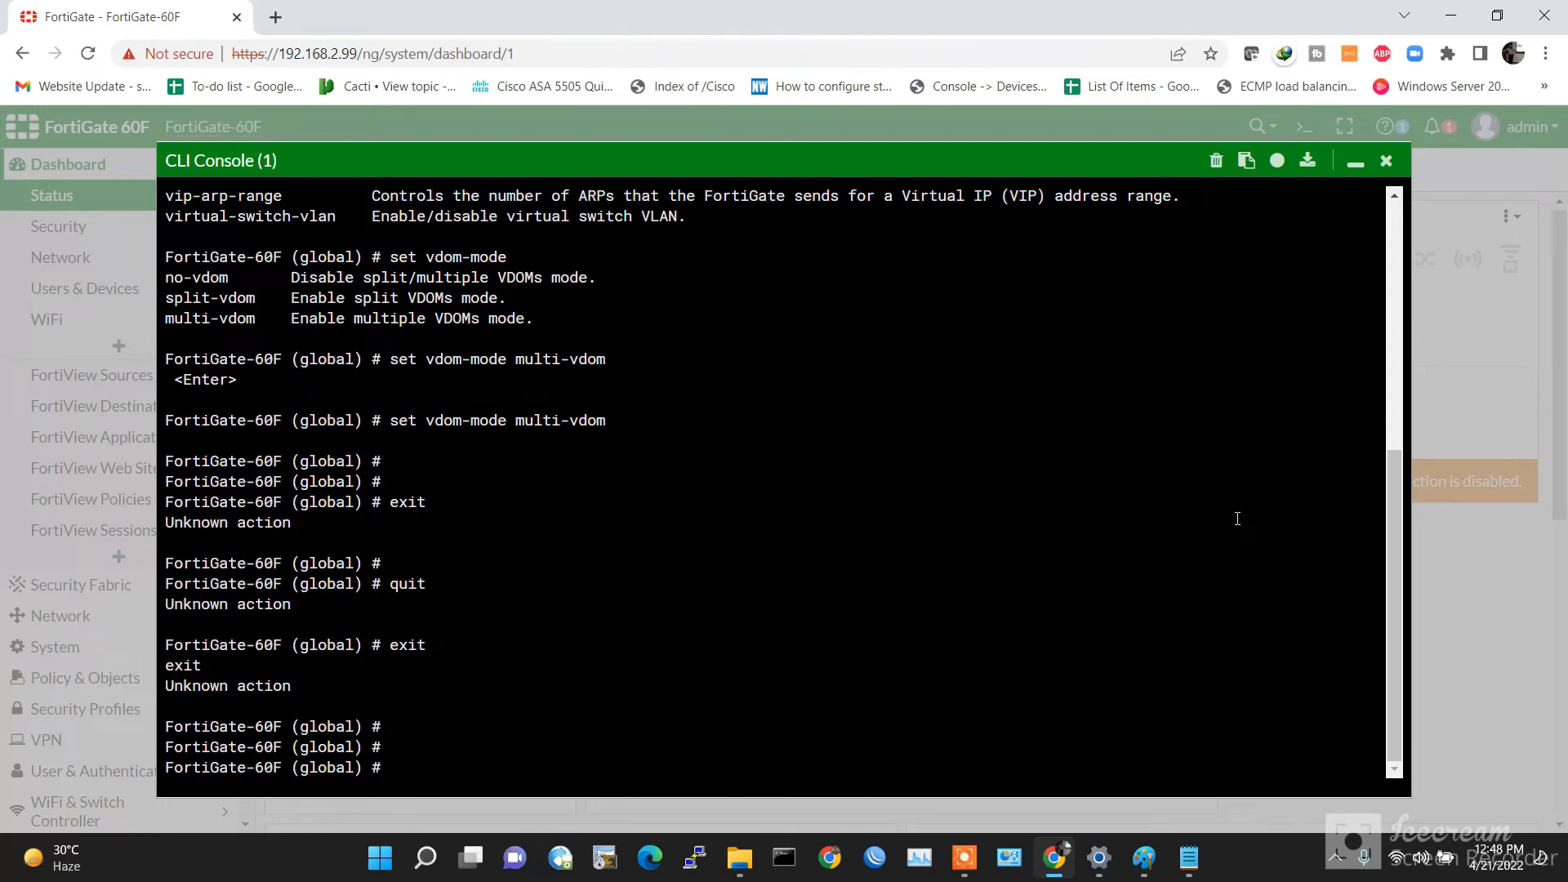
{"action": "mouse_move", "coordinate": [962, 842]}
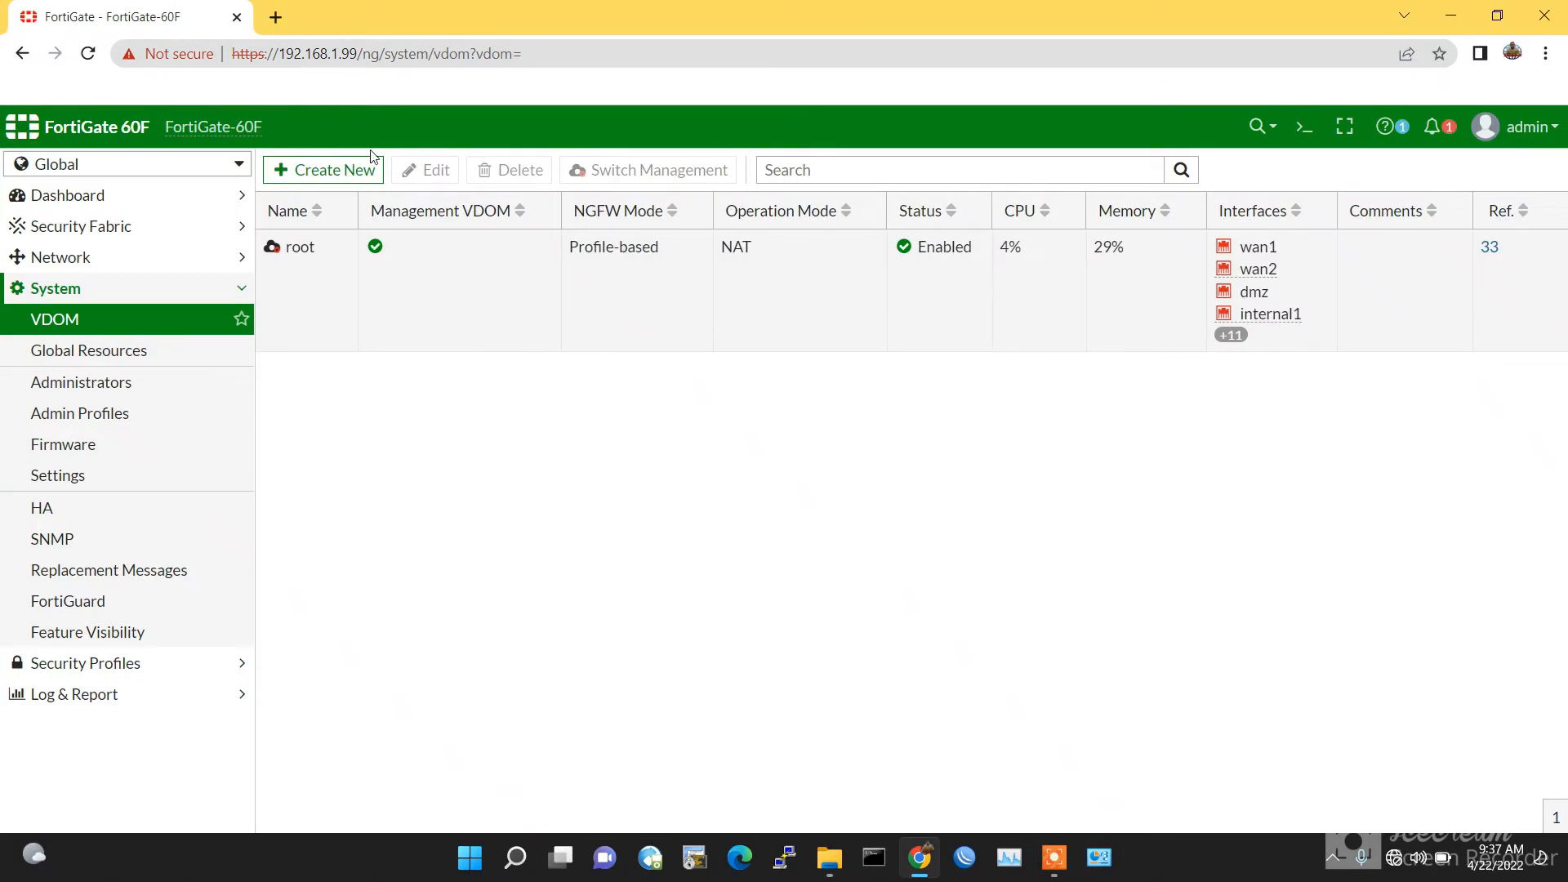
Step: Keep Global as the VDOM scope and start a new virtual domain
{"action": "left_click", "coordinate": [102, 165]}
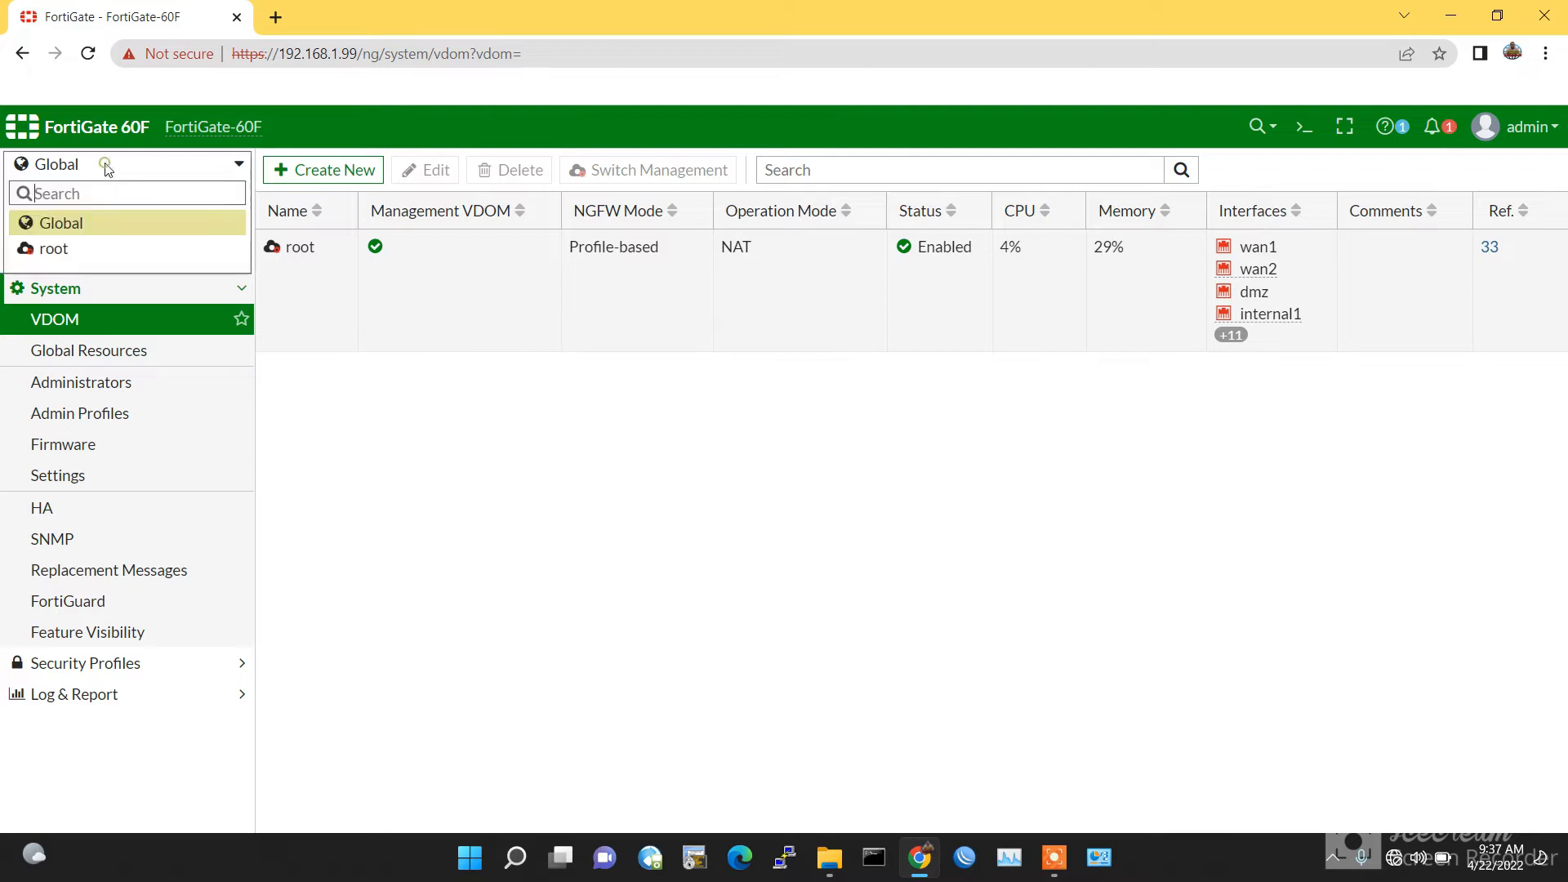
{"action": "left_click", "coordinate": [79, 233]}
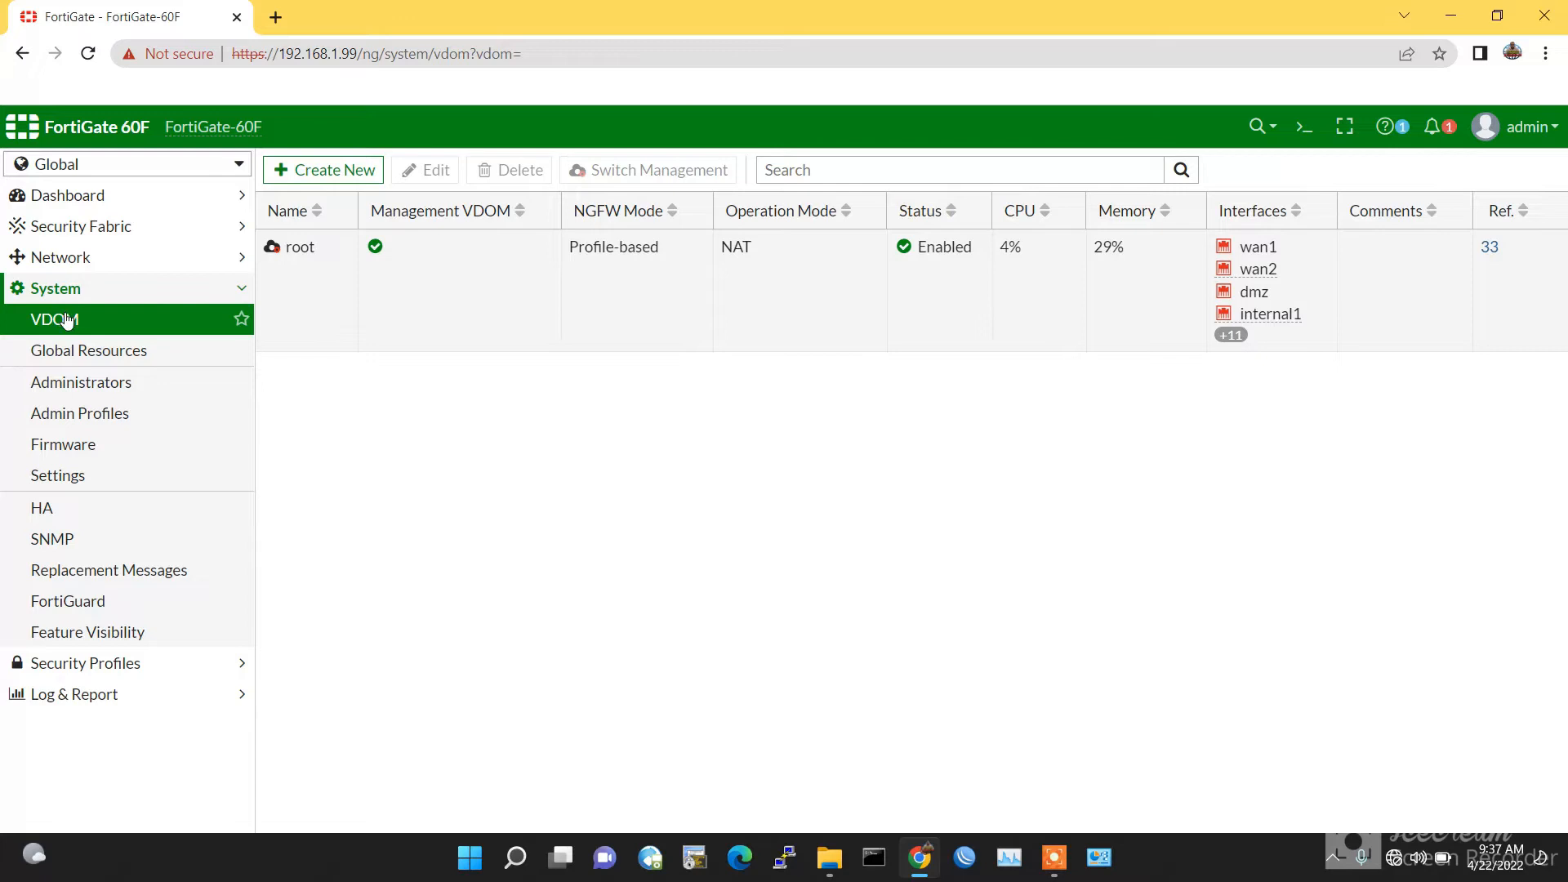
{"action": "left_click", "coordinate": [289, 171]}
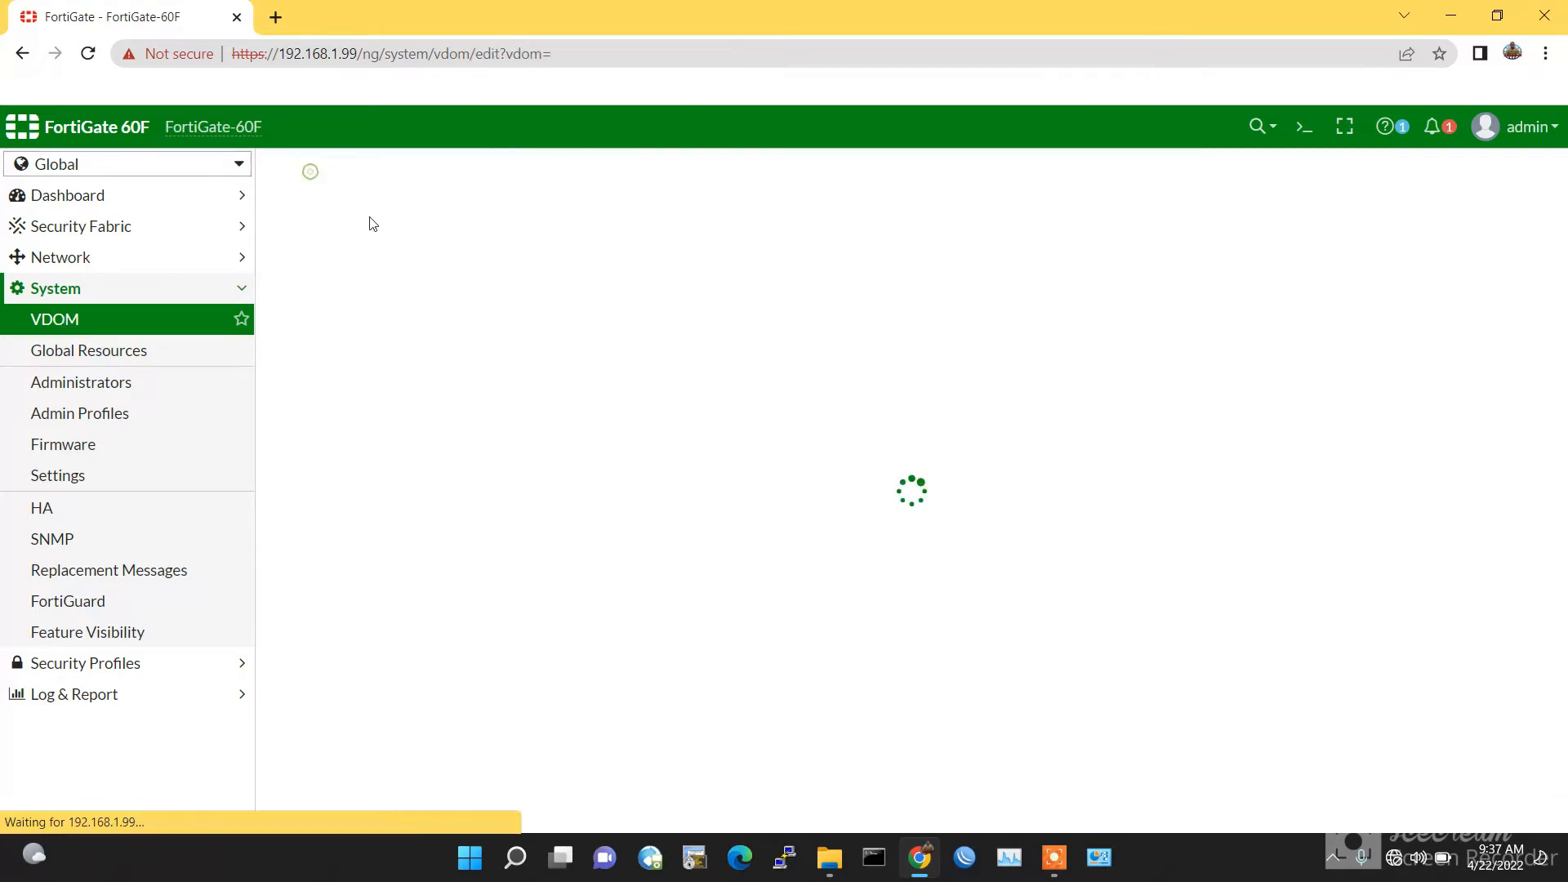
Step: Create VDOM-1 with WiFi country set to Pakistan
{"action": "left_click", "coordinate": [541, 215]}
{"action": "type", "text": "VDOM-1"}
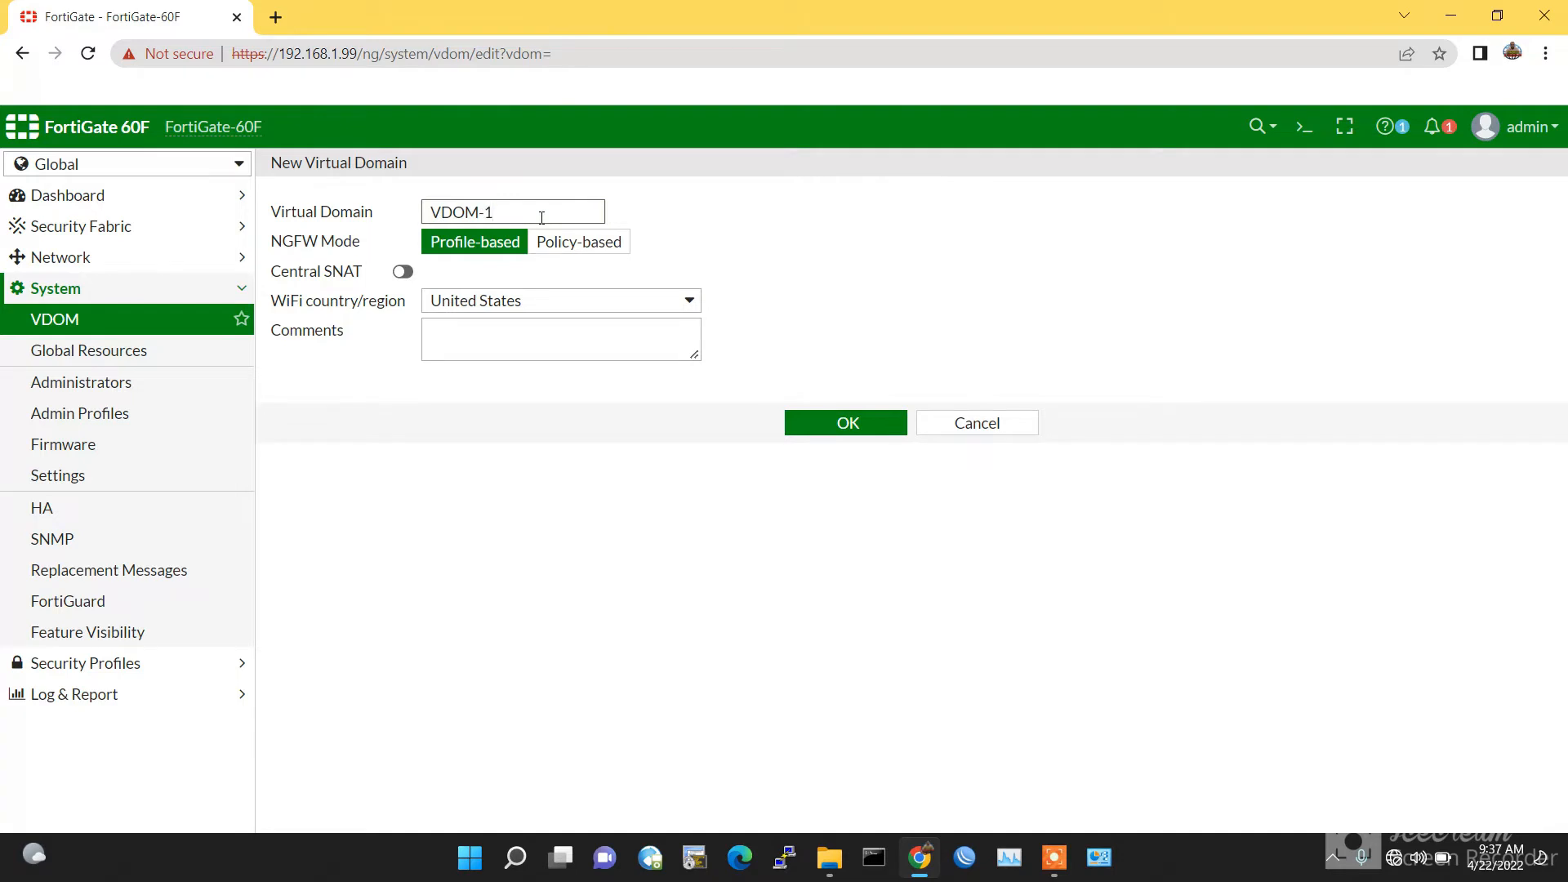
{"action": "left_click", "coordinate": [574, 301]}
{"action": "type", "text": "pak"}
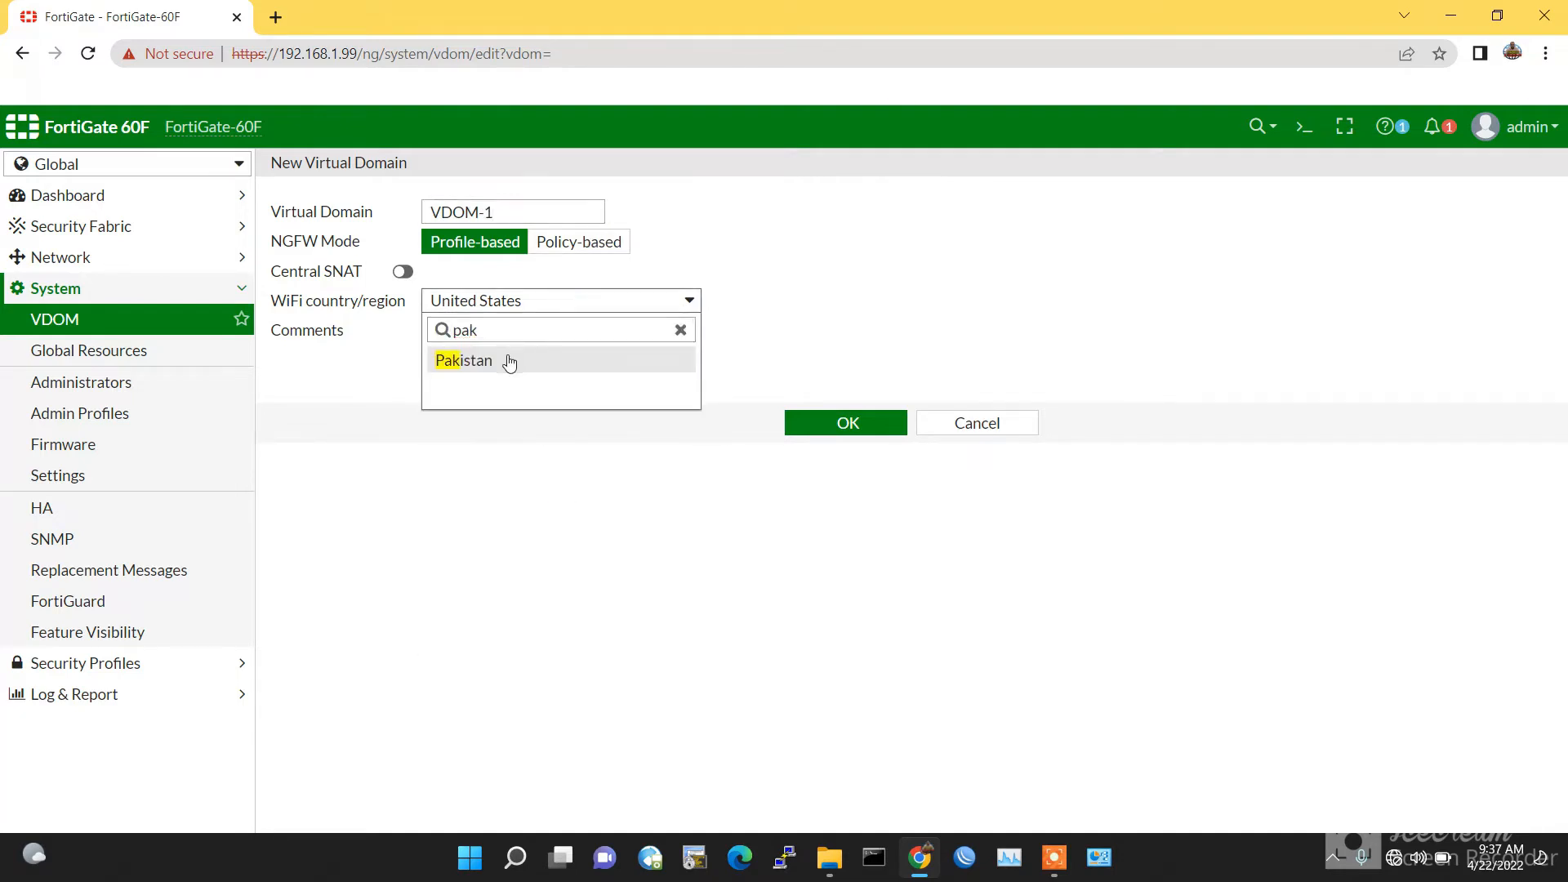
{"action": "left_click", "coordinate": [507, 361]}
{"action": "left_click", "coordinate": [834, 428]}
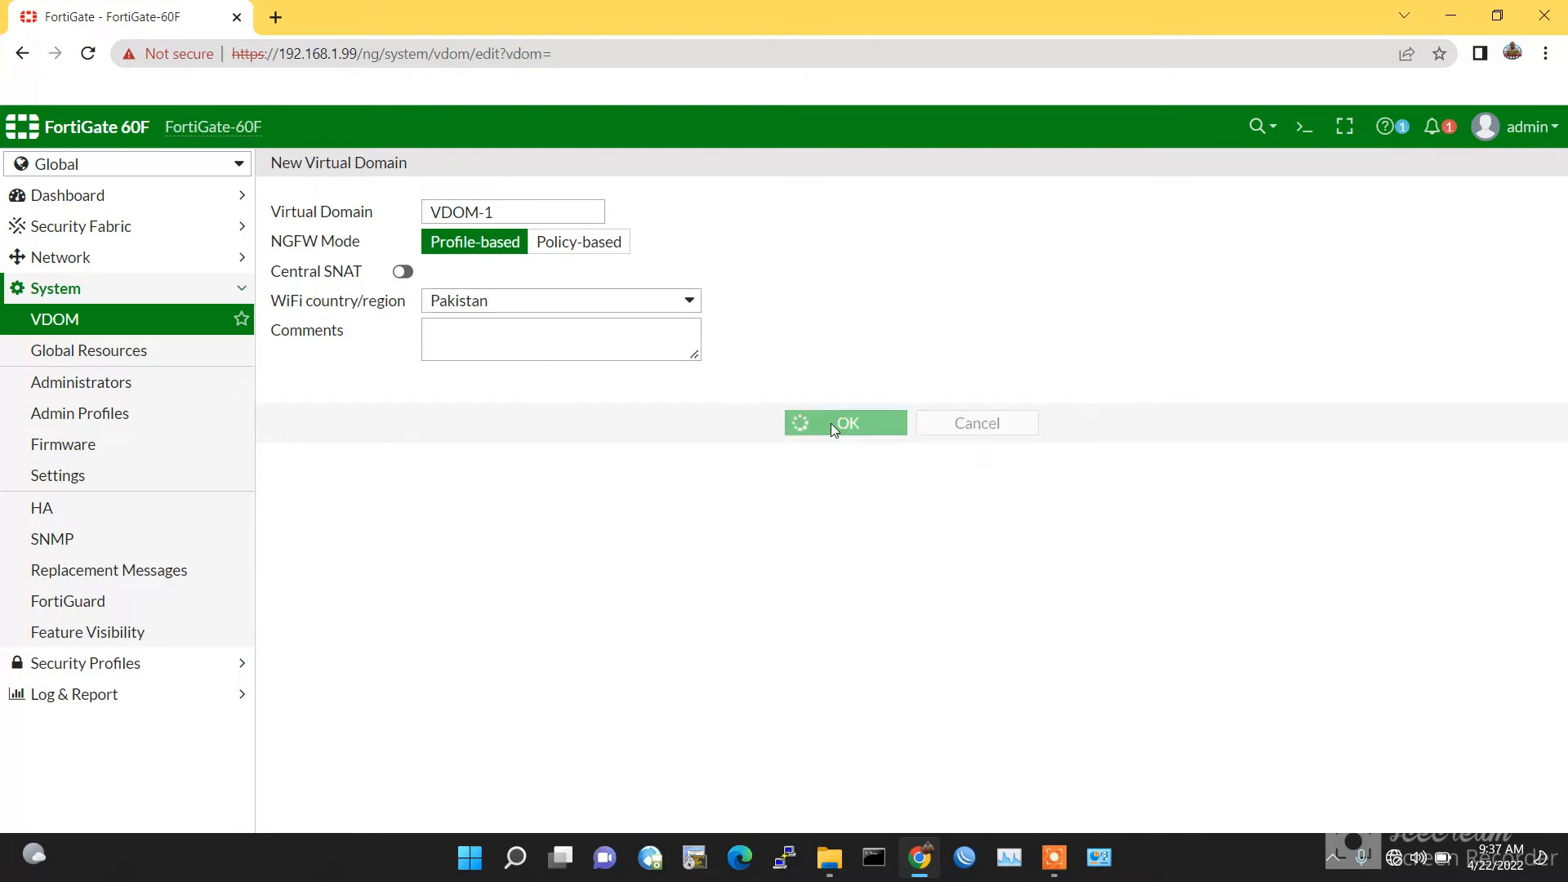
Step: Create VDOM-2 with WiFi country set to Pakistan
{"action": "left_click", "coordinate": [368, 172]}
{"action": "left_click", "coordinate": [480, 206]}
{"action": "type", "text": "VDOM"}
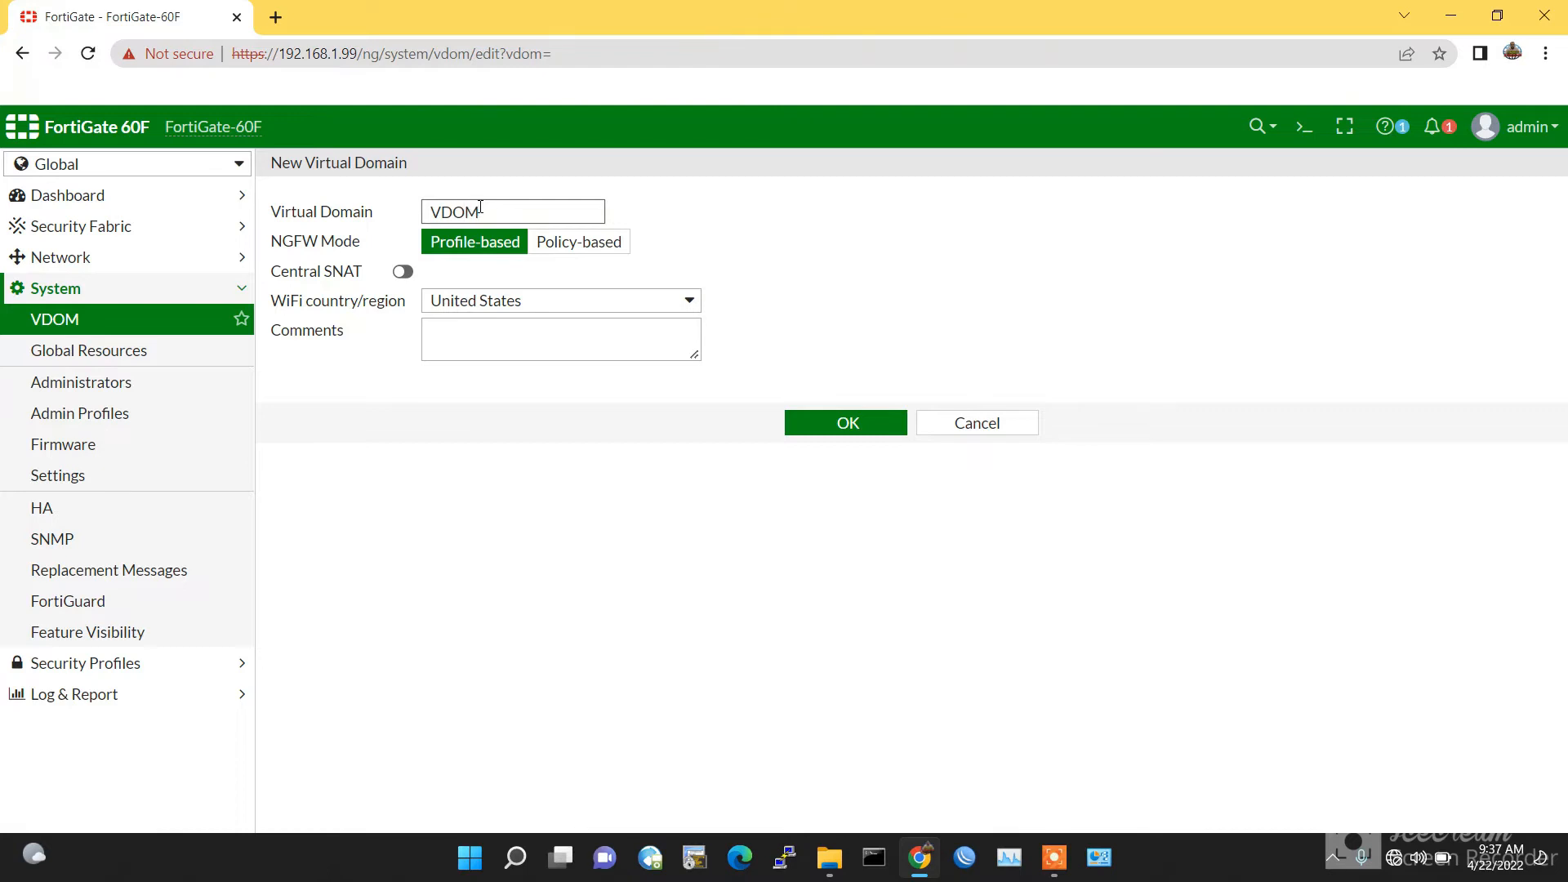
{"action": "left_click", "coordinate": [627, 307]}
{"action": "type", "text": "pakis"}
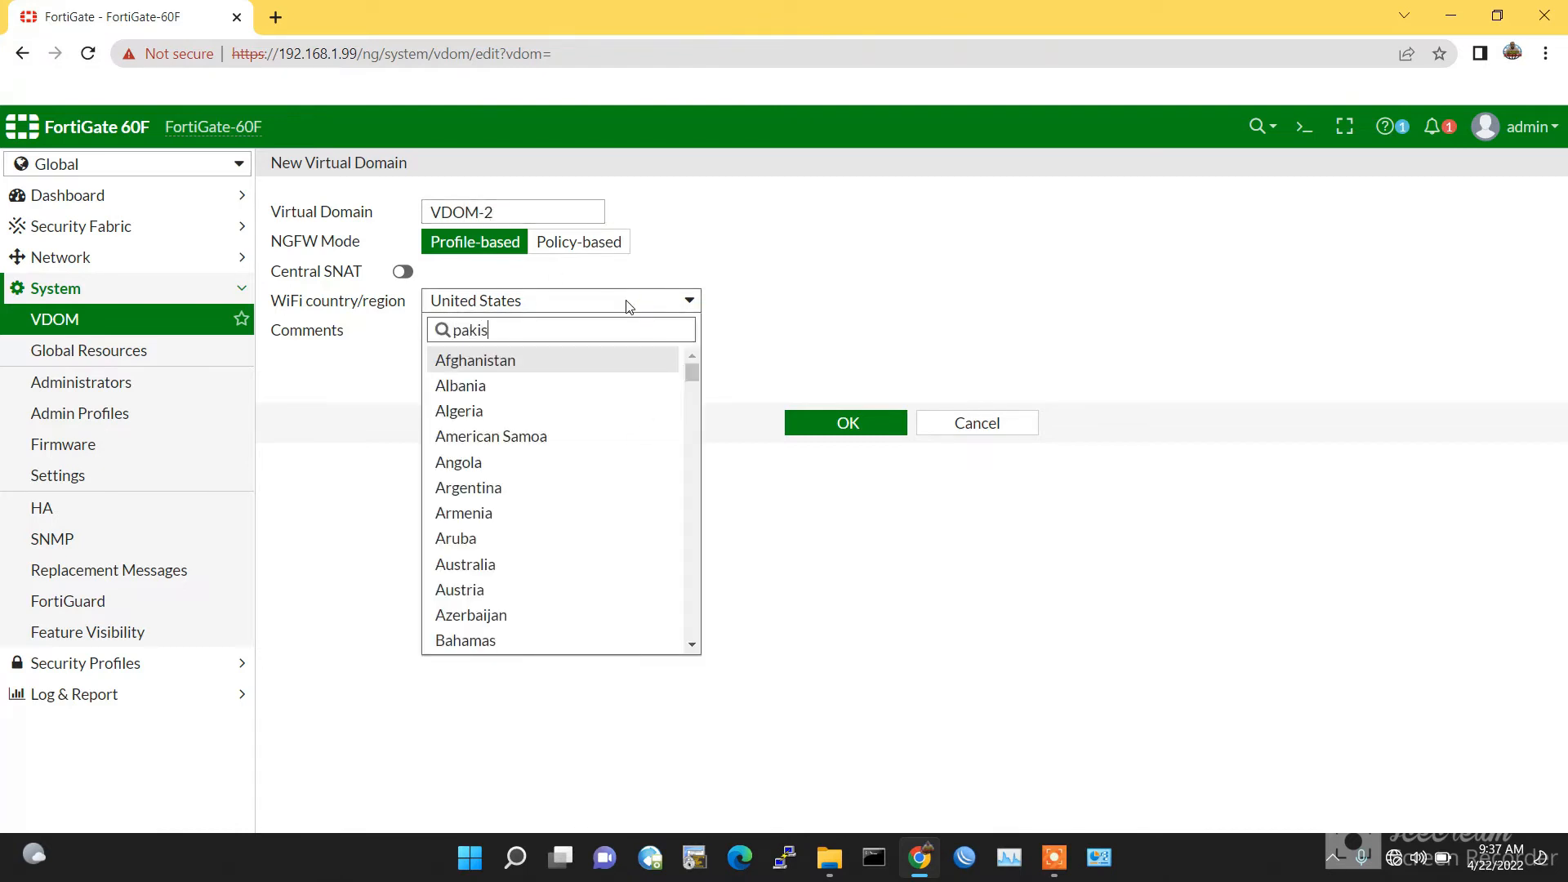
{"action": "left_click", "coordinate": [511, 364]}
{"action": "left_click", "coordinate": [841, 421]}
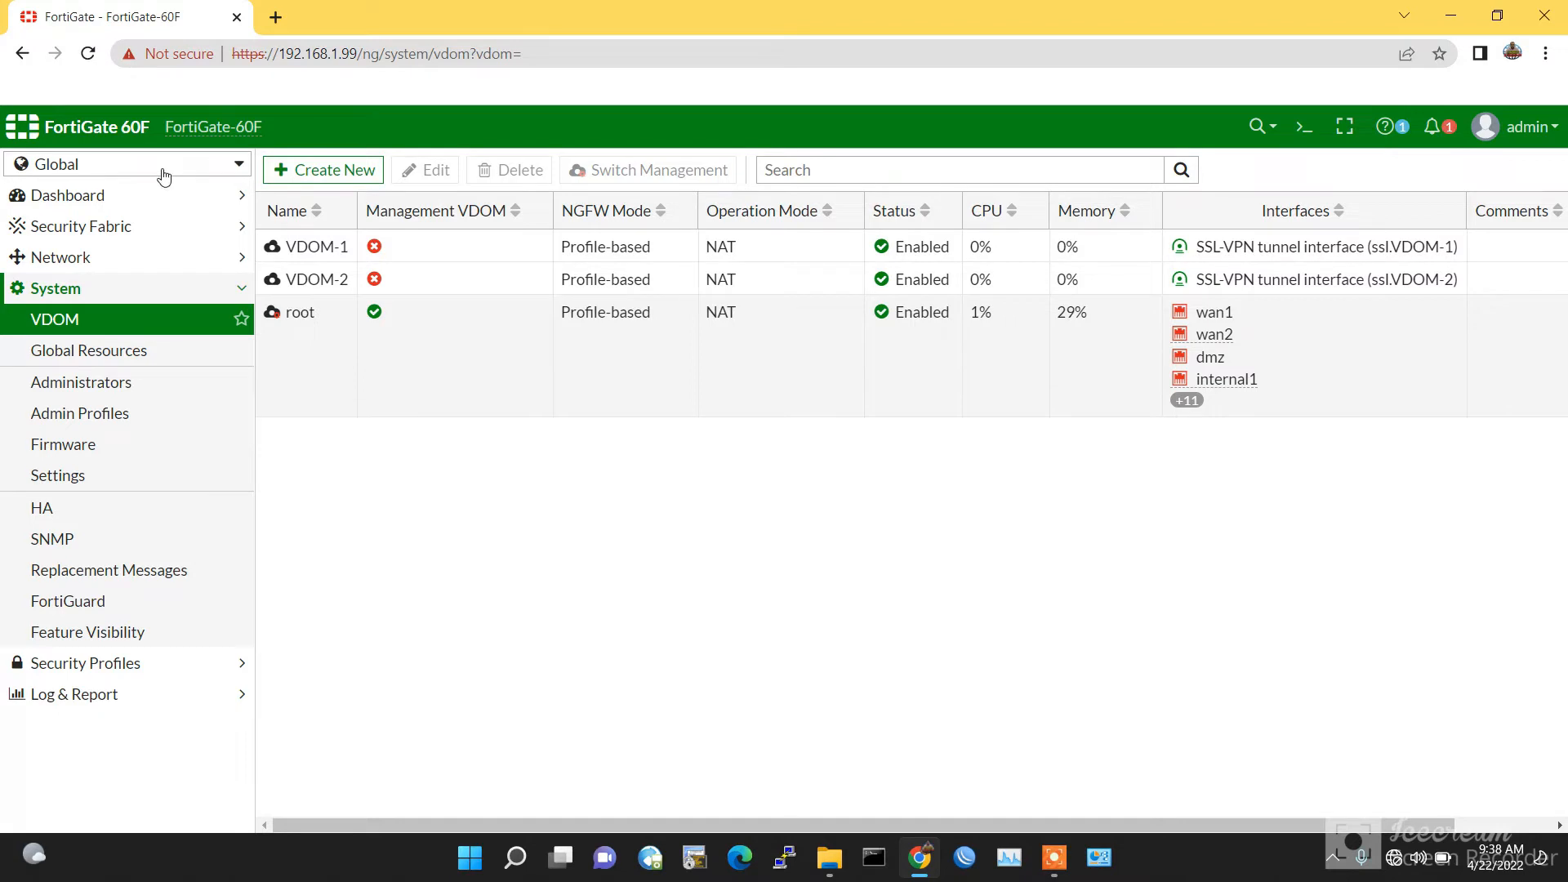
Step: Open Network > Interfaces and check that wan1 still belongs to the root VDOM
{"action": "left_click", "coordinate": [90, 259]}
{"action": "left_click", "coordinate": [90, 295]}
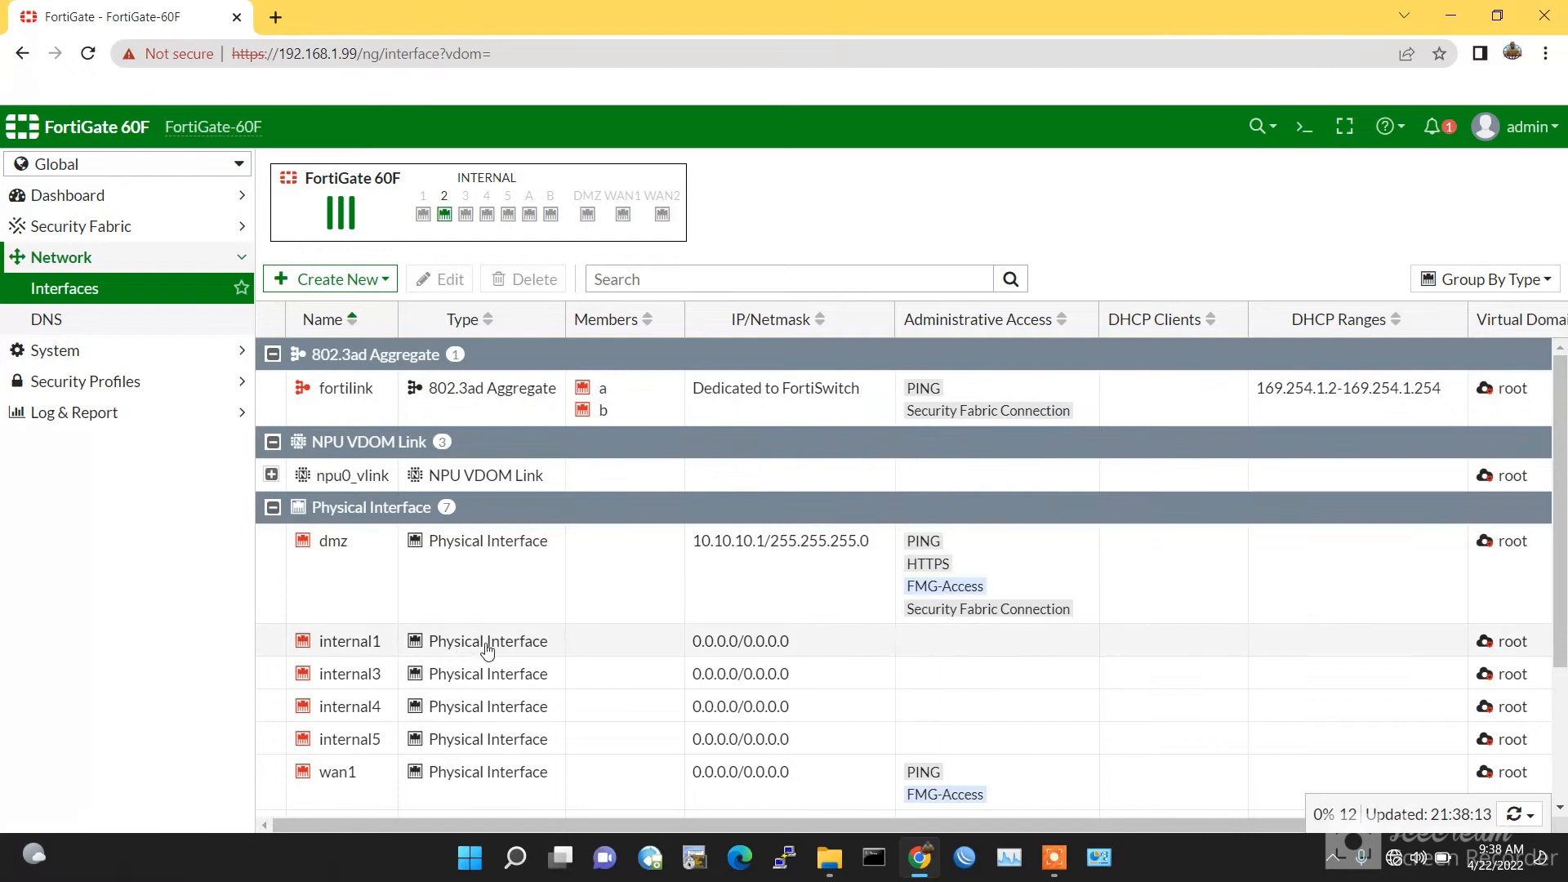
{"action": "scroll", "coordinate": [462, 649], "scroll_direction": "down", "scroll_amount": 3}
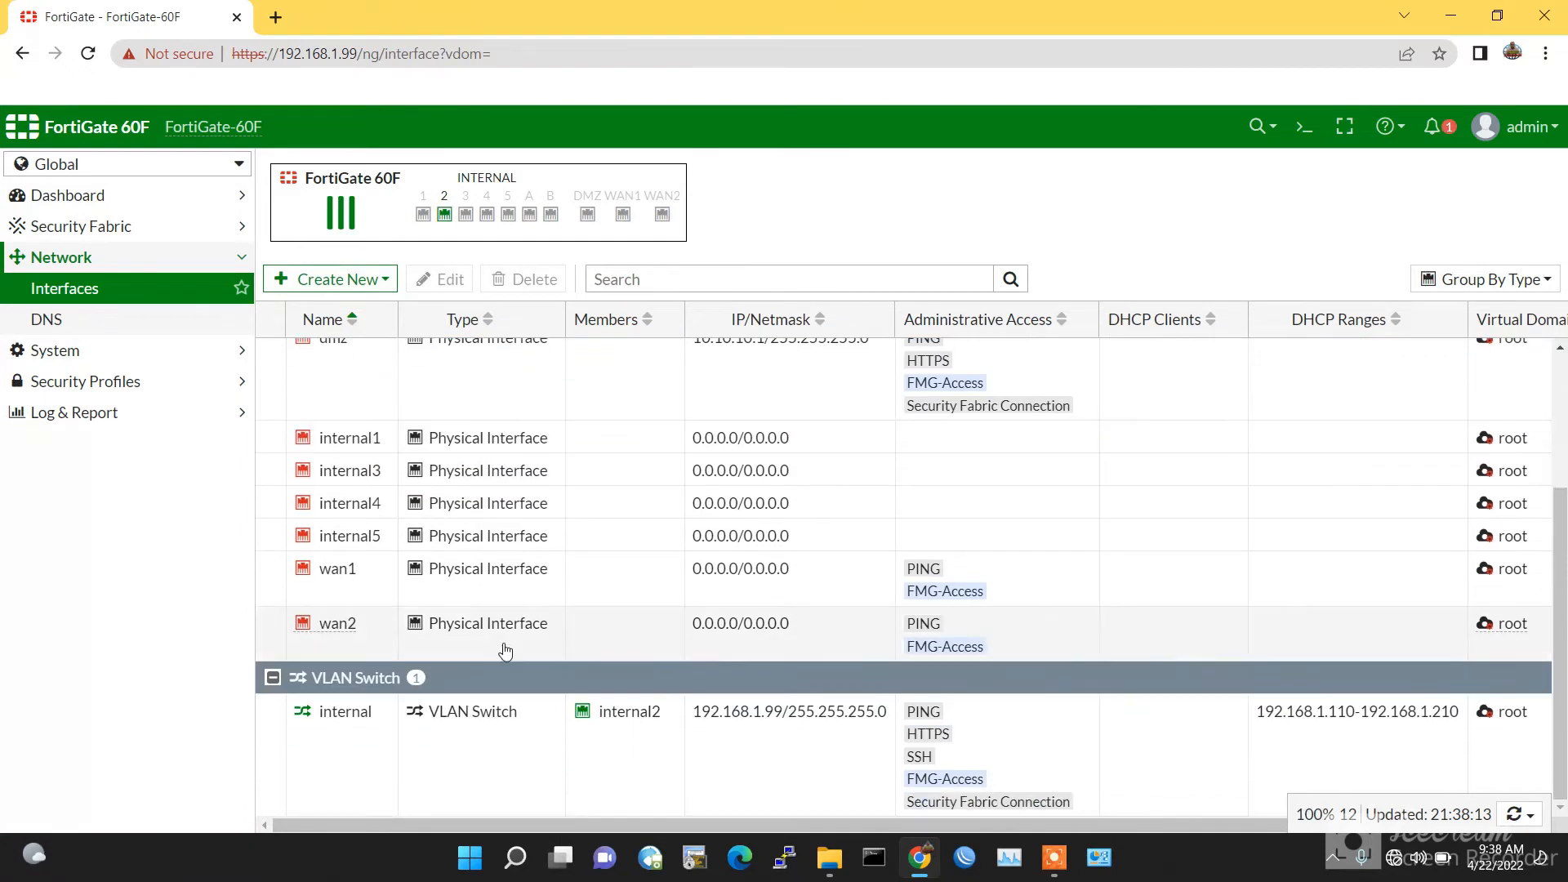
{"action": "left_click", "coordinate": [351, 593]}
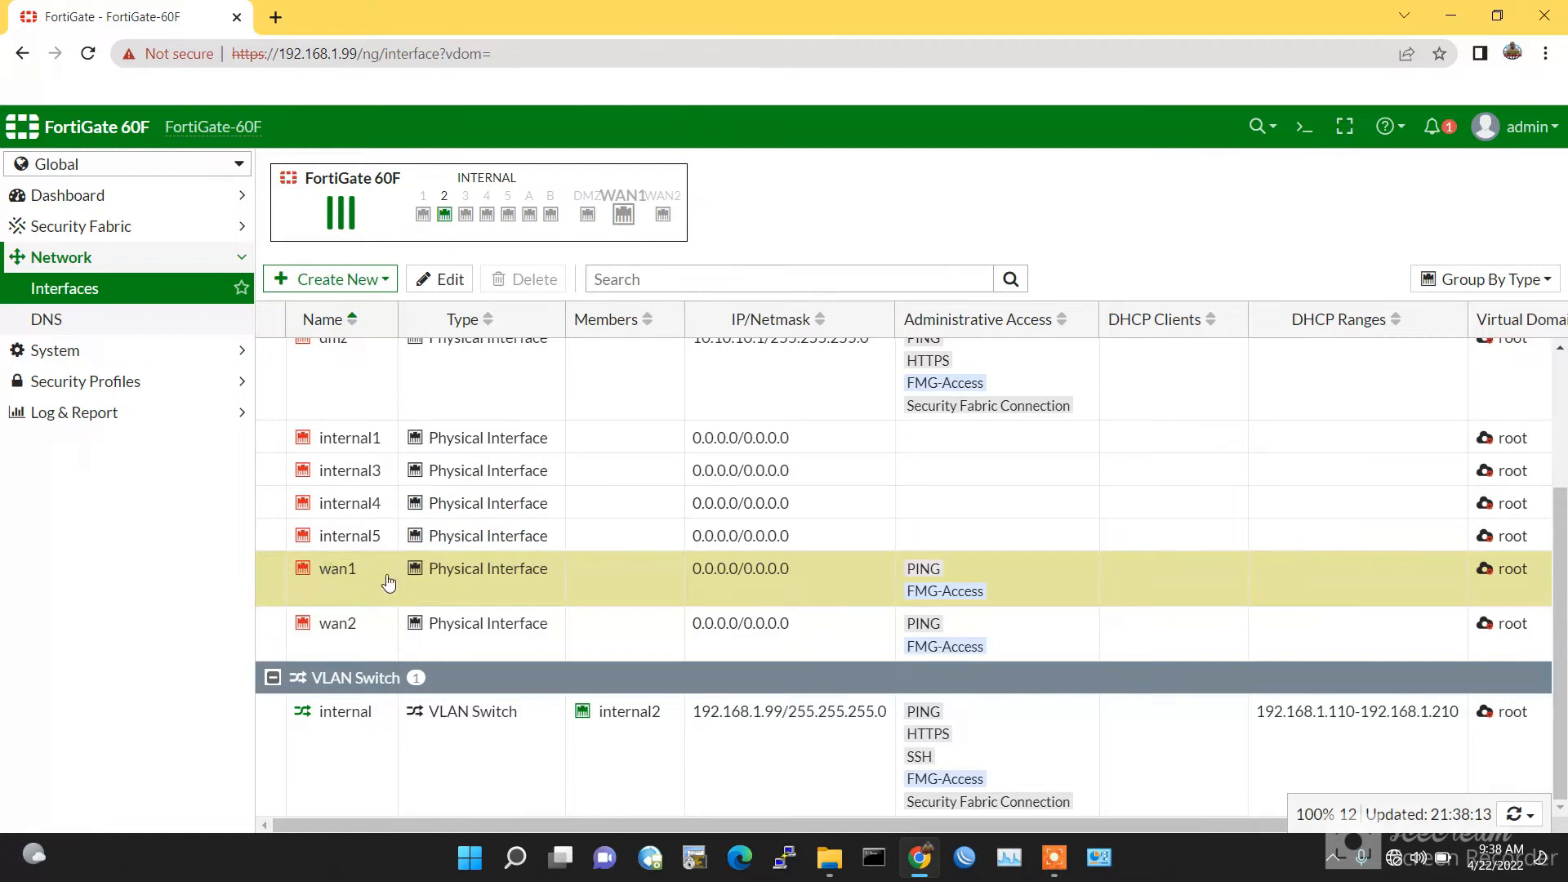
{"action": "double_click", "coordinate": [474, 590]}
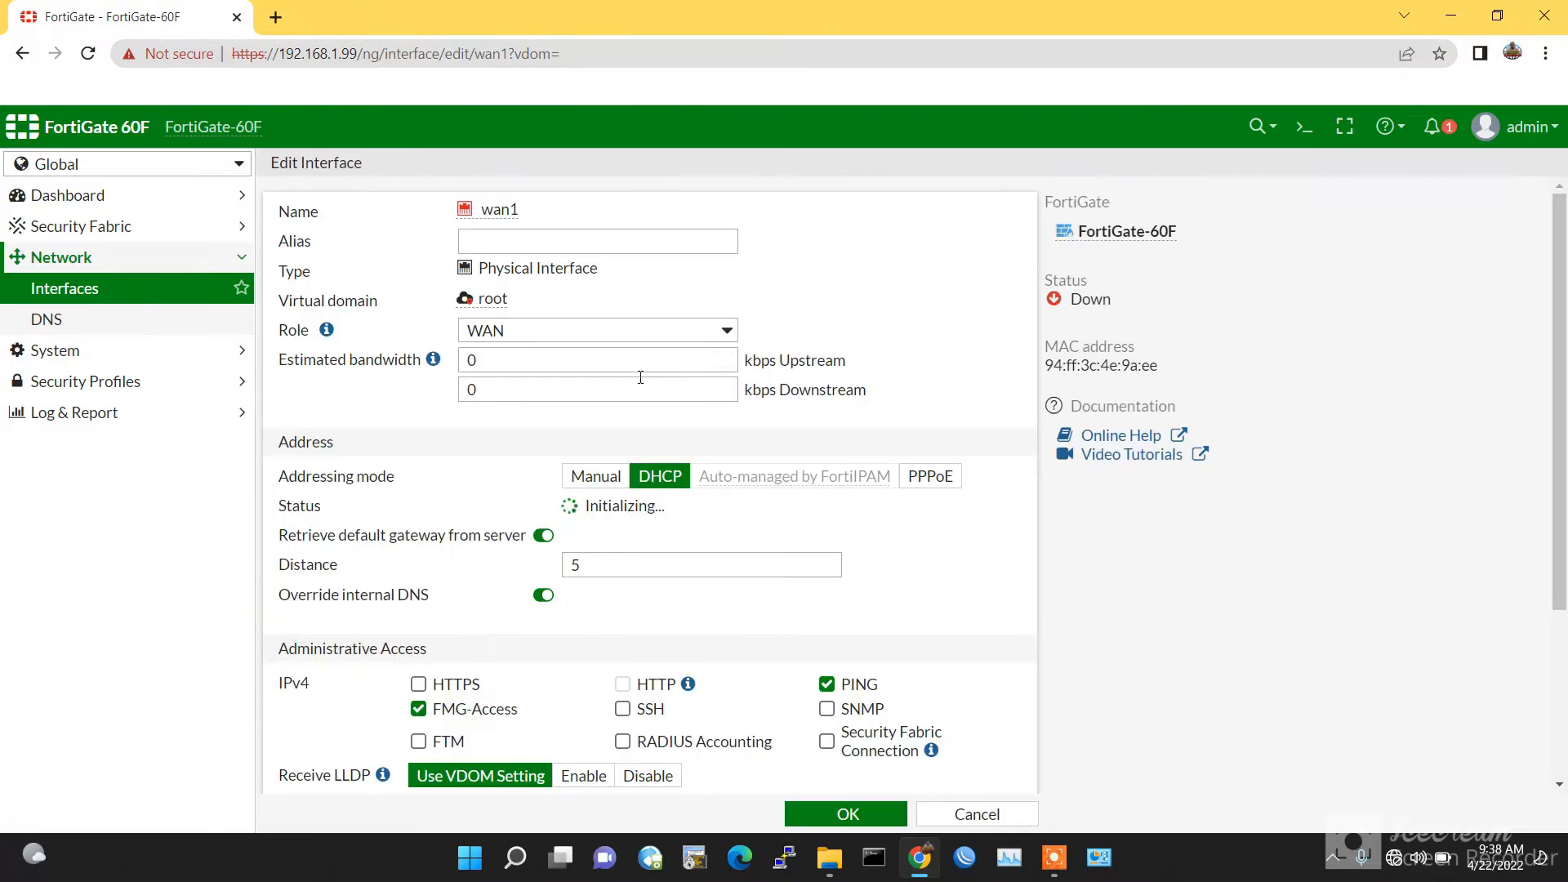
{"action": "mouse_move", "coordinate": [490, 300]}
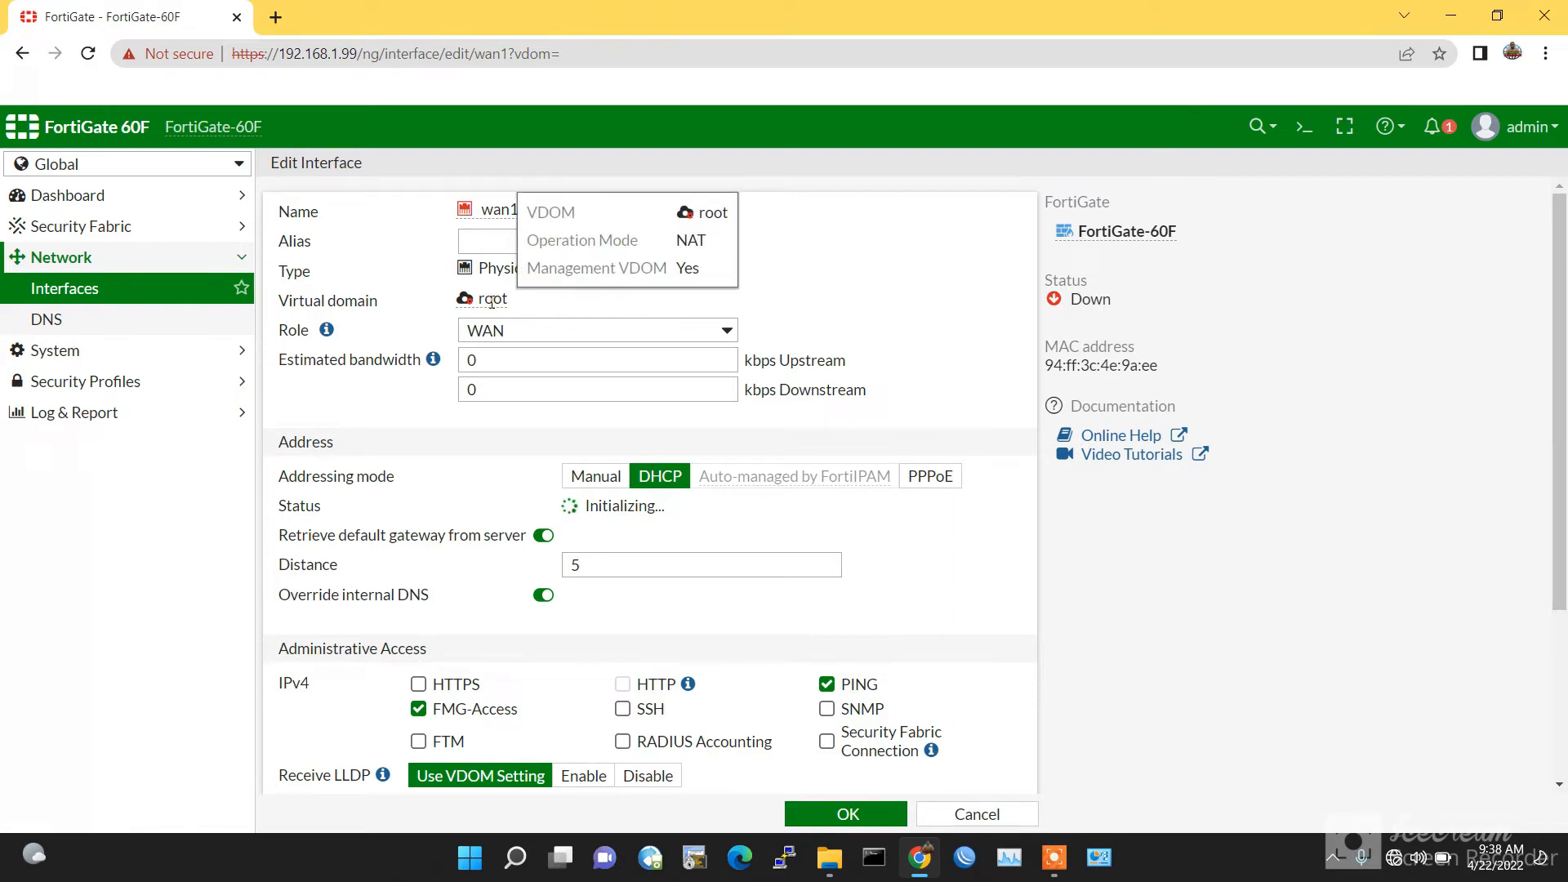
{"action": "left_click", "coordinate": [24, 53]}
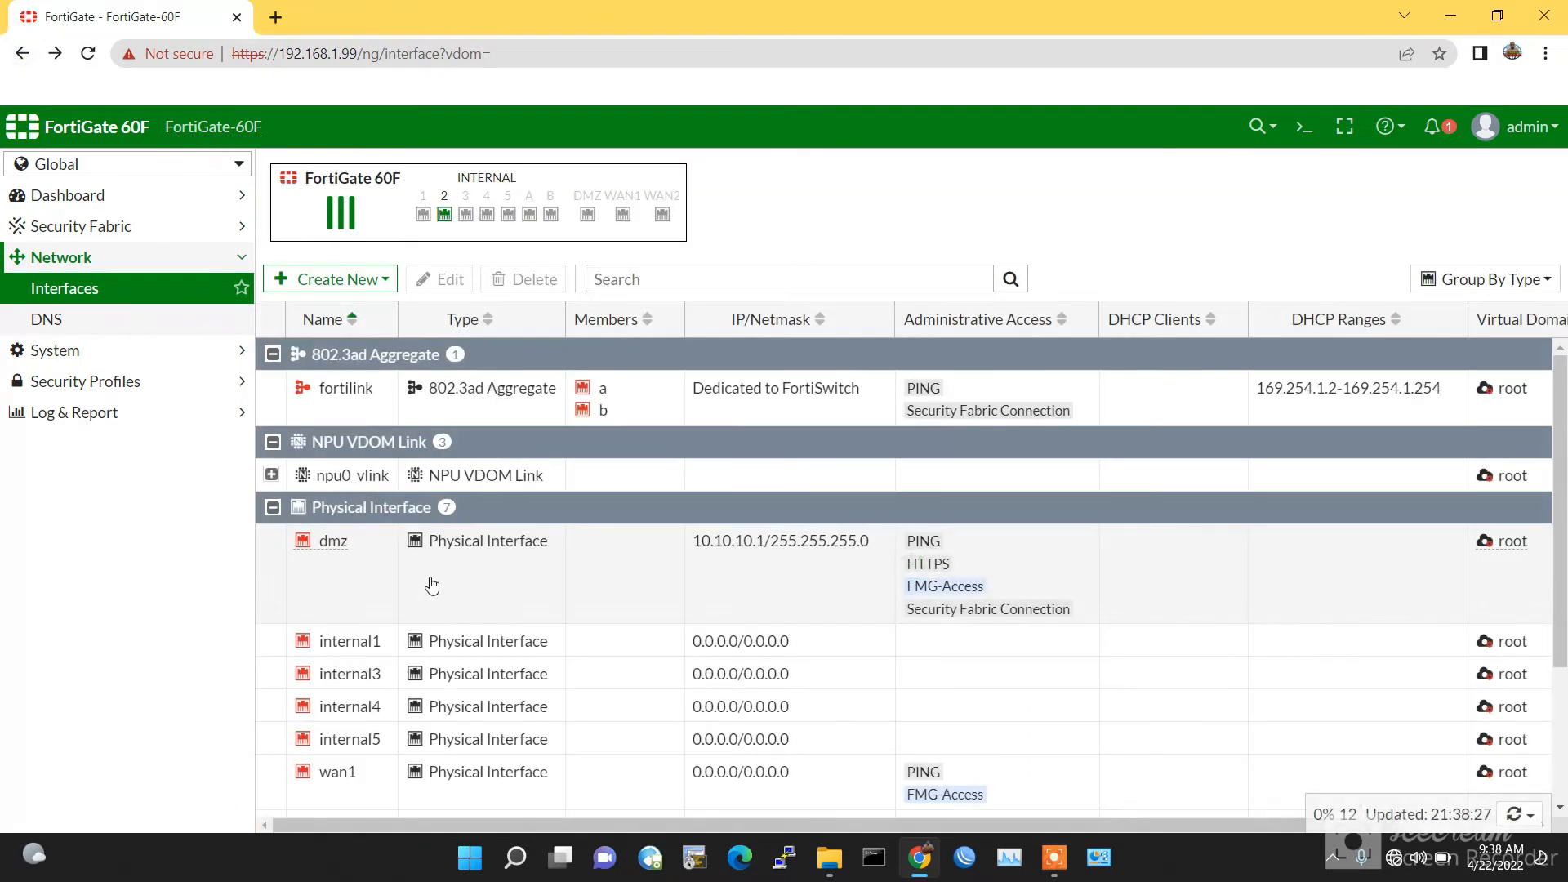
{"action": "scroll", "coordinate": [425, 604], "scroll_direction": "down", "scroll_amount": 3}
Step: Assign wan2 to VDOM-1 with alias WAN-FOR-OUR-NET and save
{"action": "double_click", "coordinate": [340, 624]}
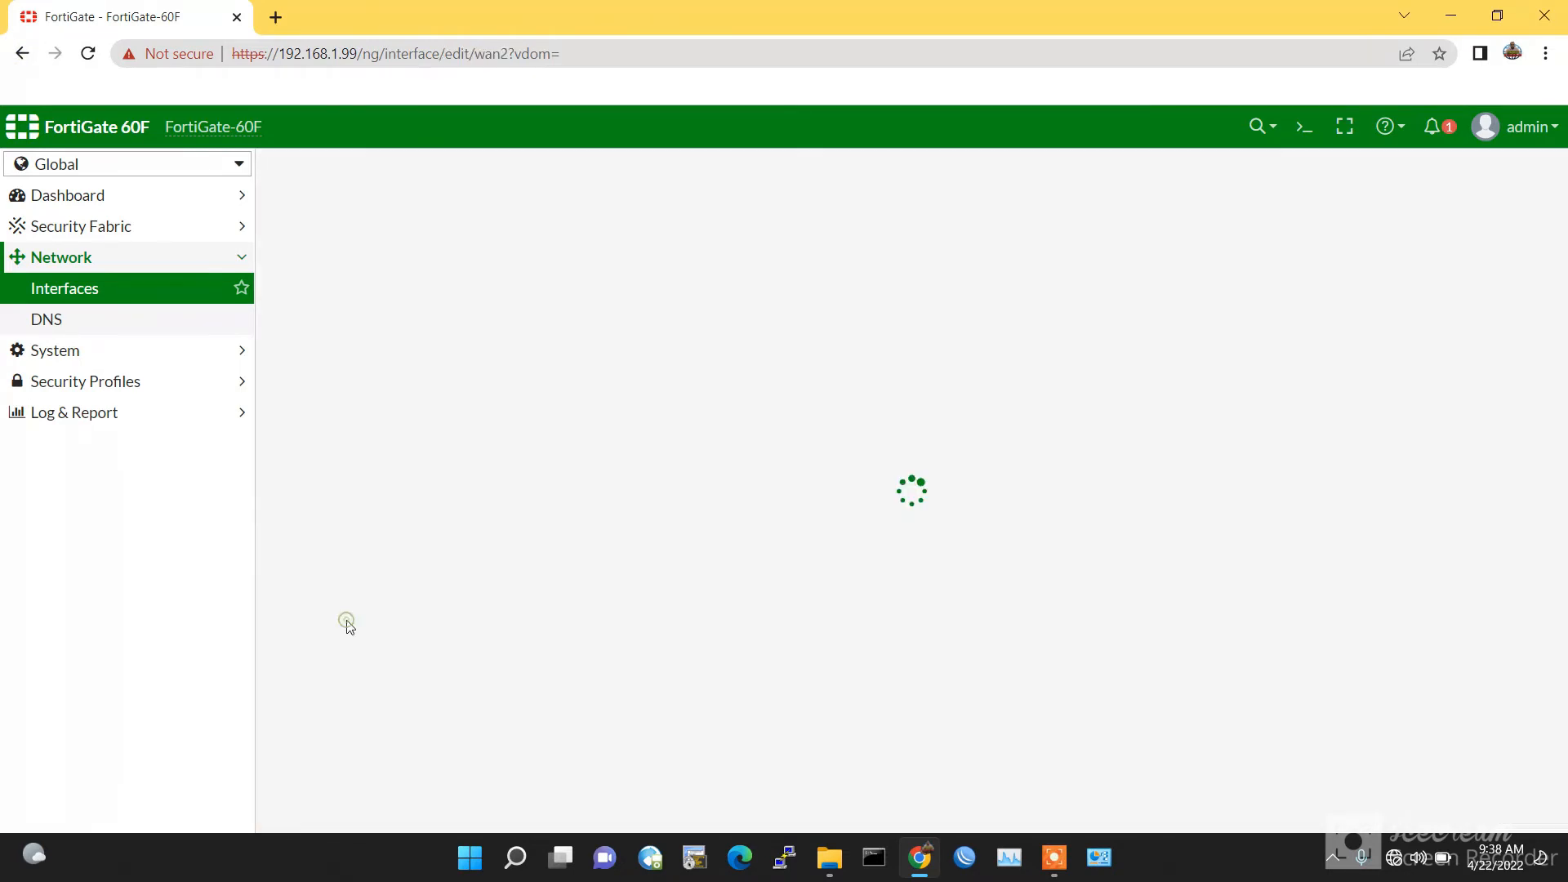
{"action": "left_click", "coordinate": [601, 303]}
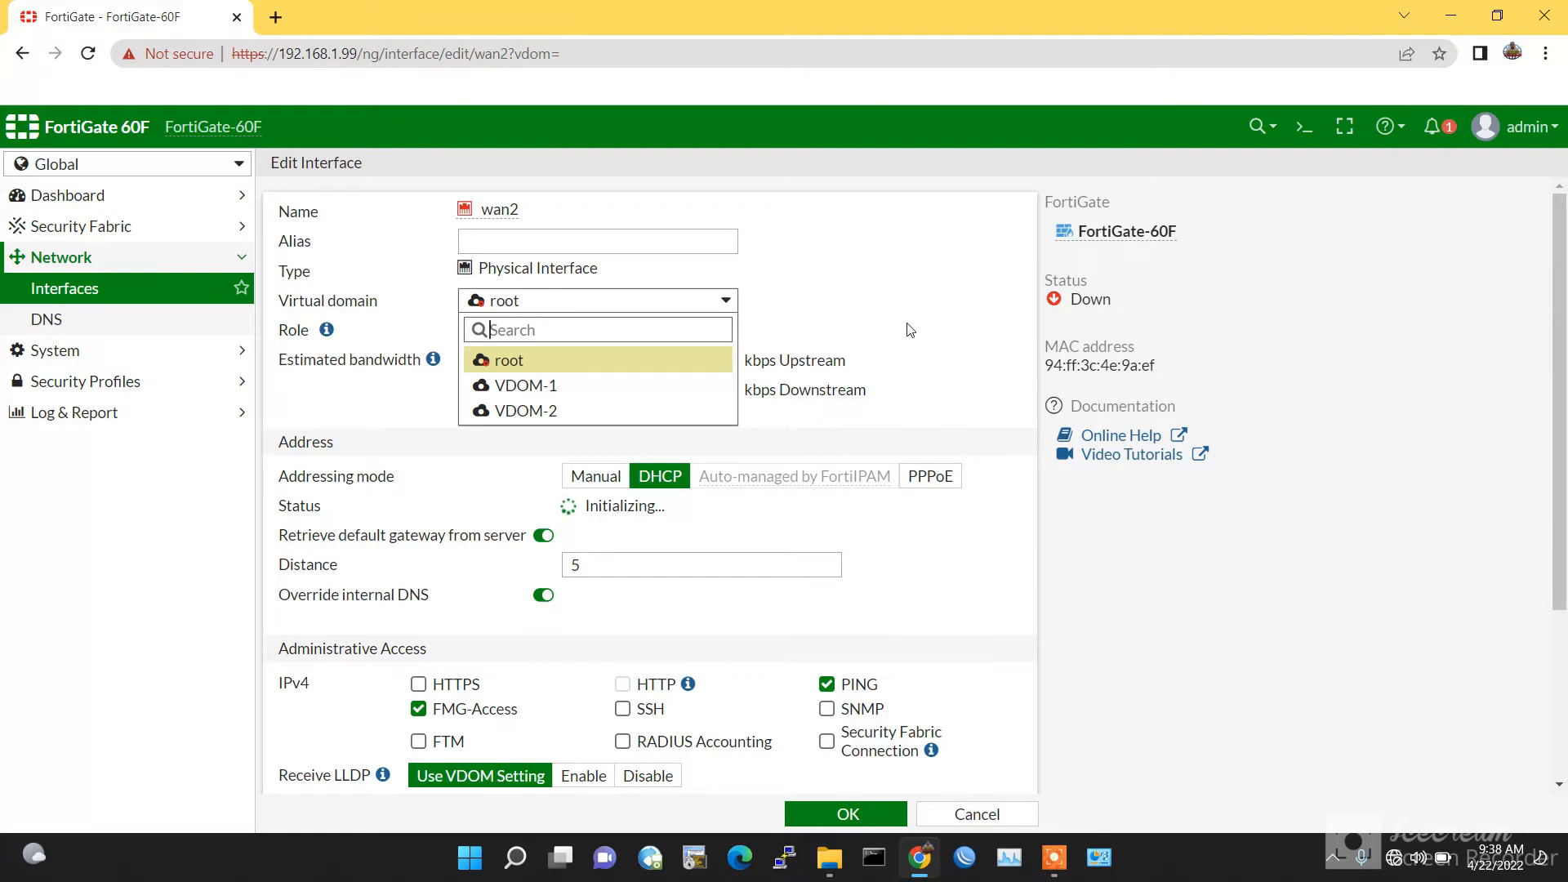
{"action": "left_click", "coordinate": [539, 386]}
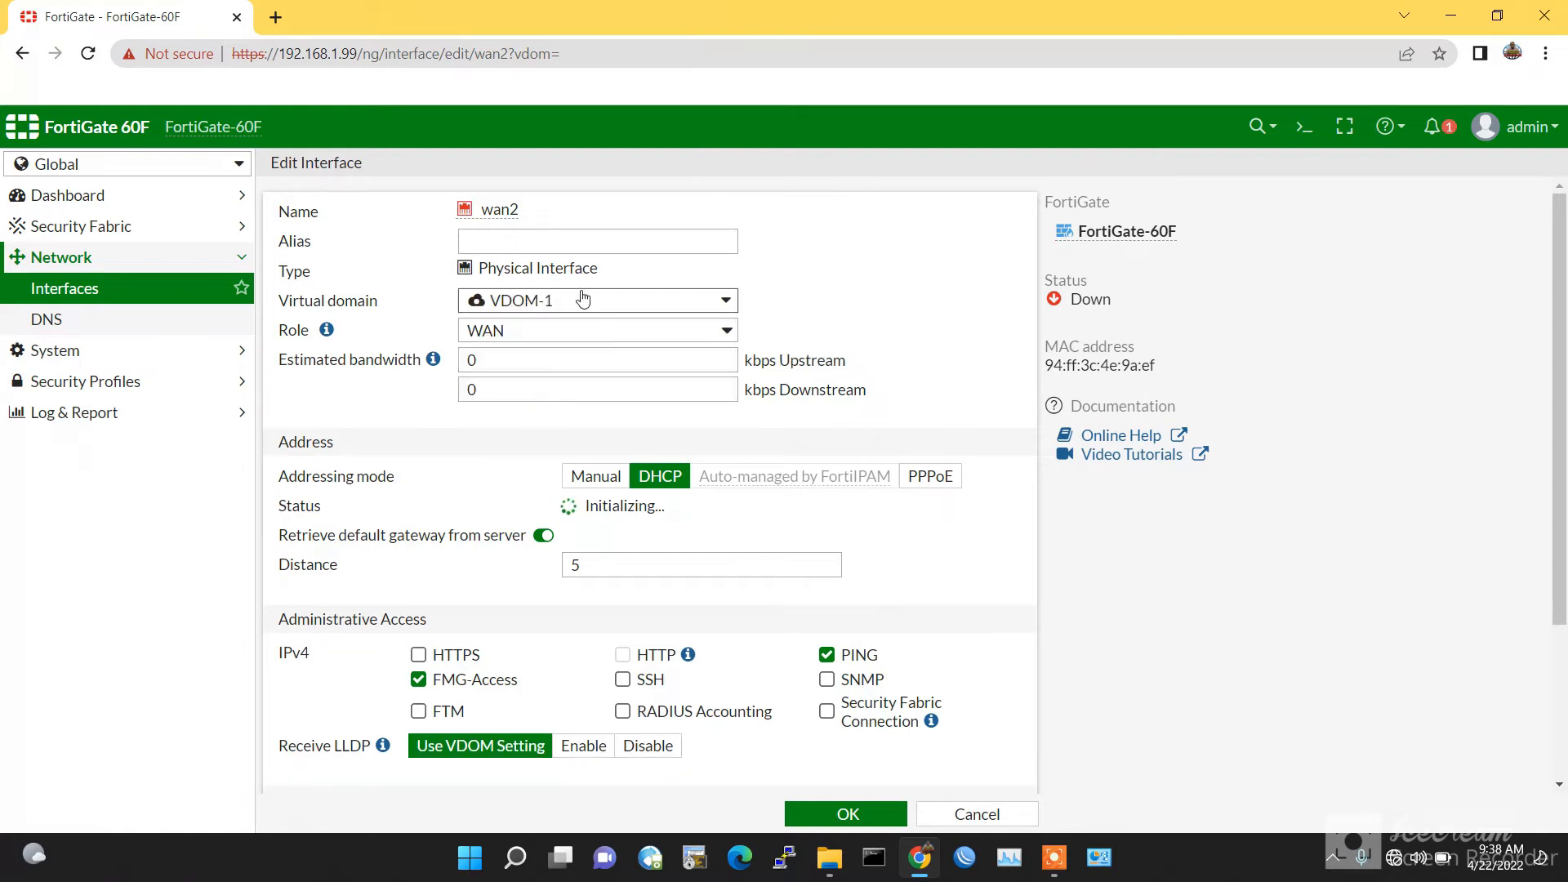
{"action": "left_click", "coordinate": [529, 248]}
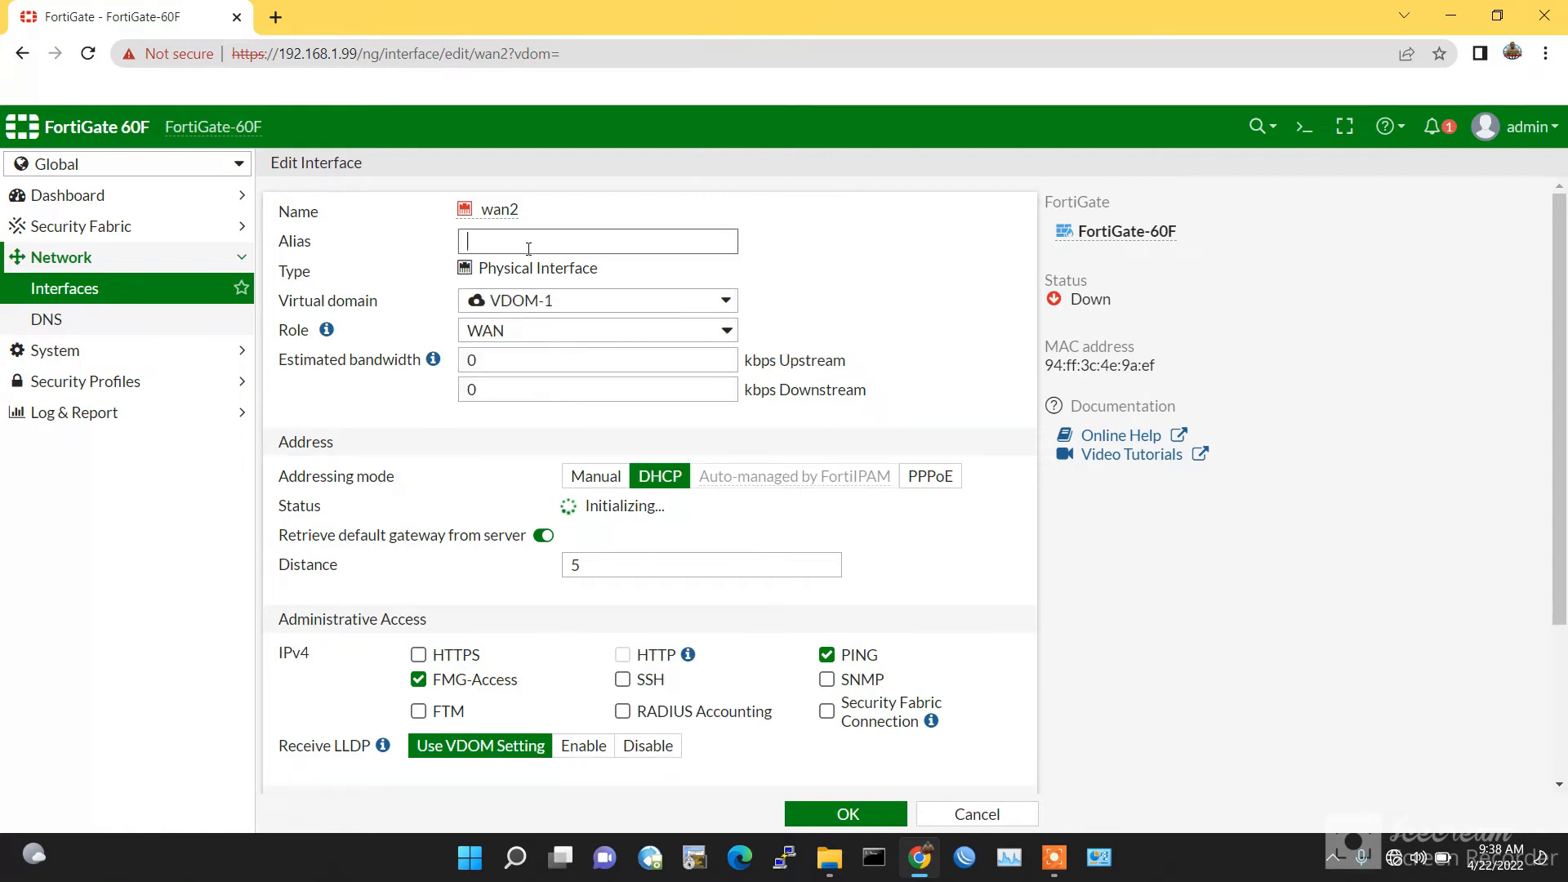
{"action": "type", "text": "WAN-FOR-OUR-NET"}
{"action": "scroll", "coordinate": [809, 776], "scroll_direction": "down", "scroll_amount": 3}
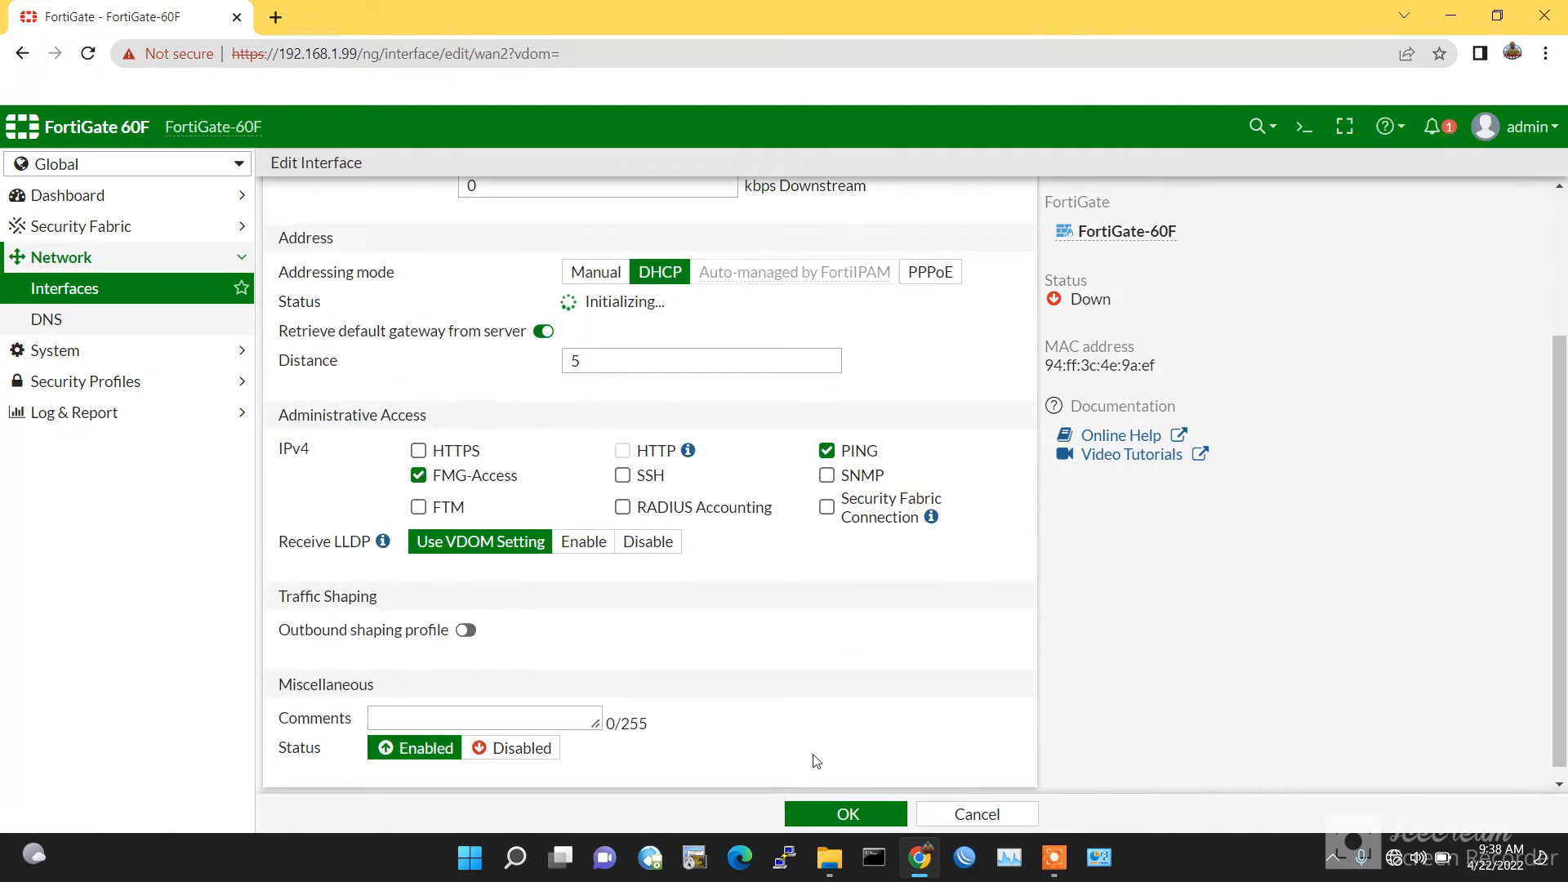
{"action": "left_click", "coordinate": [847, 815]}
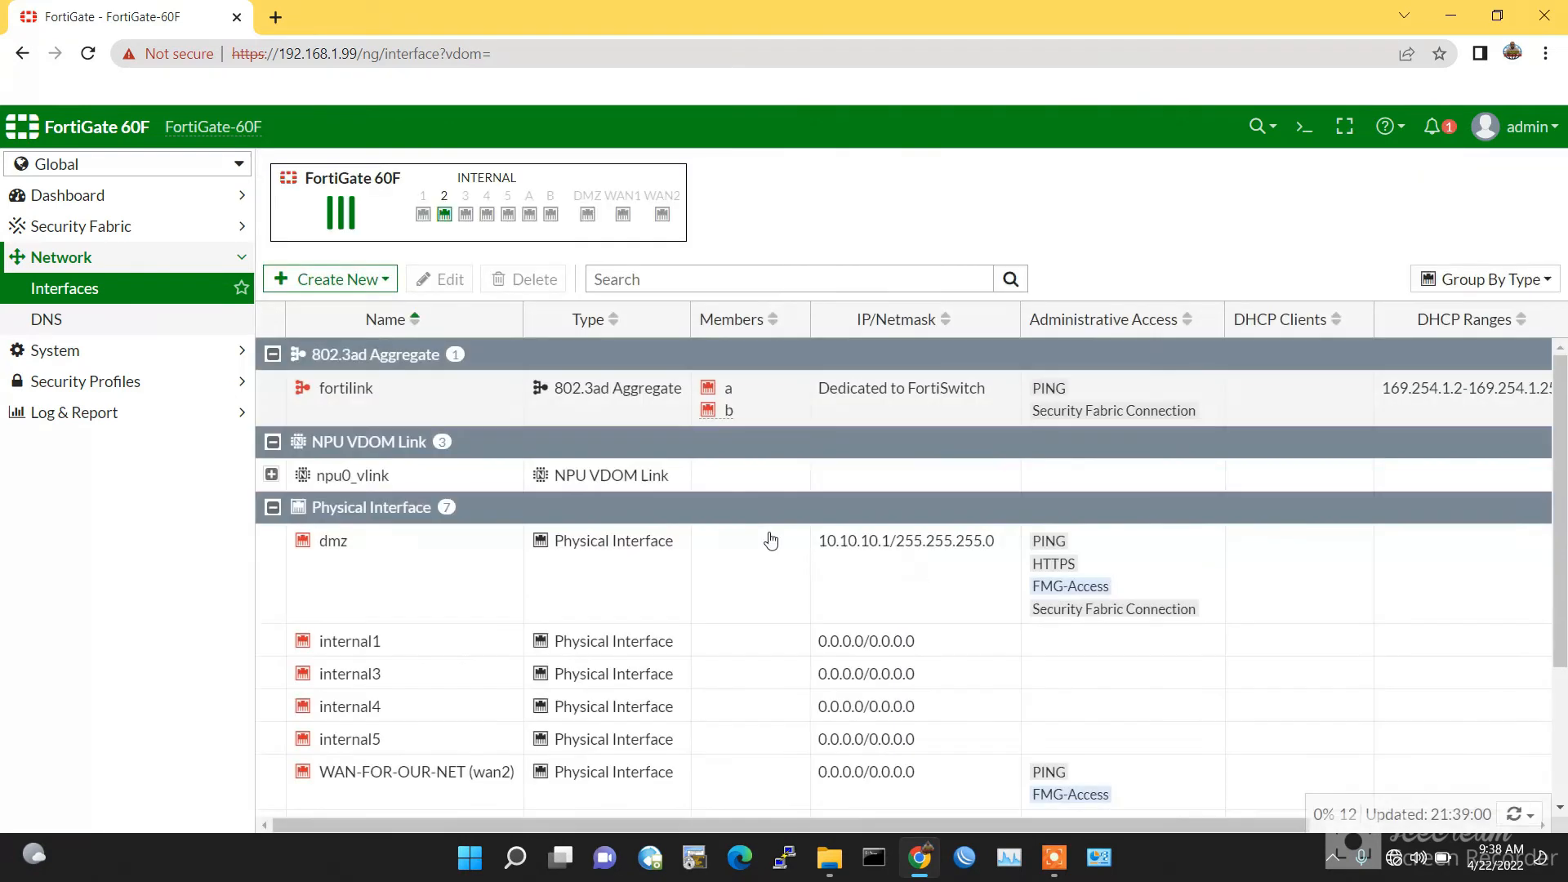
{"action": "scroll", "coordinate": [539, 564], "scroll_direction": "down", "scroll_amount": 3}
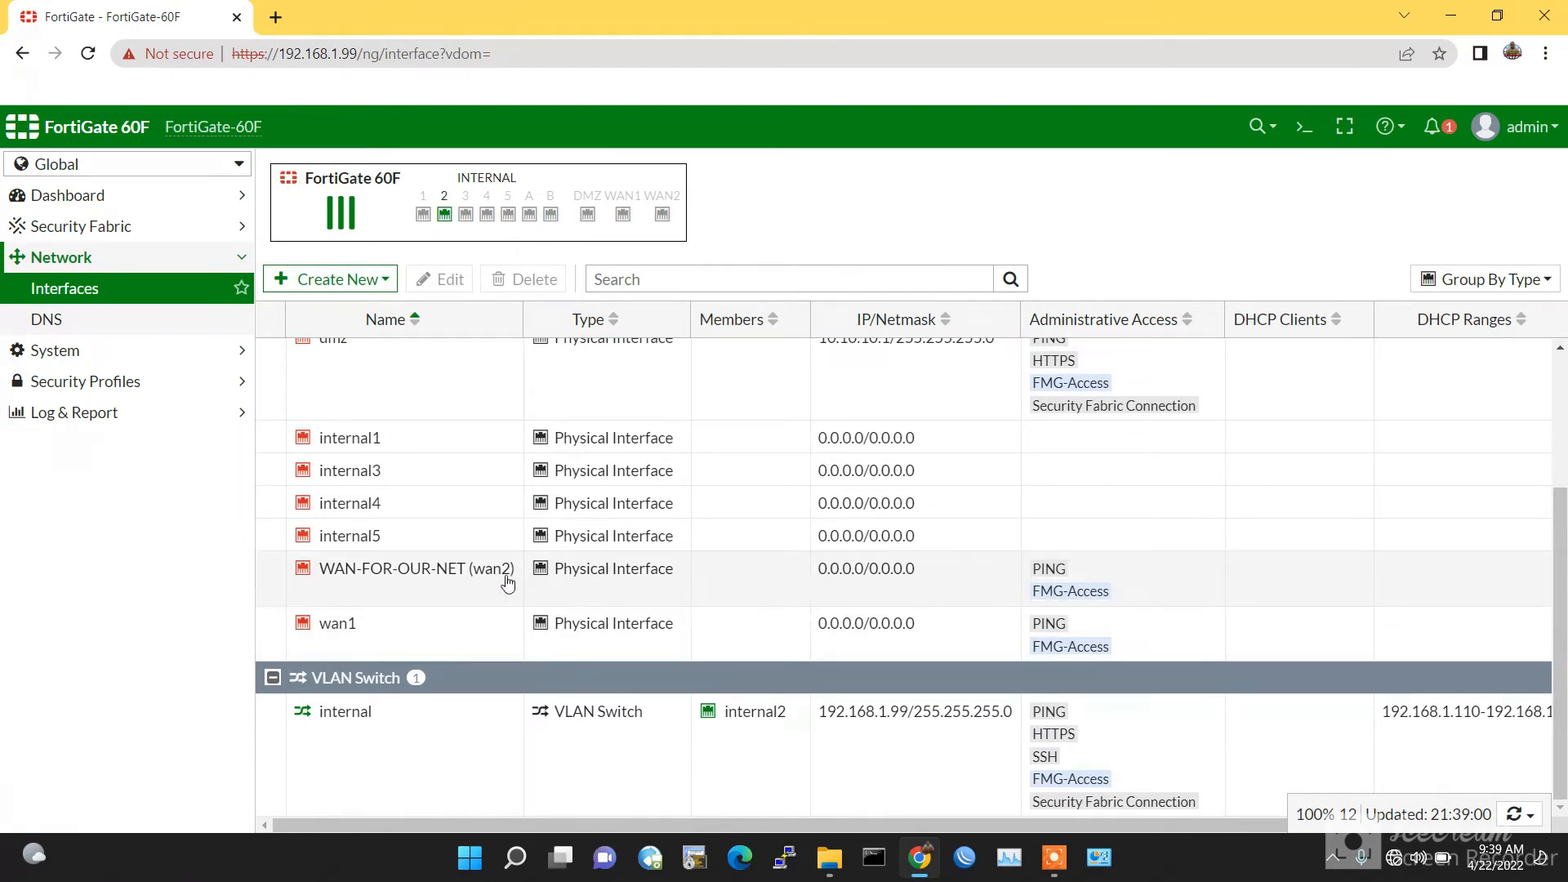
{"action": "mouse_move", "coordinate": [455, 582]}
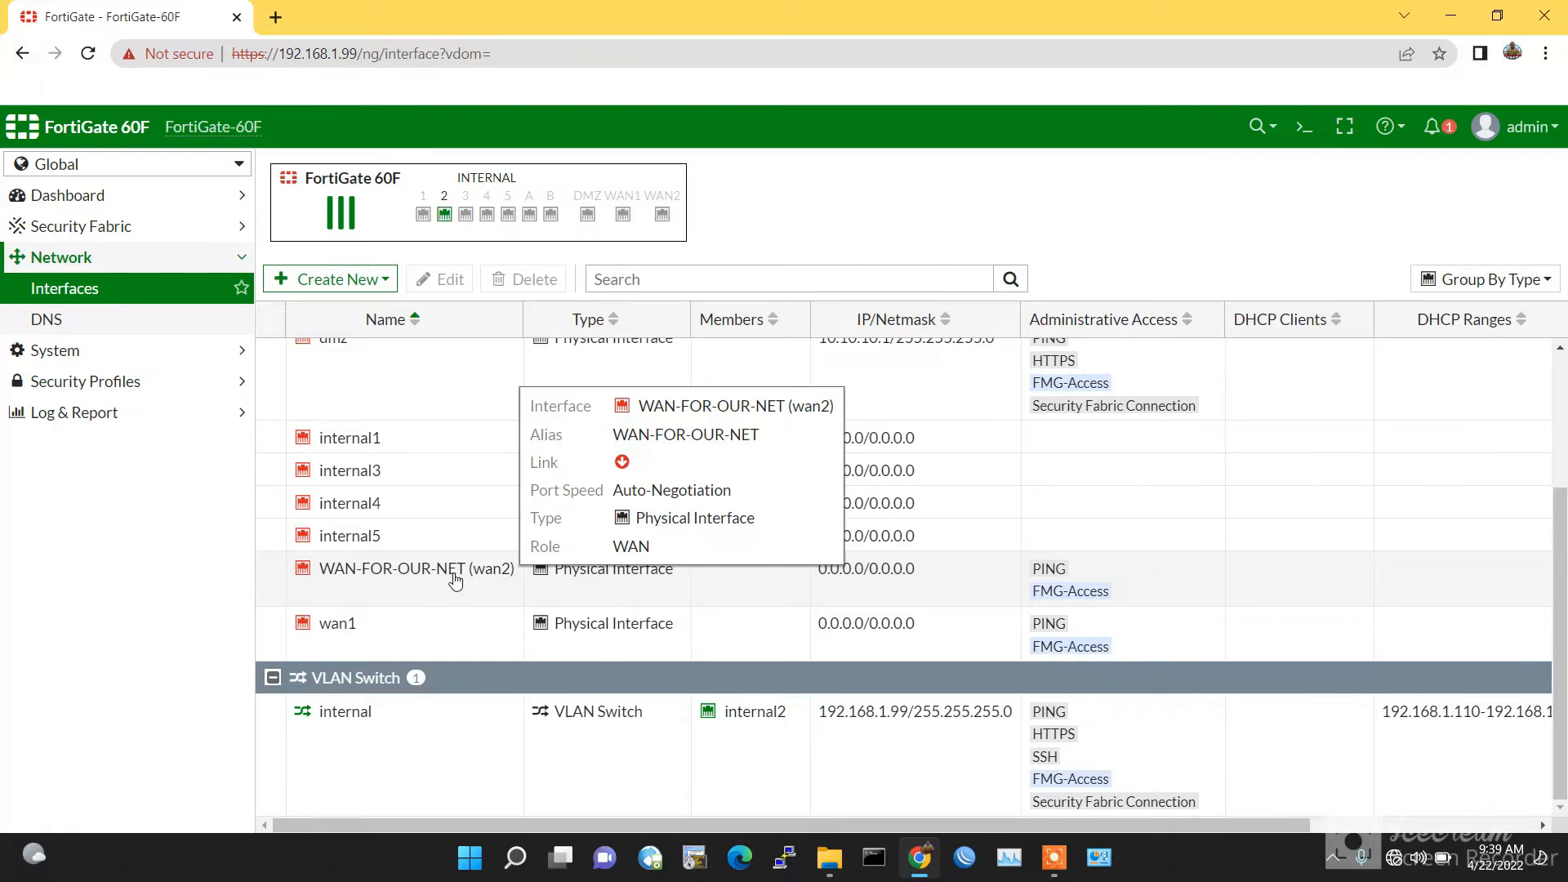
{"action": "left_click", "coordinate": [455, 580]}
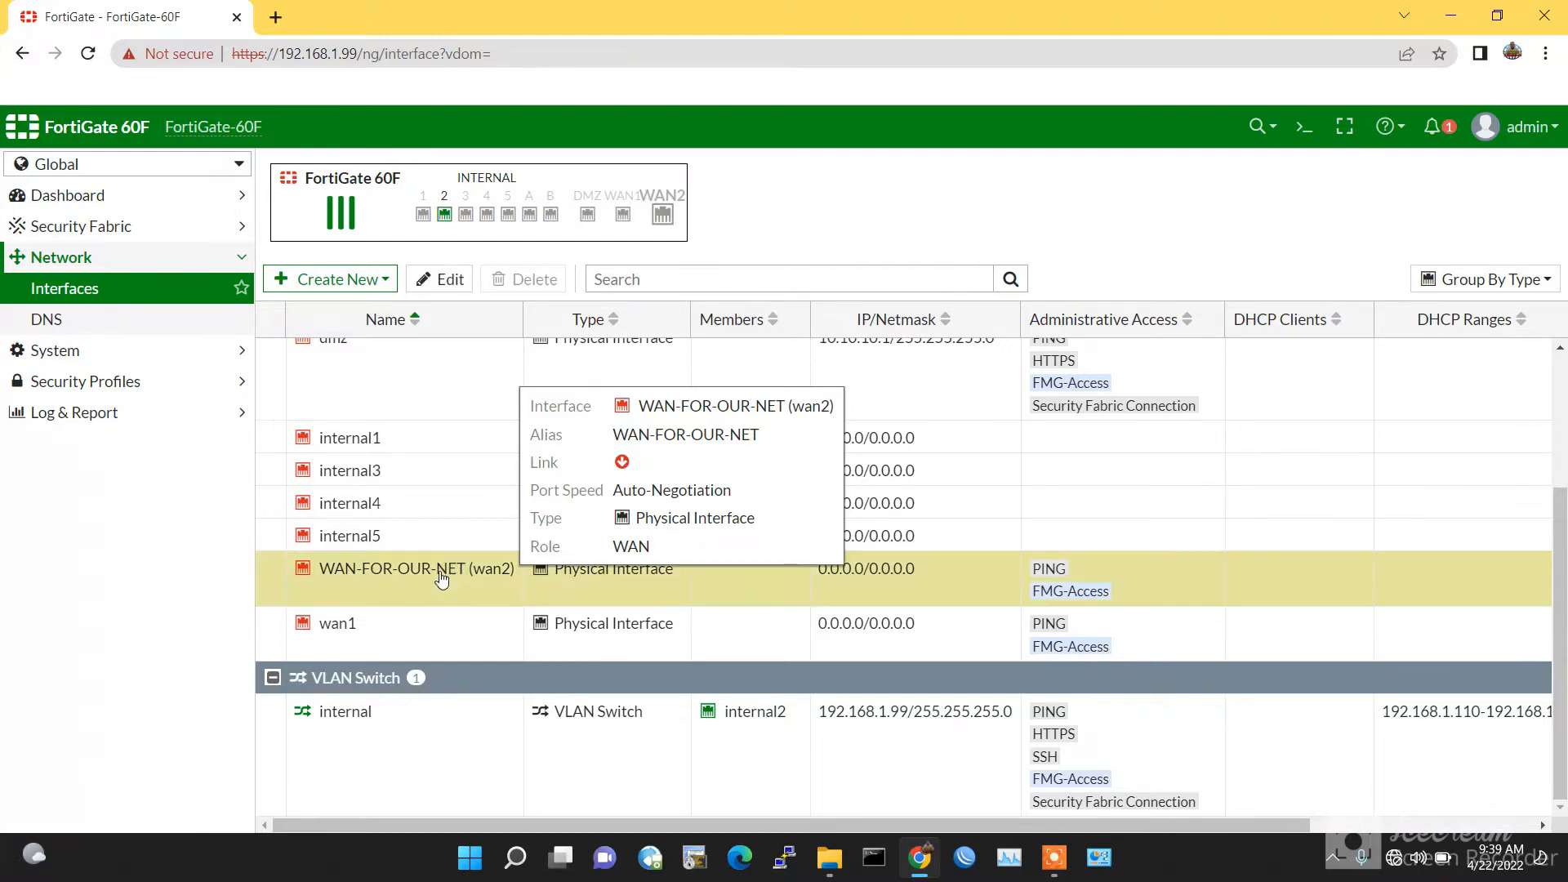
{"action": "double_click", "coordinate": [441, 578]}
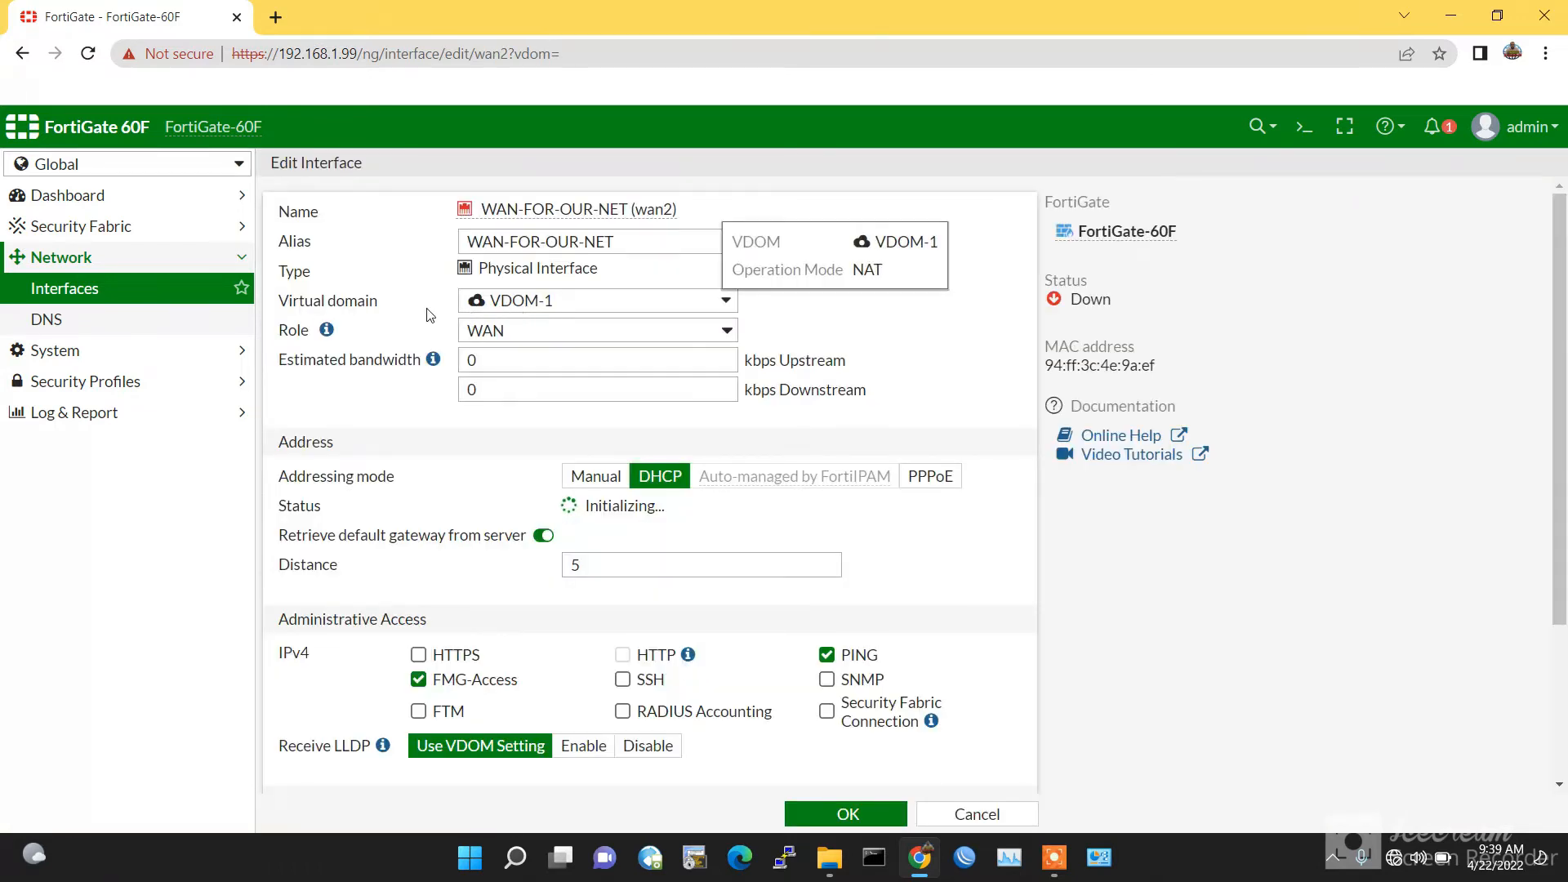
{"action": "left_click", "coordinate": [165, 292]}
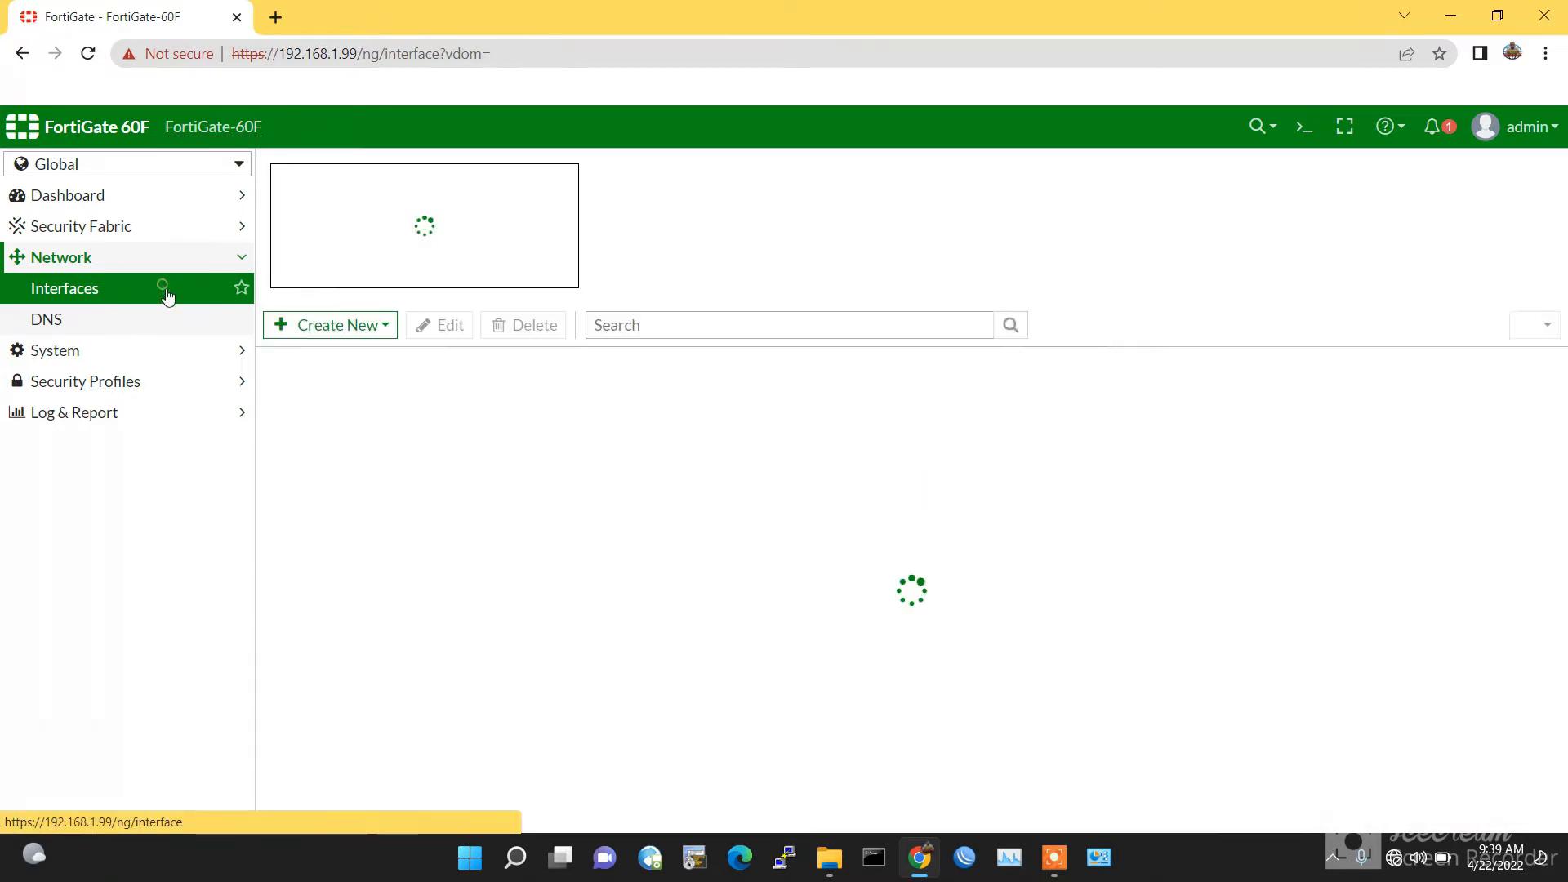
{"action": "scroll", "coordinate": [482, 543], "scroll_direction": "down", "scroll_amount": 3}
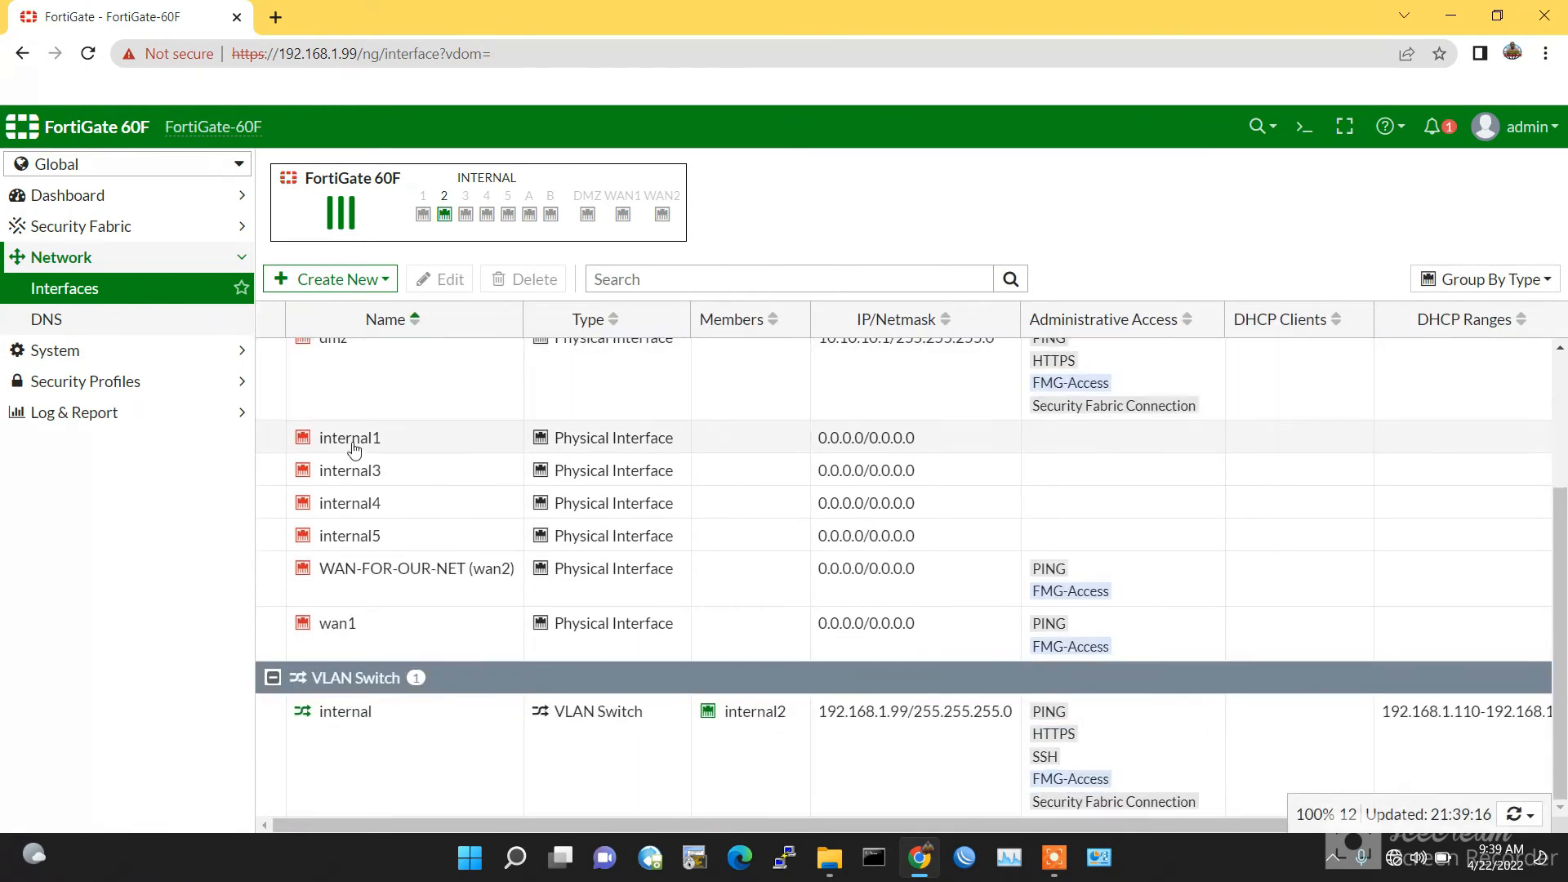
{"action": "left_click", "coordinate": [353, 448]}
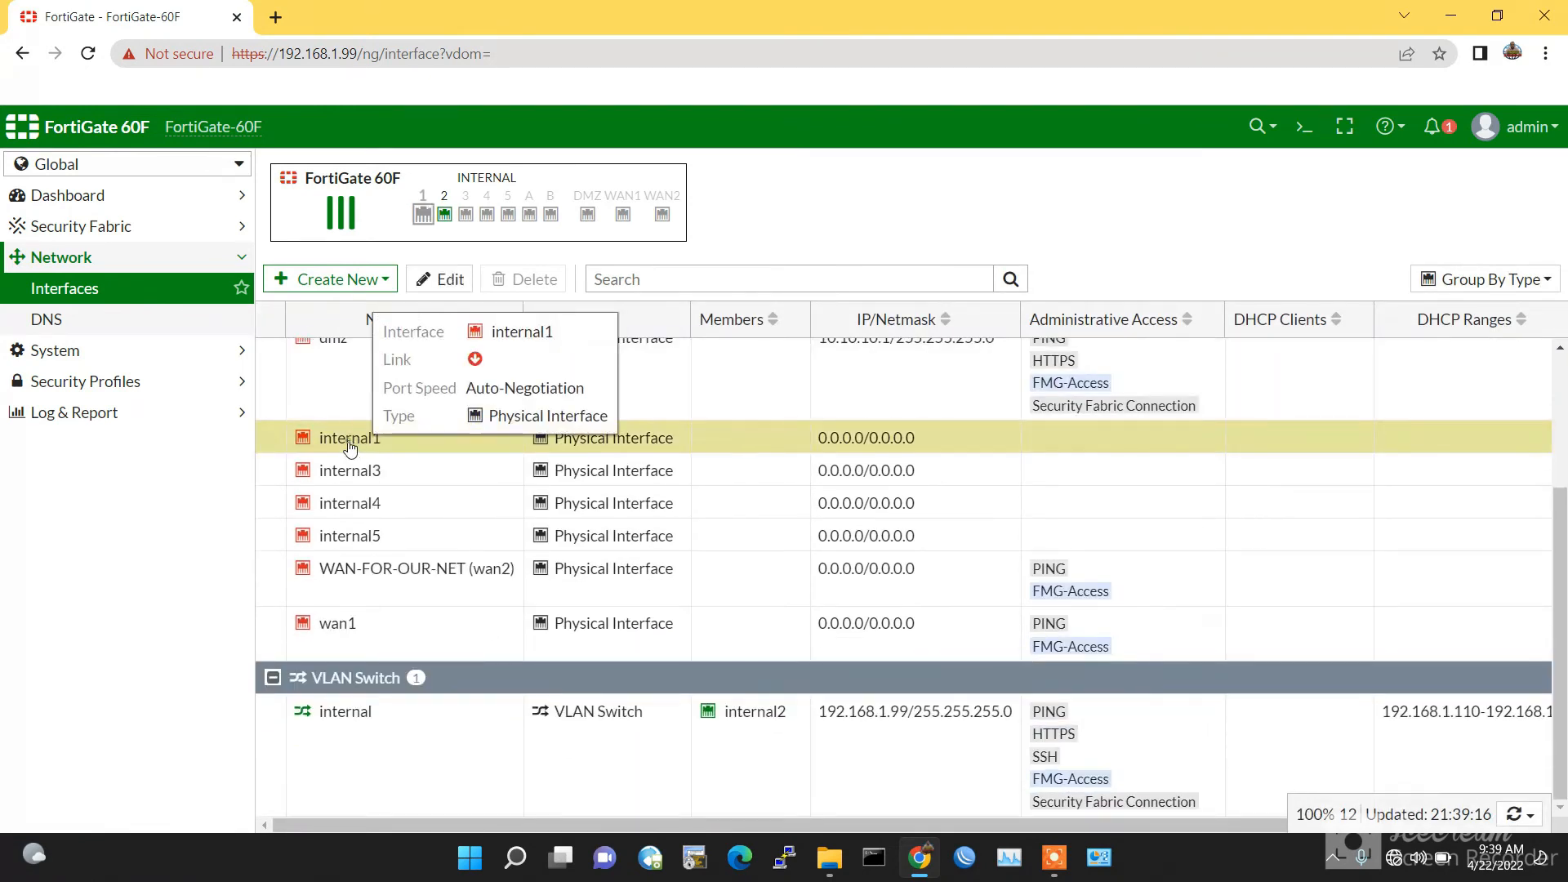
Step: Assign internal1 to VDOM-1 with alias LAN-FOR-OUR-NET and save
{"action": "double_click", "coordinate": [351, 448]}
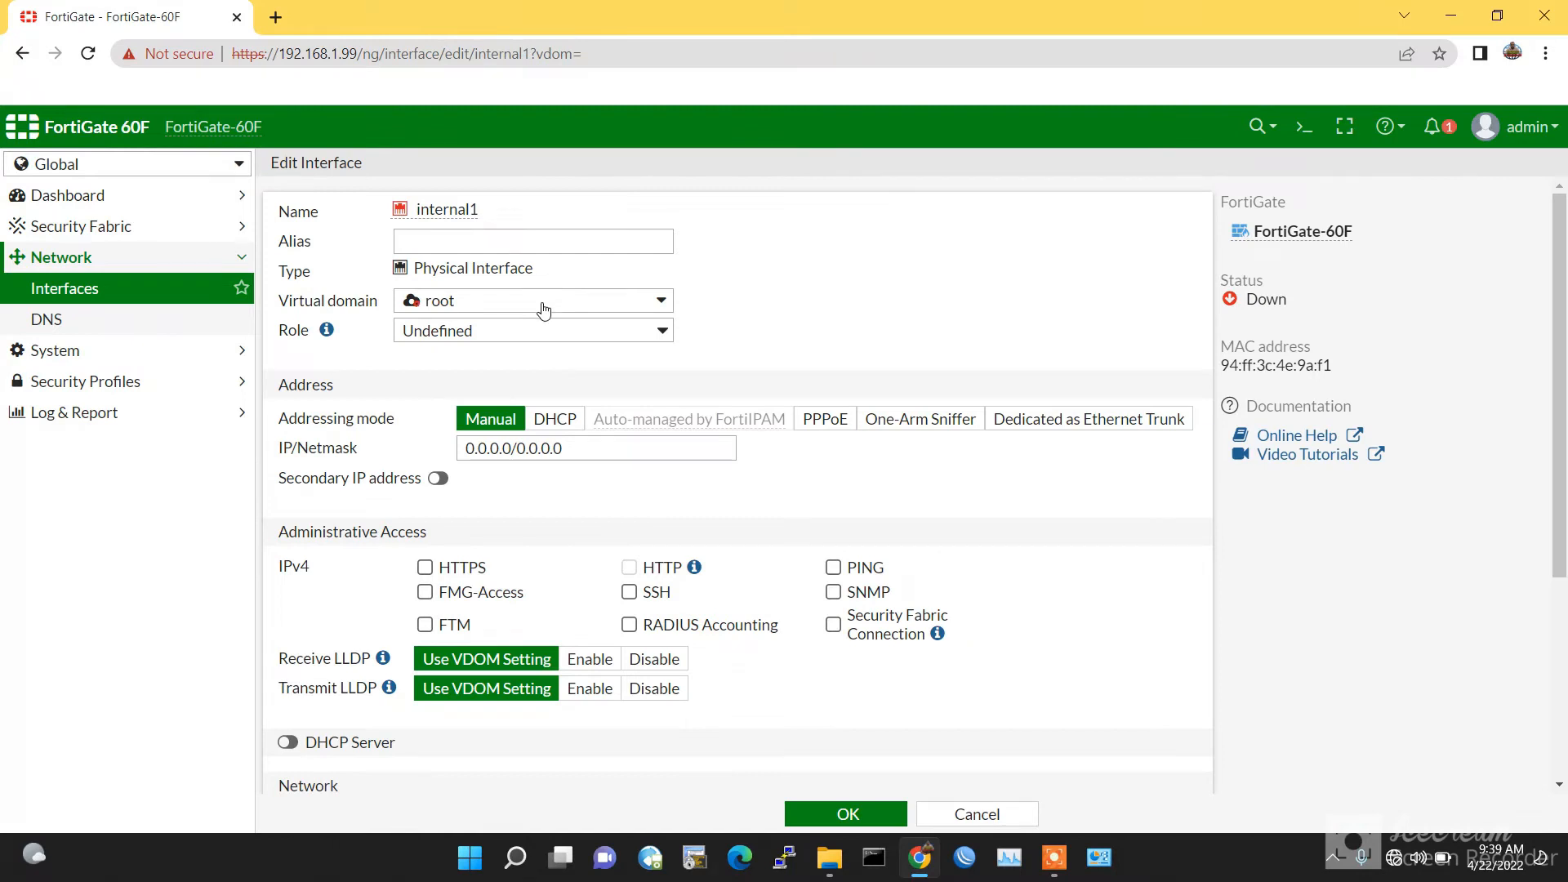
{"action": "left_click", "coordinate": [543, 310]}
{"action": "left_click", "coordinate": [500, 382]}
{"action": "left_click", "coordinate": [499, 240]}
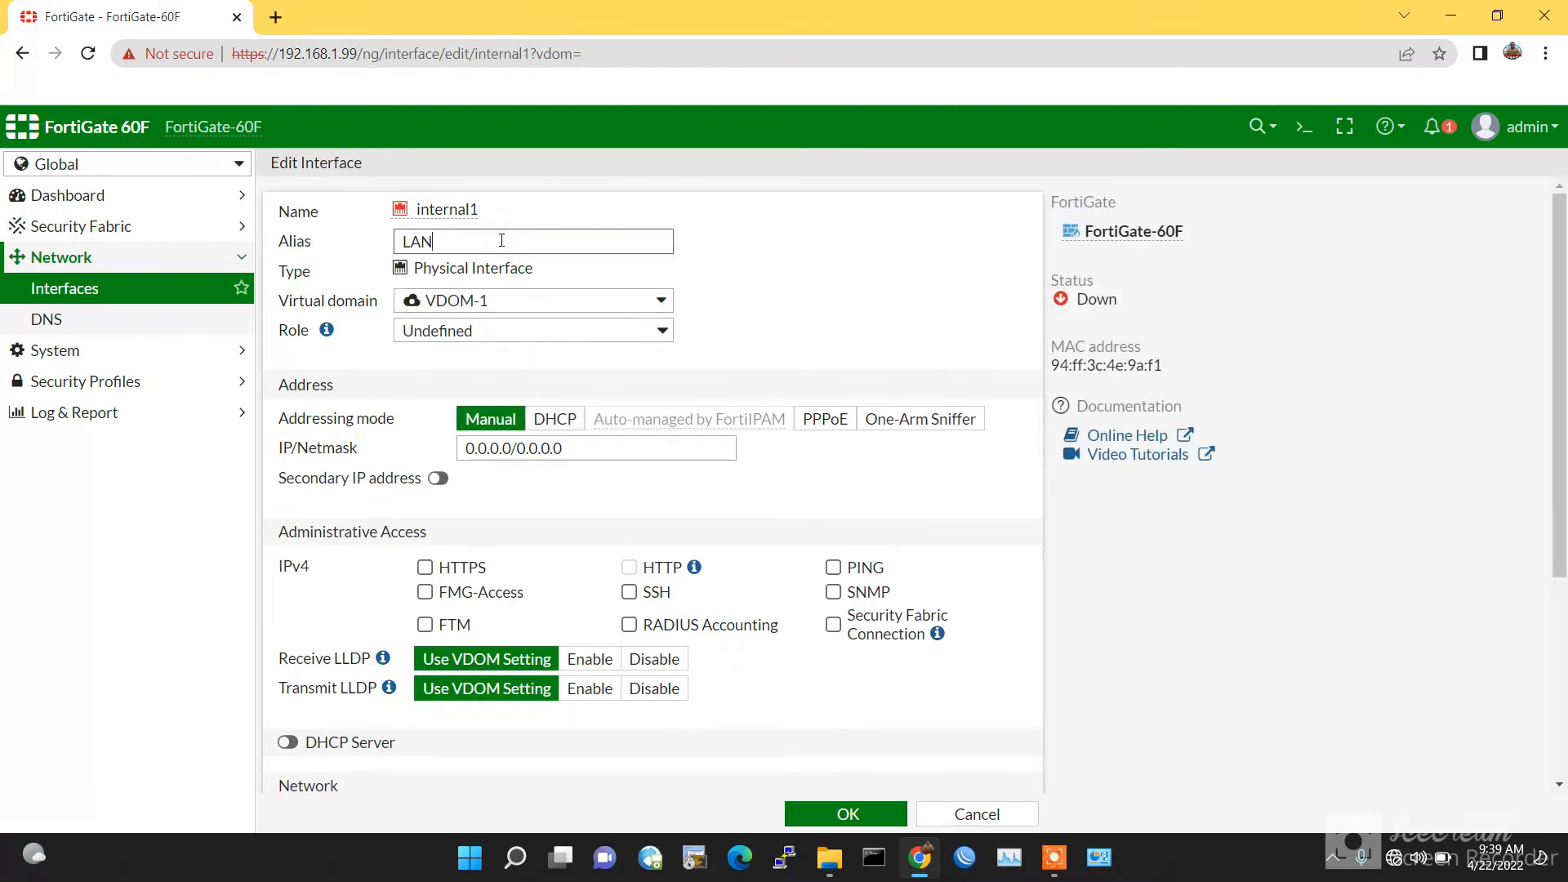
{"action": "type", "text": "LAN-FOR"}
{"action": "left_click", "coordinate": [845, 815]}
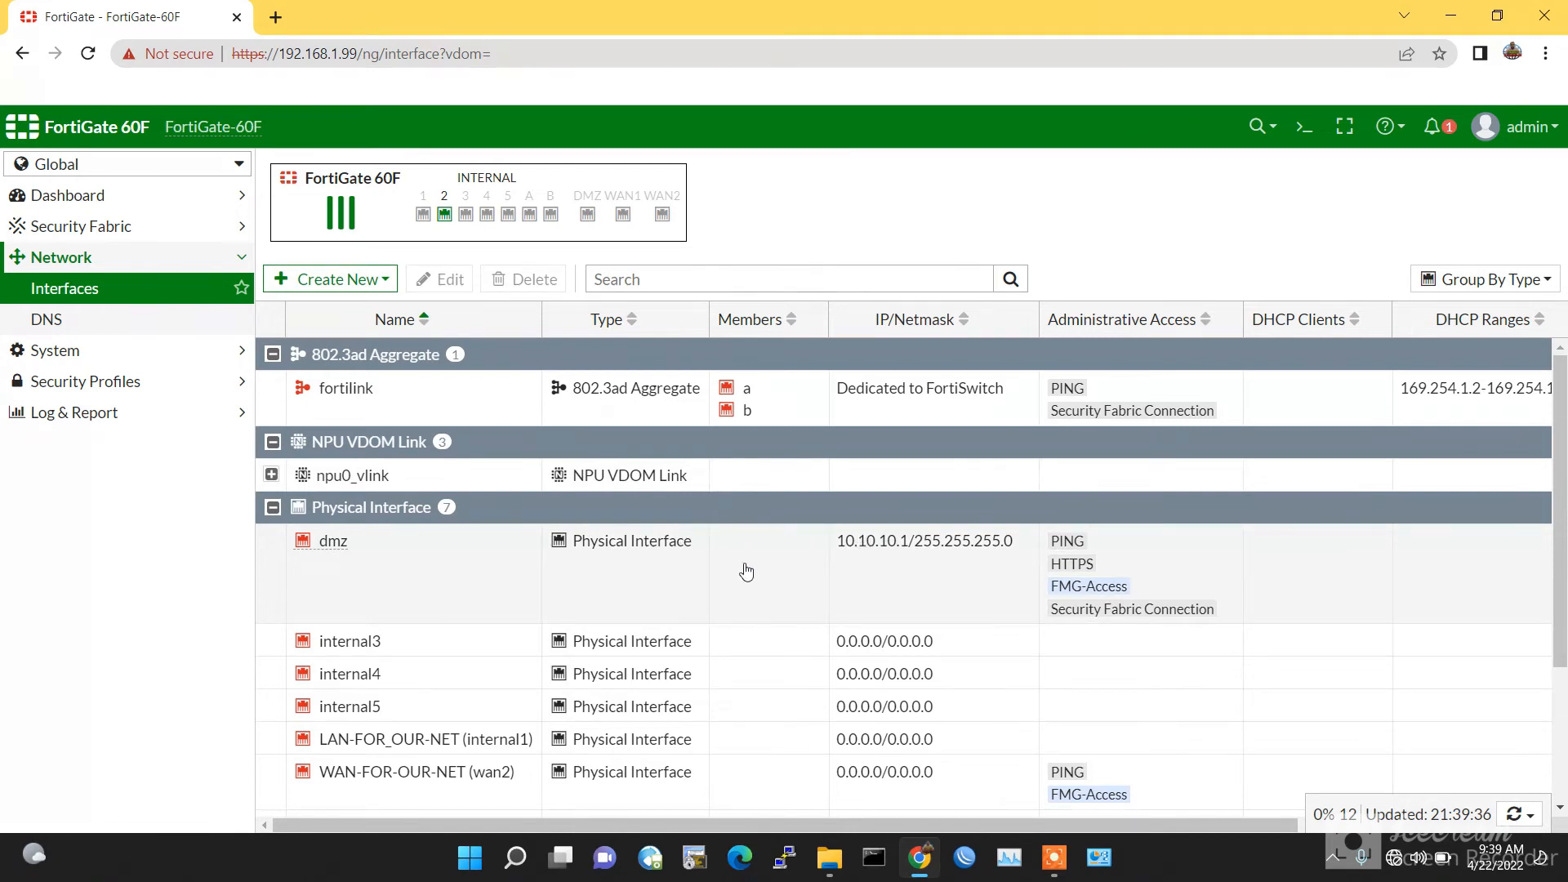
Step: Scroll the Interfaces list and select the internal3 row
{"action": "scroll", "coordinate": [745, 569], "scroll_direction": "down", "scroll_amount": 3}
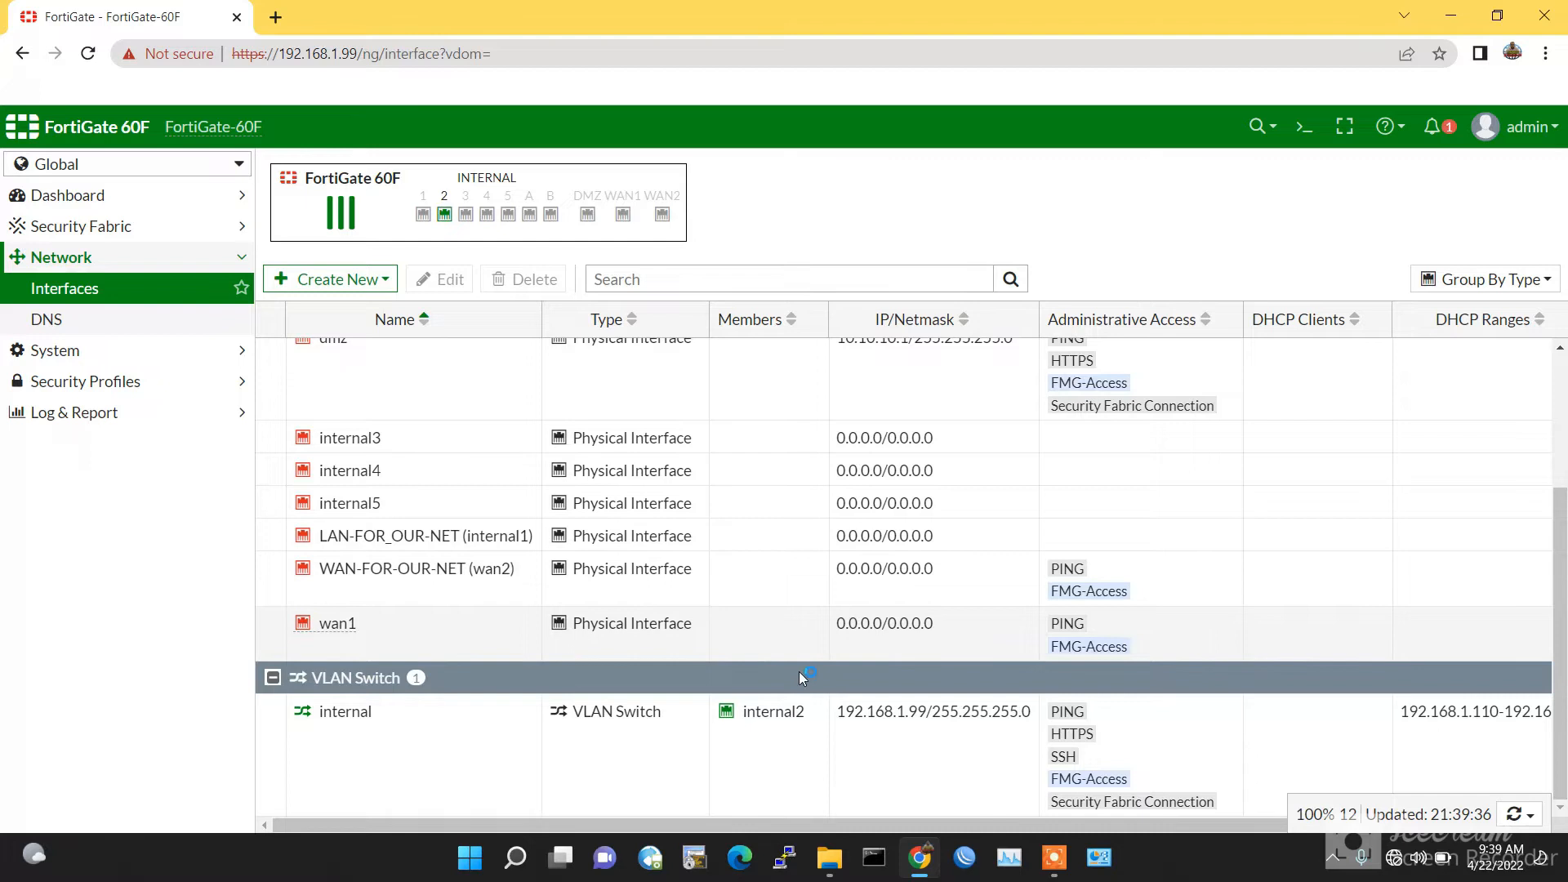
{"action": "scroll", "coordinate": [841, 678], "scroll_direction": "up", "scroll_amount": 3}
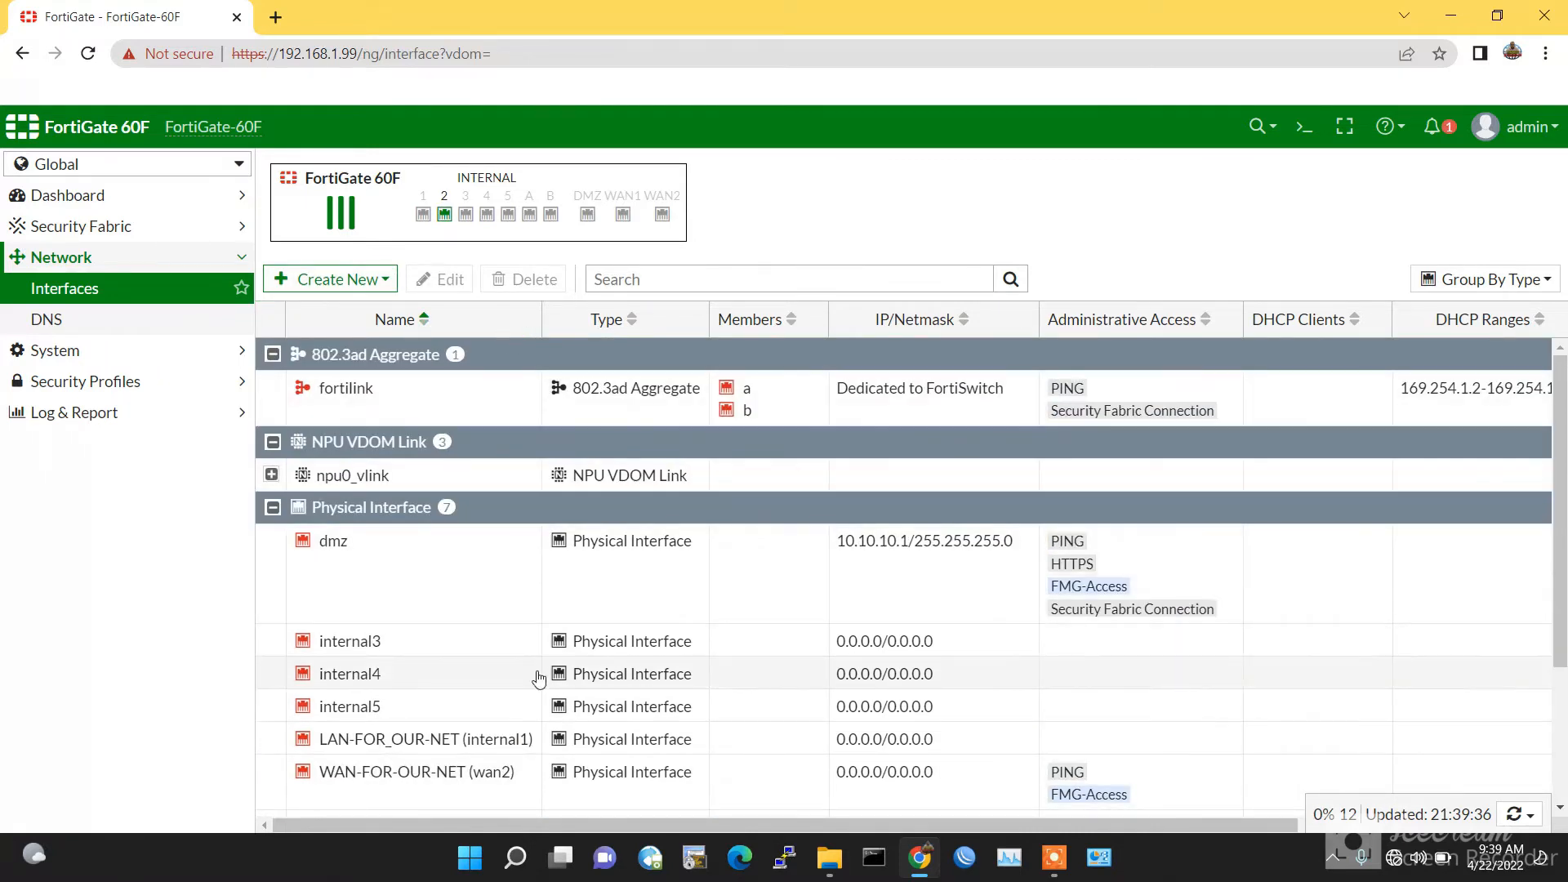
{"action": "scroll", "coordinate": [508, 571], "scroll_direction": "down", "scroll_amount": 3}
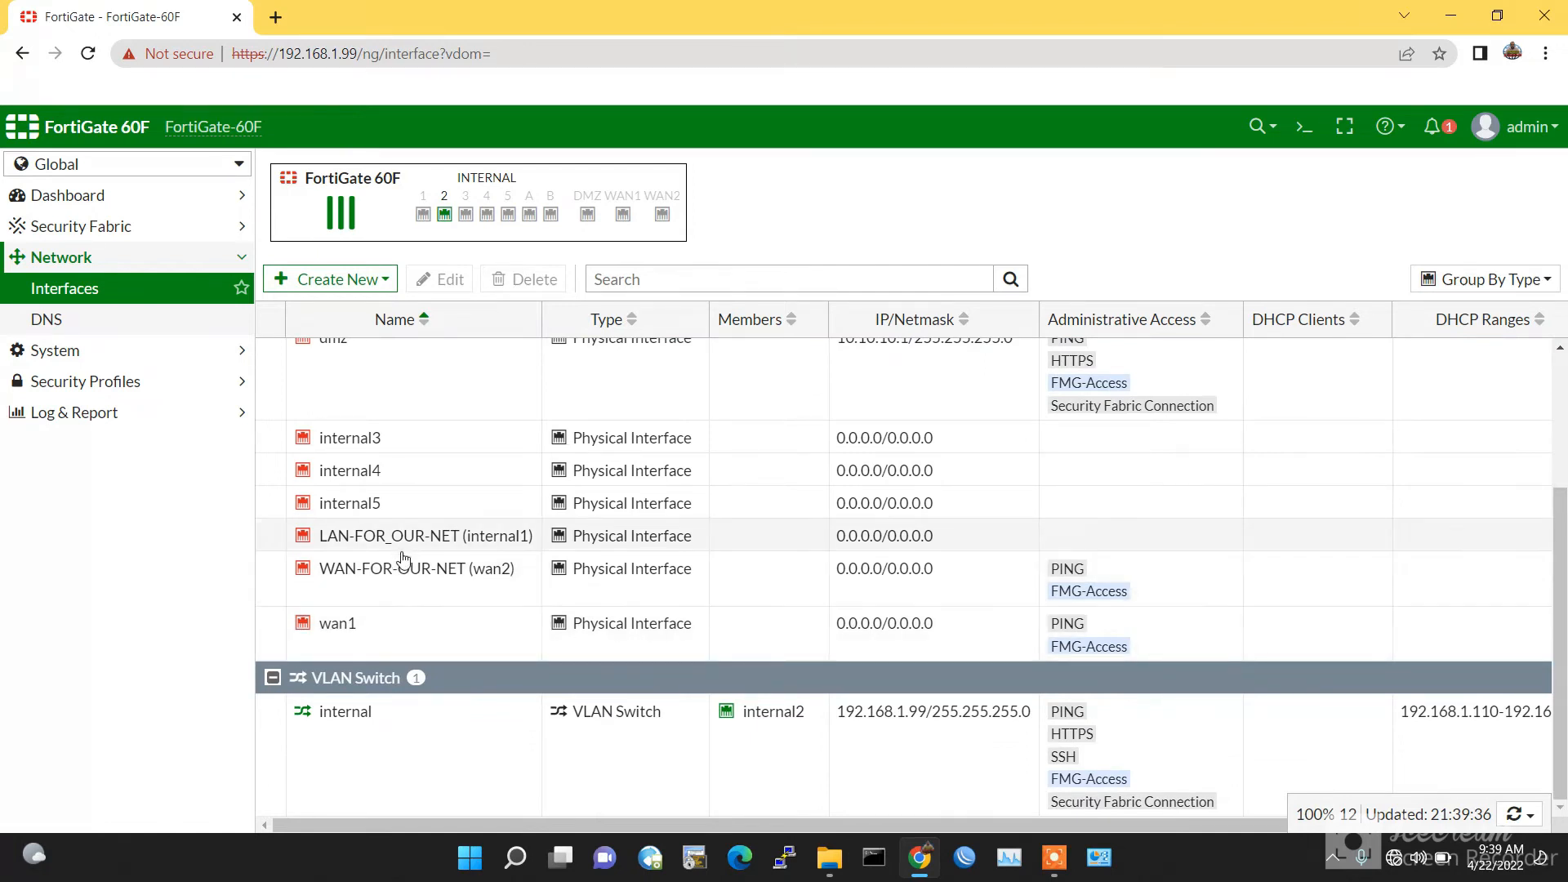
{"action": "scroll", "coordinate": [553, 535], "scroll_direction": "up", "scroll_amount": 2}
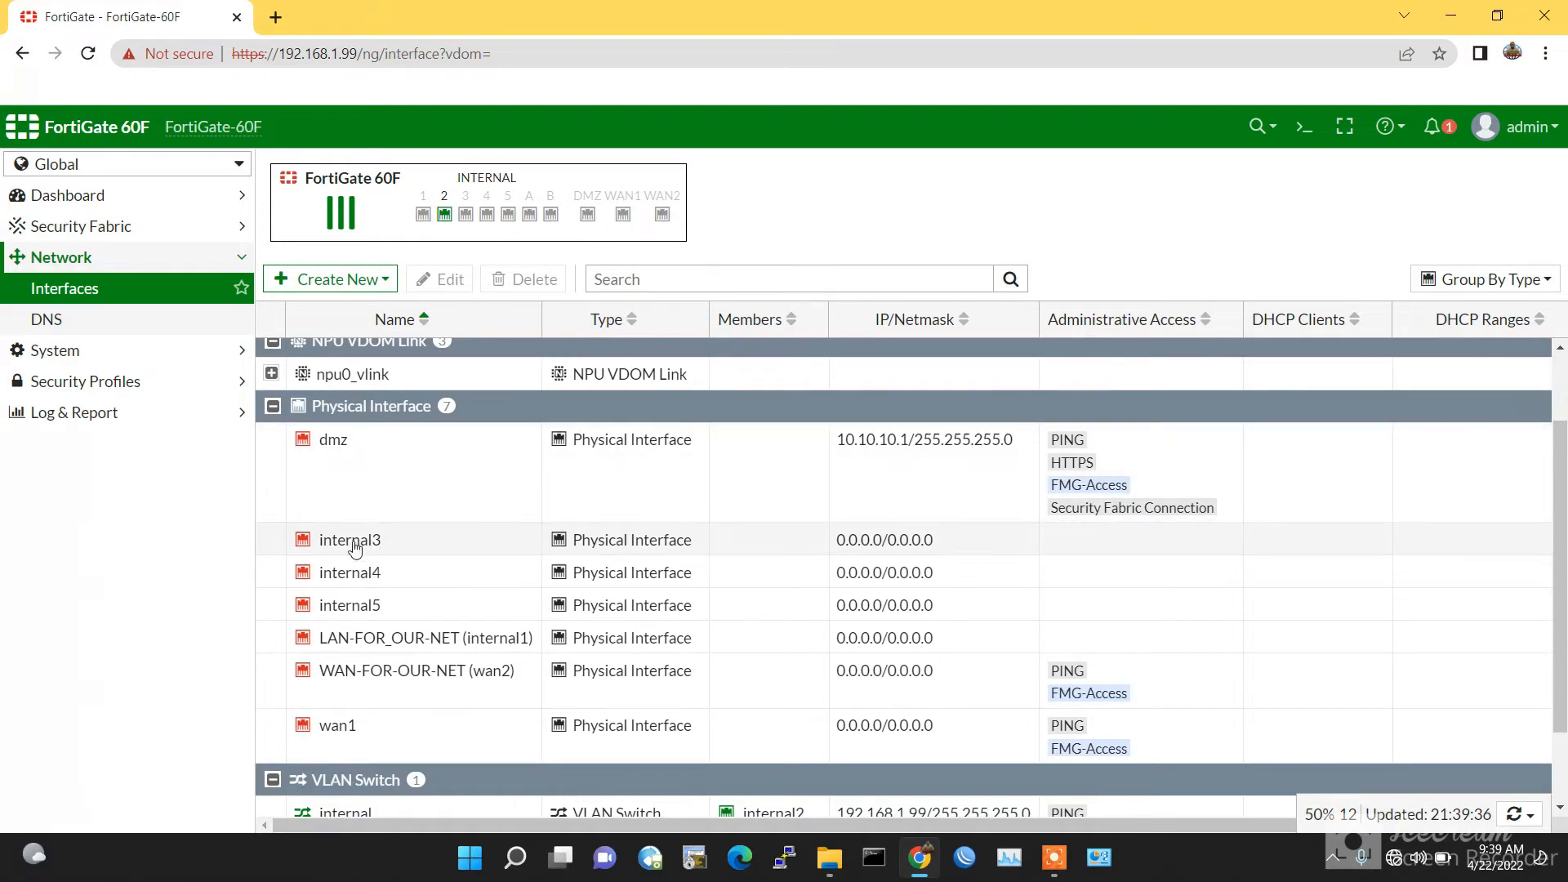
{"action": "left_click", "coordinate": [354, 543]}
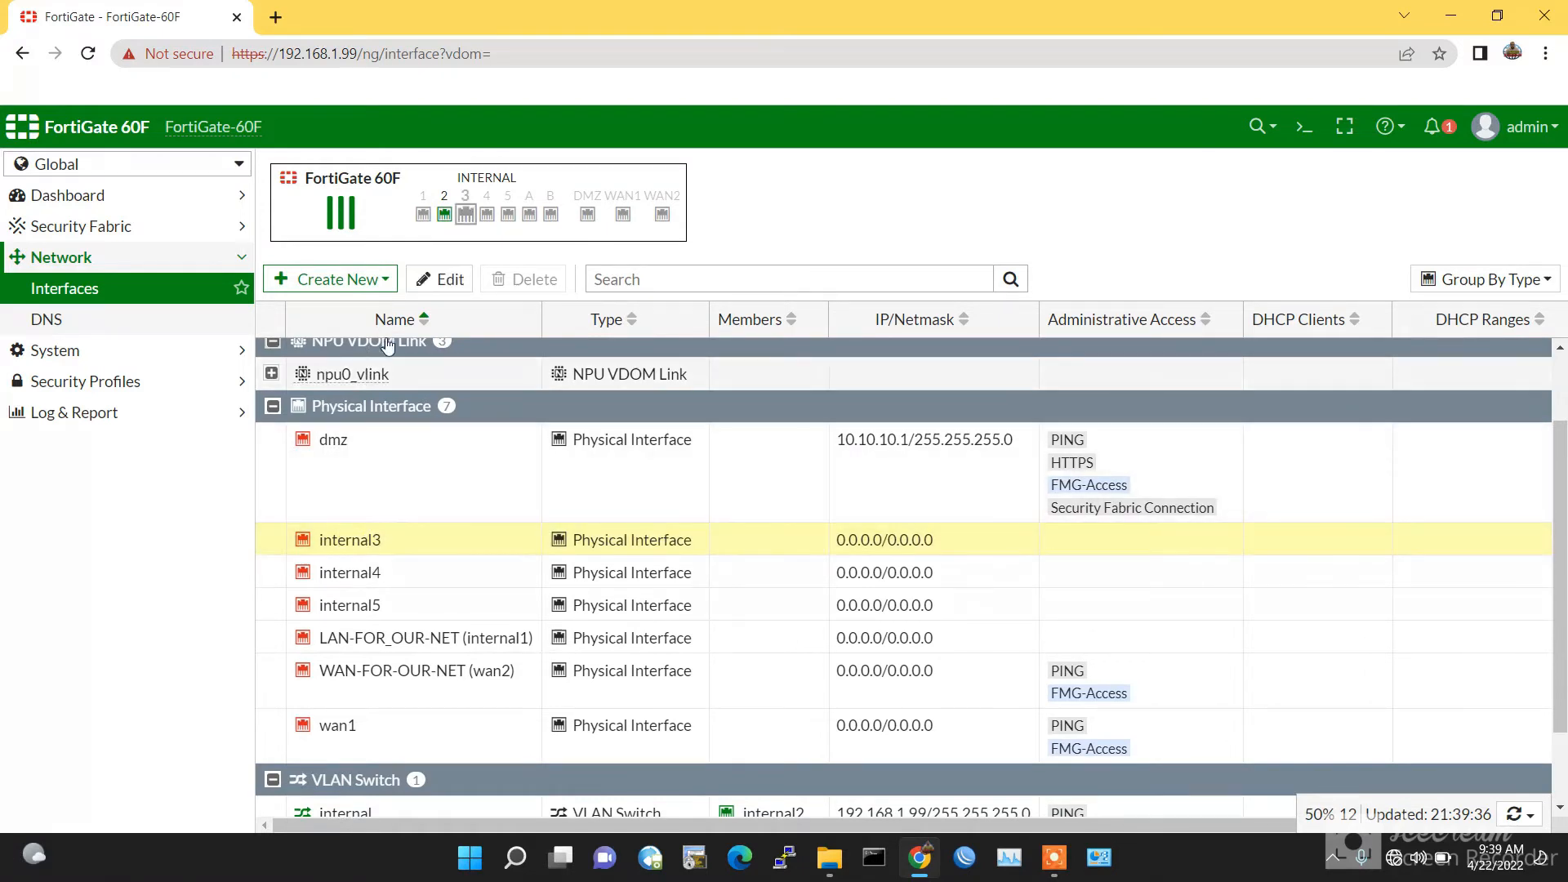
Step: Put internal3 in VDOM-2 with alias WAN-INT-FOR-NEW_COM and the WAN role, and save
{"action": "left_click", "coordinate": [445, 279]}
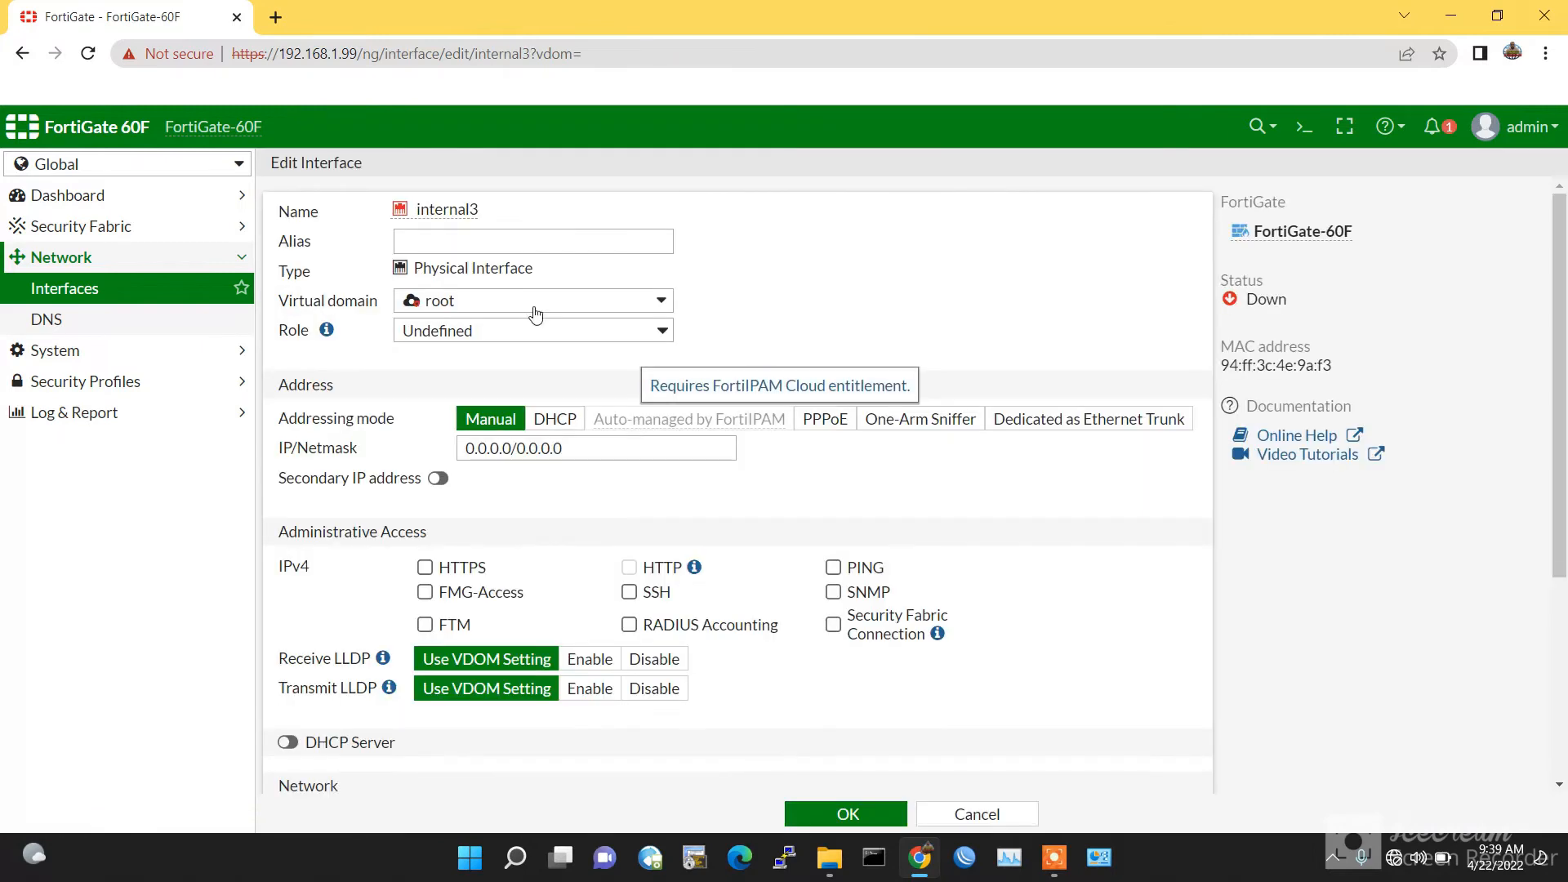
{"action": "left_click", "coordinate": [529, 327]}
{"action": "left_click", "coordinate": [539, 301]}
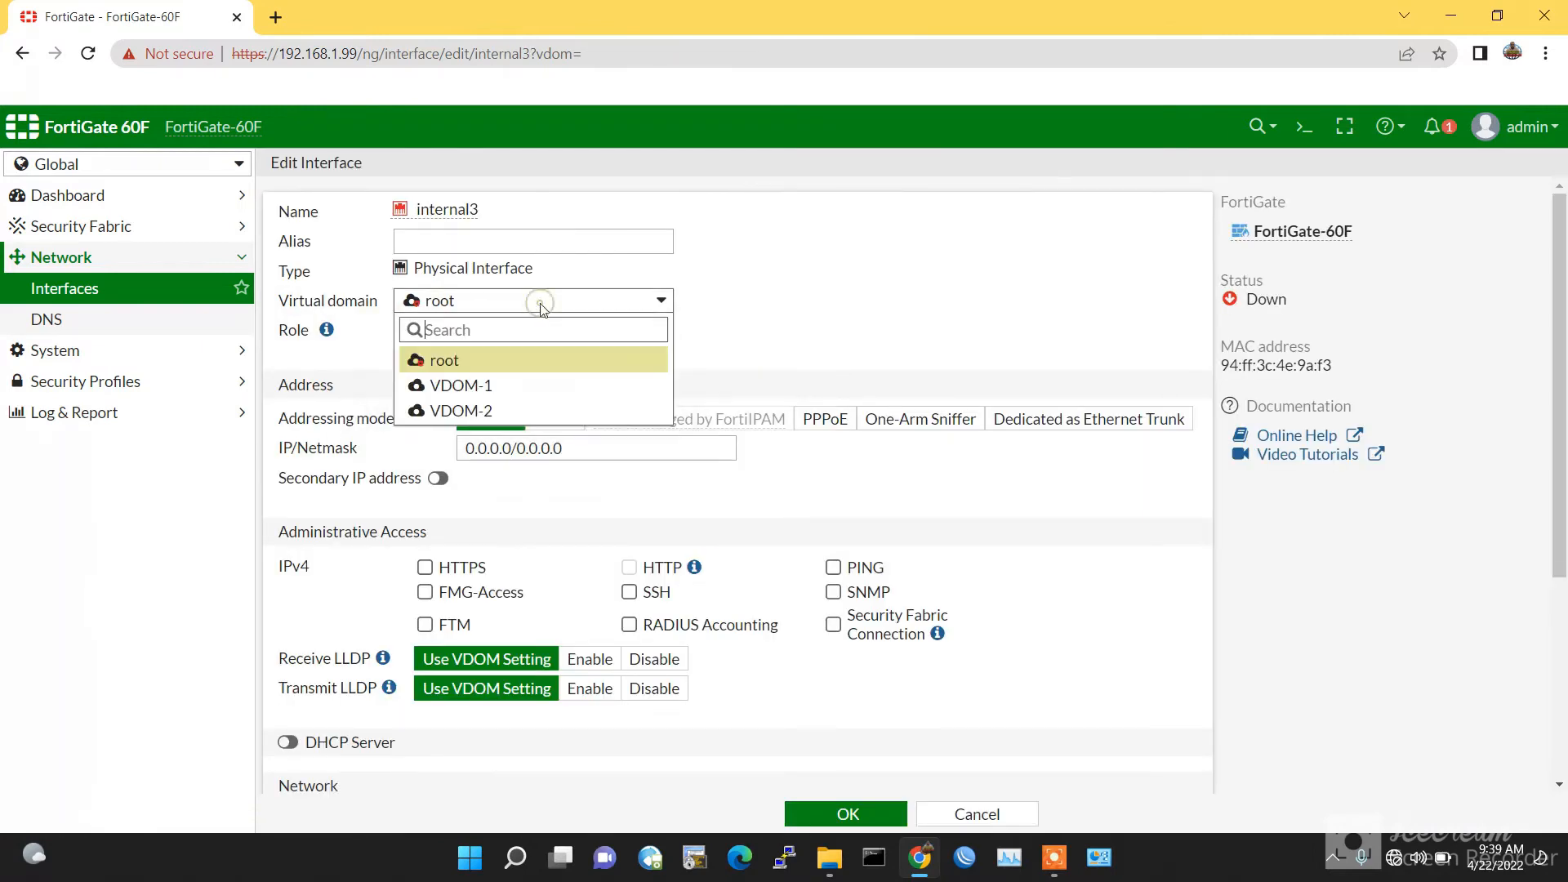
{"action": "left_click", "coordinate": [500, 410]}
{"action": "left_click", "coordinate": [482, 242]}
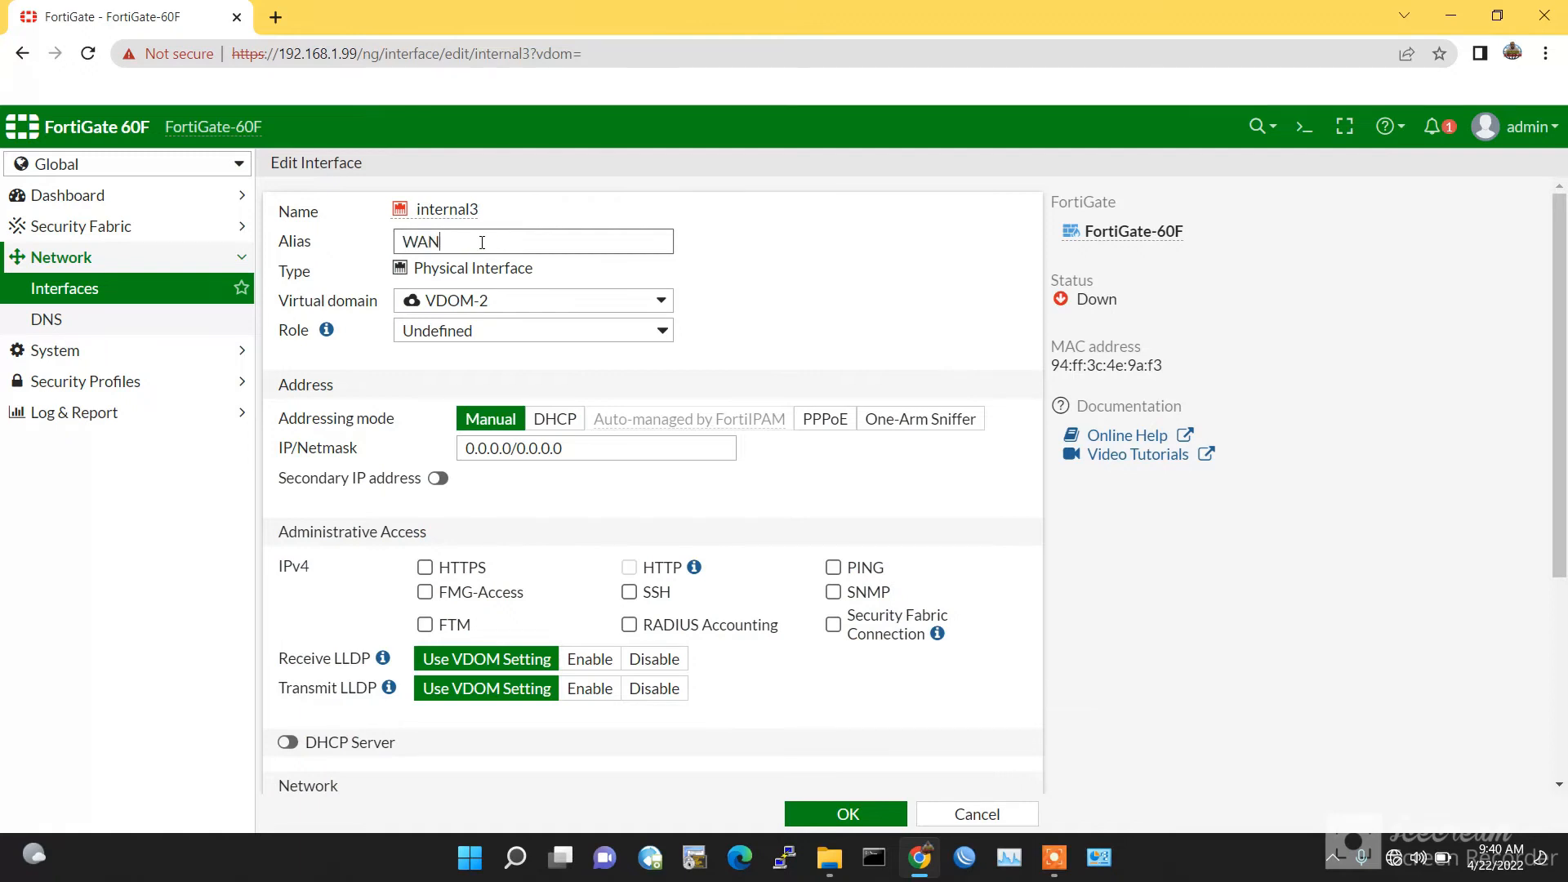
{"action": "type", "text": "WAN-INTEW"}
{"action": "type", "text": "OR"}
{"action": "left_click", "coordinate": [526, 332]}
{"action": "left_click", "coordinate": [528, 369]}
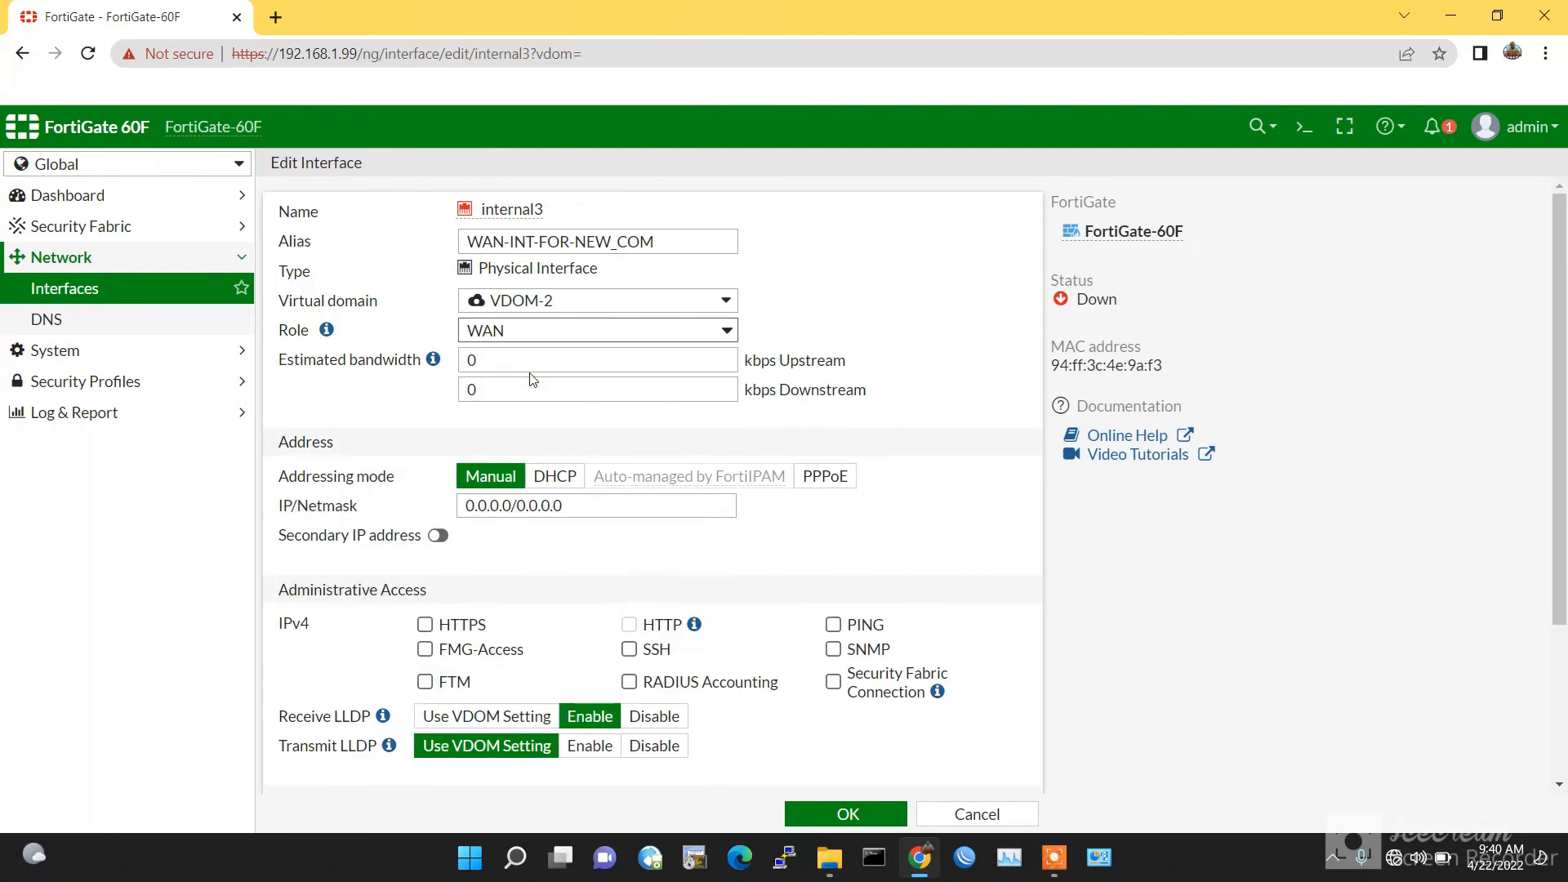
{"action": "scroll", "coordinate": [826, 701], "scroll_direction": "down", "scroll_amount": 1}
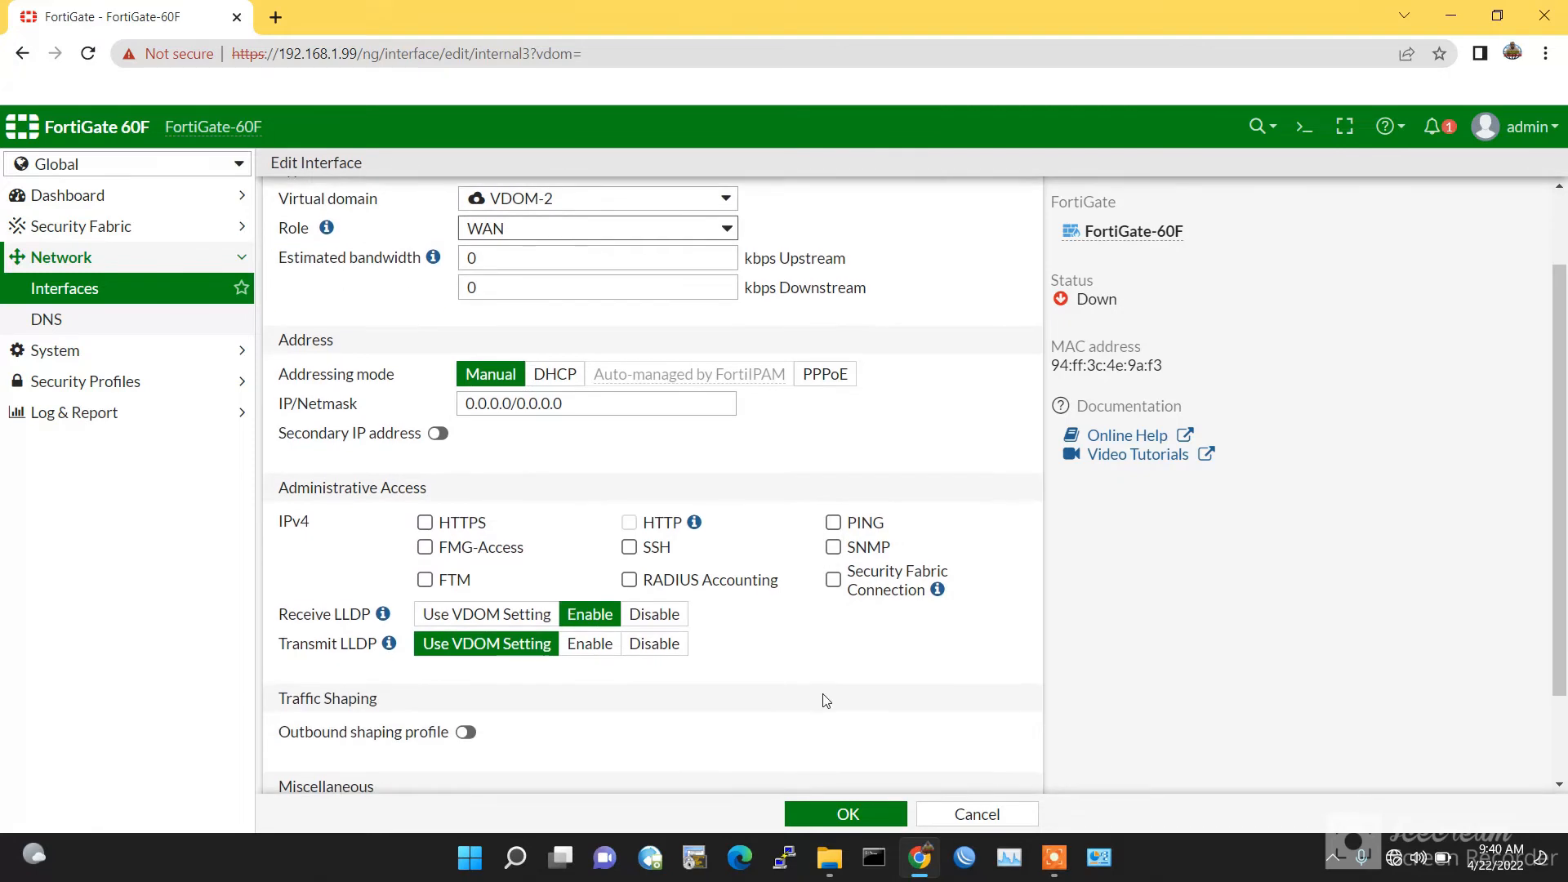
{"action": "left_click", "coordinate": [839, 815]}
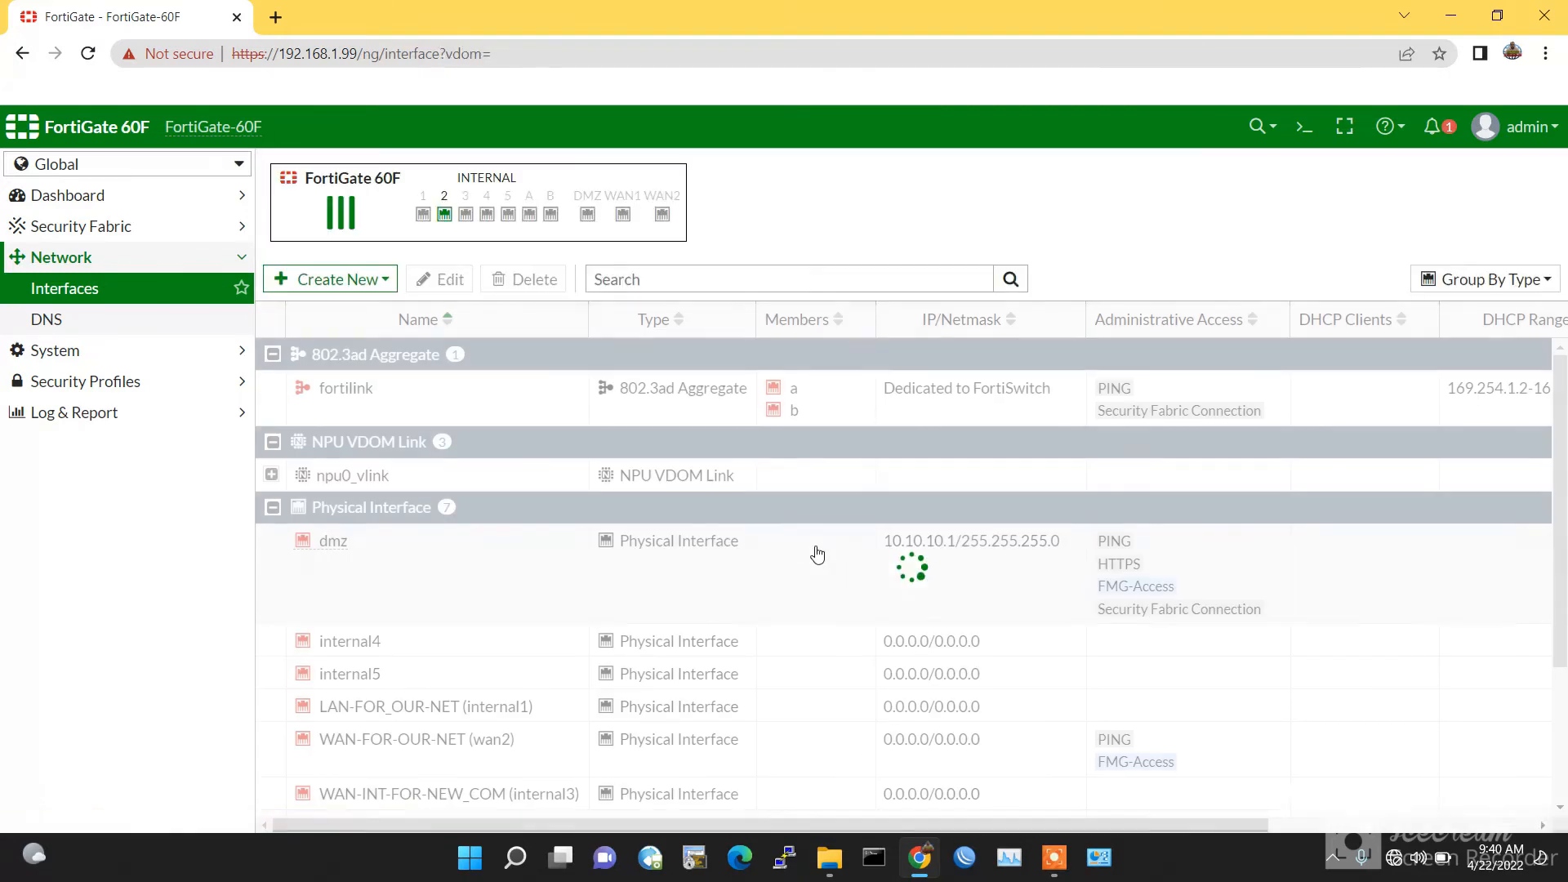
Step: Give internal4 alias LAN-FOR_NEW-COM, virtual domain VDOM-2 and the LAN role, and save
{"action": "scroll", "coordinate": [798, 548], "scroll_direction": "down", "scroll_amount": 3}
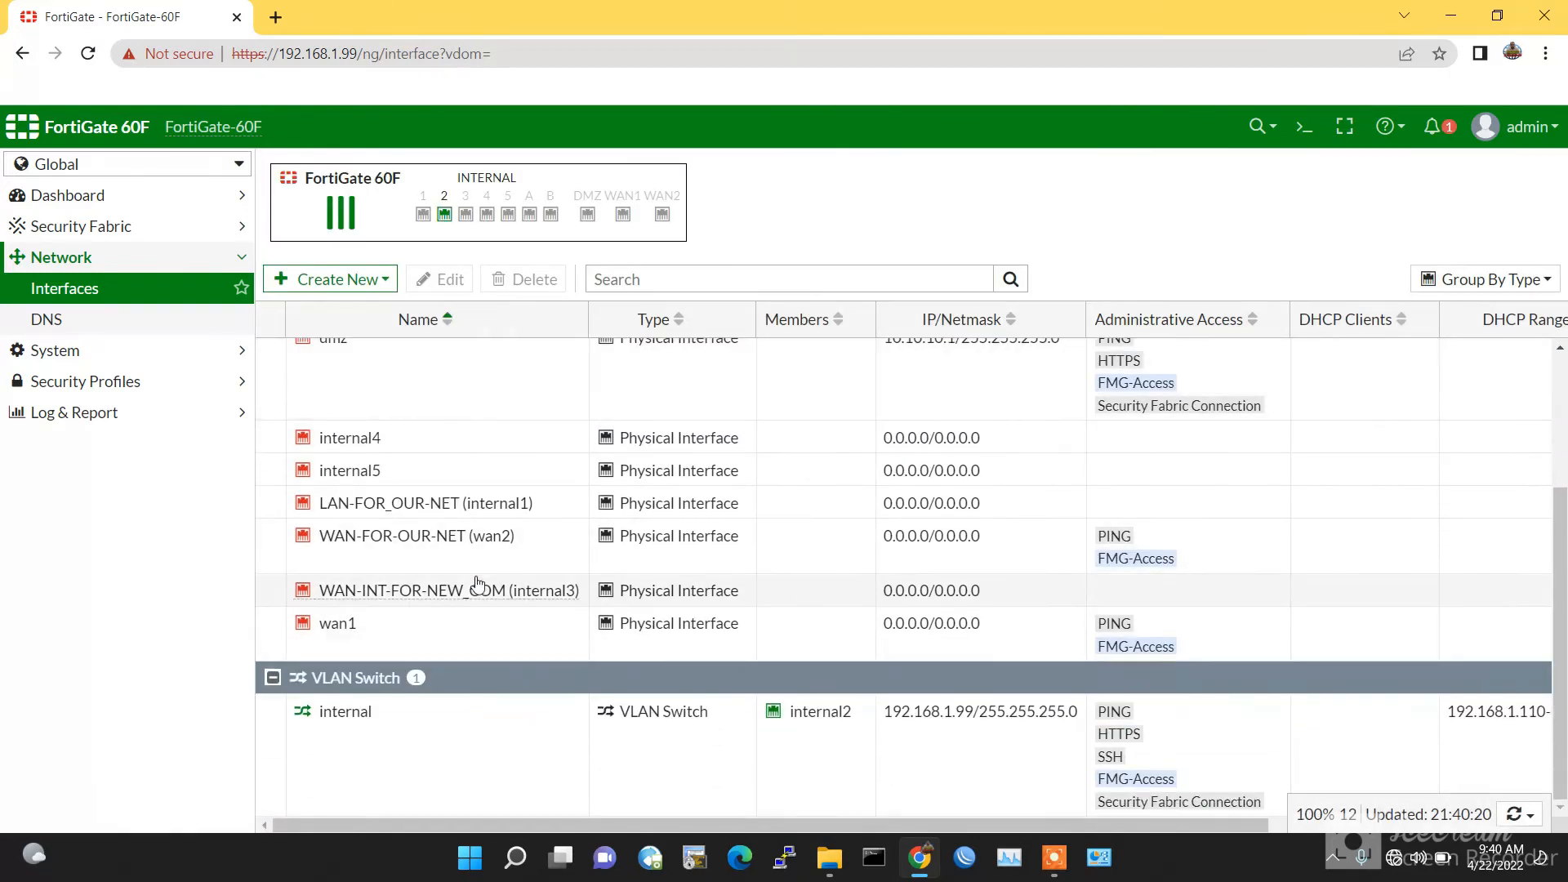
{"action": "scroll", "coordinate": [367, 503], "scroll_direction": "up", "scroll_amount": 1}
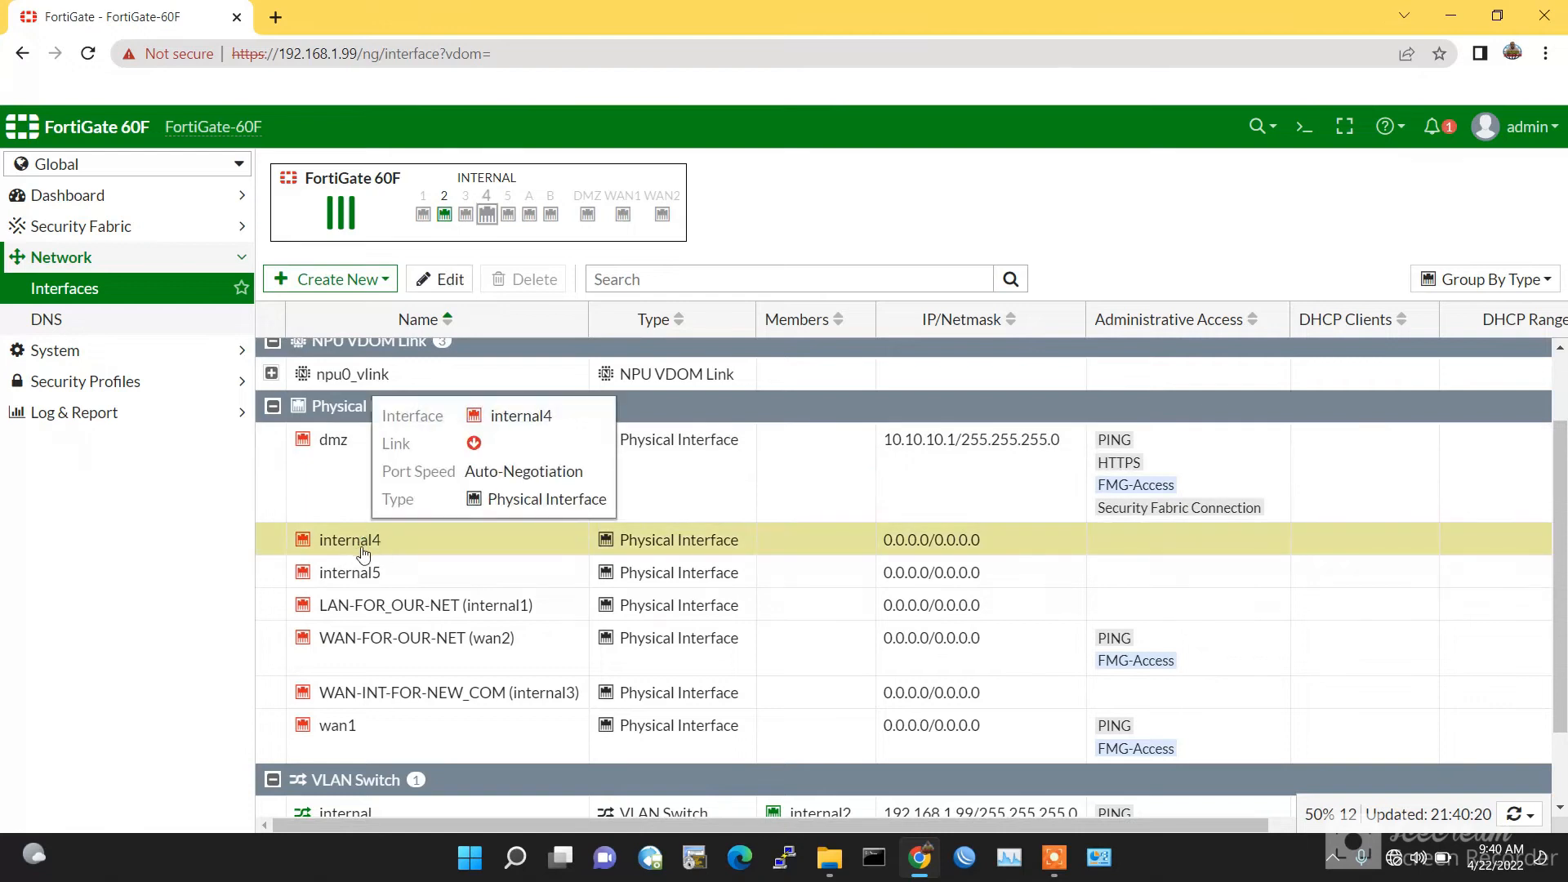
{"action": "mouse_move", "coordinate": [367, 554]}
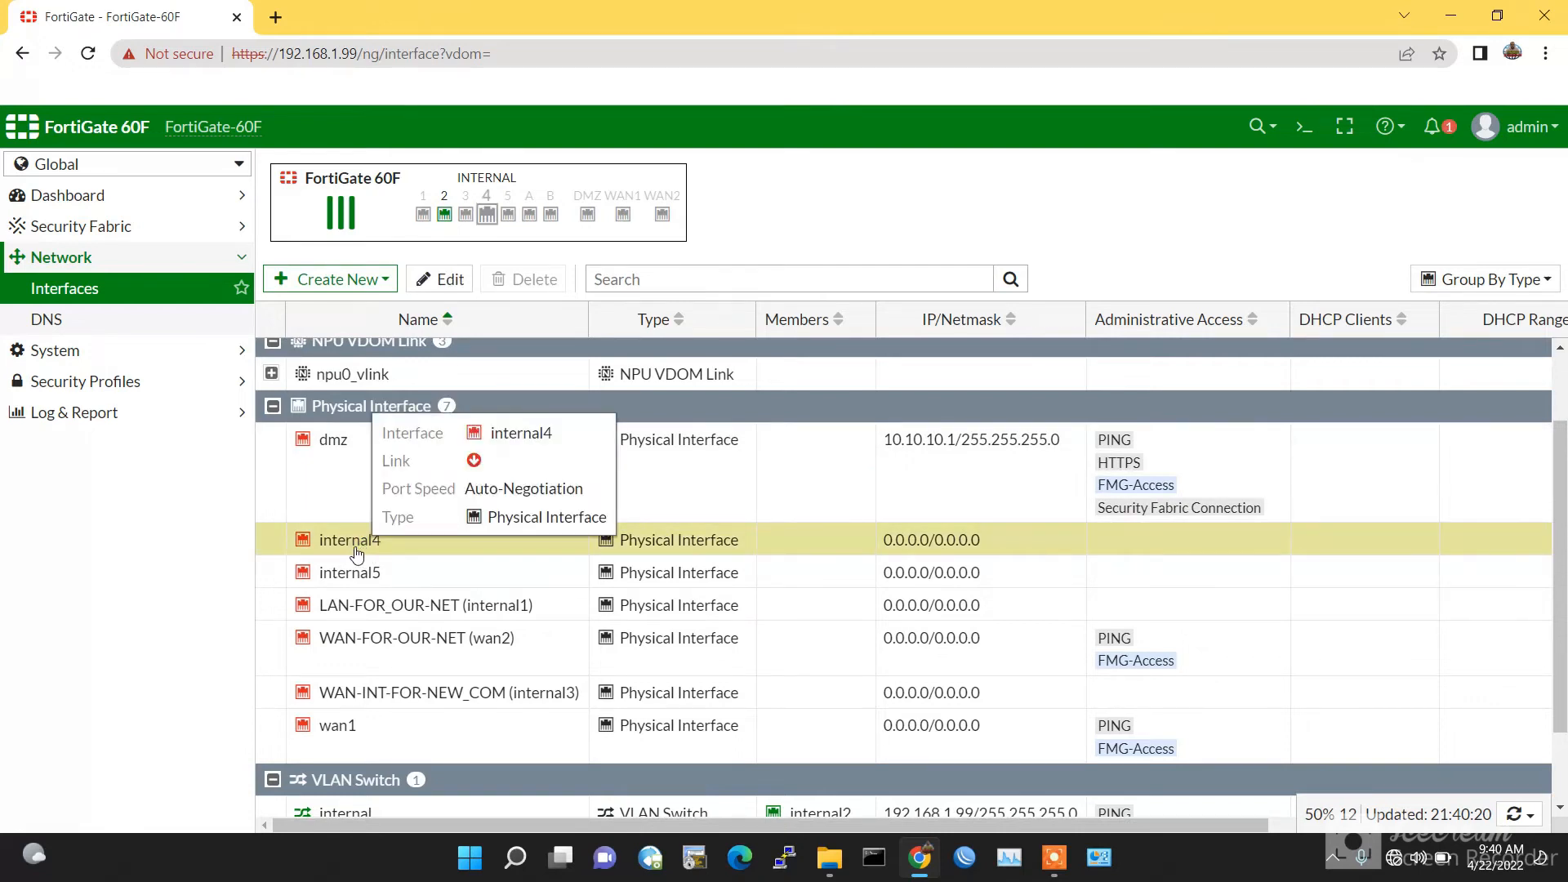
{"action": "left_click", "coordinate": [440, 279]}
{"action": "left_click", "coordinate": [468, 243]}
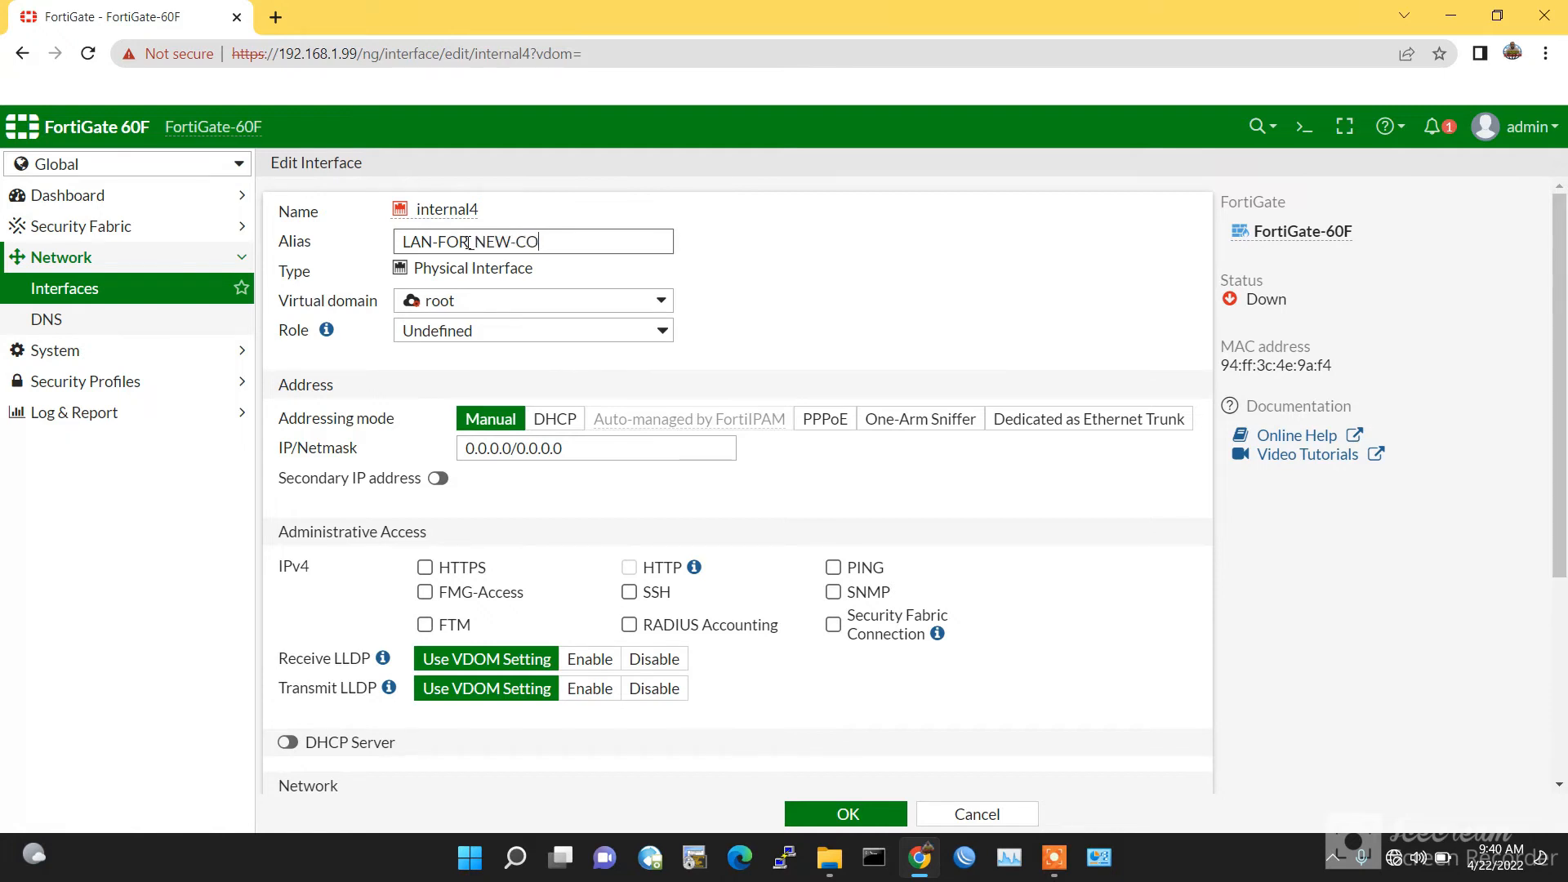
{"action": "left_click", "coordinate": [539, 319]}
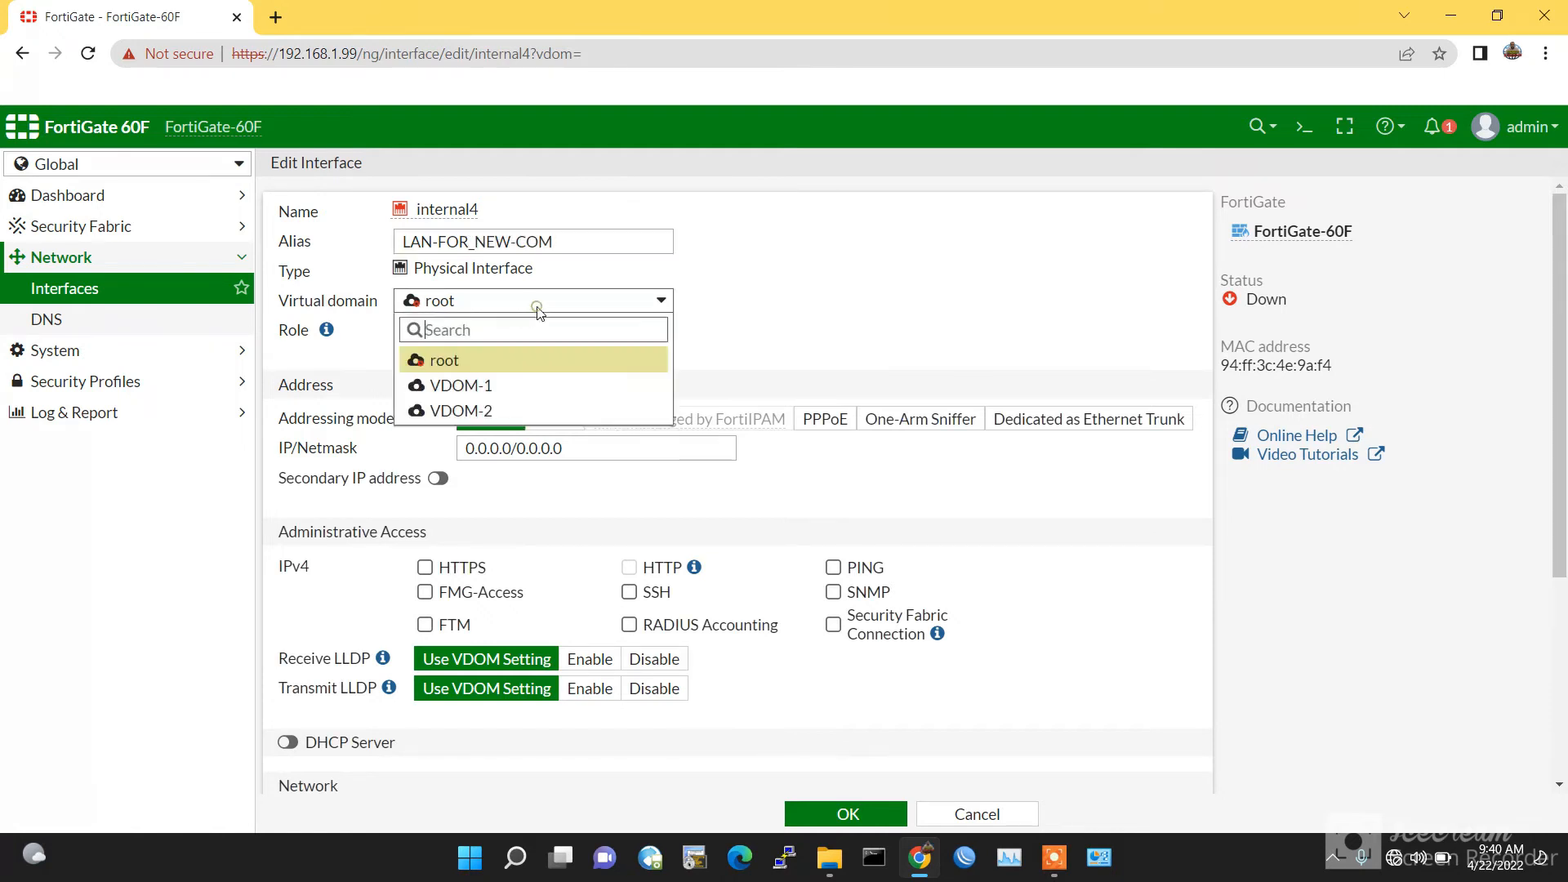
{"action": "left_click", "coordinate": [499, 411]}
{"action": "left_click", "coordinate": [496, 331]}
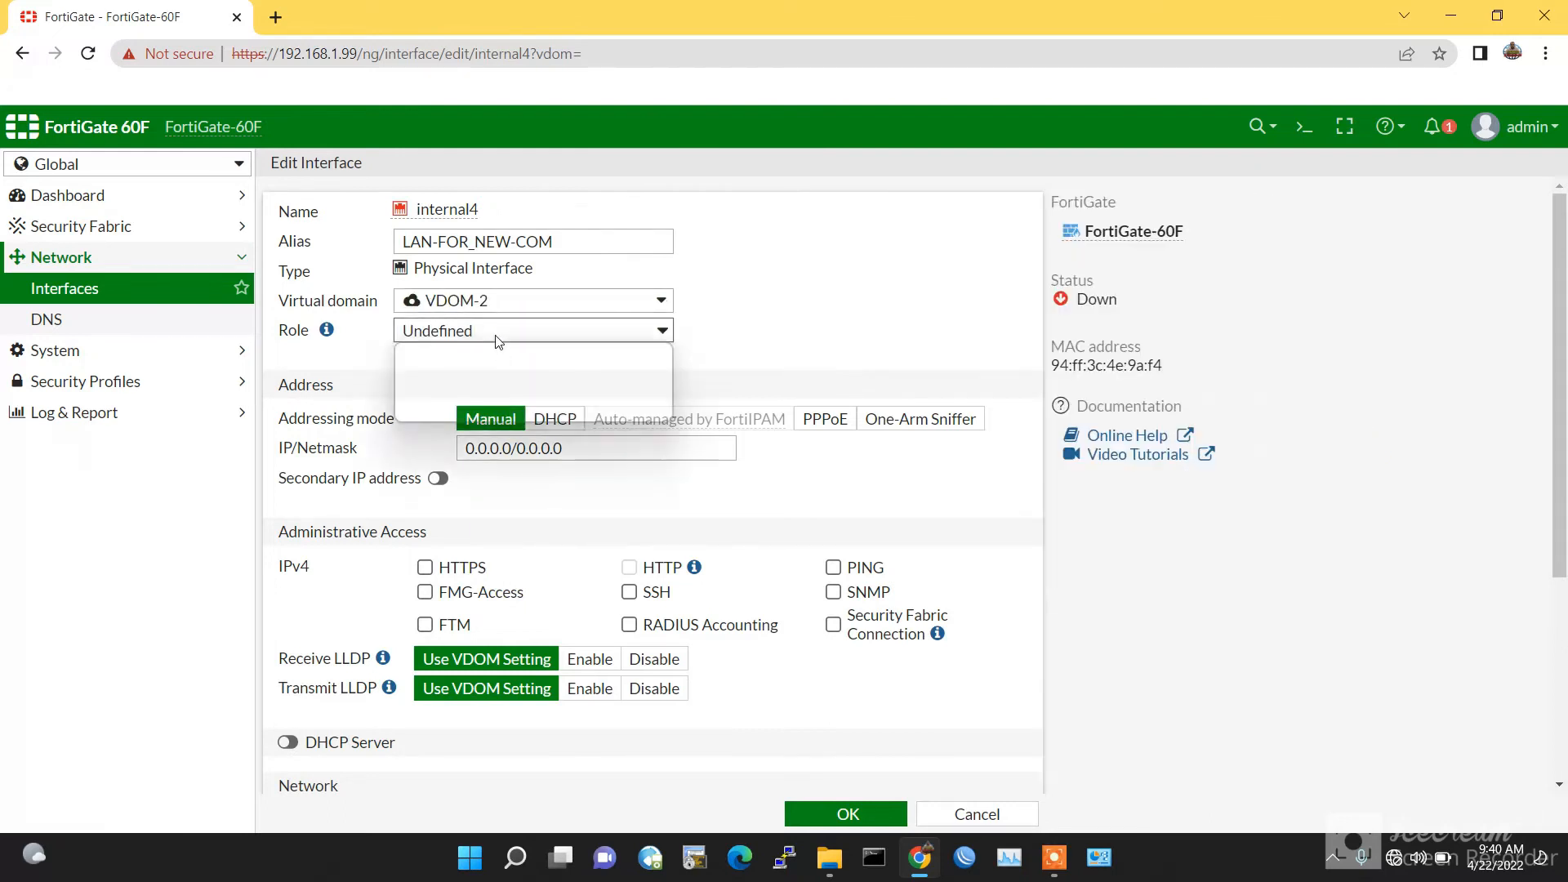
{"action": "left_click", "coordinate": [477, 359]}
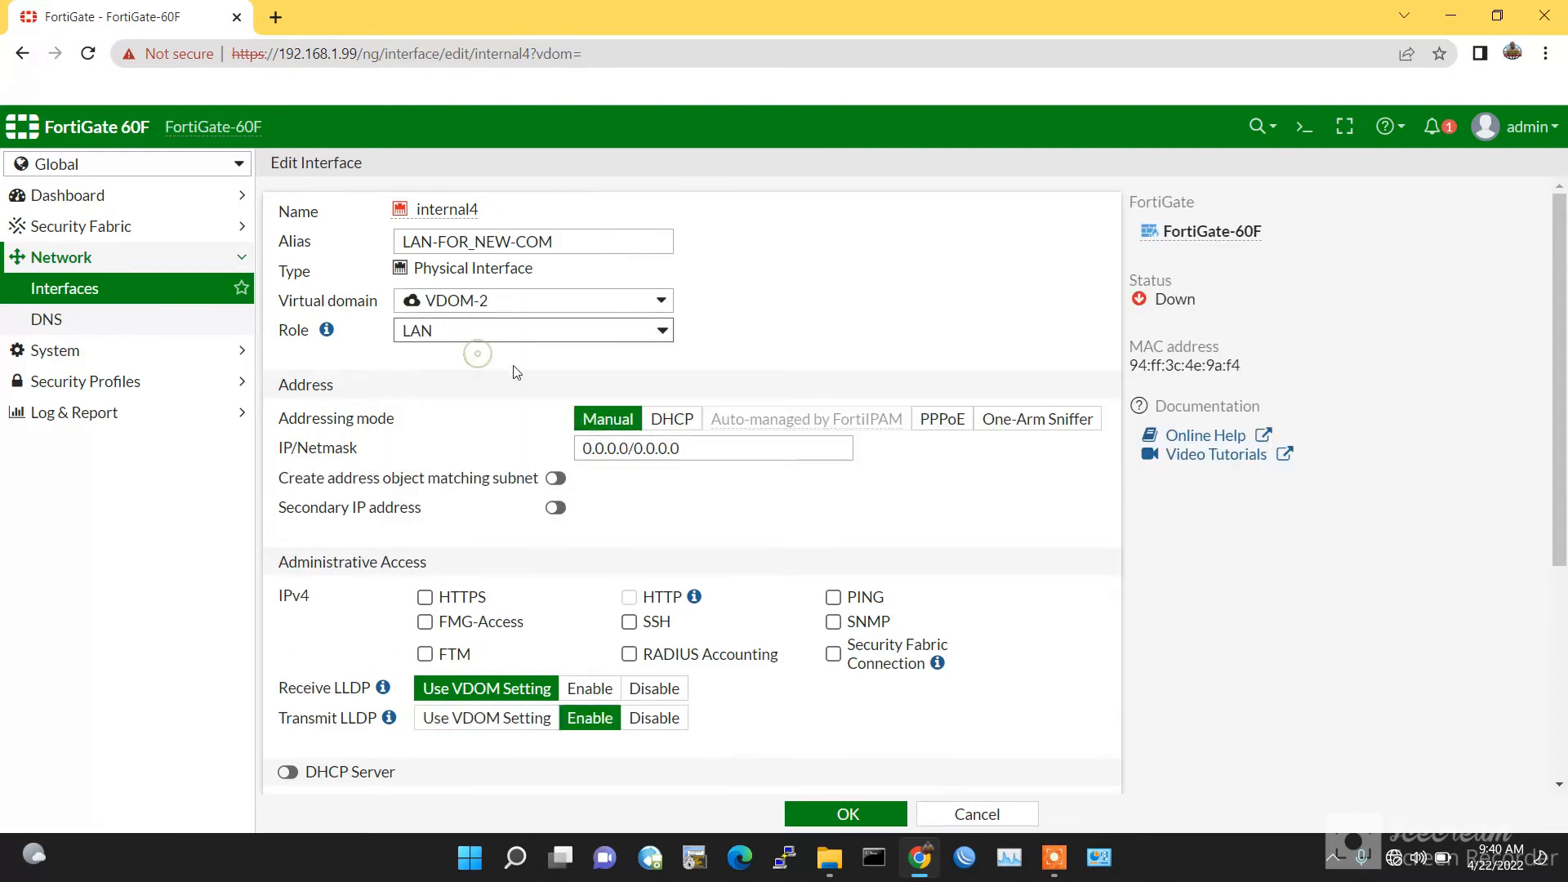
{"action": "scroll", "coordinate": [822, 703], "scroll_direction": "down", "scroll_amount": 2}
{"action": "scroll", "coordinate": [822, 703], "scroll_direction": "down", "scroll_amount": 1}
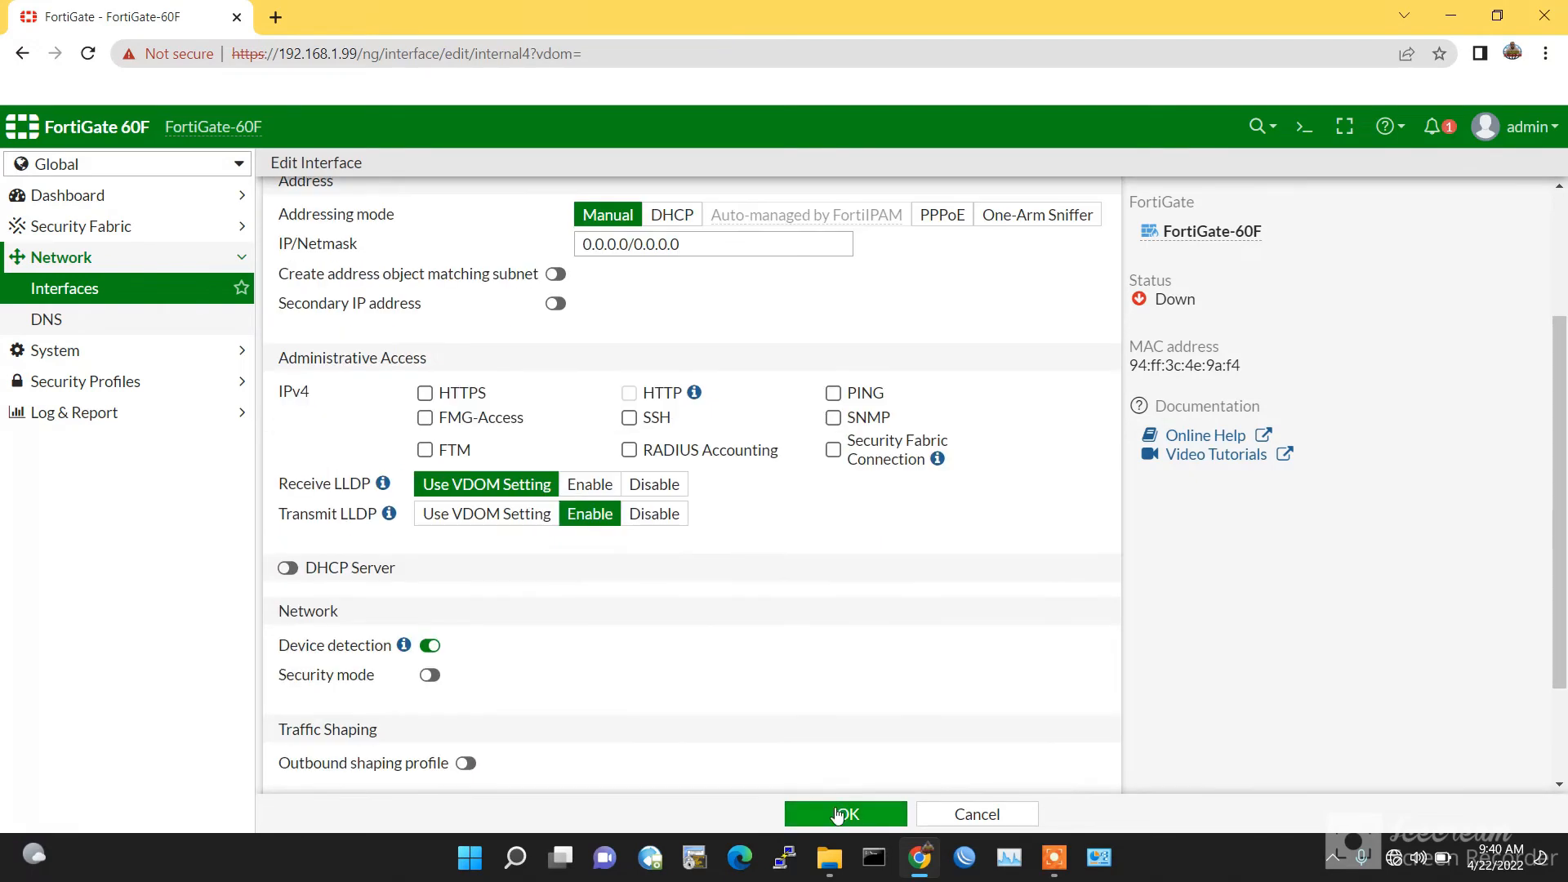
{"action": "left_click", "coordinate": [837, 819]}
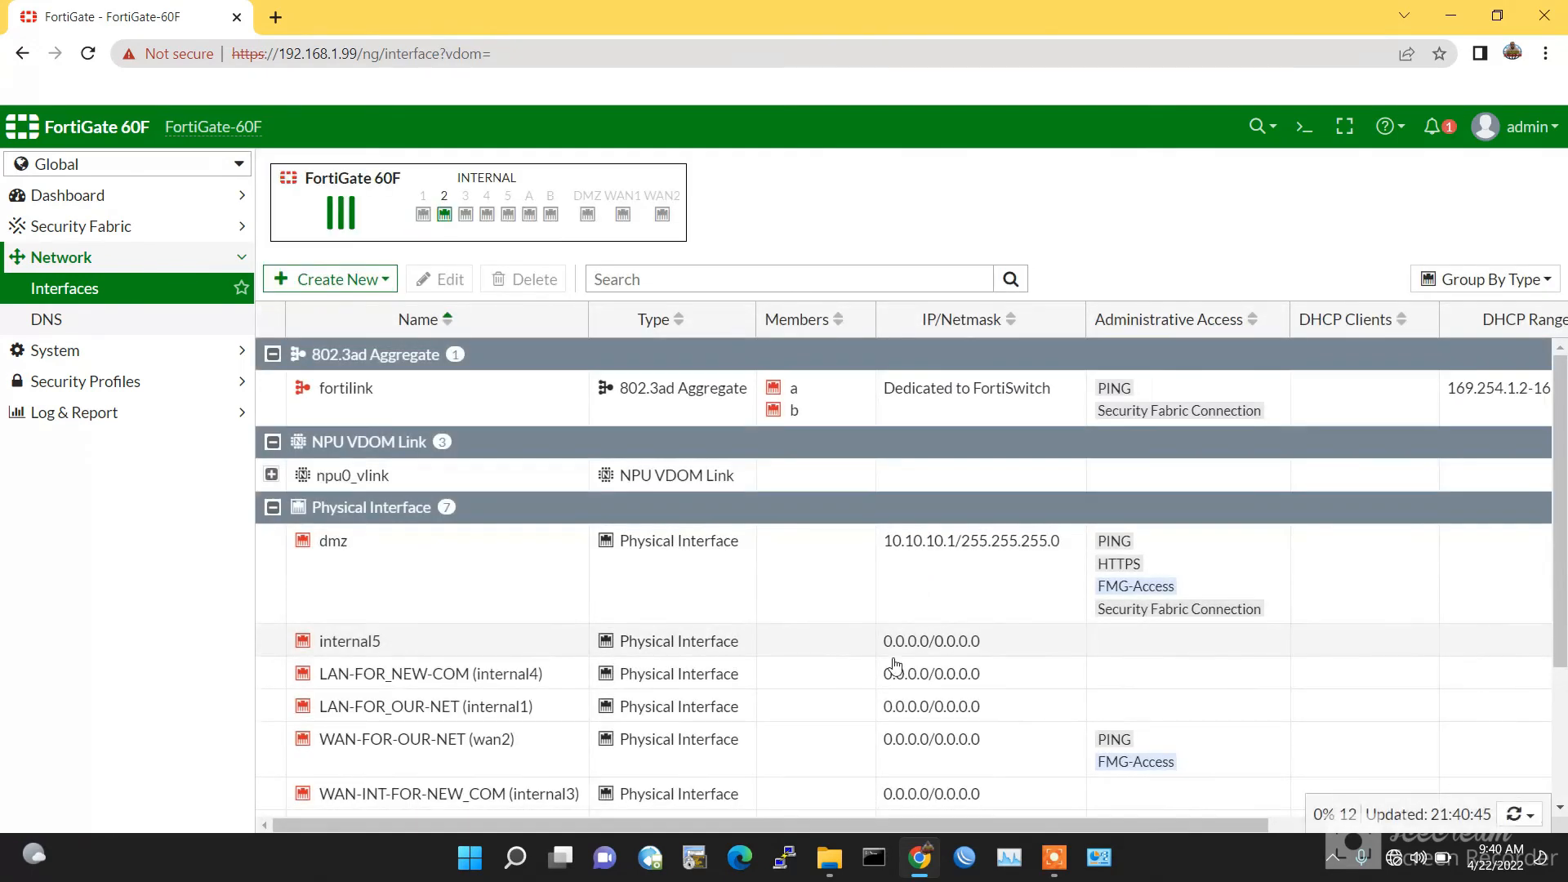
Step: Navigate to System > Administrators and bring up the Create New options
{"action": "scroll", "coordinate": [886, 622], "scroll_direction": "down", "scroll_amount": 3}
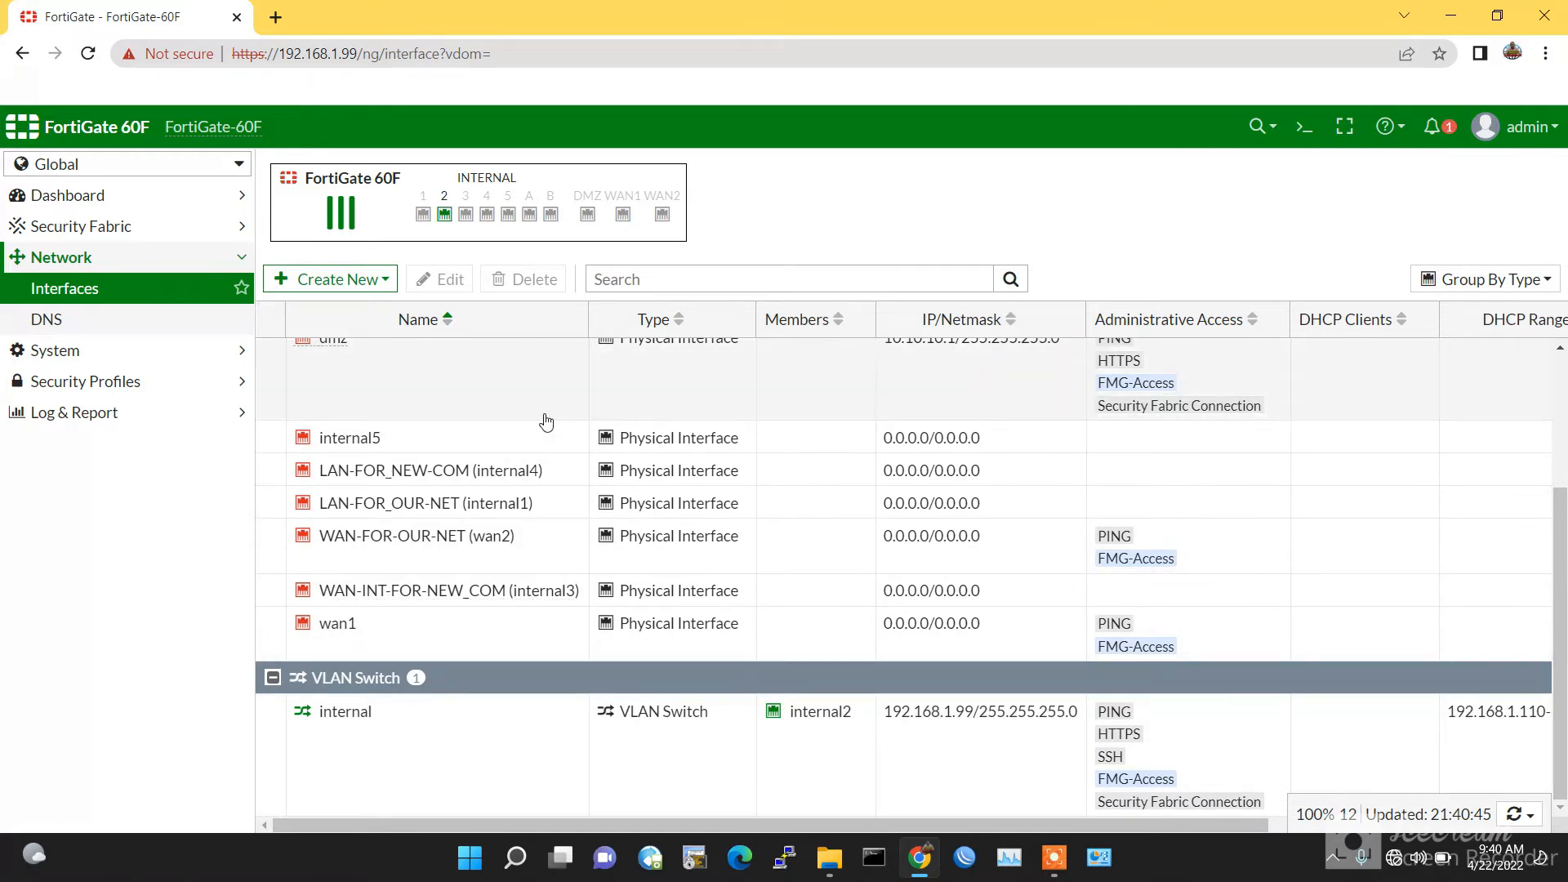
{"action": "left_click", "coordinate": [105, 352]}
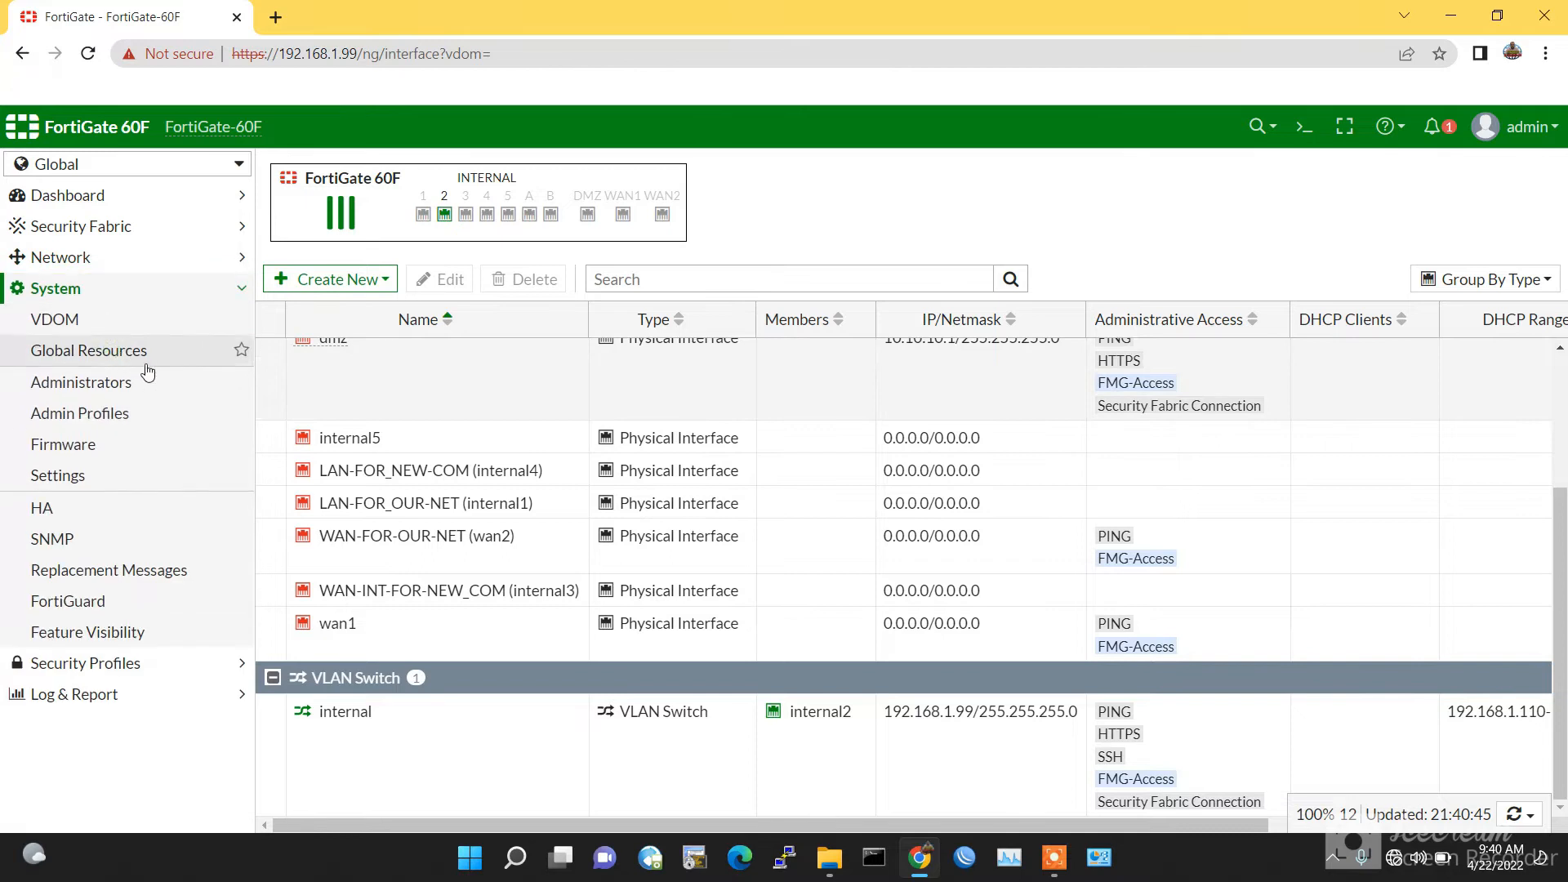
{"action": "left_click", "coordinate": [102, 393]}
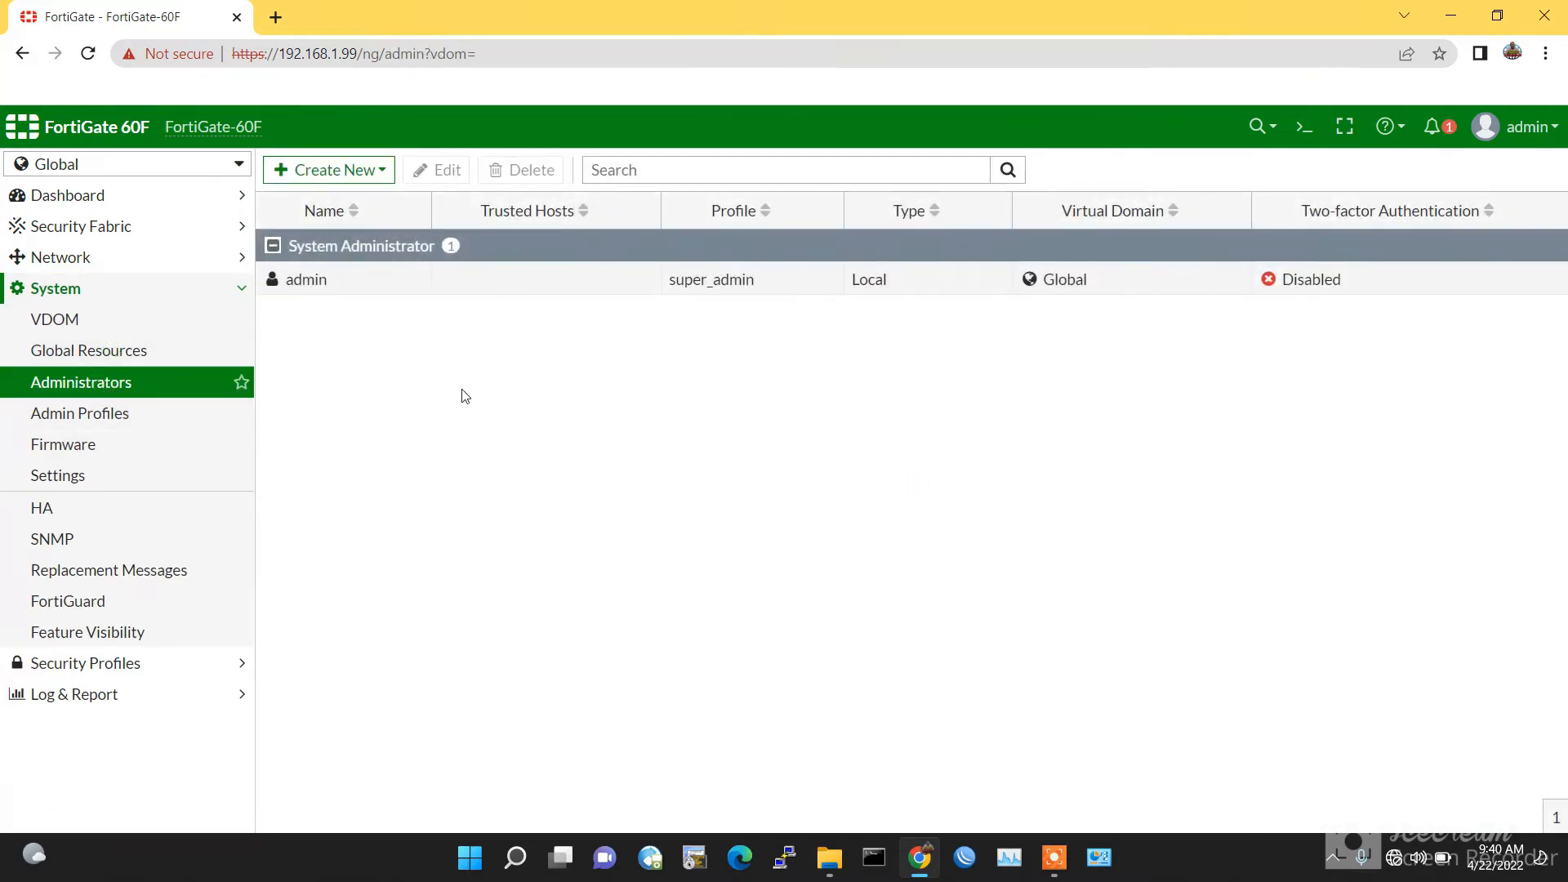
{"action": "left_click", "coordinate": [331, 171]}
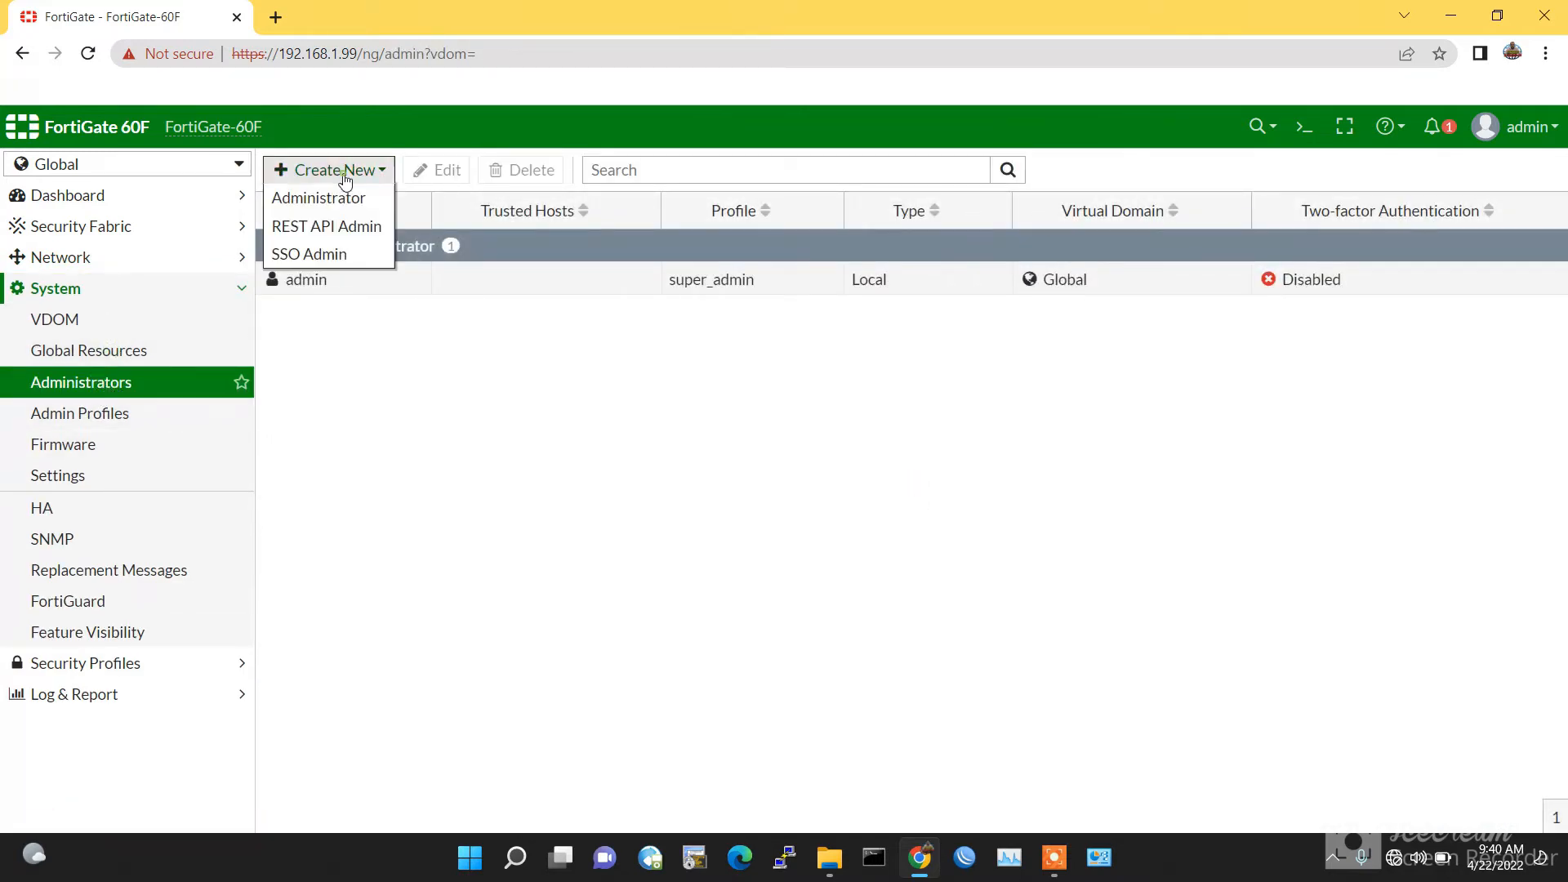
Step: Start a new local administrator Admin-1, entering its password and confirmation
{"action": "left_click", "coordinate": [319, 198]}
{"action": "left_click", "coordinate": [542, 212]}
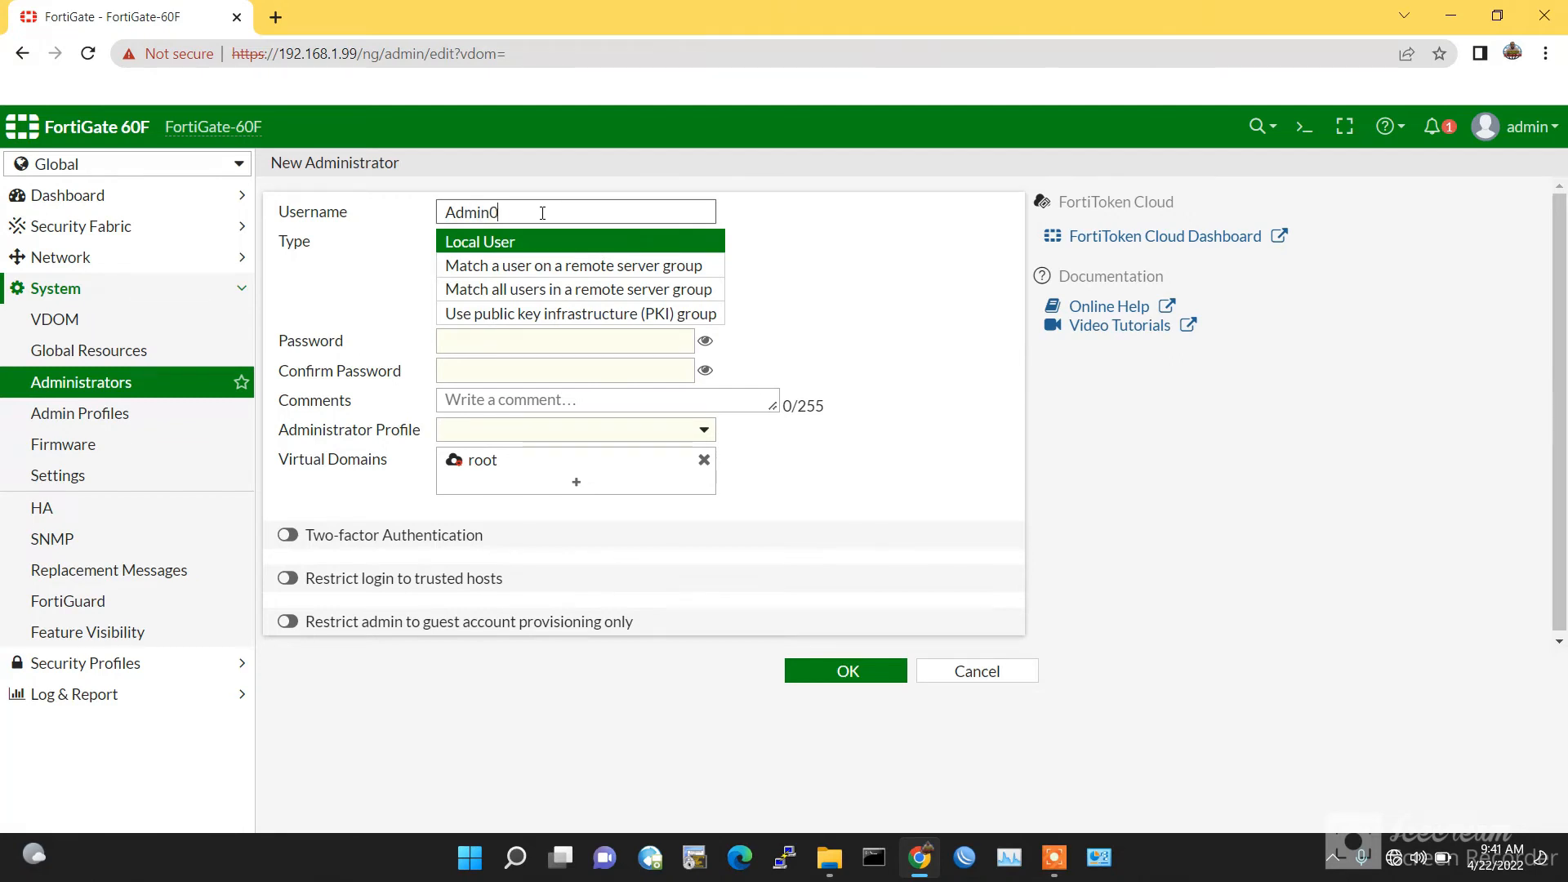
{"action": "left_click", "coordinate": [590, 338]}
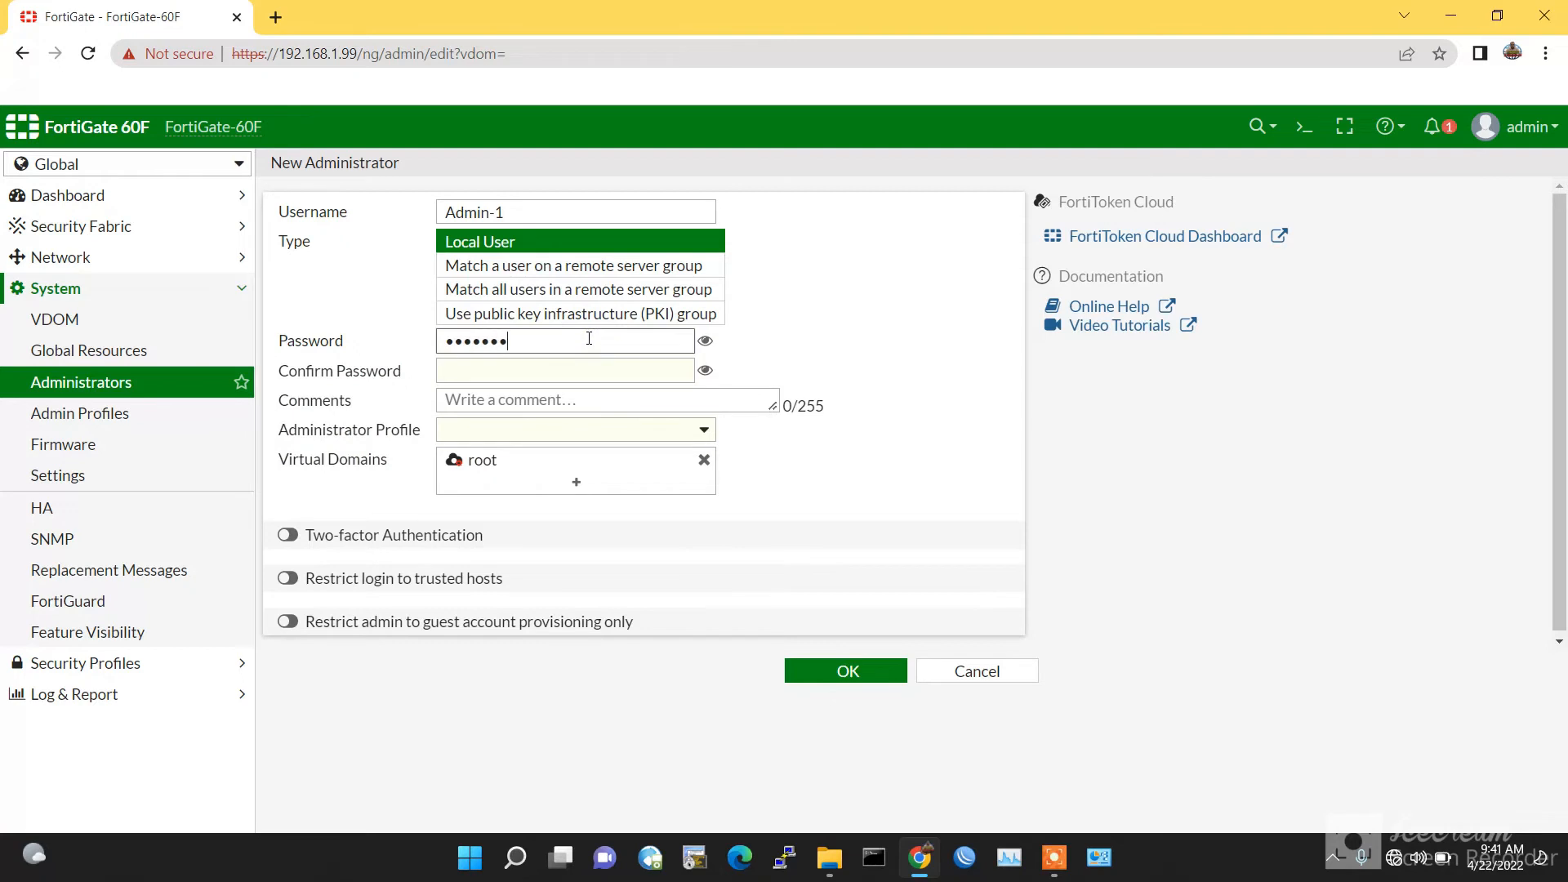
{"action": "left_click", "coordinate": [569, 372]}
{"action": "type", "text": "F"}
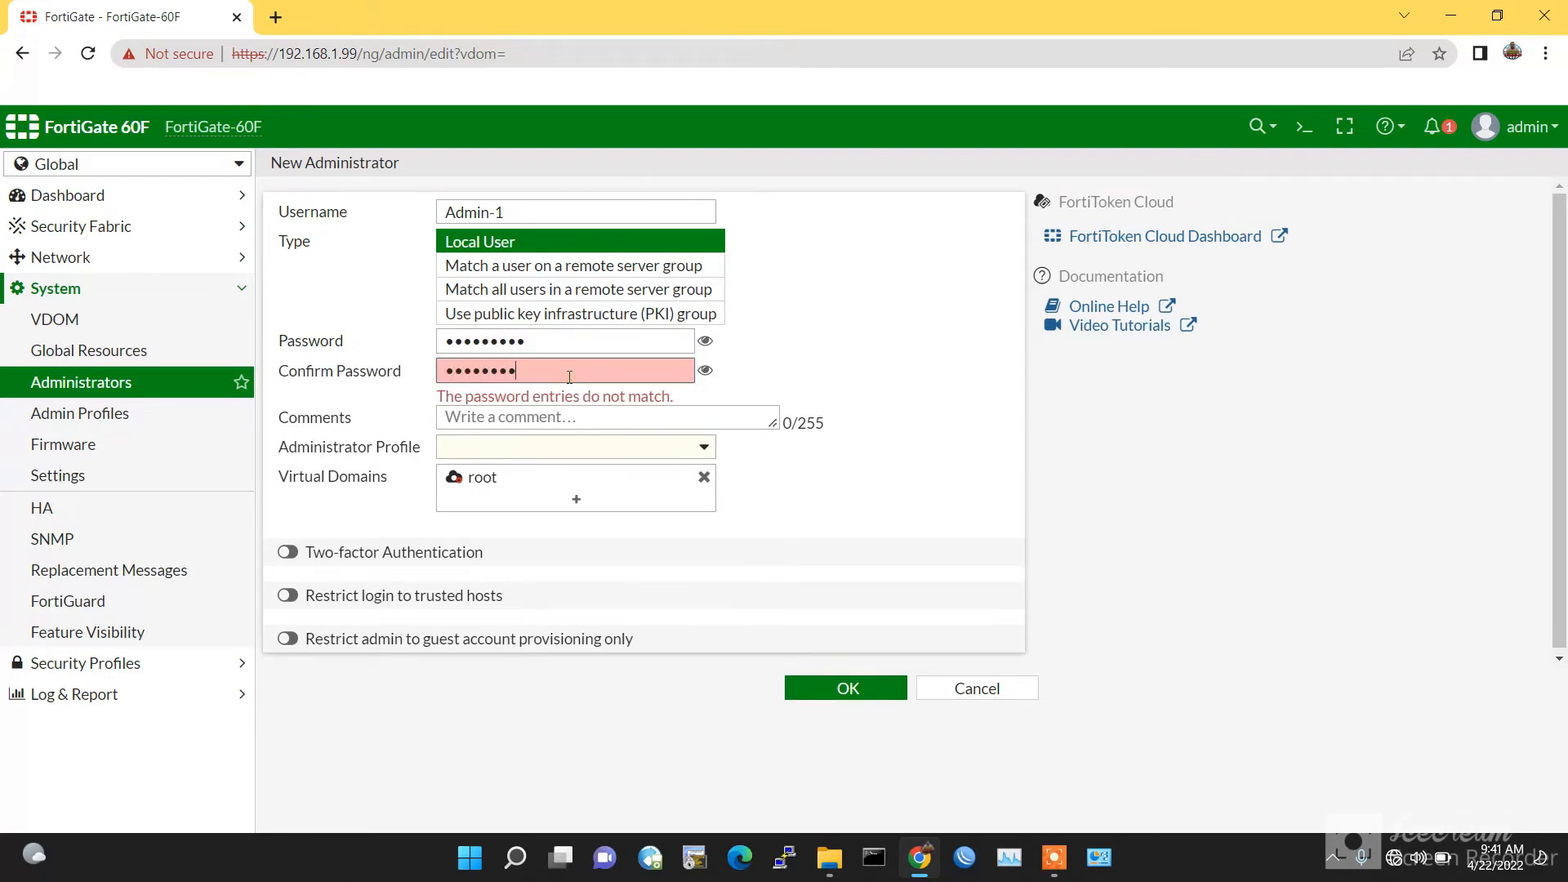
{"action": "type", "text": "1"}
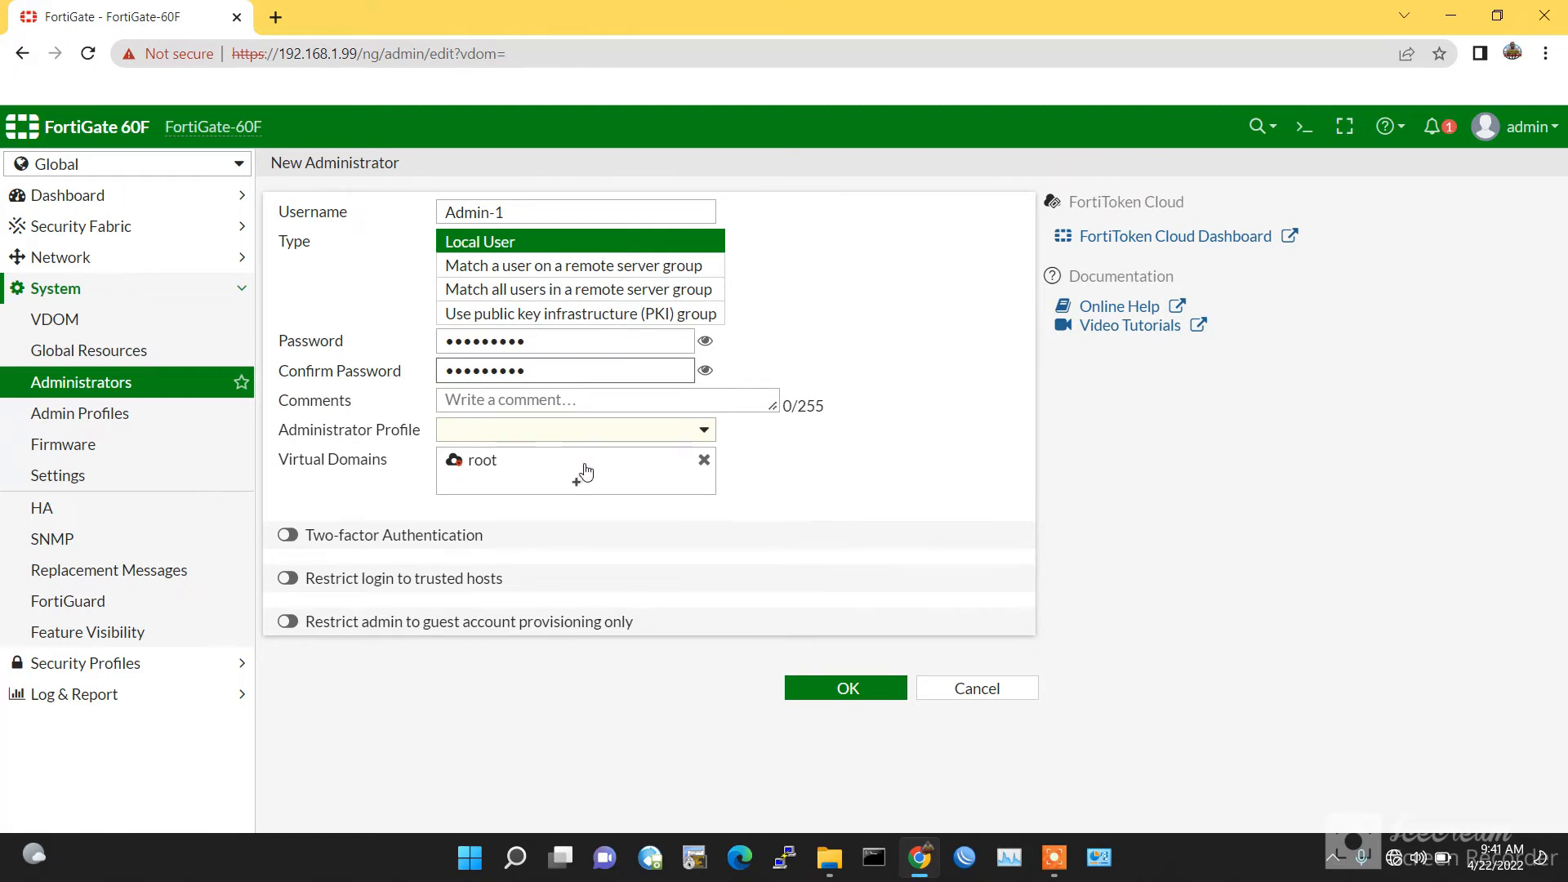
Step: Replace root with VDOM-1 in the administrator's virtual domains
{"action": "left_click", "coordinate": [702, 464]}
{"action": "left_click", "coordinate": [703, 461]}
{"action": "left_click", "coordinate": [576, 482]}
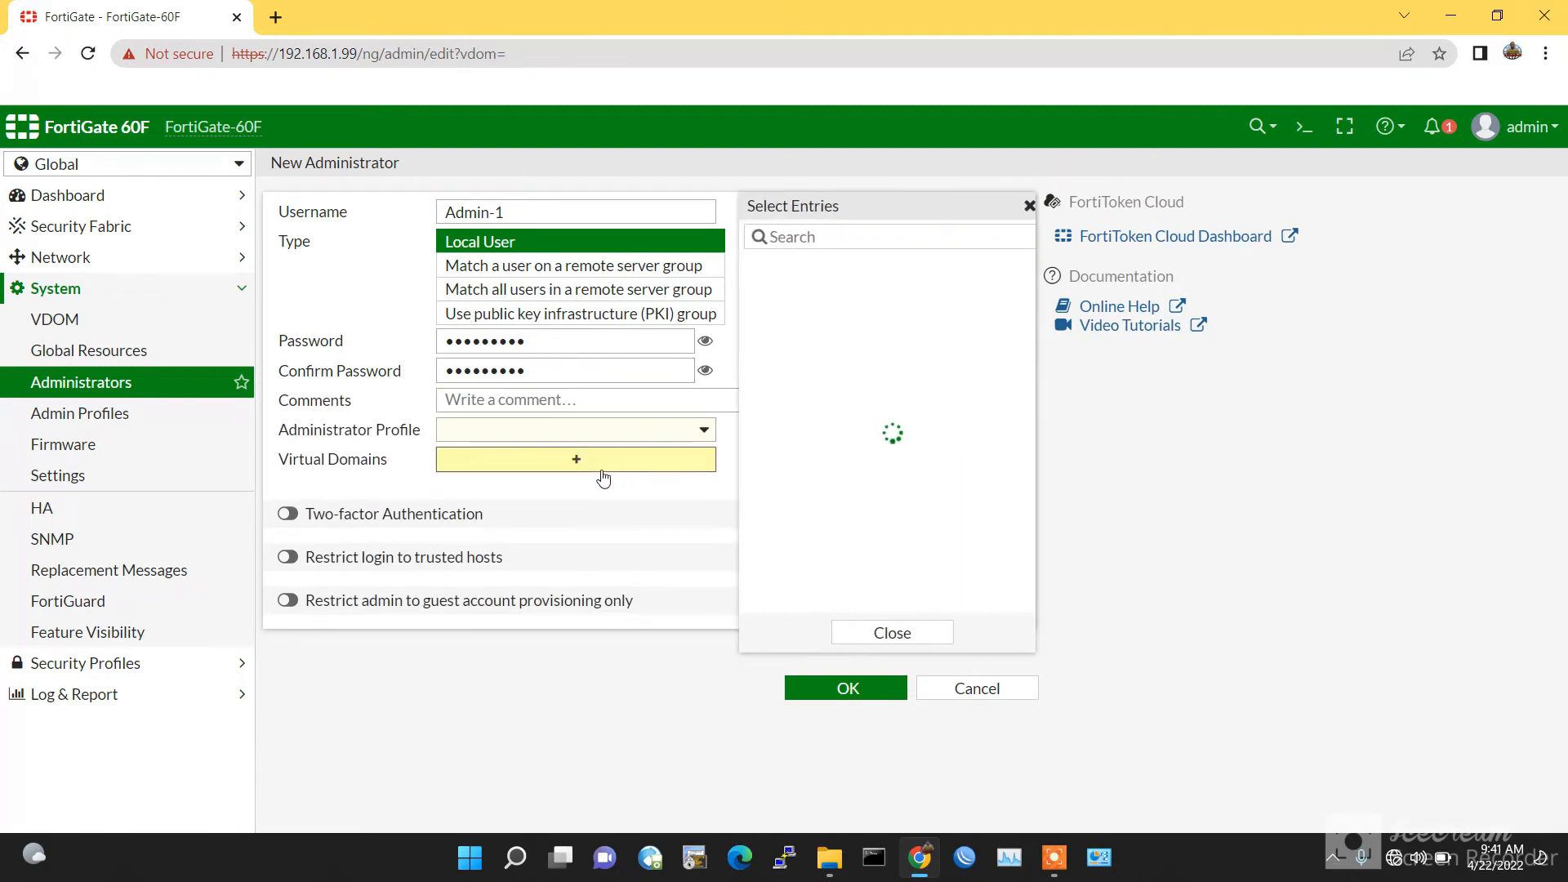
{"action": "left_click", "coordinate": [804, 293]}
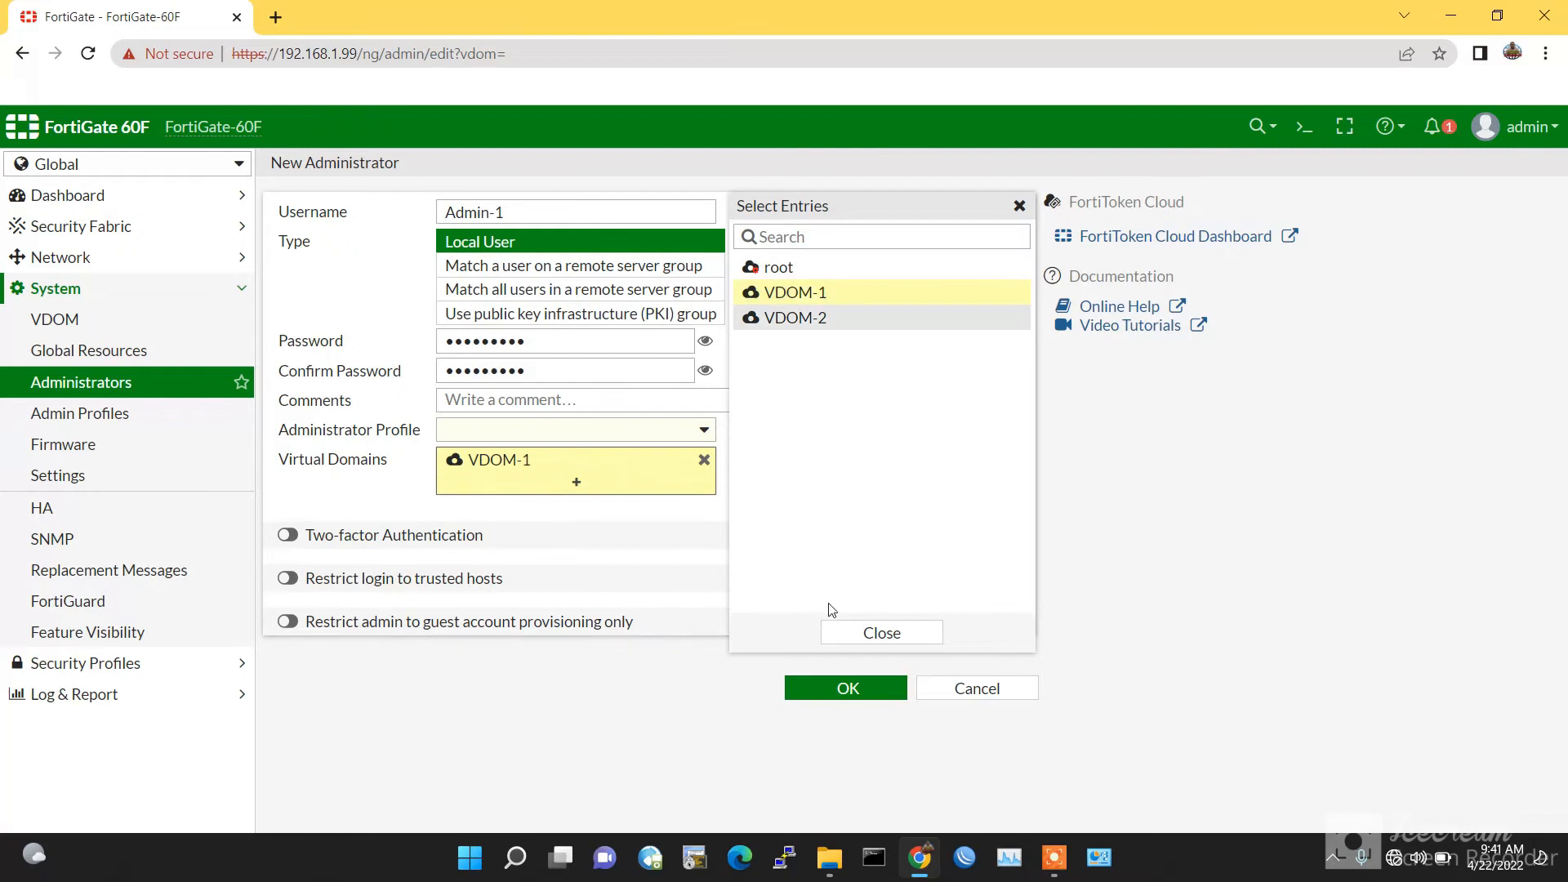
{"action": "left_click", "coordinate": [878, 634]}
Step: Assign the prof_admin profile, save Admin-1, and cancel the leftover blank form
{"action": "left_click", "coordinate": [847, 688]}
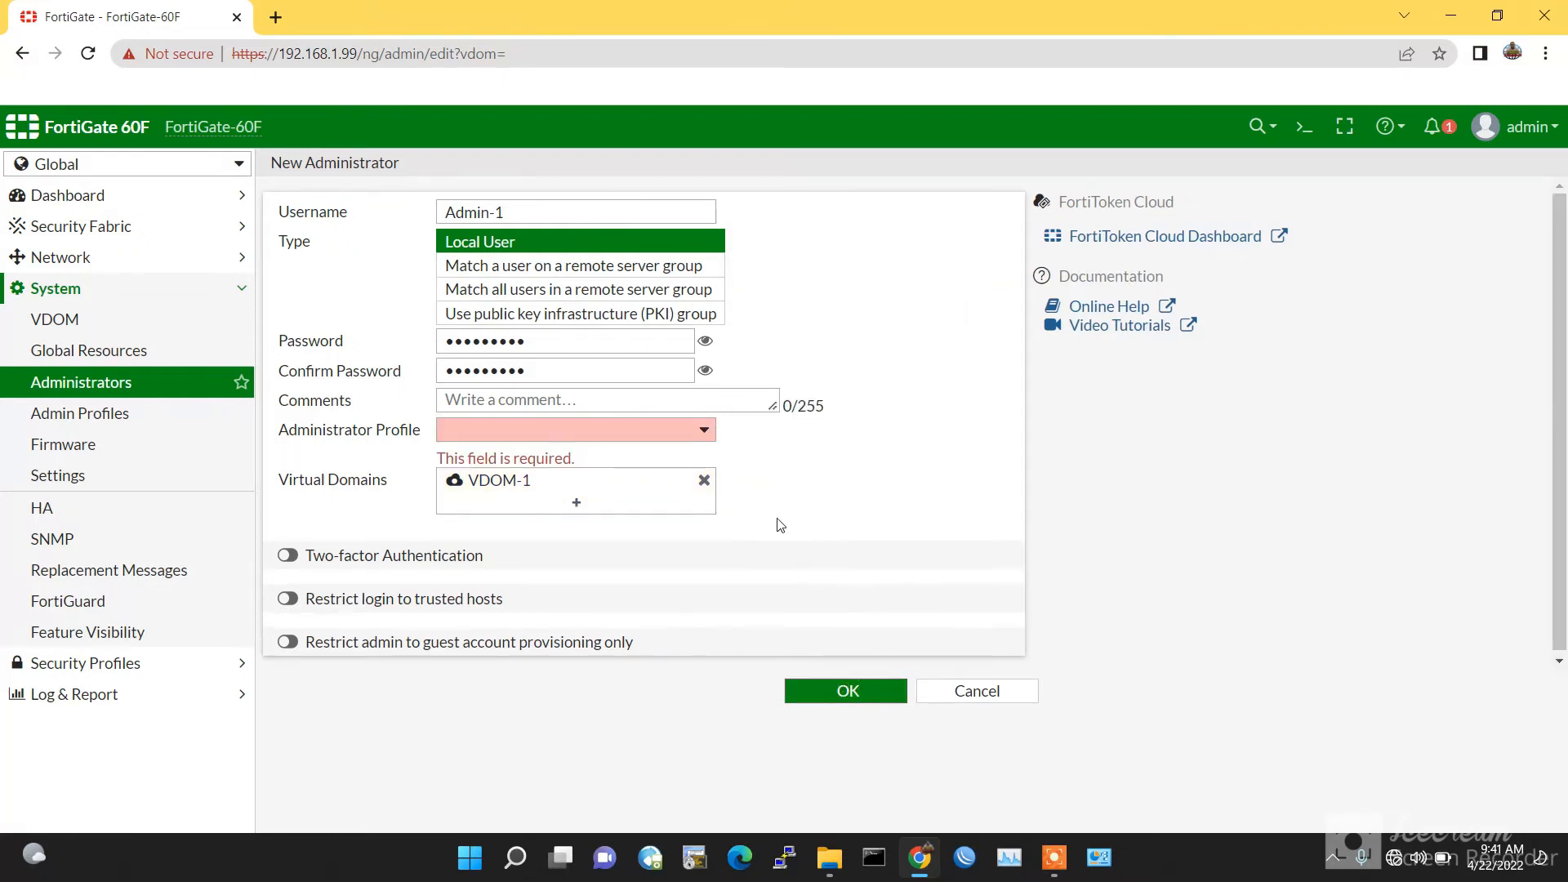
{"action": "left_click", "coordinate": [602, 431]}
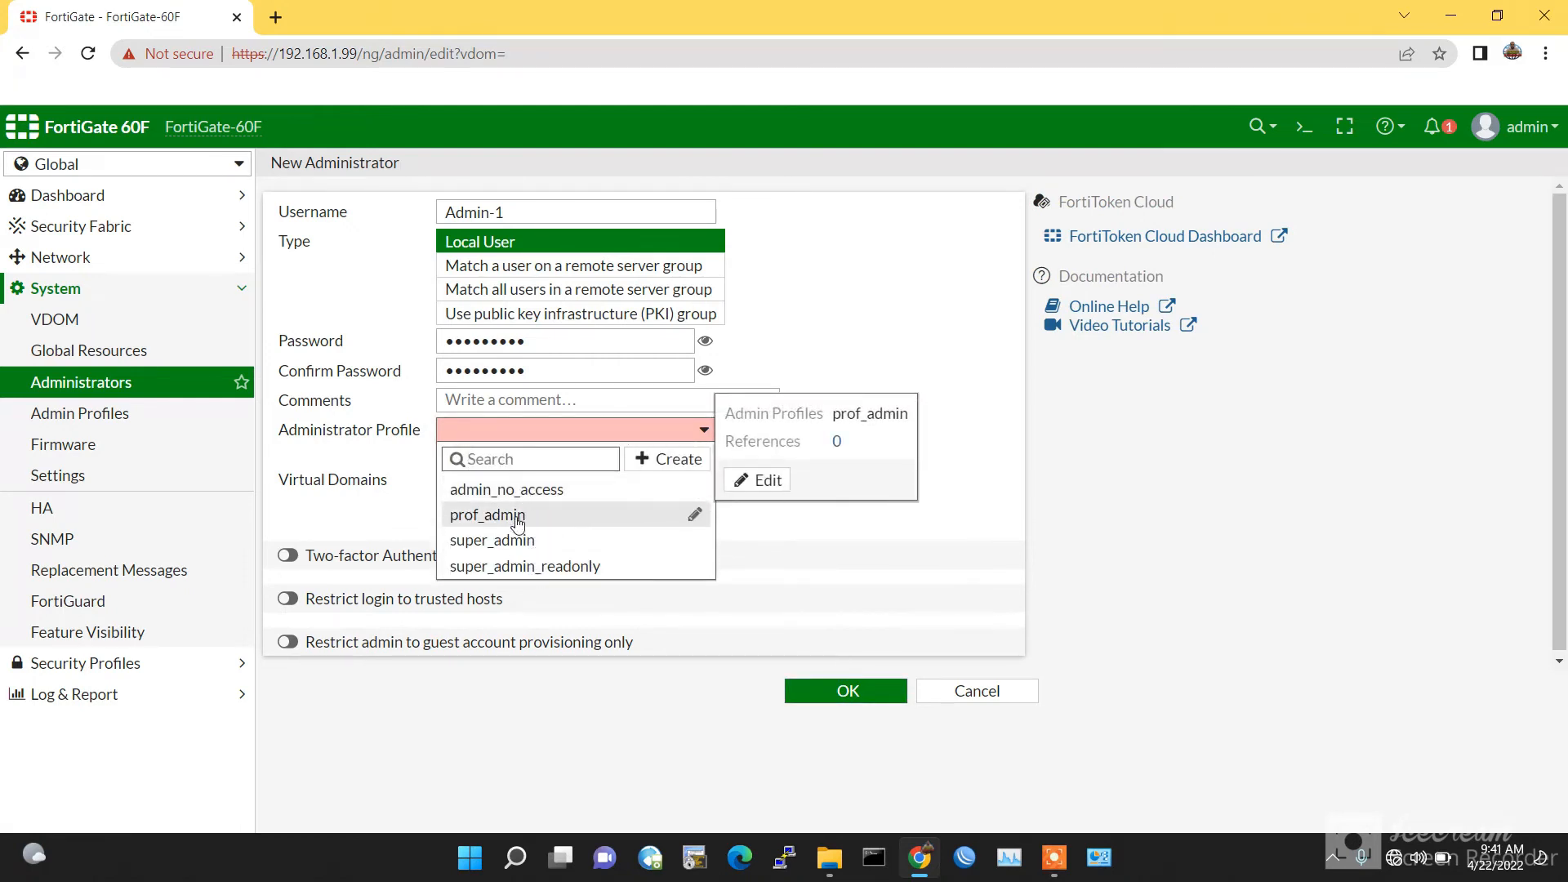
{"action": "left_click", "coordinate": [517, 516]}
{"action": "left_click", "coordinate": [822, 687]}
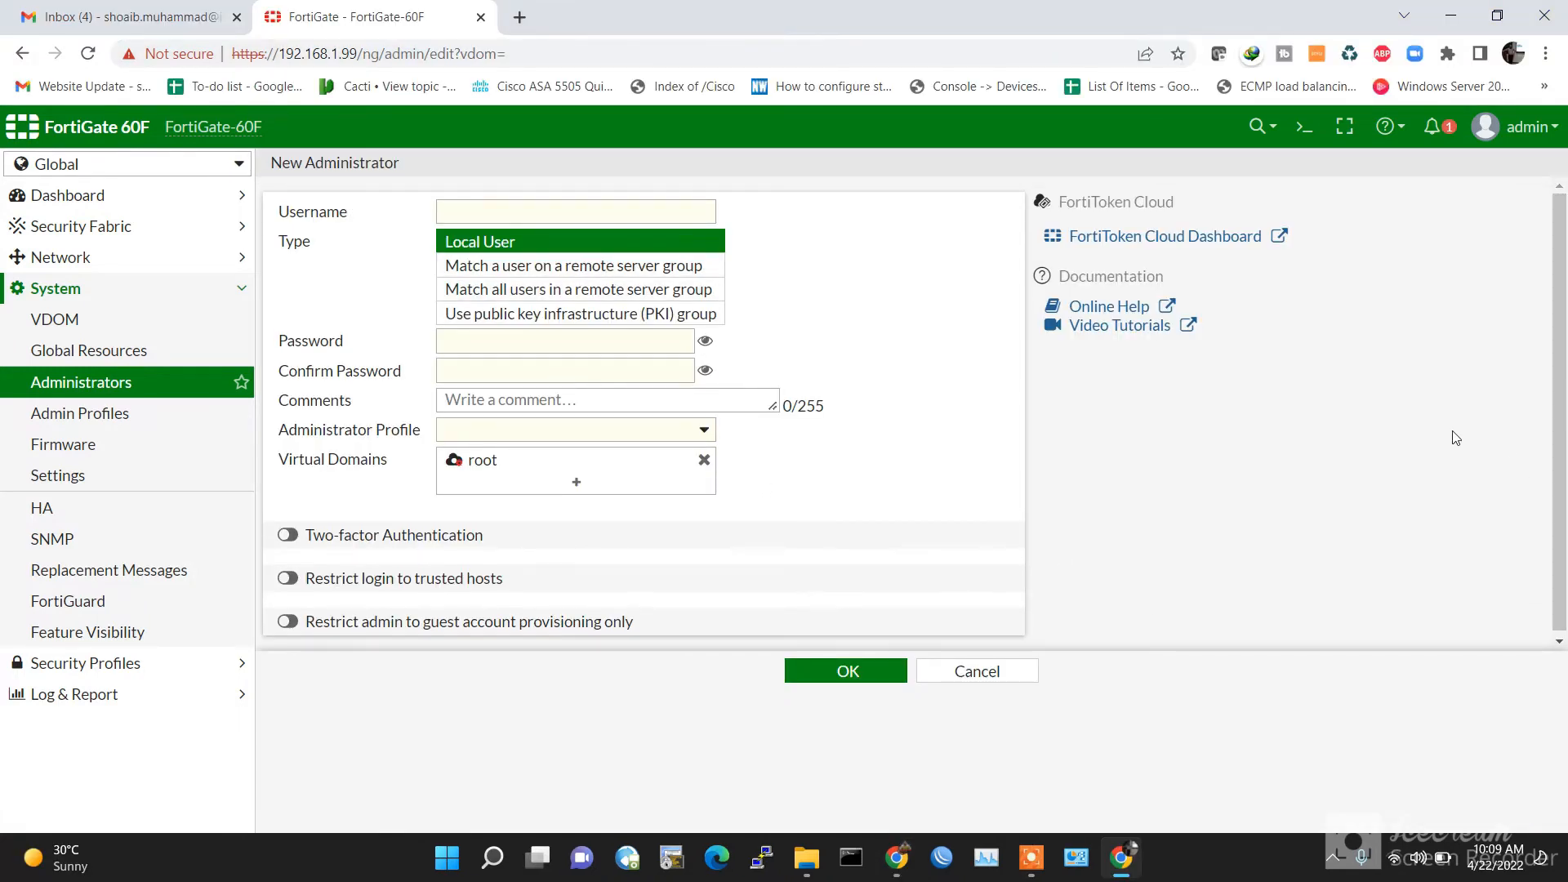
{"action": "left_click", "coordinate": [947, 680]}
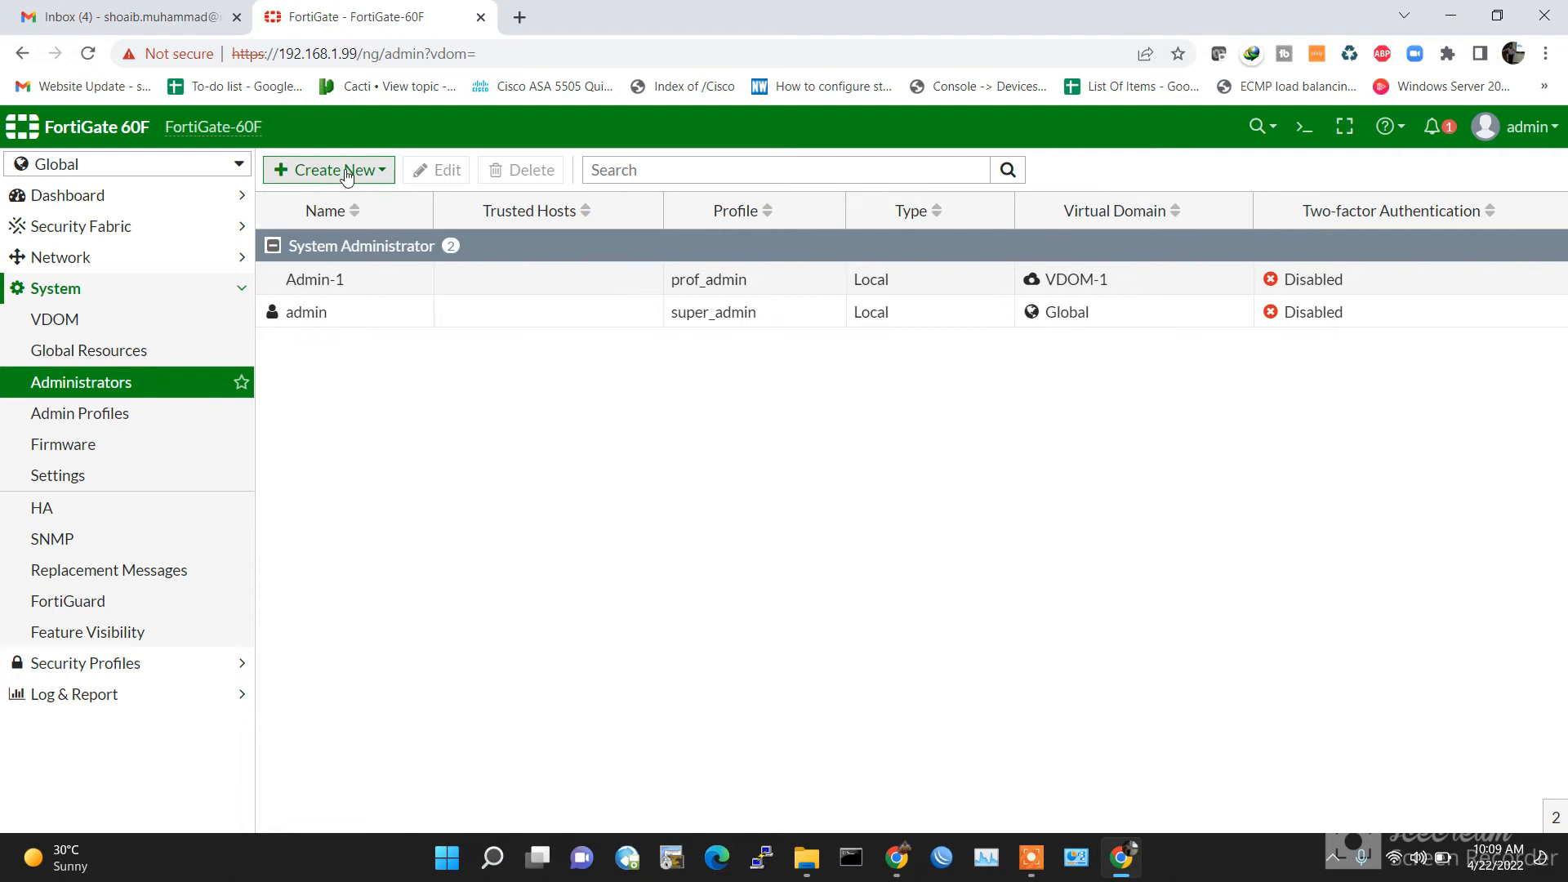
{"action": "left_click", "coordinate": [335, 170]}
Step: Start a new local administrator Admin-2 and enter its password and confirmation
{"action": "left_click", "coordinate": [341, 200]}
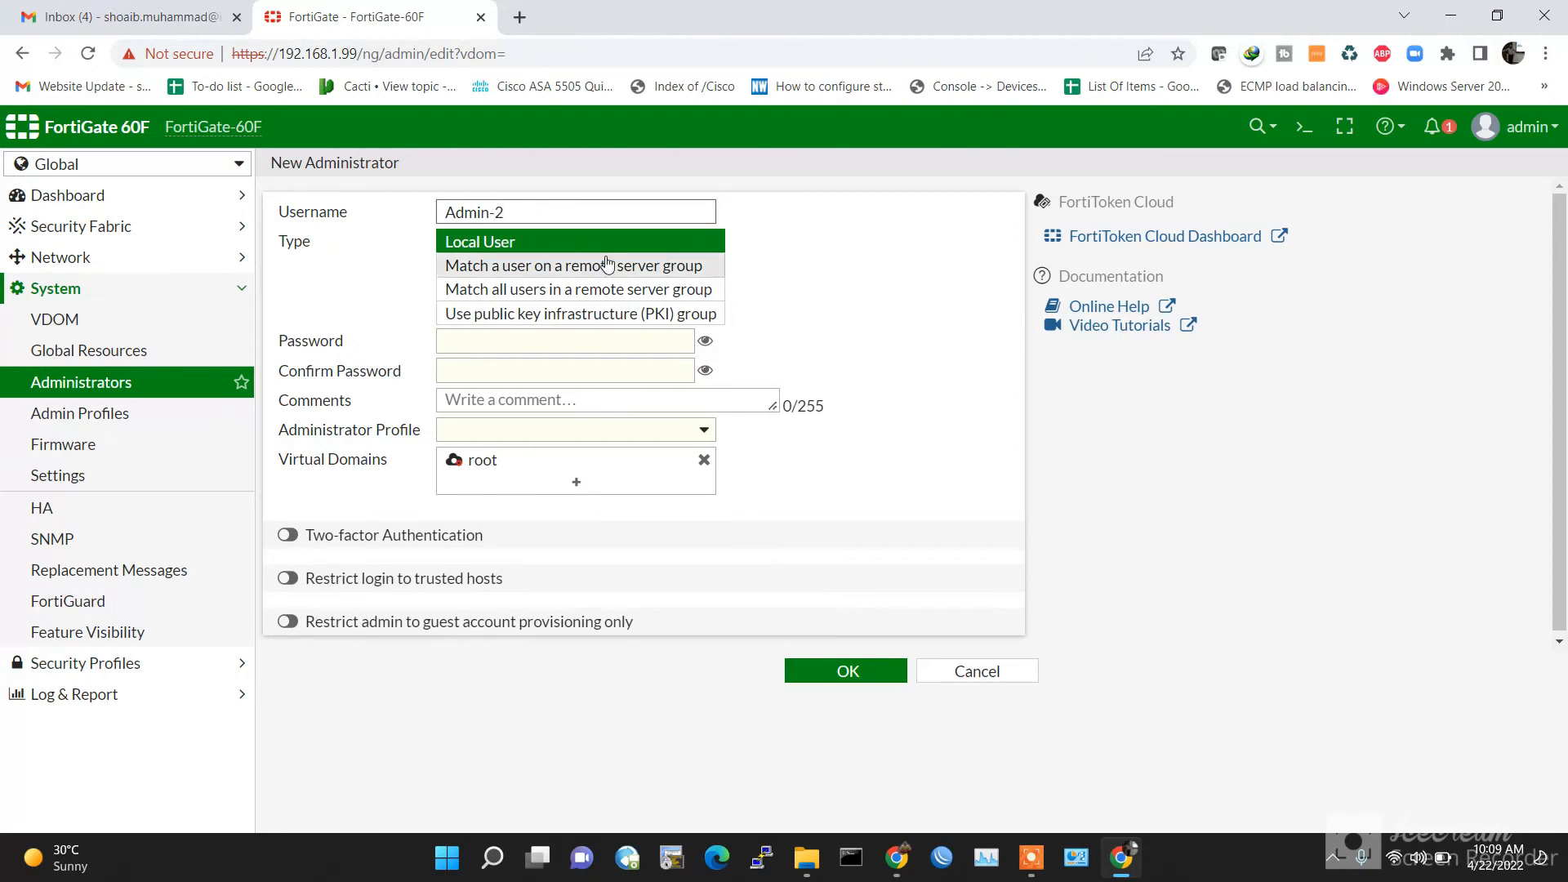
{"action": "left_click", "coordinate": [583, 340]}
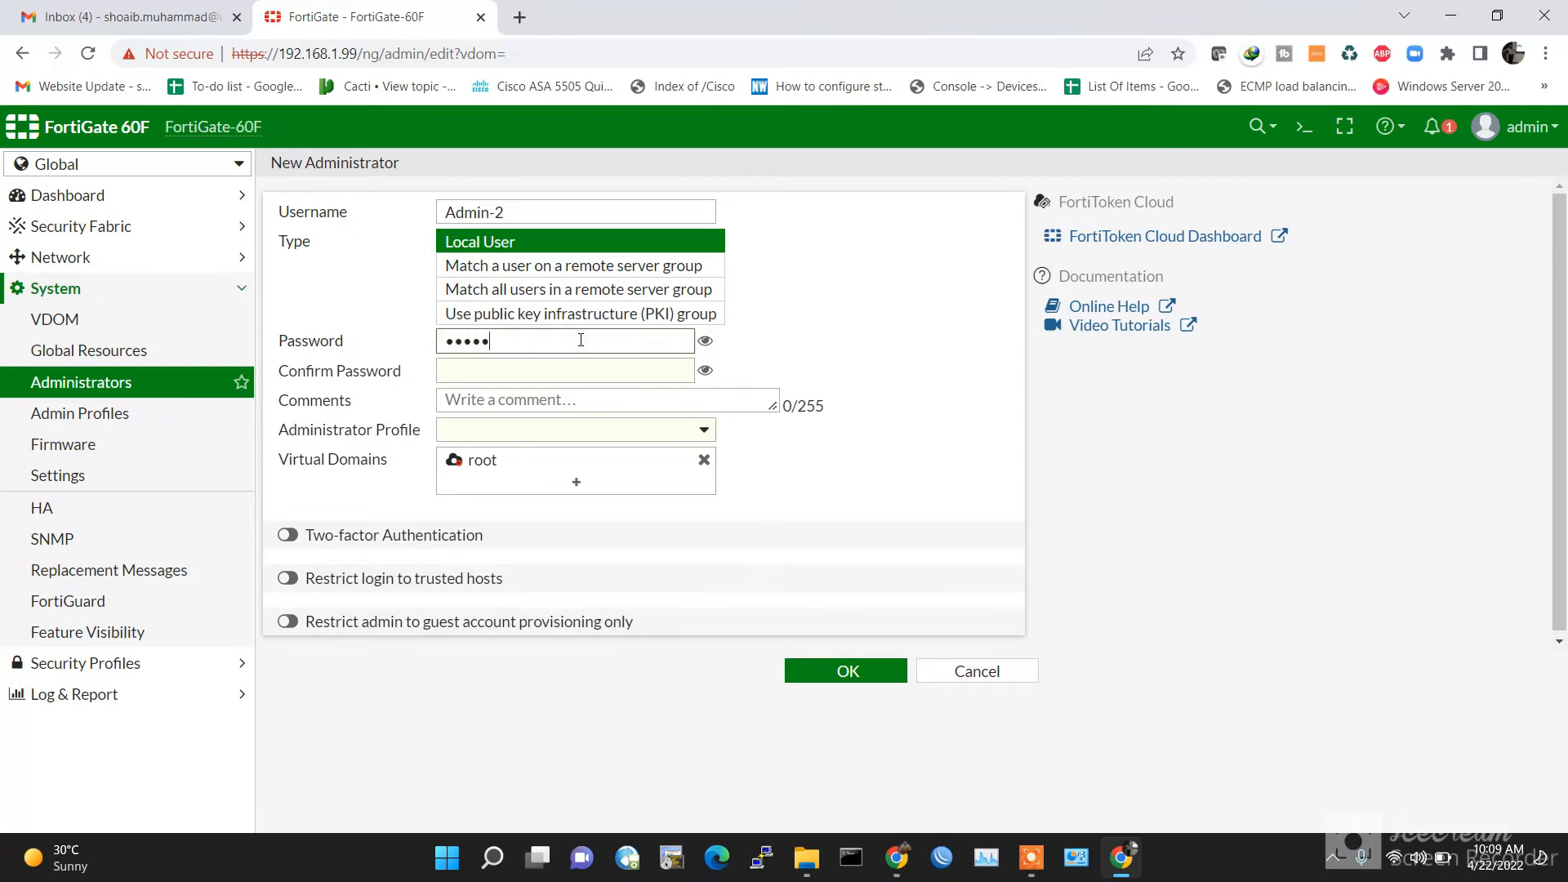
{"action": "key", "text": "Tab"}
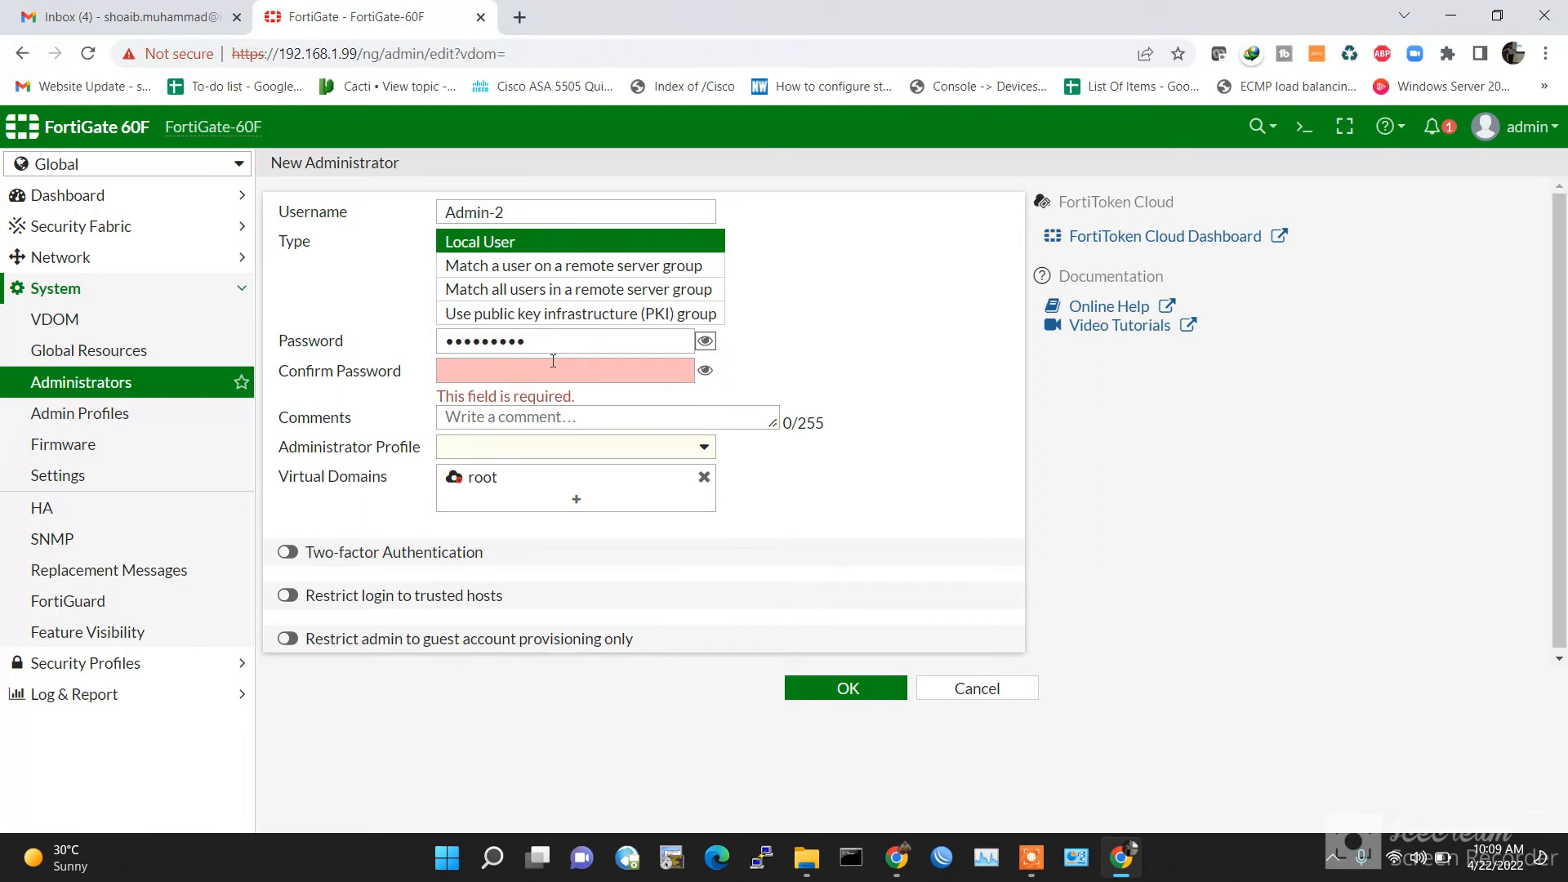
{"action": "left_click", "coordinate": [520, 340]}
{"action": "left_click", "coordinate": [505, 372]}
{"action": "type", "text": "•"}
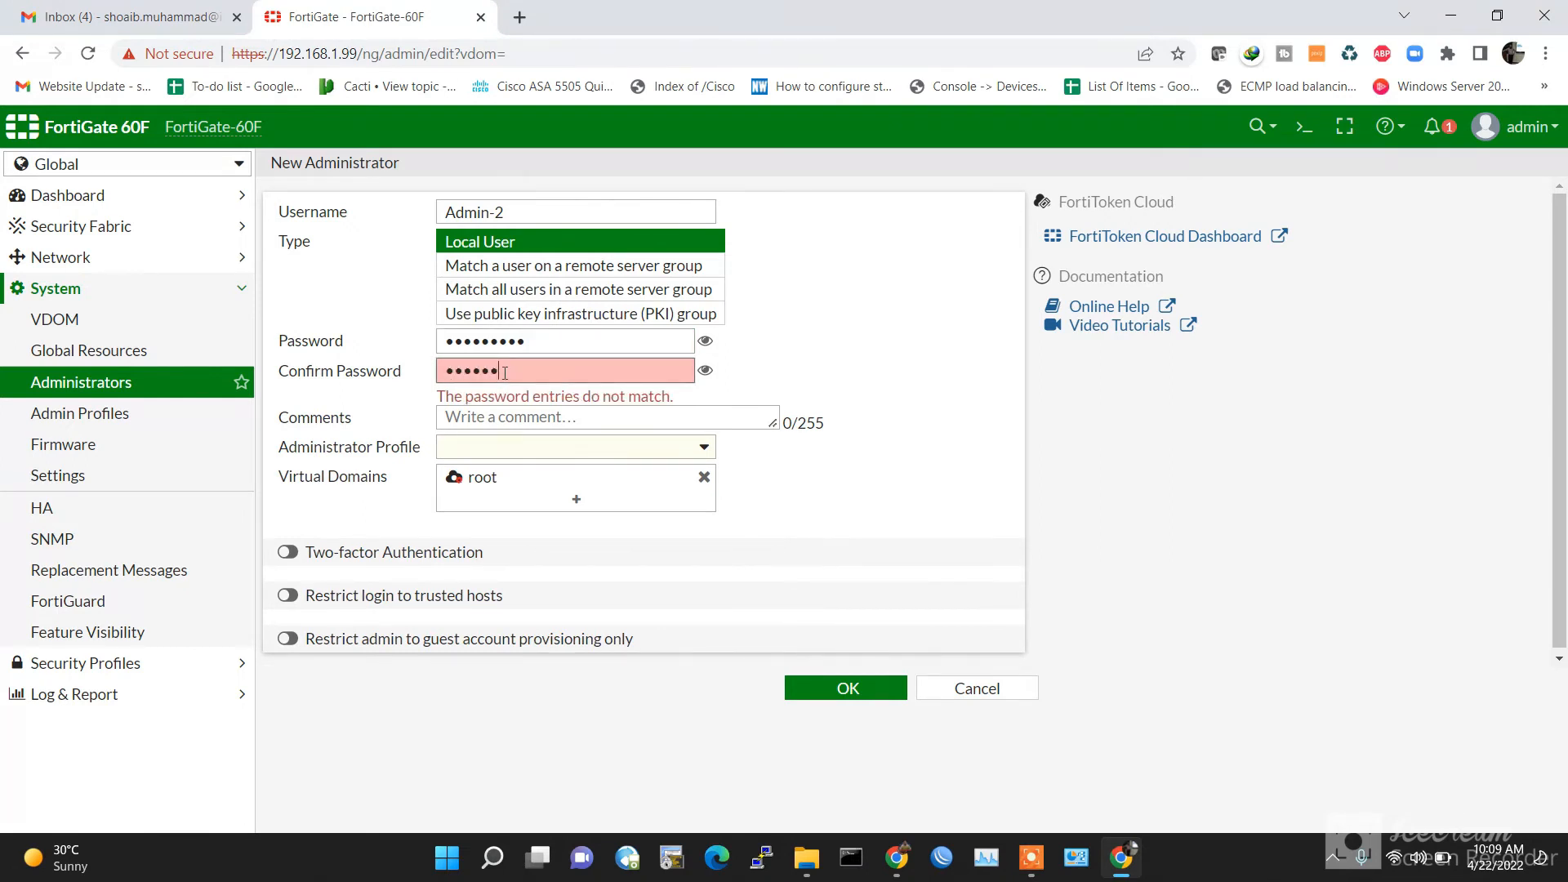
{"action": "type", "text": "•"}
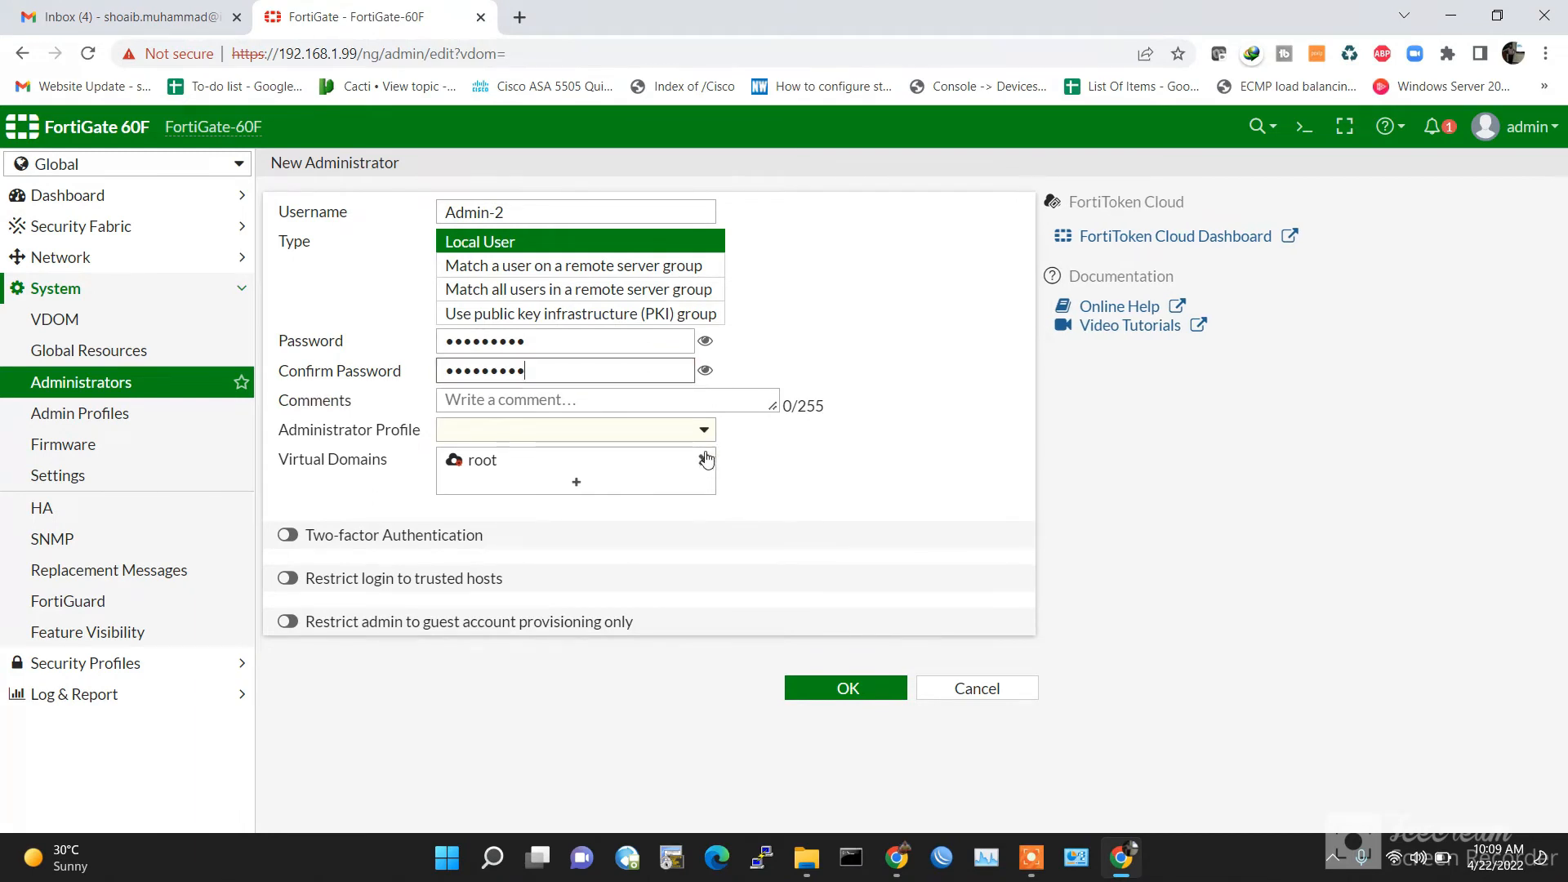
Step: Give Admin-2 the prof_admin profile, replace root with VDOM-2, and save
{"action": "left_click", "coordinate": [704, 433]}
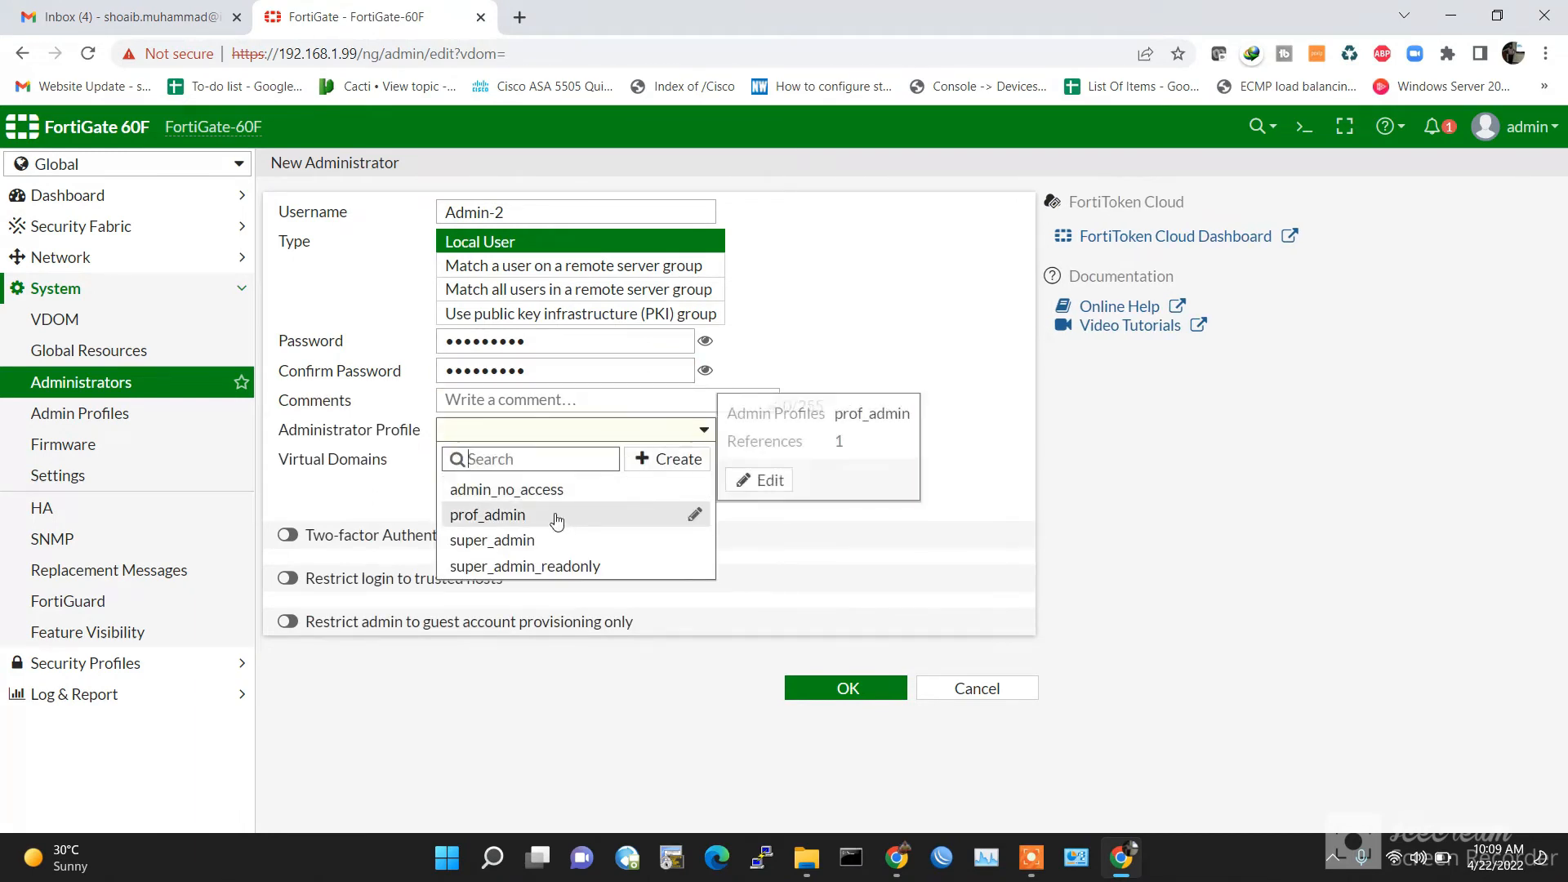
{"action": "left_click", "coordinate": [653, 515]}
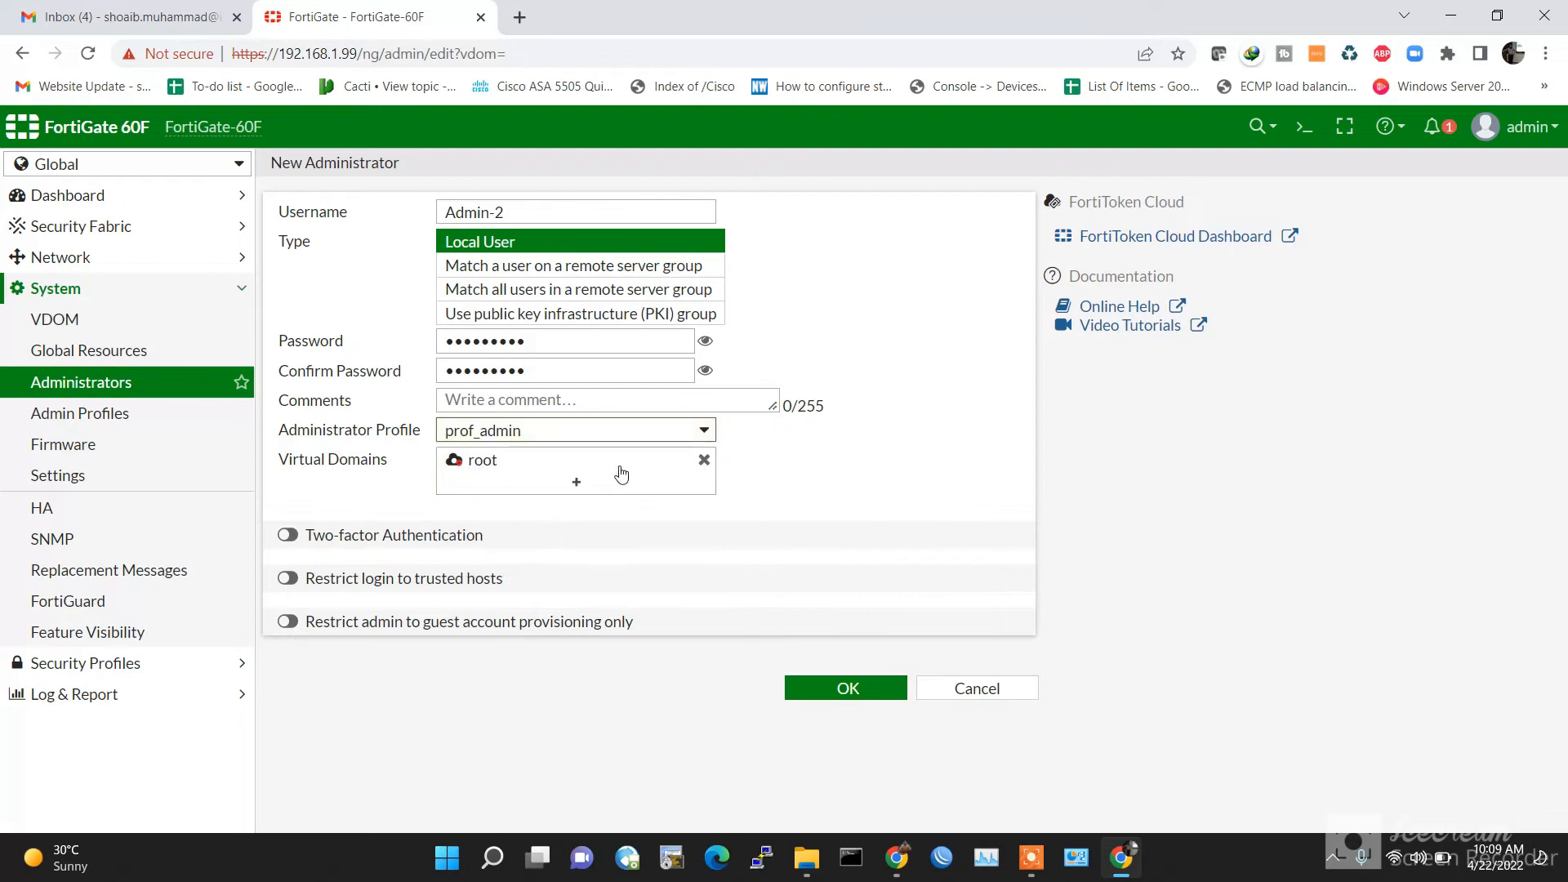
{"action": "left_click", "coordinate": [704, 460]}
{"action": "left_click", "coordinate": [577, 482]}
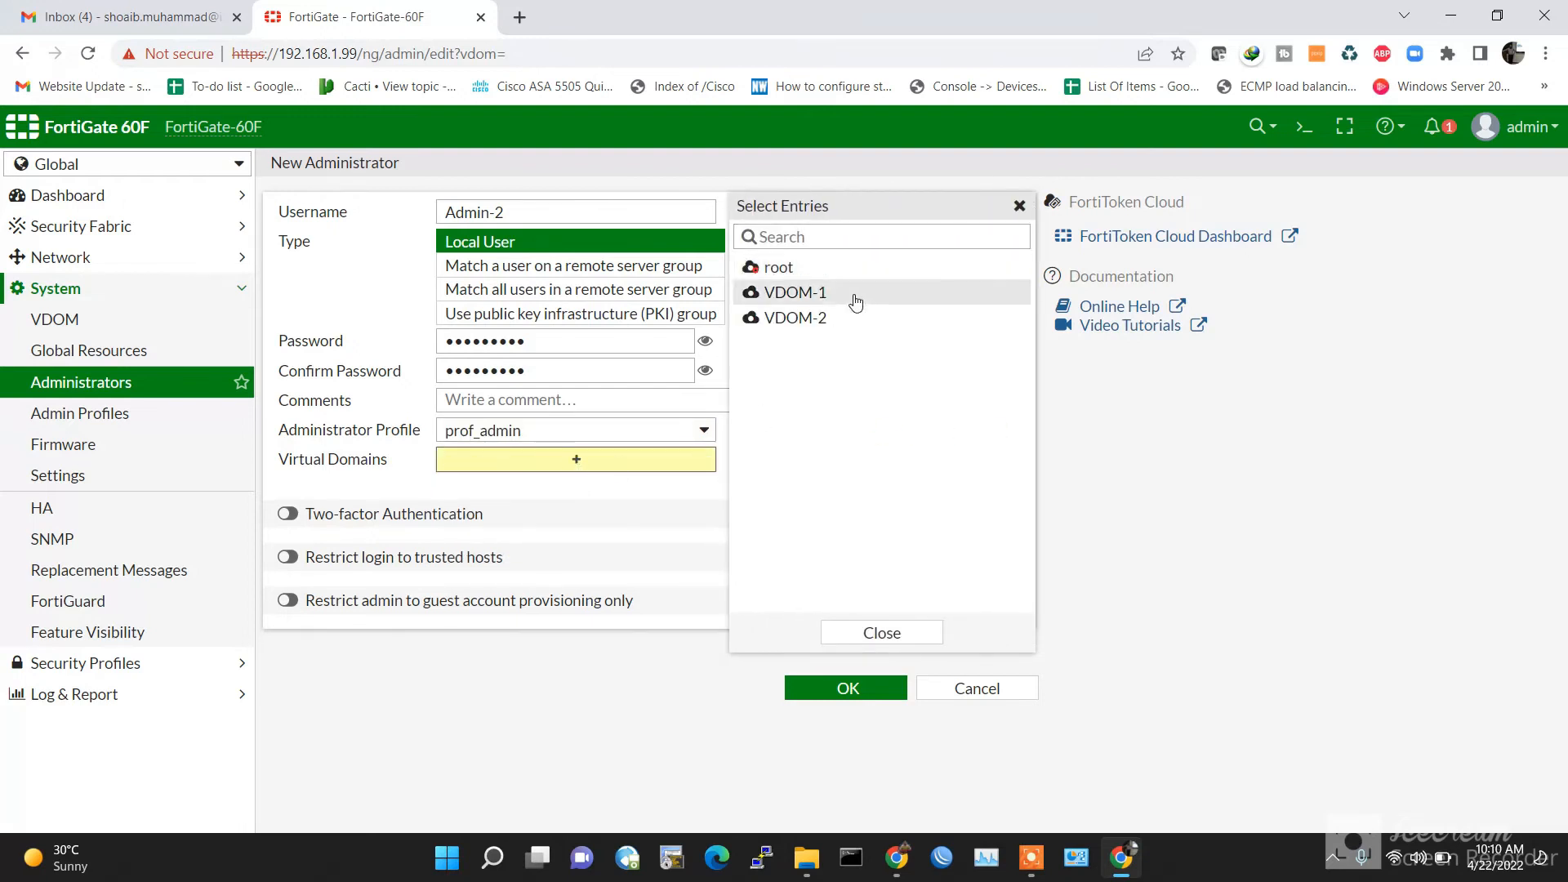
{"action": "left_click", "coordinate": [811, 319]}
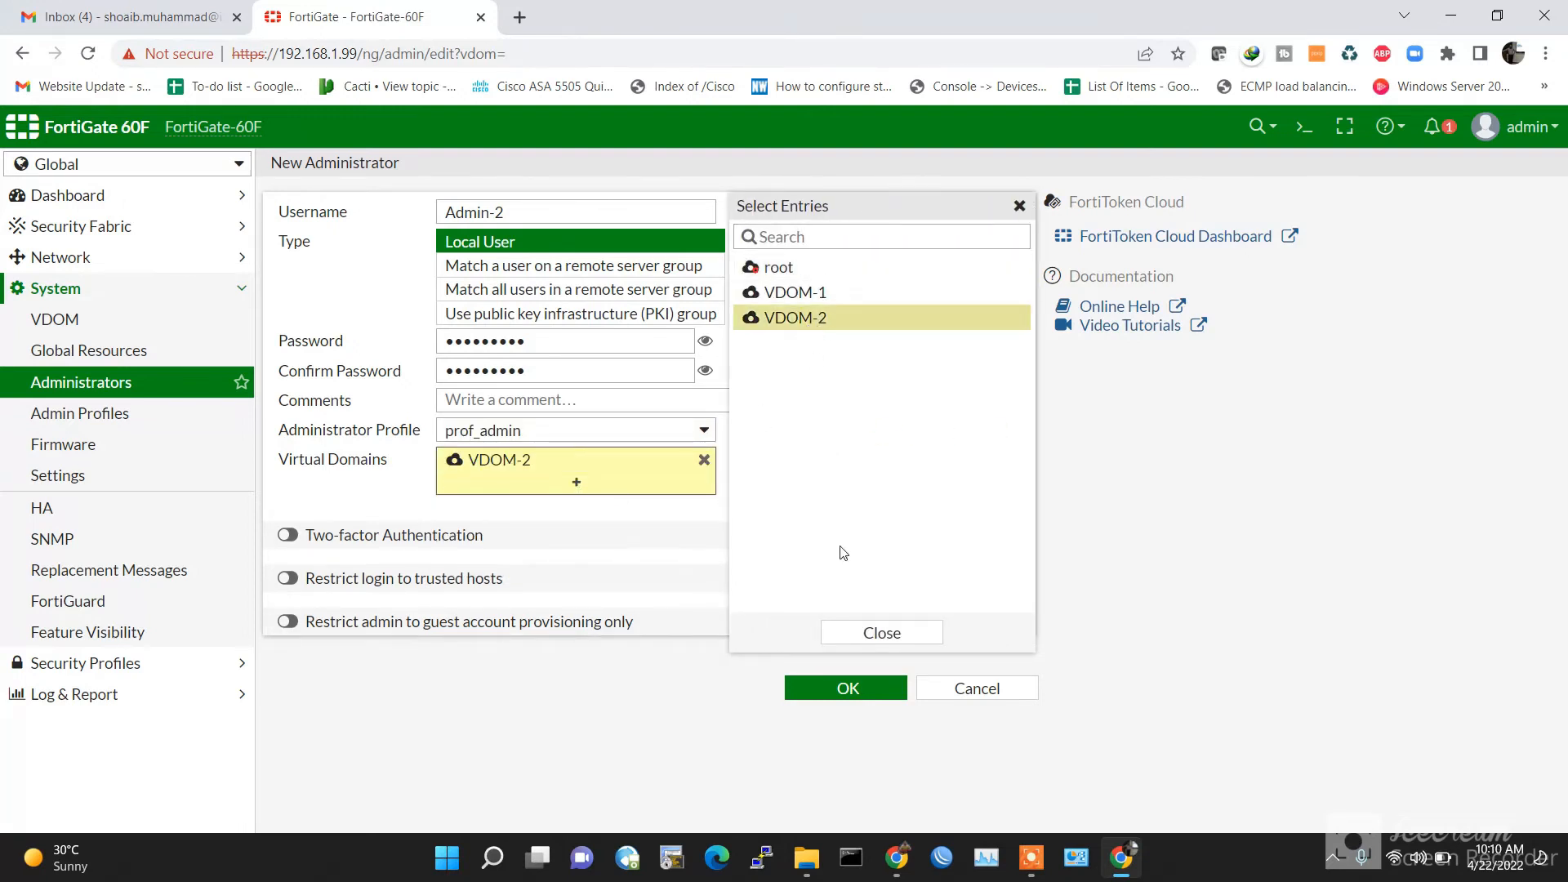
{"action": "left_click", "coordinate": [883, 638]}
{"action": "left_click", "coordinate": [869, 694]}
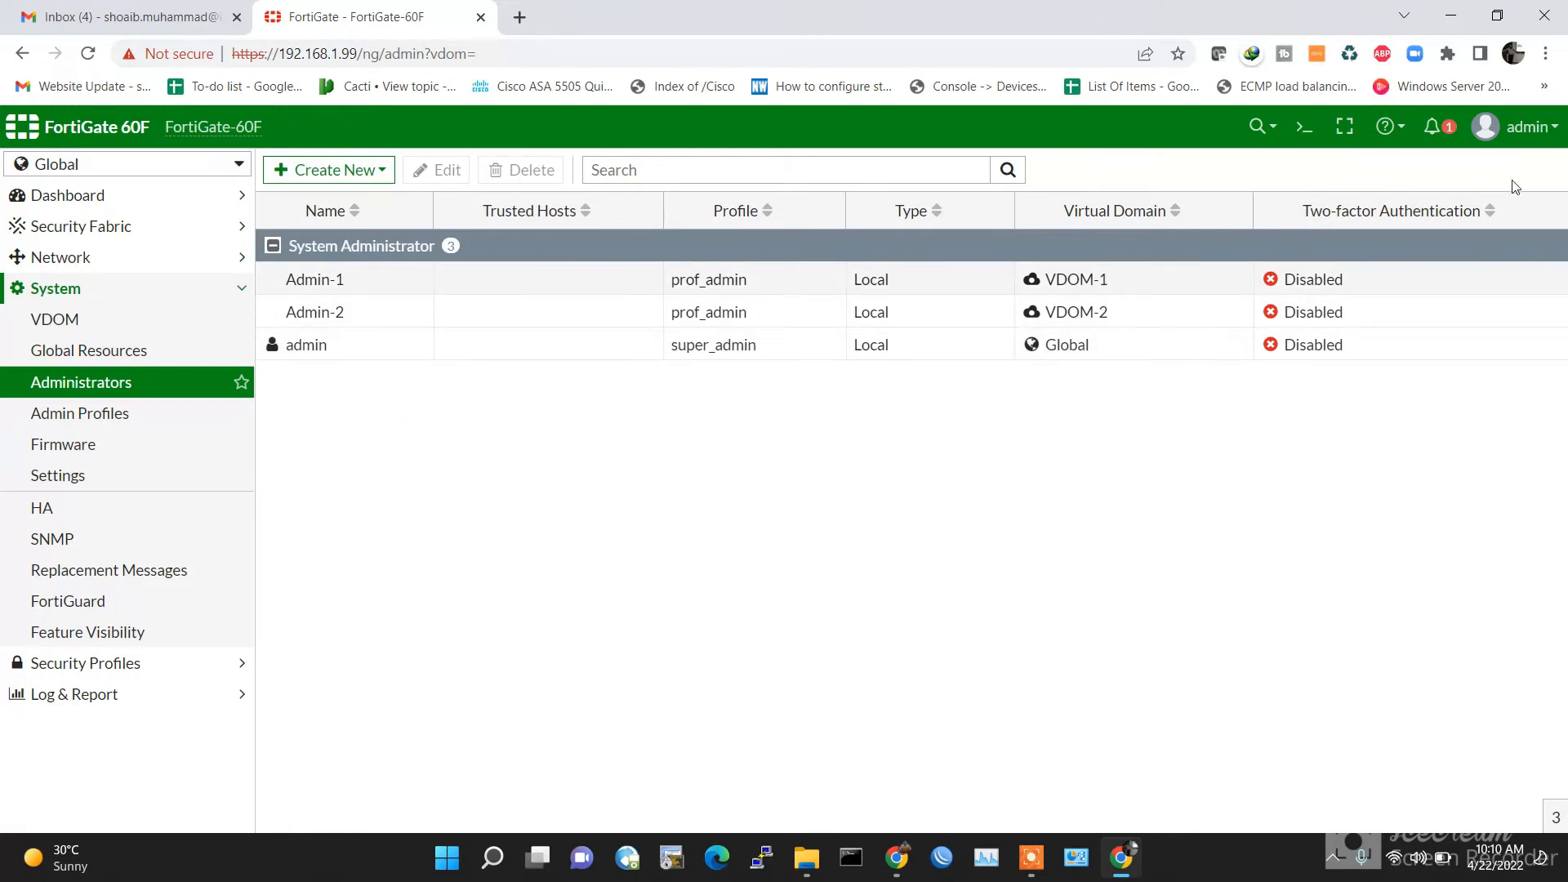
{"action": "left_click", "coordinate": [1540, 130]}
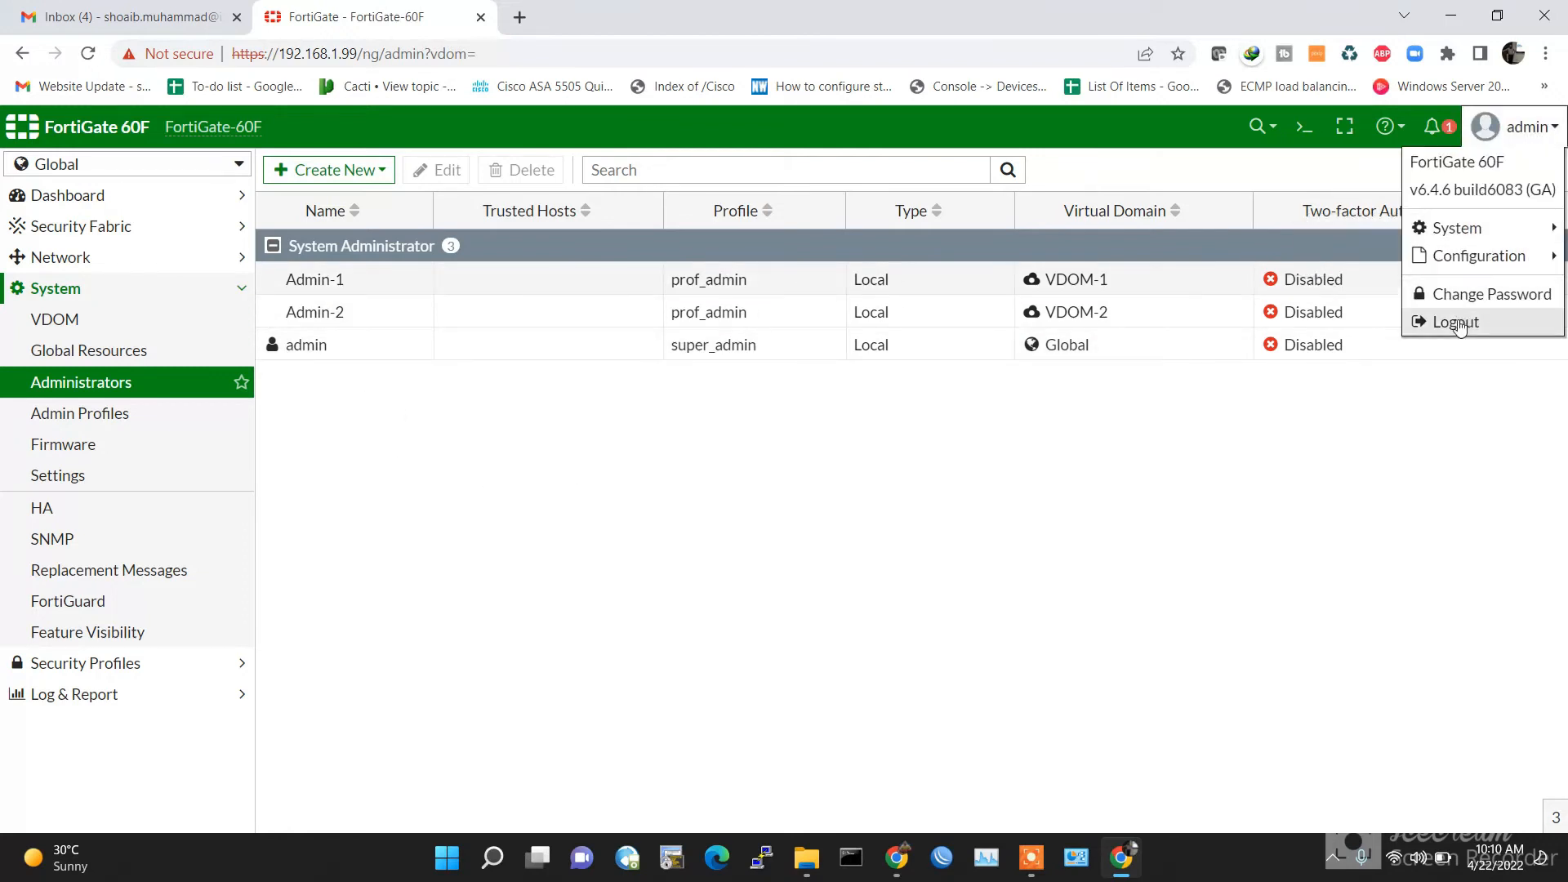
Step: Log out of the admin session and attempt a login as Admin-1
{"action": "left_click", "coordinate": [1421, 322]}
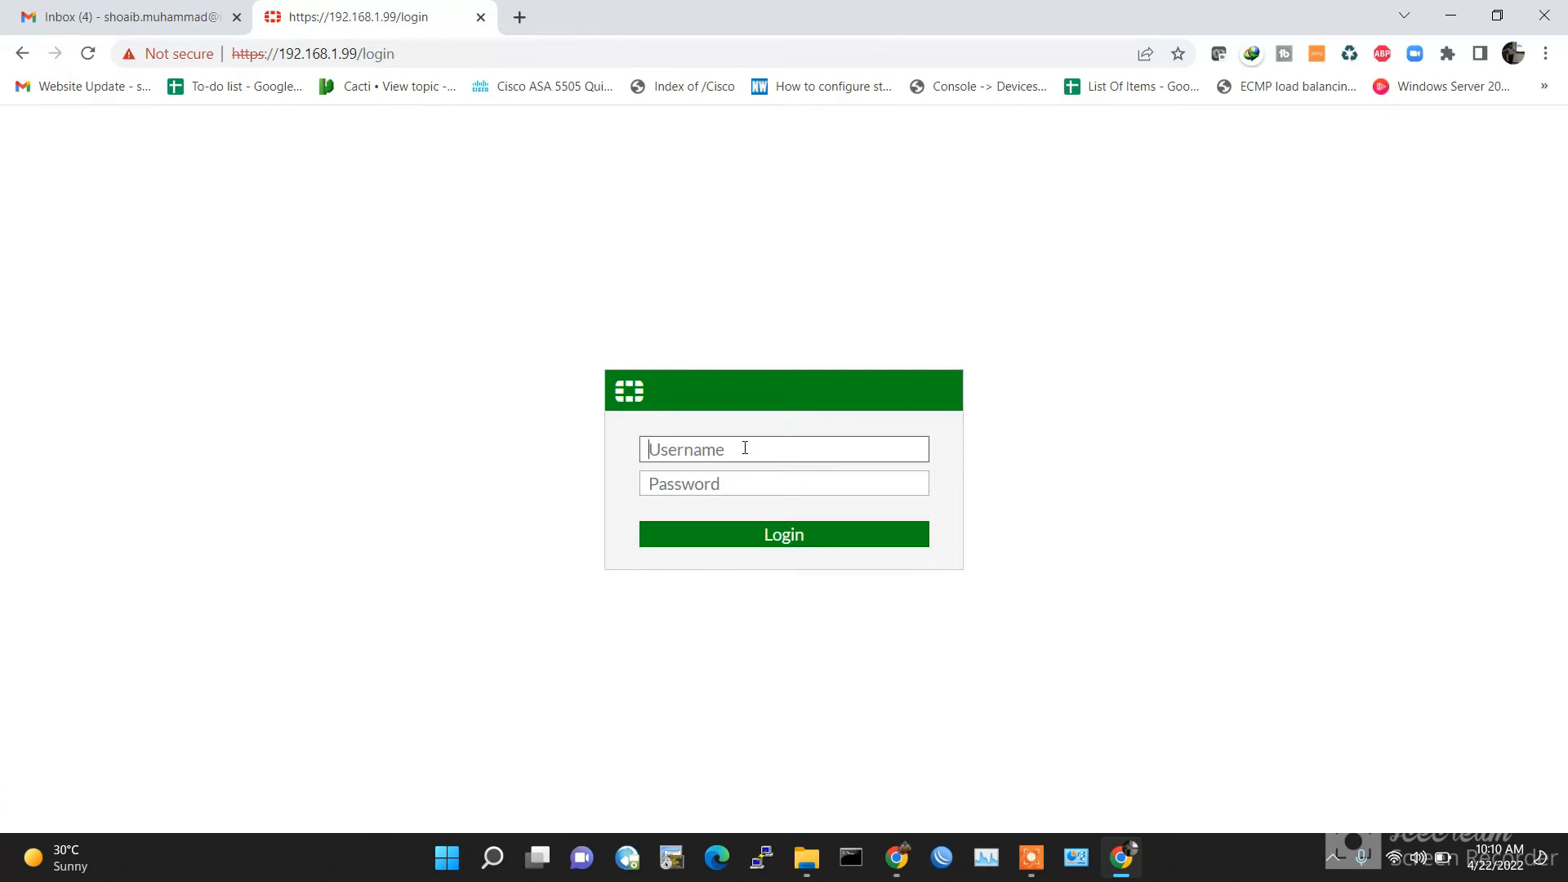
{"action": "type", "text": "Admin-1"}
{"action": "key", "text": "Tab"}
{"action": "type", "text": "a"}
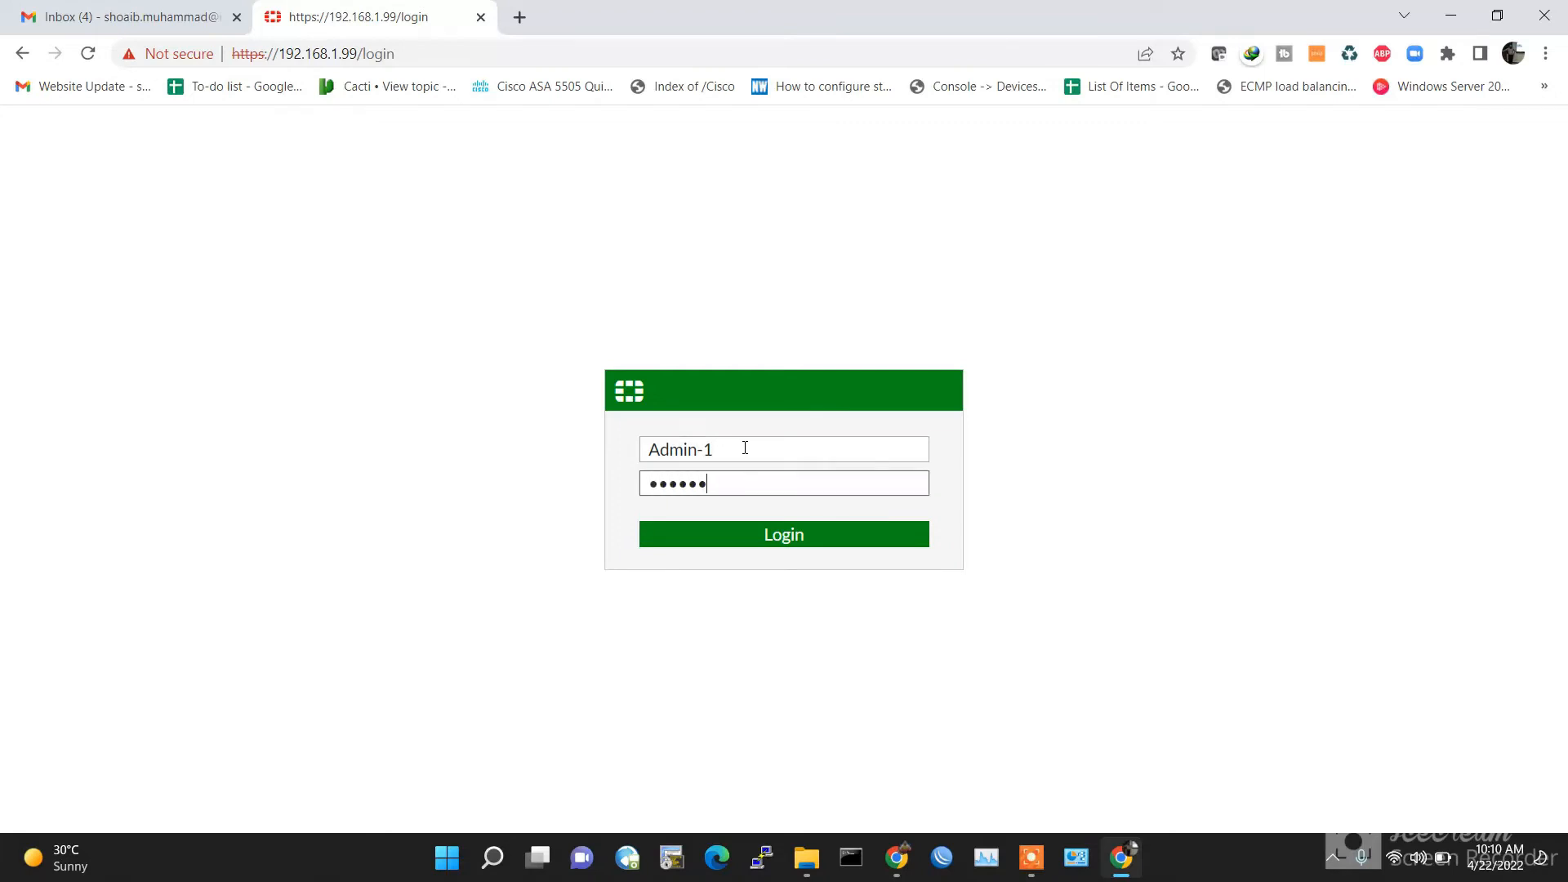
{"action": "key", "text": "Return"}
Step: Enter username Admin-2 and its password on the login page
{"action": "type", "text": "adm"}
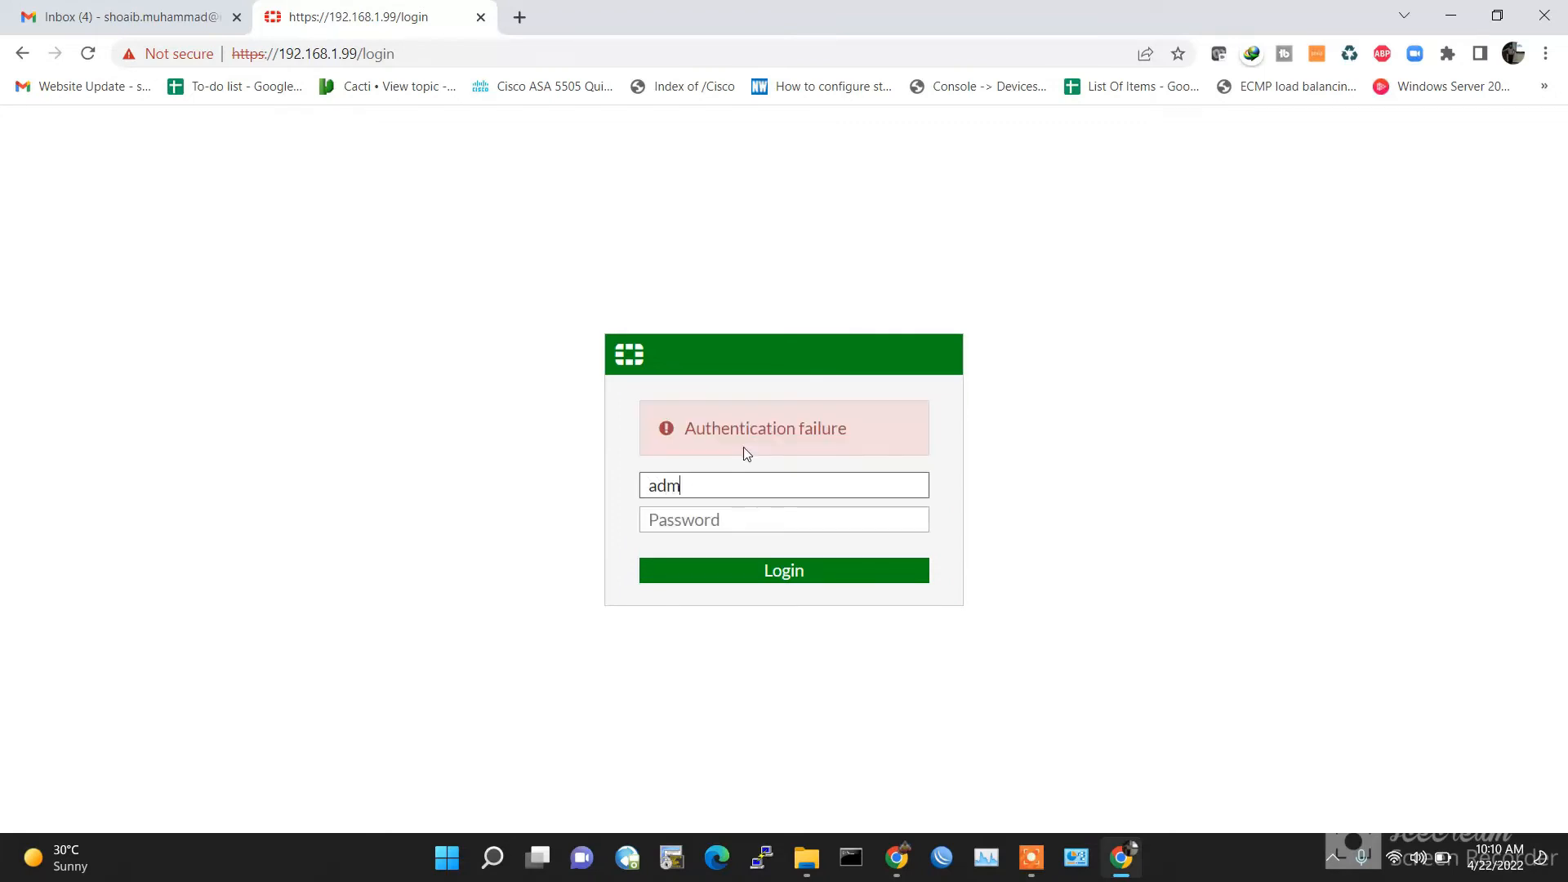
{"action": "key", "text": "BackSpace"}
{"action": "key", "text": "BackSpace"}
{"action": "type", "text": "Admin-2"}
{"action": "key", "text": "Tab"}
{"action": "type", "text": "admin"}
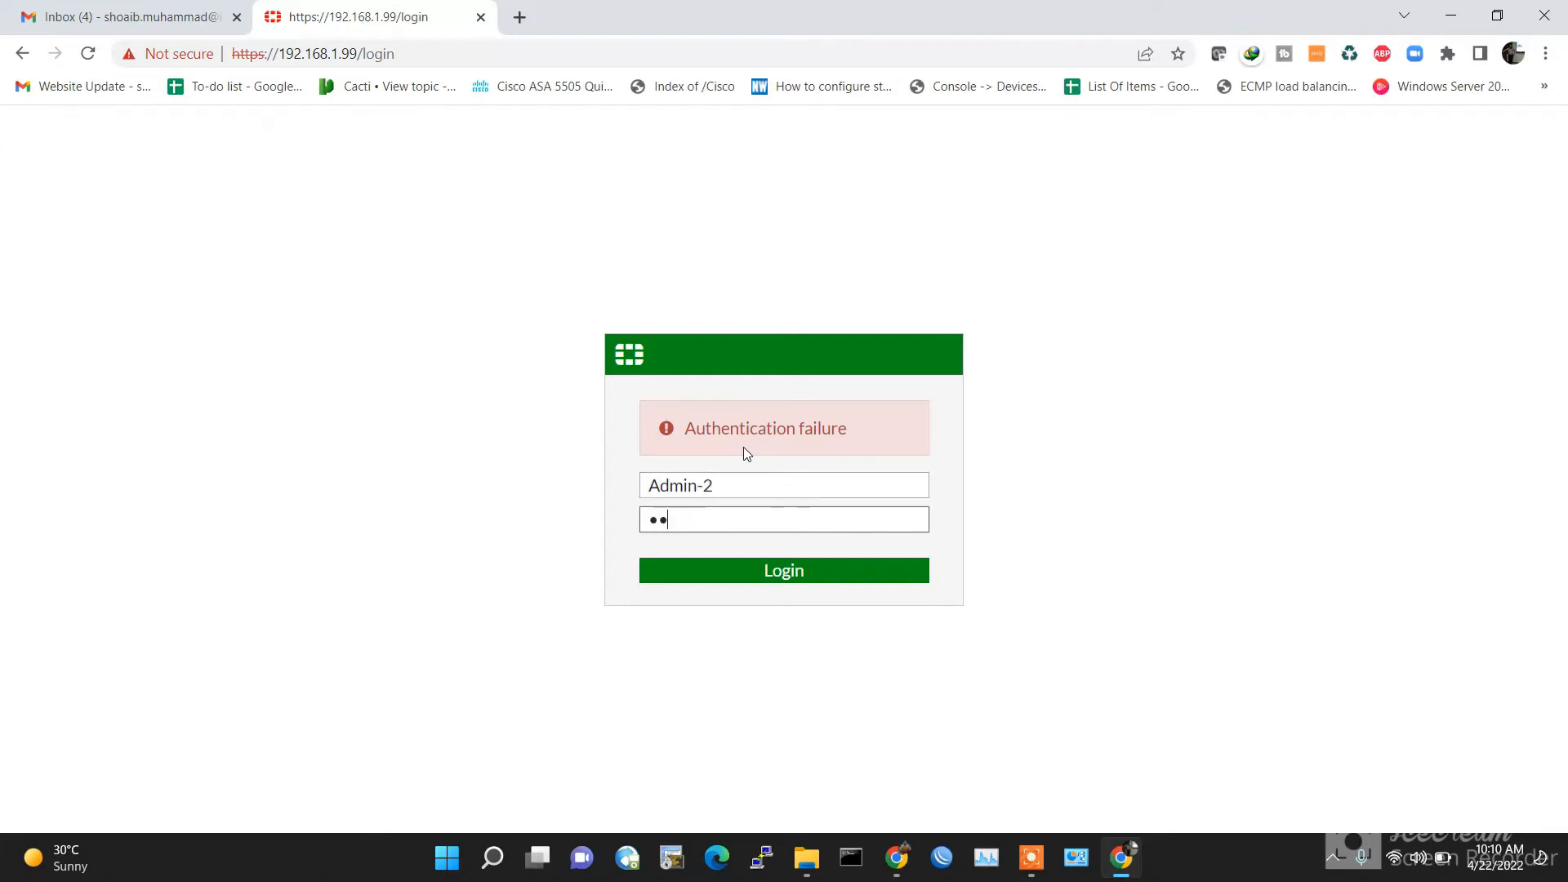
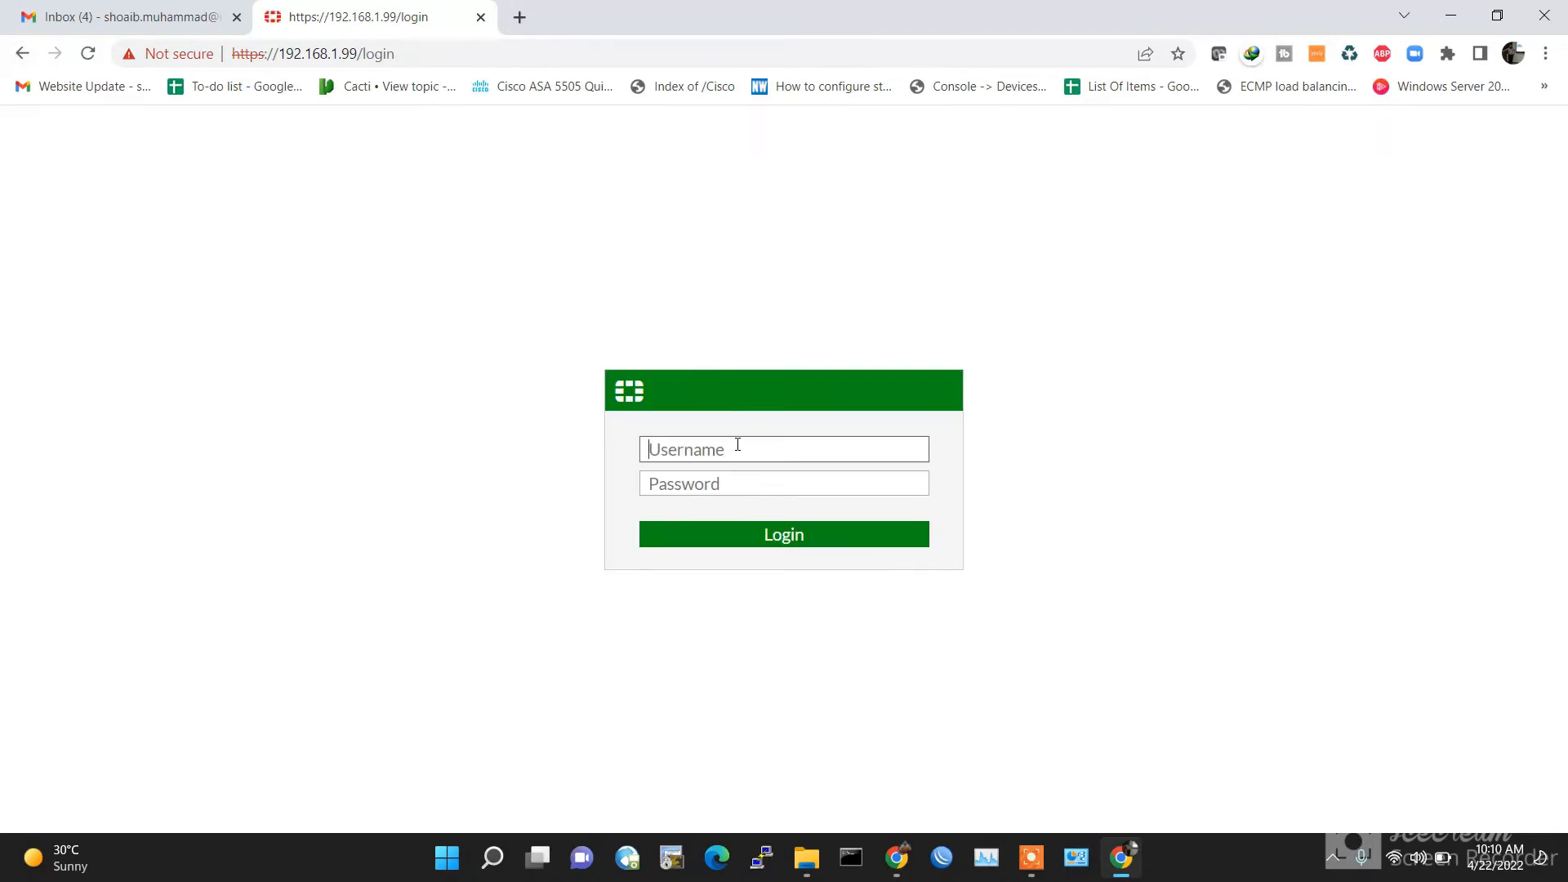
Step: Log back into the FortiGate GUI as admin with the admin password
{"action": "type", "text": "admin"}
{"action": "key", "text": "Tab"}
{"action": "type", "text": "•••••••••"}
{"action": "key", "text": "Return"}
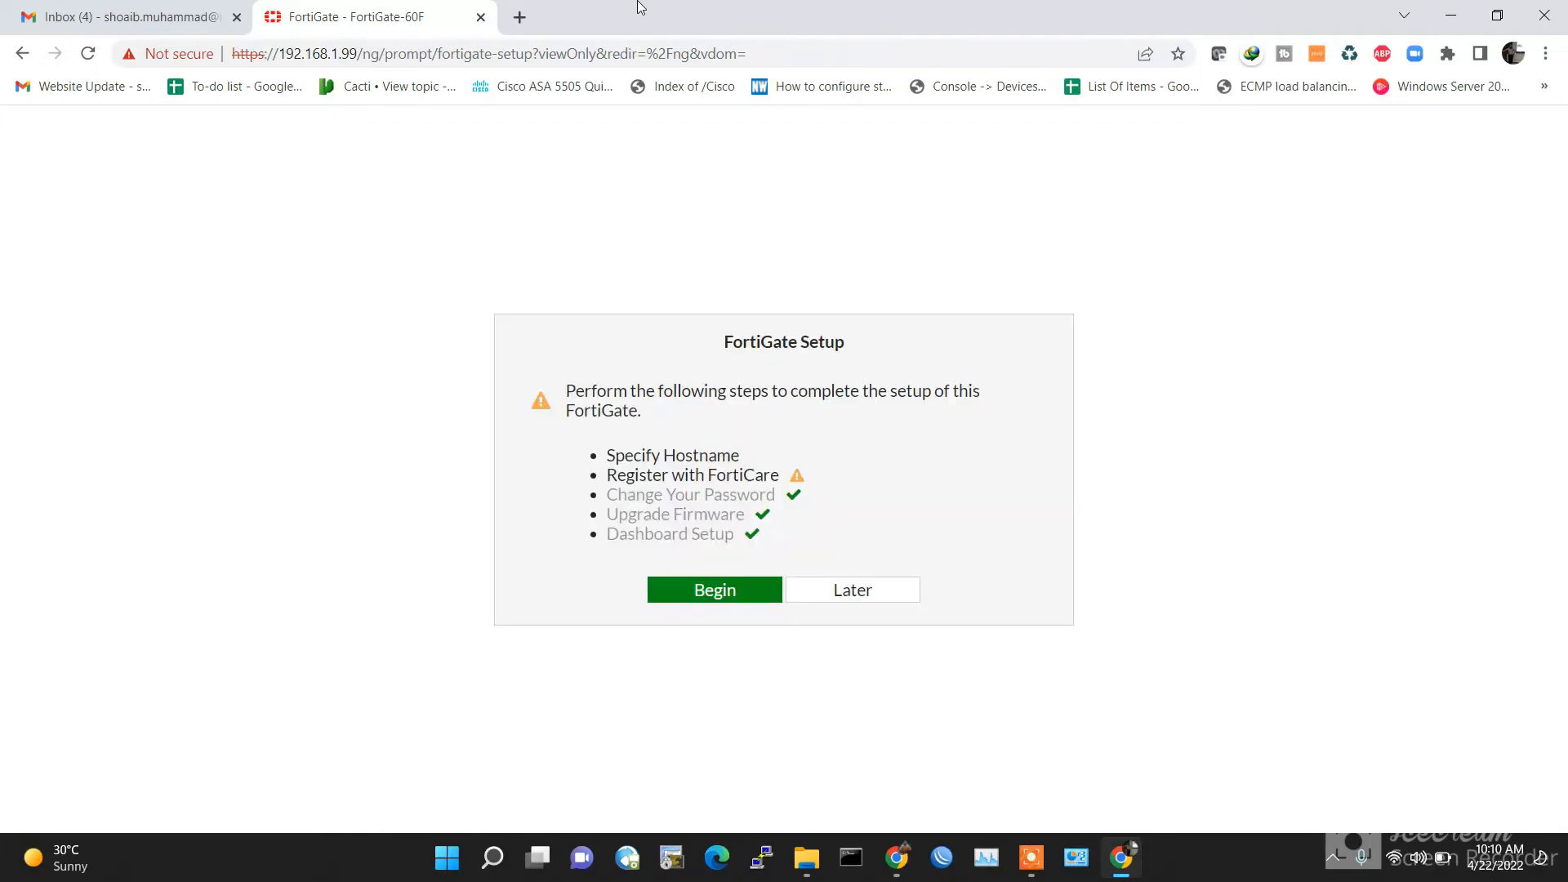
Step: Dismiss the setup prompt and FortiOS notice, then review the System > Administrators list
{"action": "left_click", "coordinate": [882, 589]}
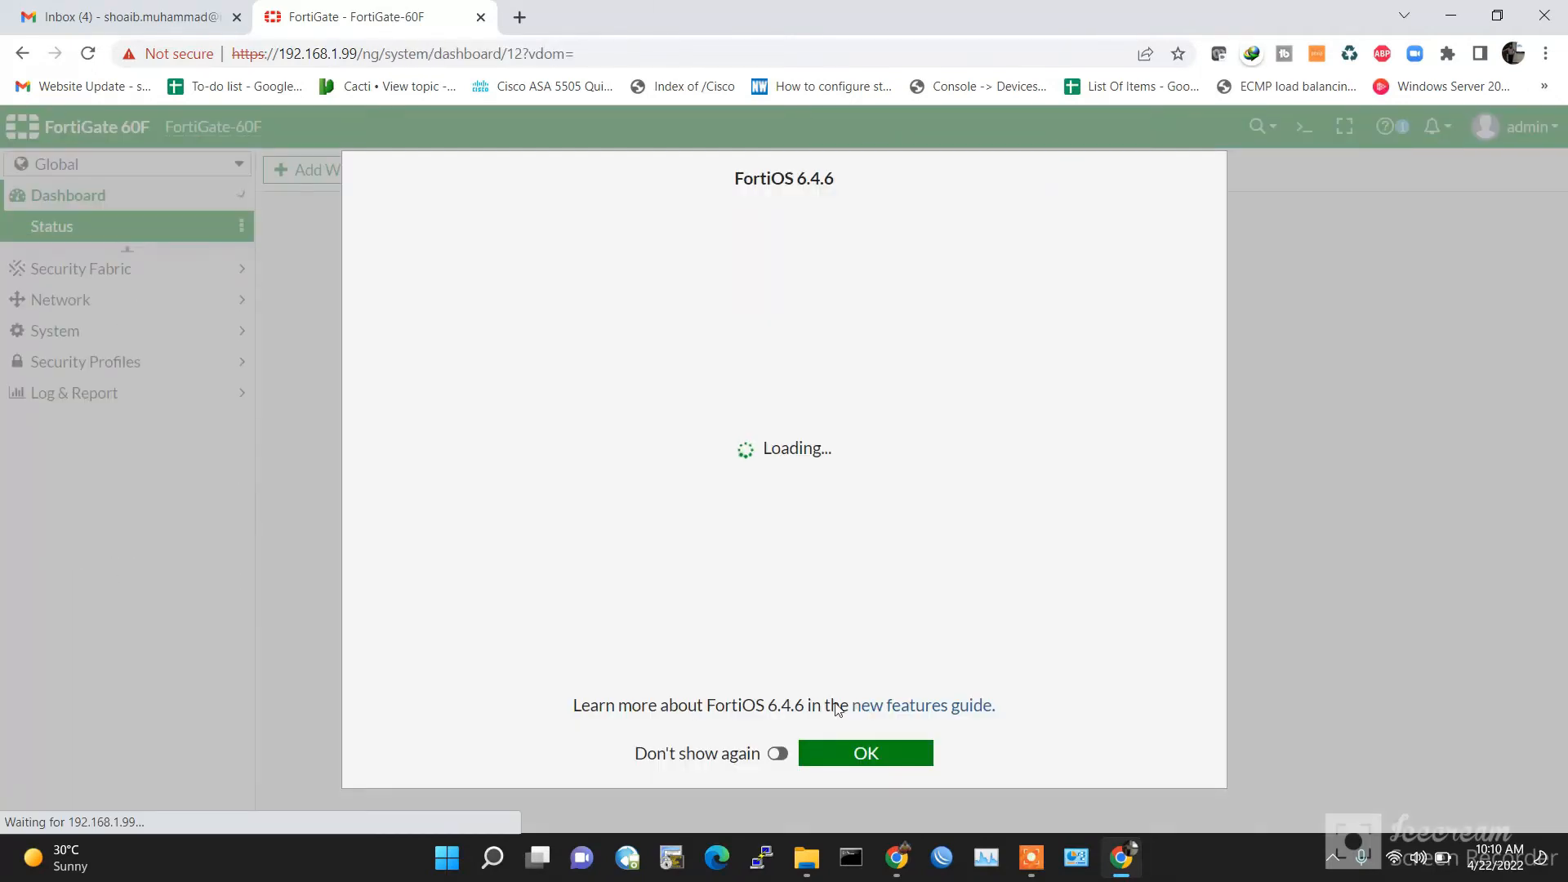
{"action": "left_click", "coordinate": [849, 751]}
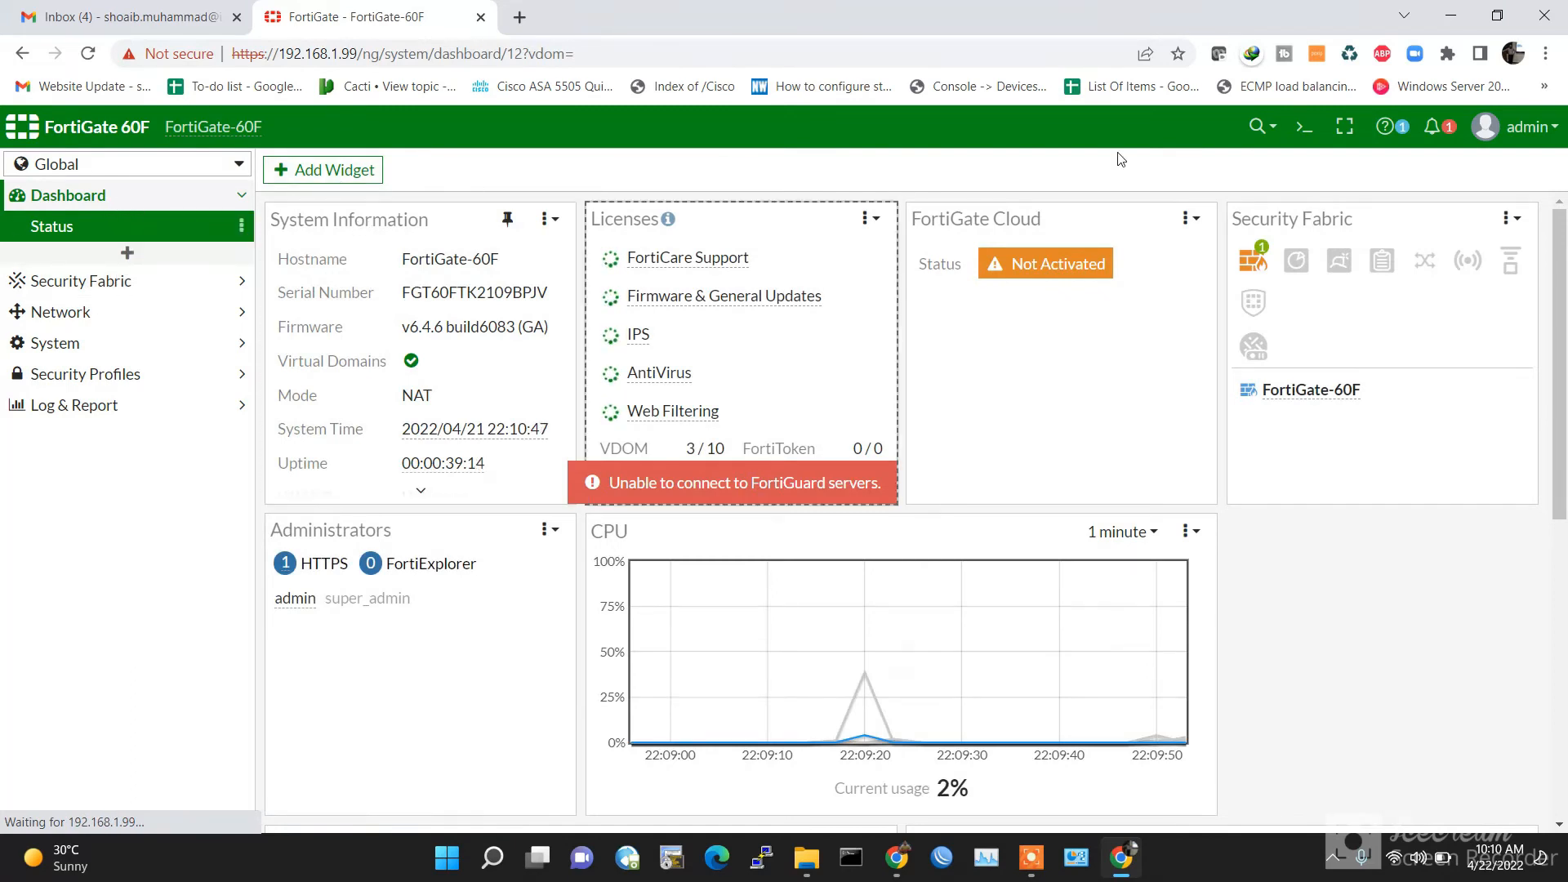
{"action": "left_click", "coordinate": [59, 343]}
{"action": "left_click", "coordinate": [85, 384]}
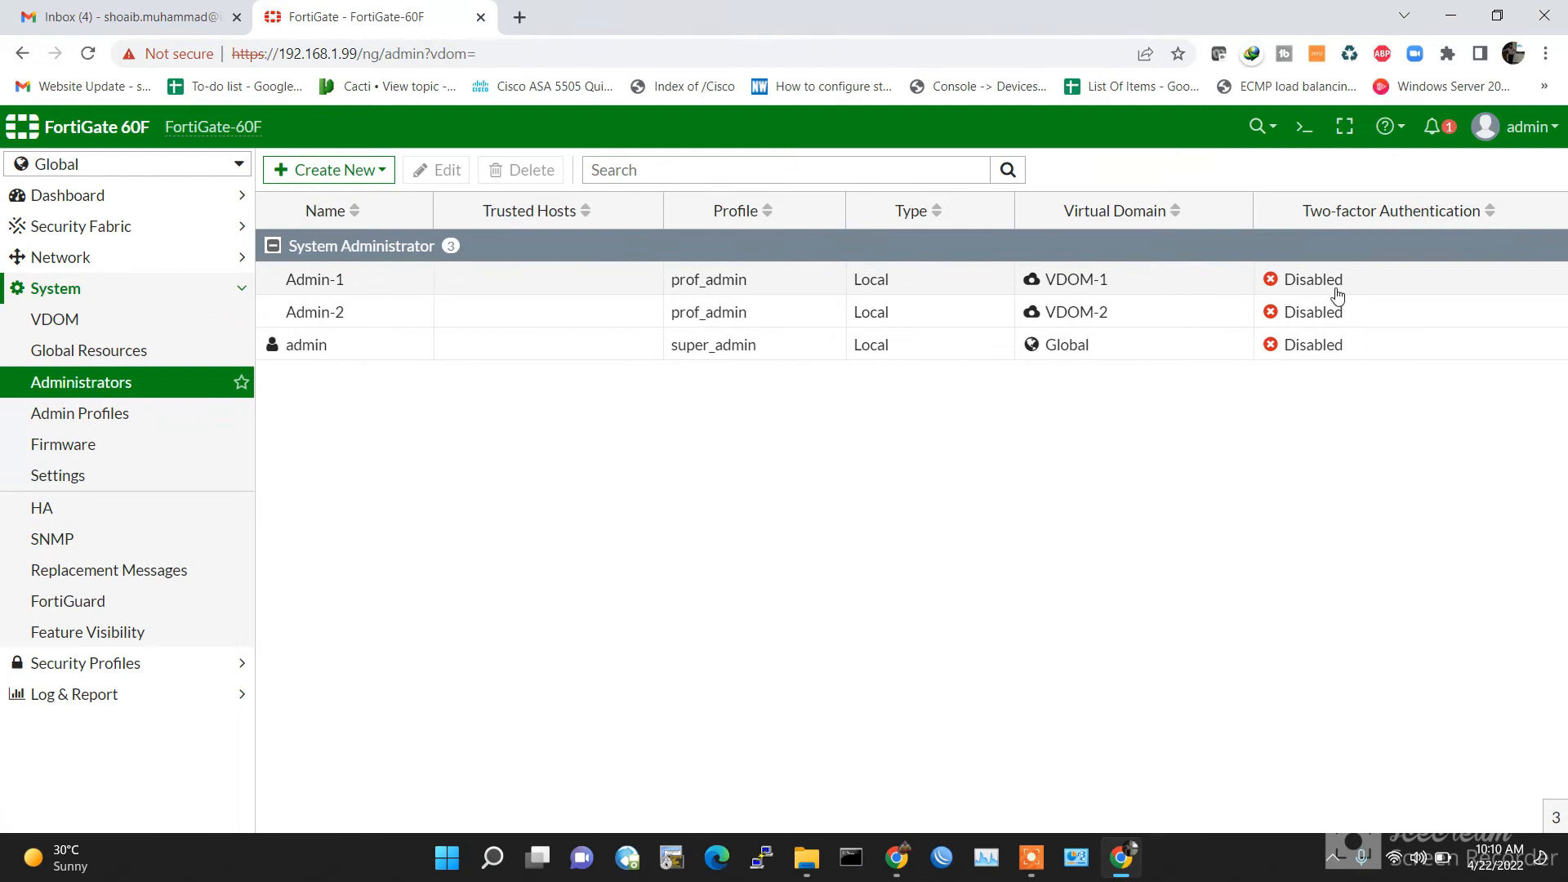
{"action": "left_click", "coordinate": [1530, 131]}
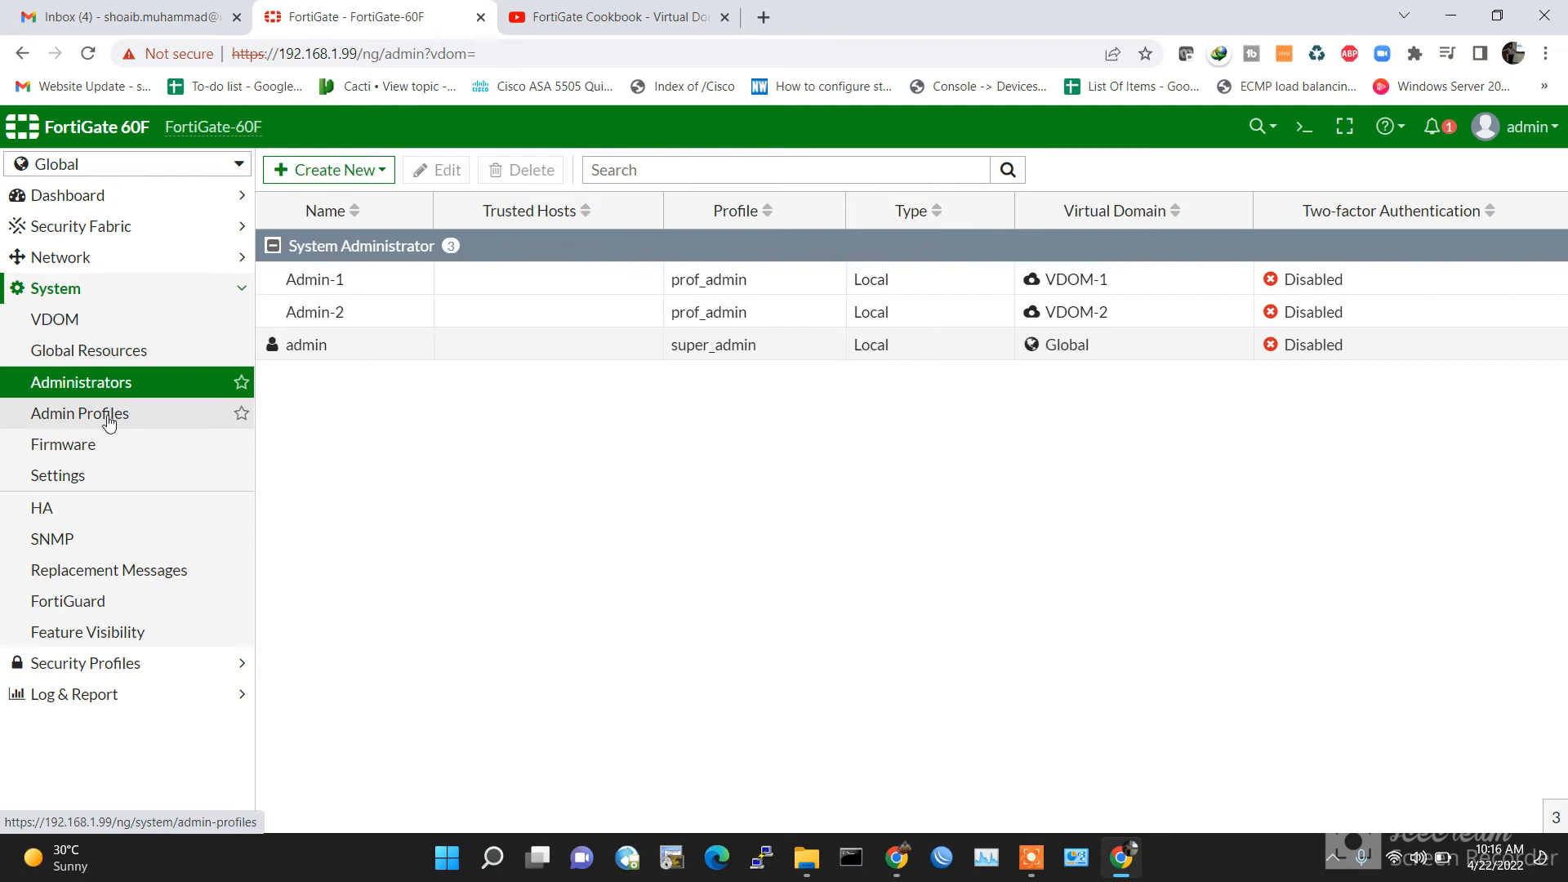
{"action": "left_click", "coordinate": [65, 257]}
Step: Open LAN-FOR_OUR-NET (internal1) for editing and set its role to LAN
{"action": "left_click", "coordinate": [74, 286]}
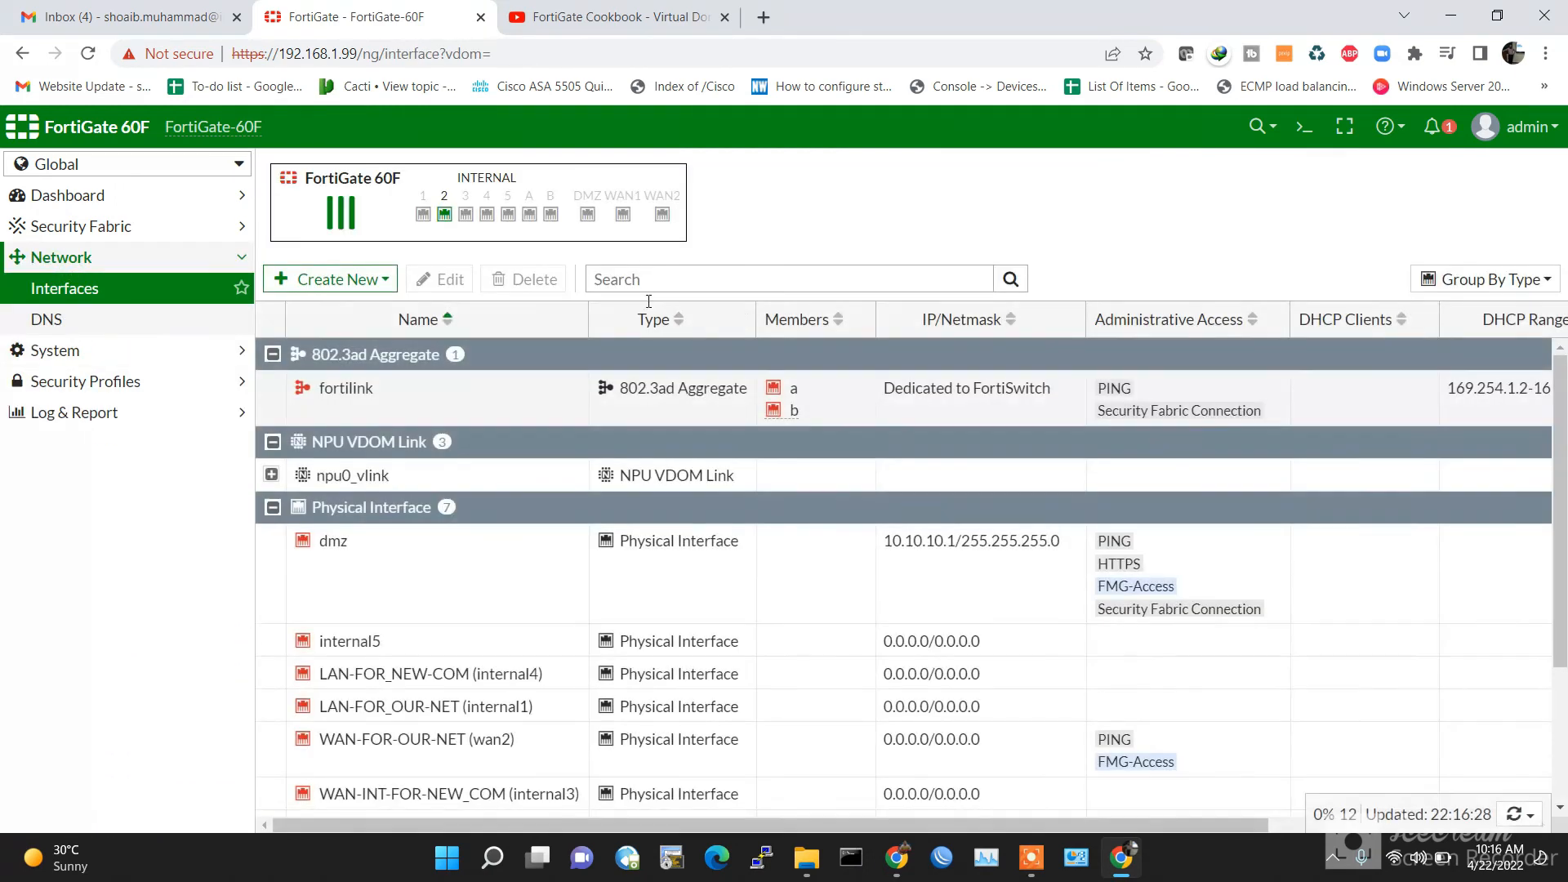
{"action": "scroll", "coordinate": [812, 605], "scroll_direction": "down", "scroll_amount": 1}
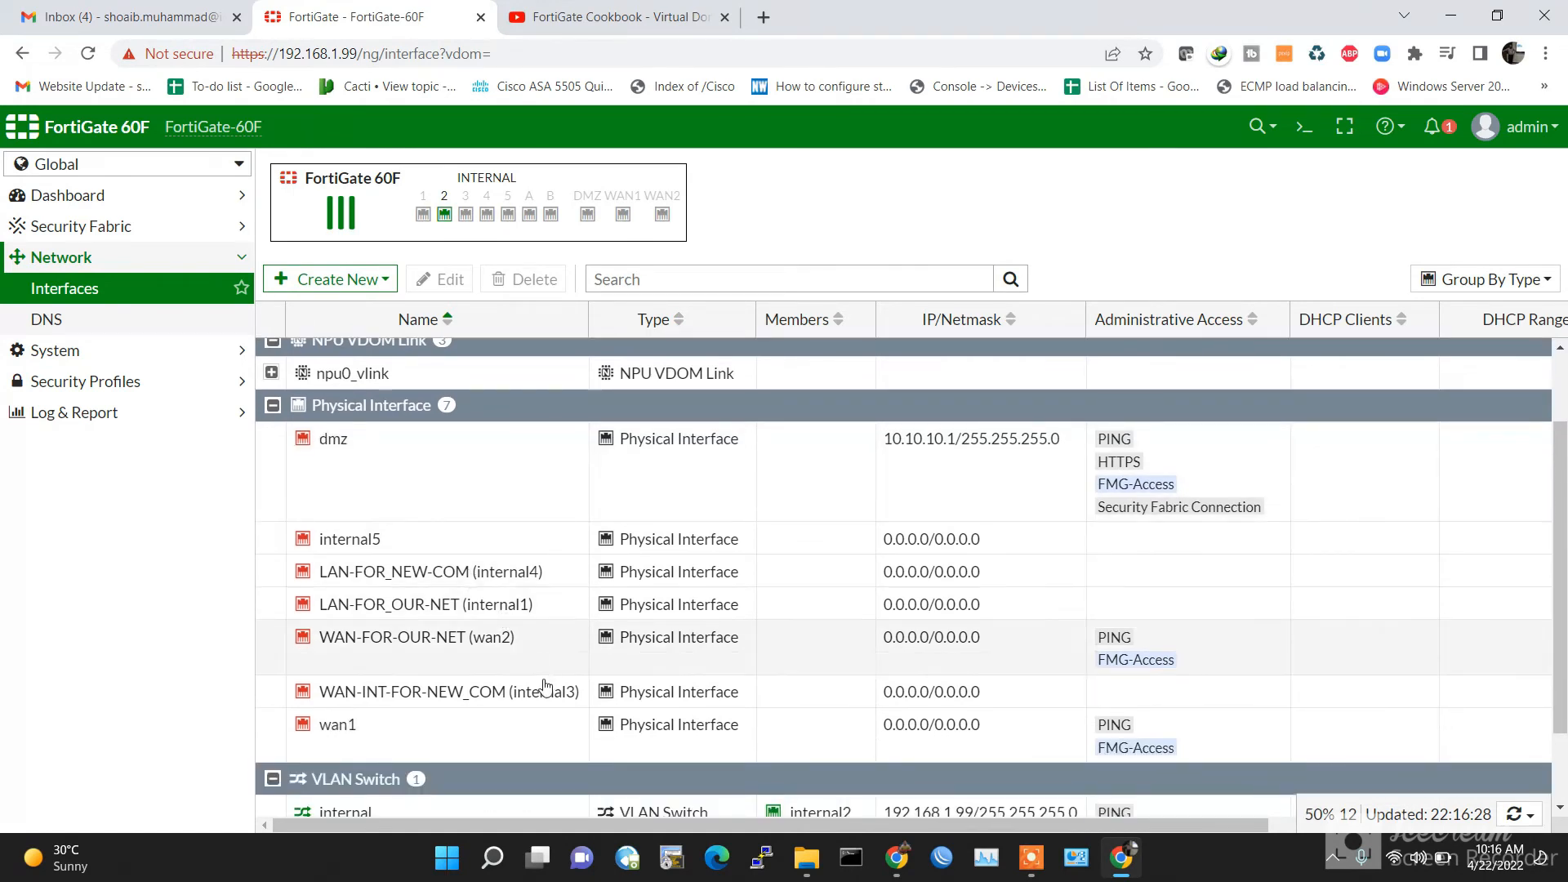
{"action": "left_click", "coordinate": [441, 609]}
{"action": "double_click", "coordinate": [424, 614]}
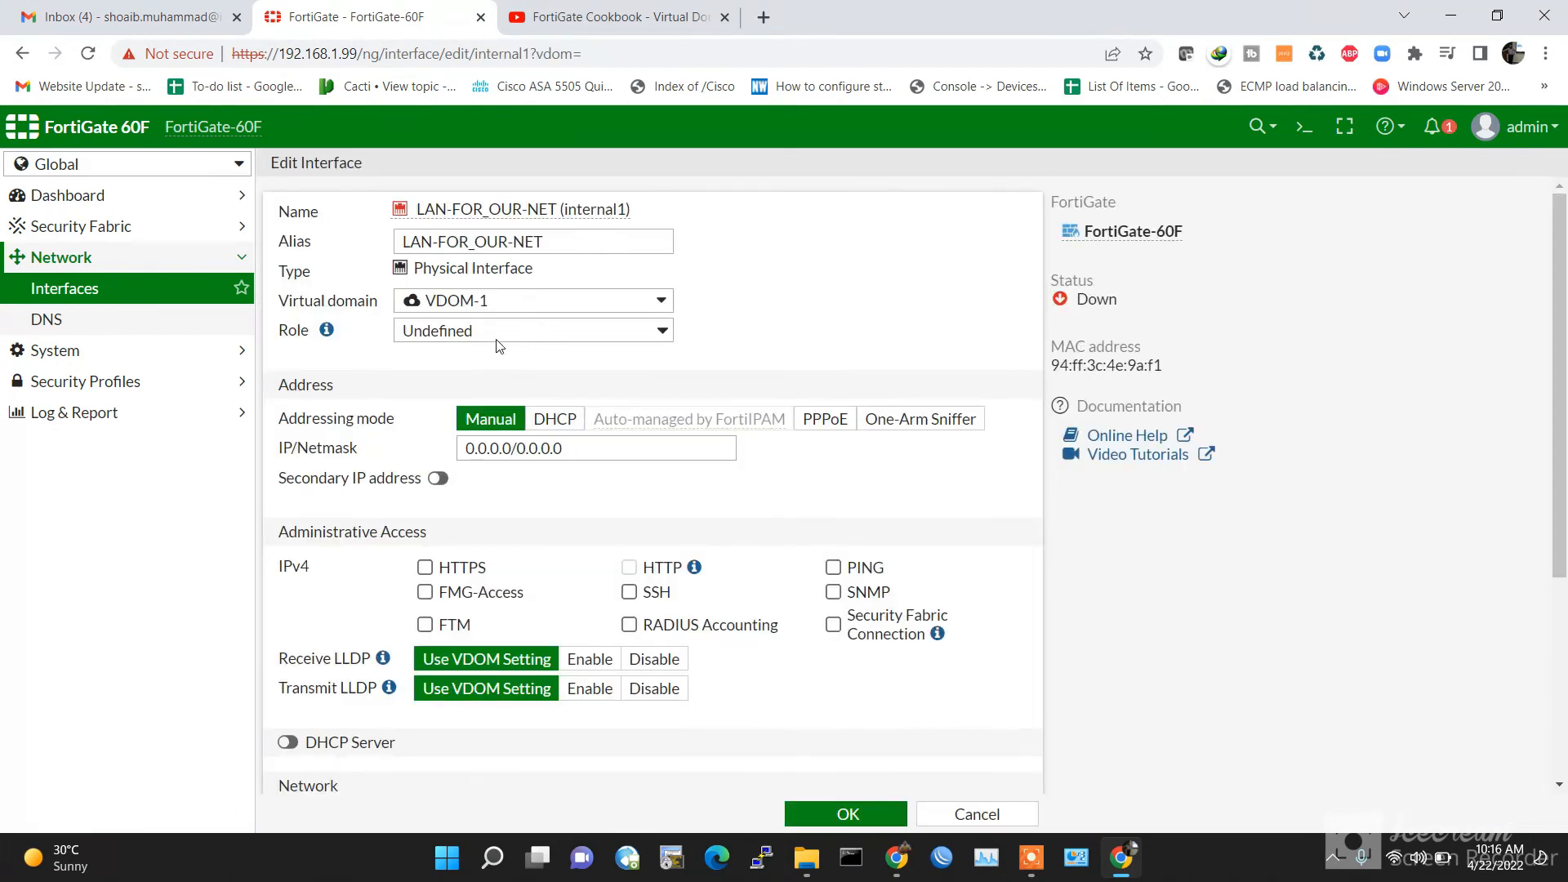
{"action": "left_click", "coordinate": [499, 335]}
{"action": "left_click", "coordinate": [501, 352]}
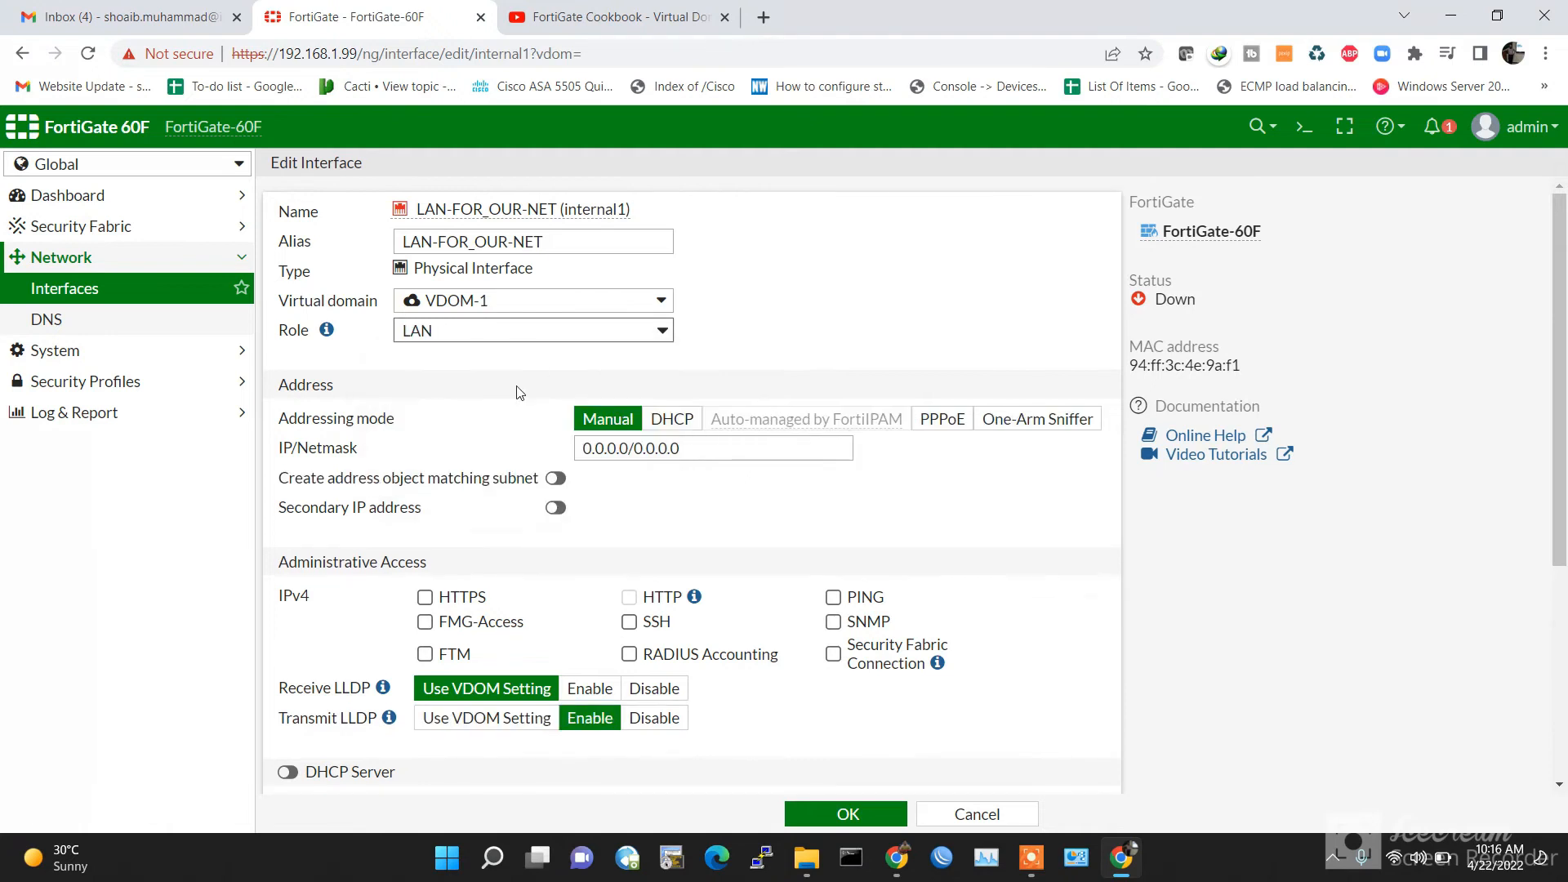
Step: Set internal1 to 192.168.2.99/24, allow HTTPS, HTTP, PING, SSH and SNMP, and save
{"action": "triple_click", "coordinate": [718, 452]}
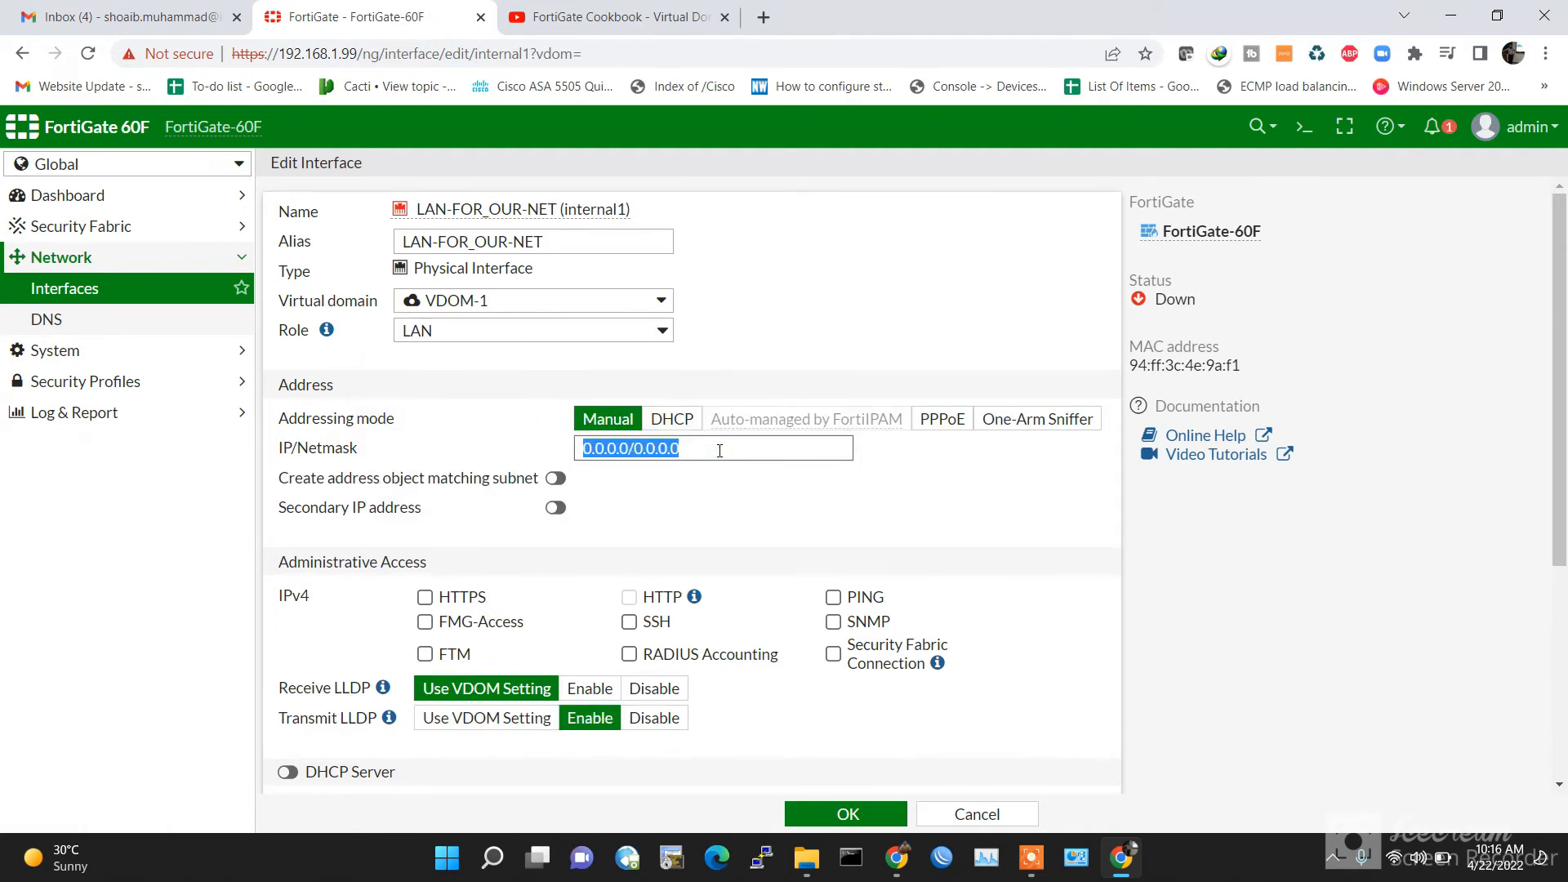
{"action": "type", "text": "192.168.2.99"}
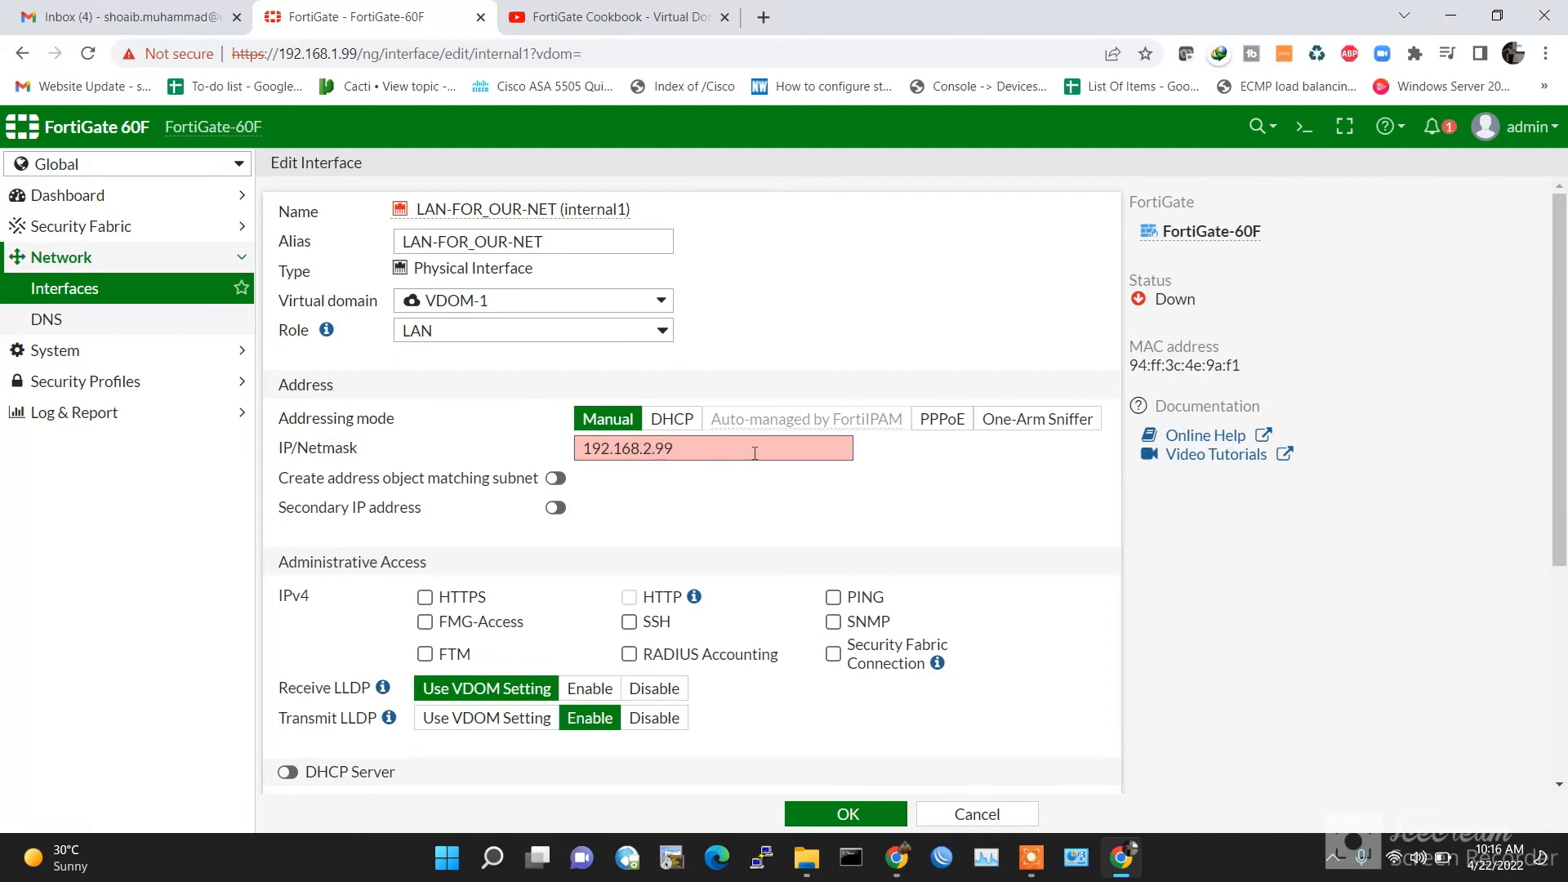
{"action": "type", "text": "/24"}
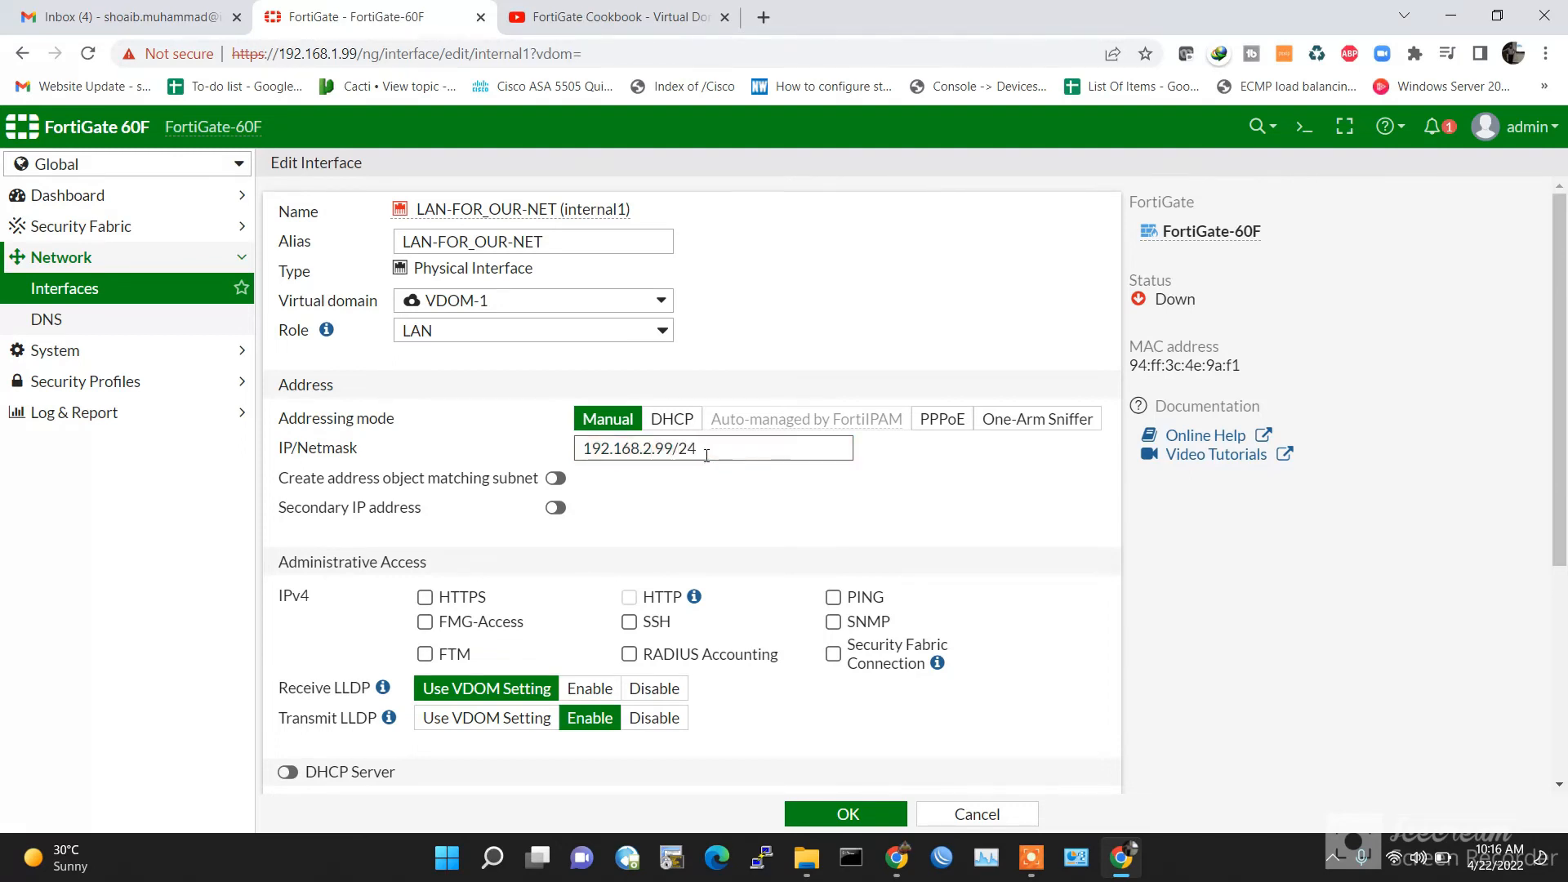
{"action": "left_click", "coordinate": [425, 597]}
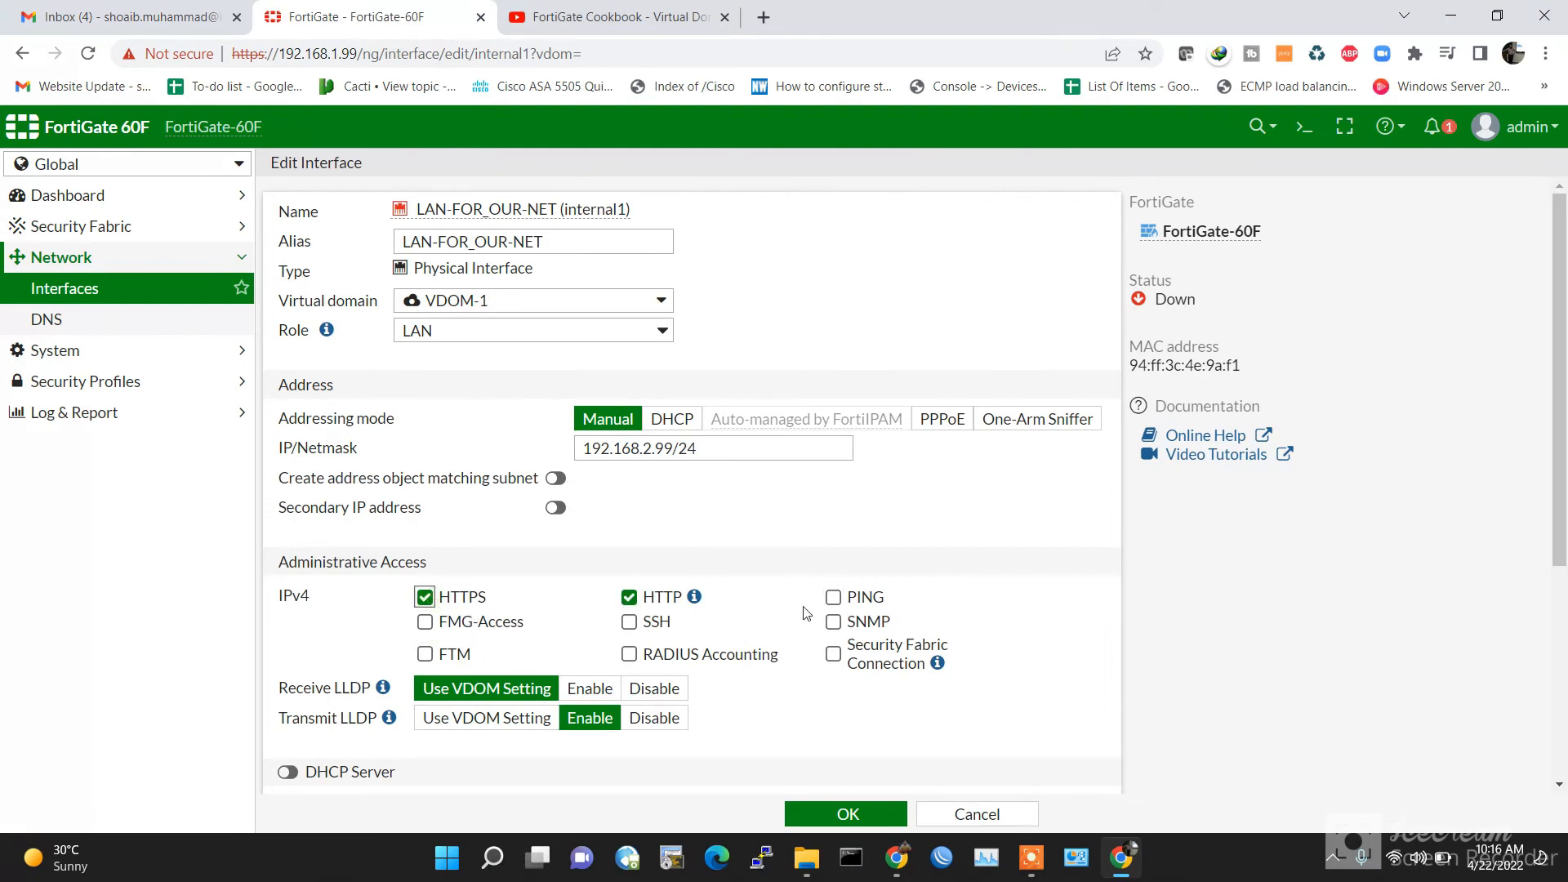
{"action": "left_click", "coordinate": [833, 597]}
{"action": "left_click", "coordinate": [629, 622]}
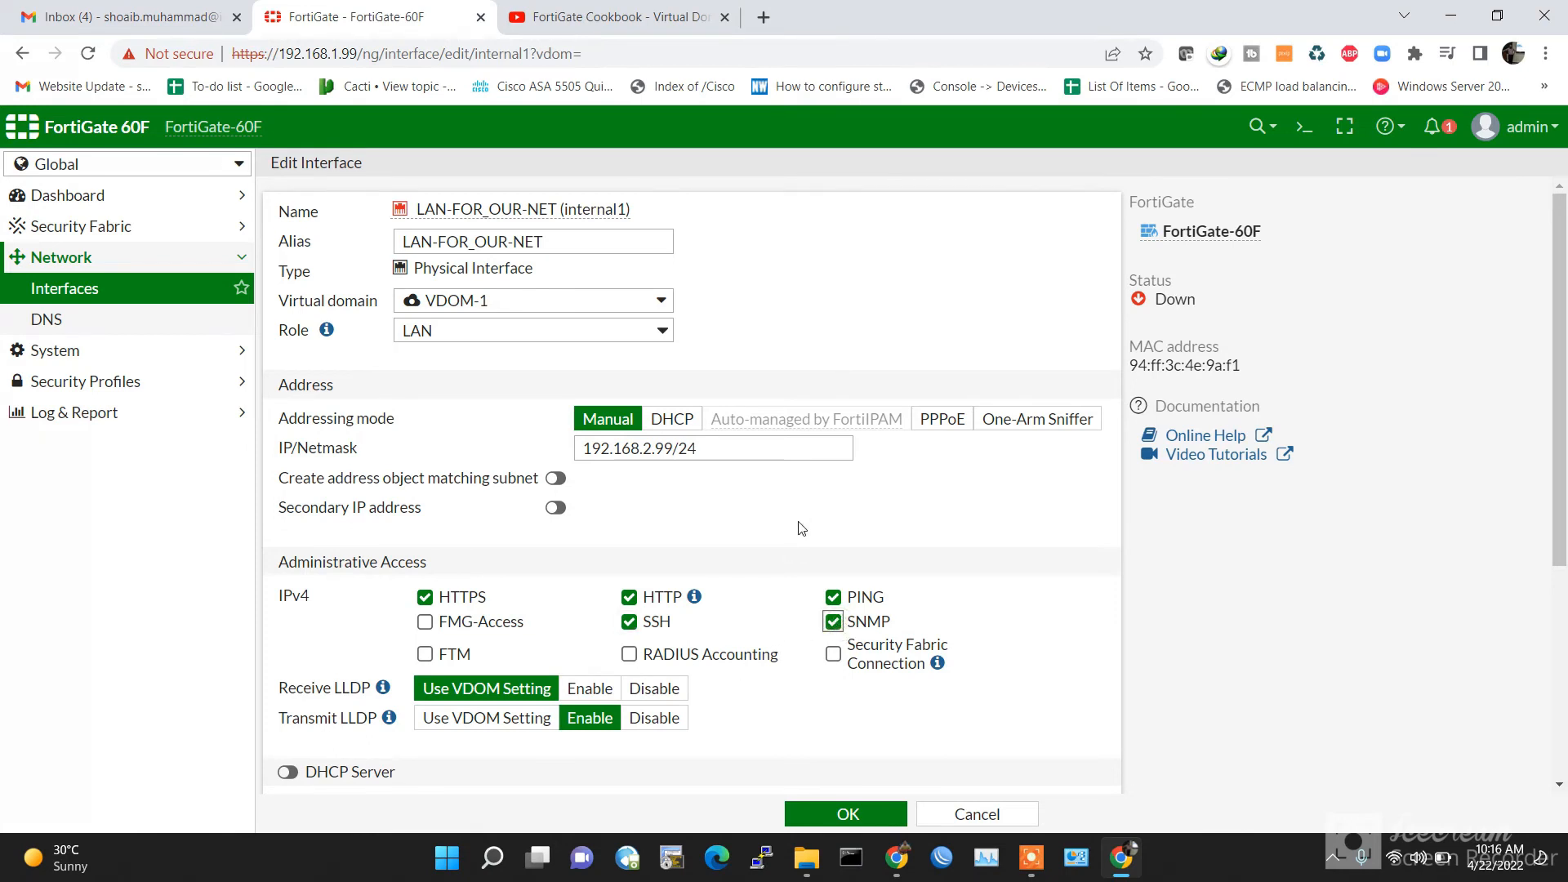
{"action": "scroll", "coordinate": [837, 576], "scroll_direction": "down", "scroll_amount": 3}
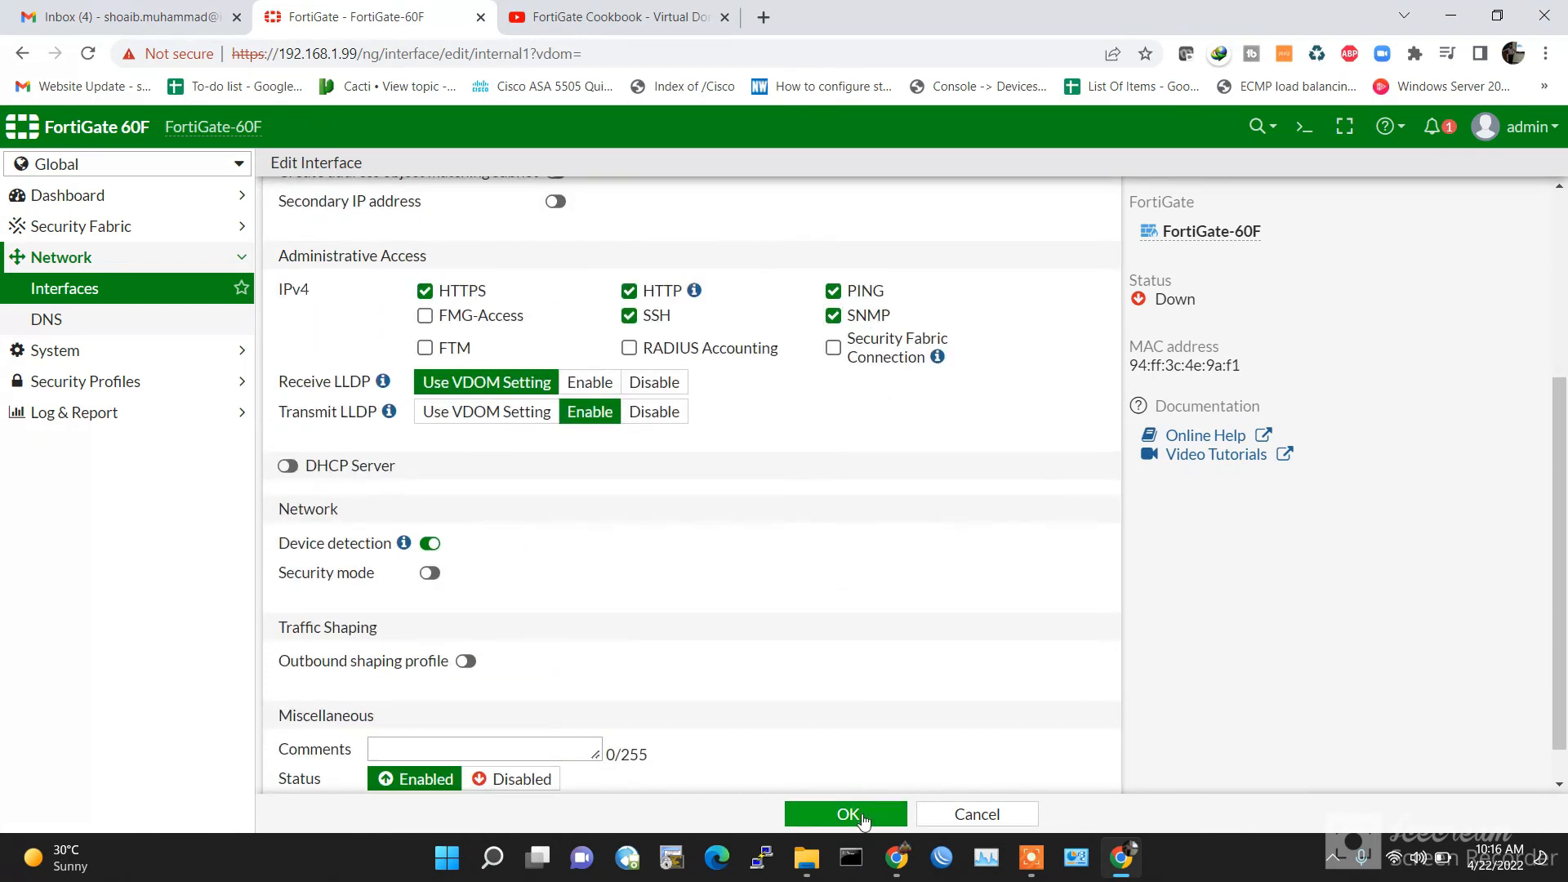
{"action": "left_click", "coordinate": [849, 815]}
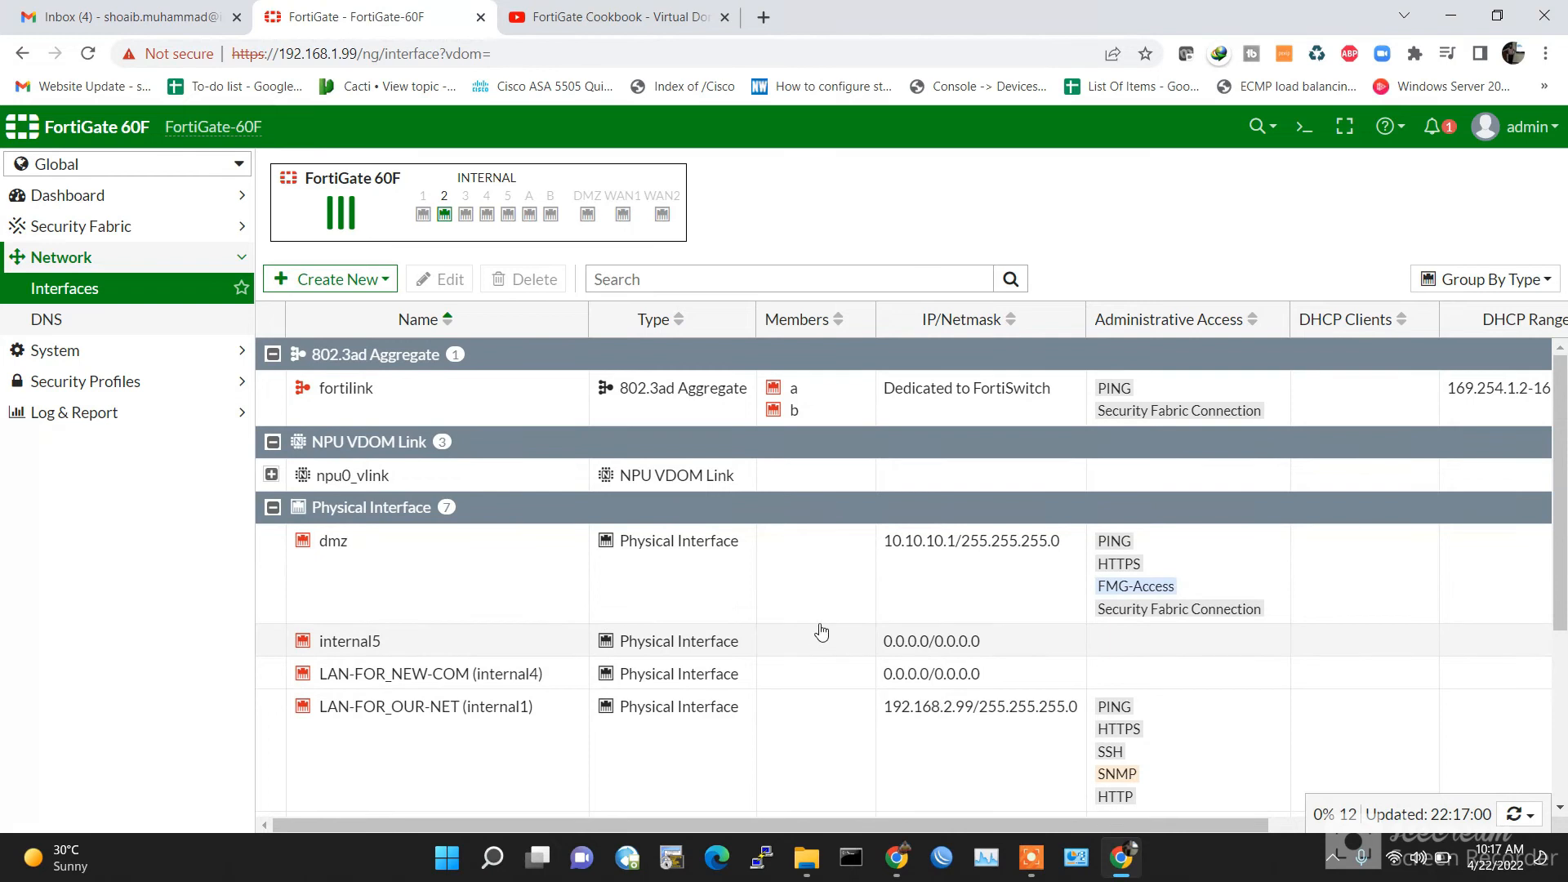
Step: Open LAN-FOR_NEW-COM (internal4) and change its address to 192.168.3.99/24
{"action": "scroll", "coordinate": [849, 646], "scroll_direction": "down", "scroll_amount": 3}
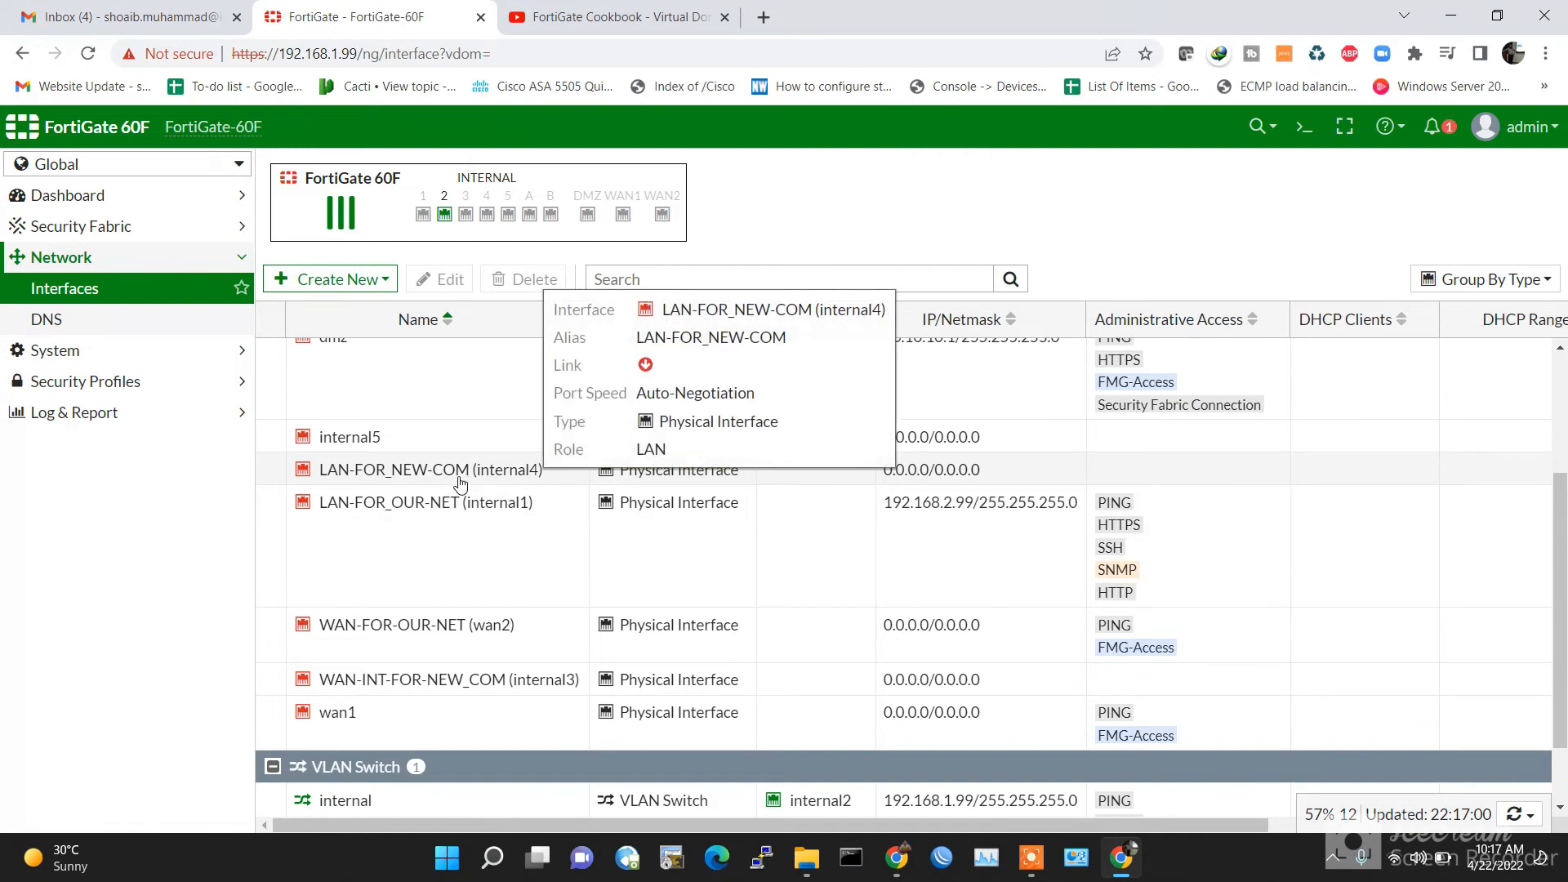
{"action": "left_click", "coordinate": [460, 485]}
{"action": "double_click", "coordinate": [449, 489]}
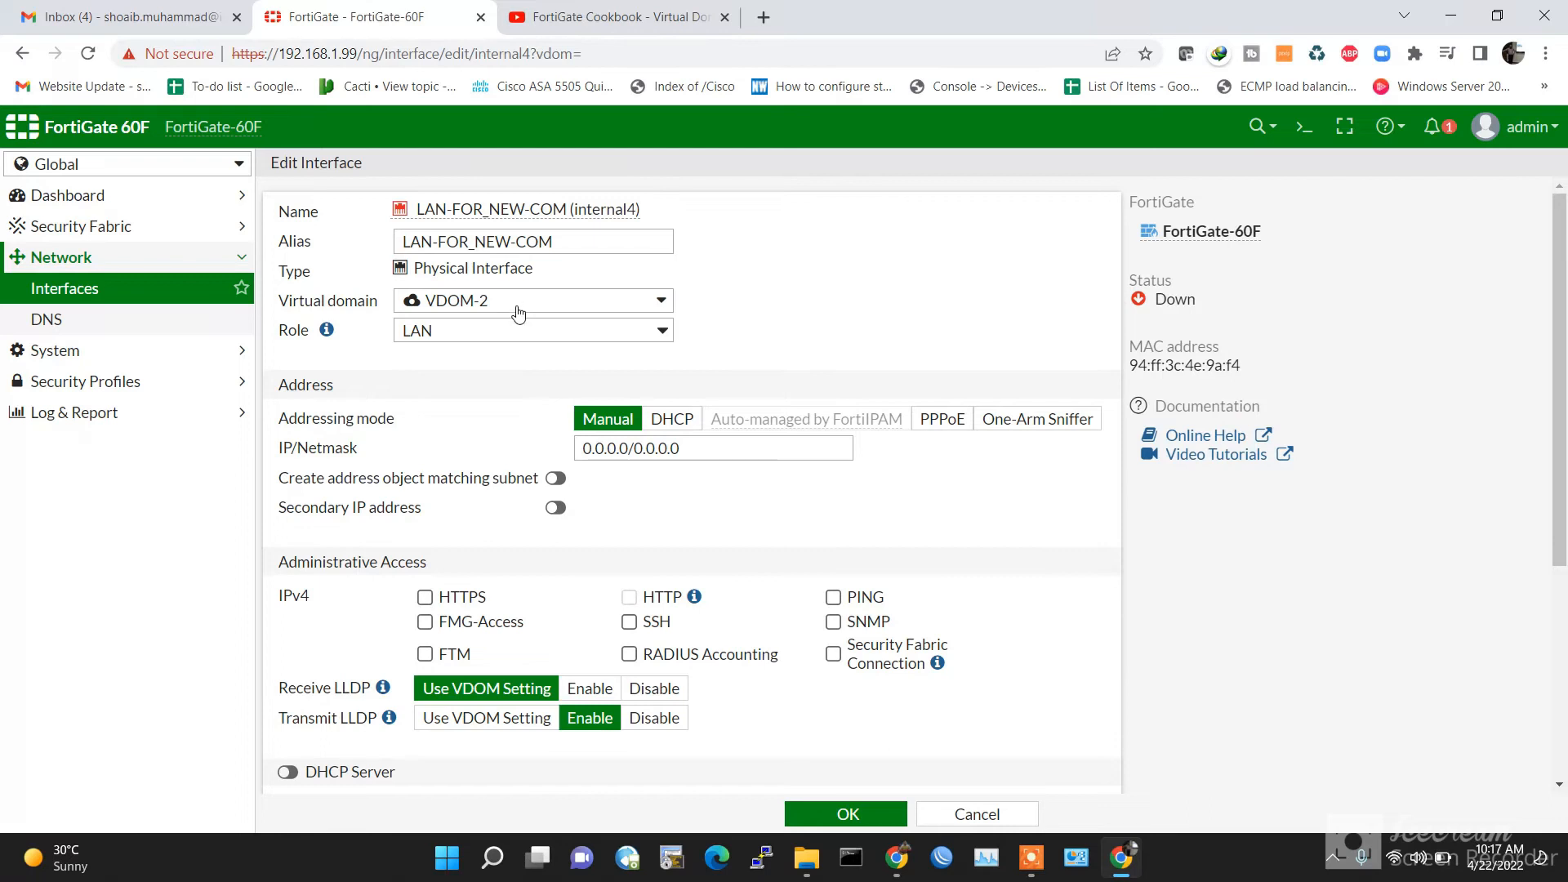
{"action": "triple_click", "coordinate": [706, 452]}
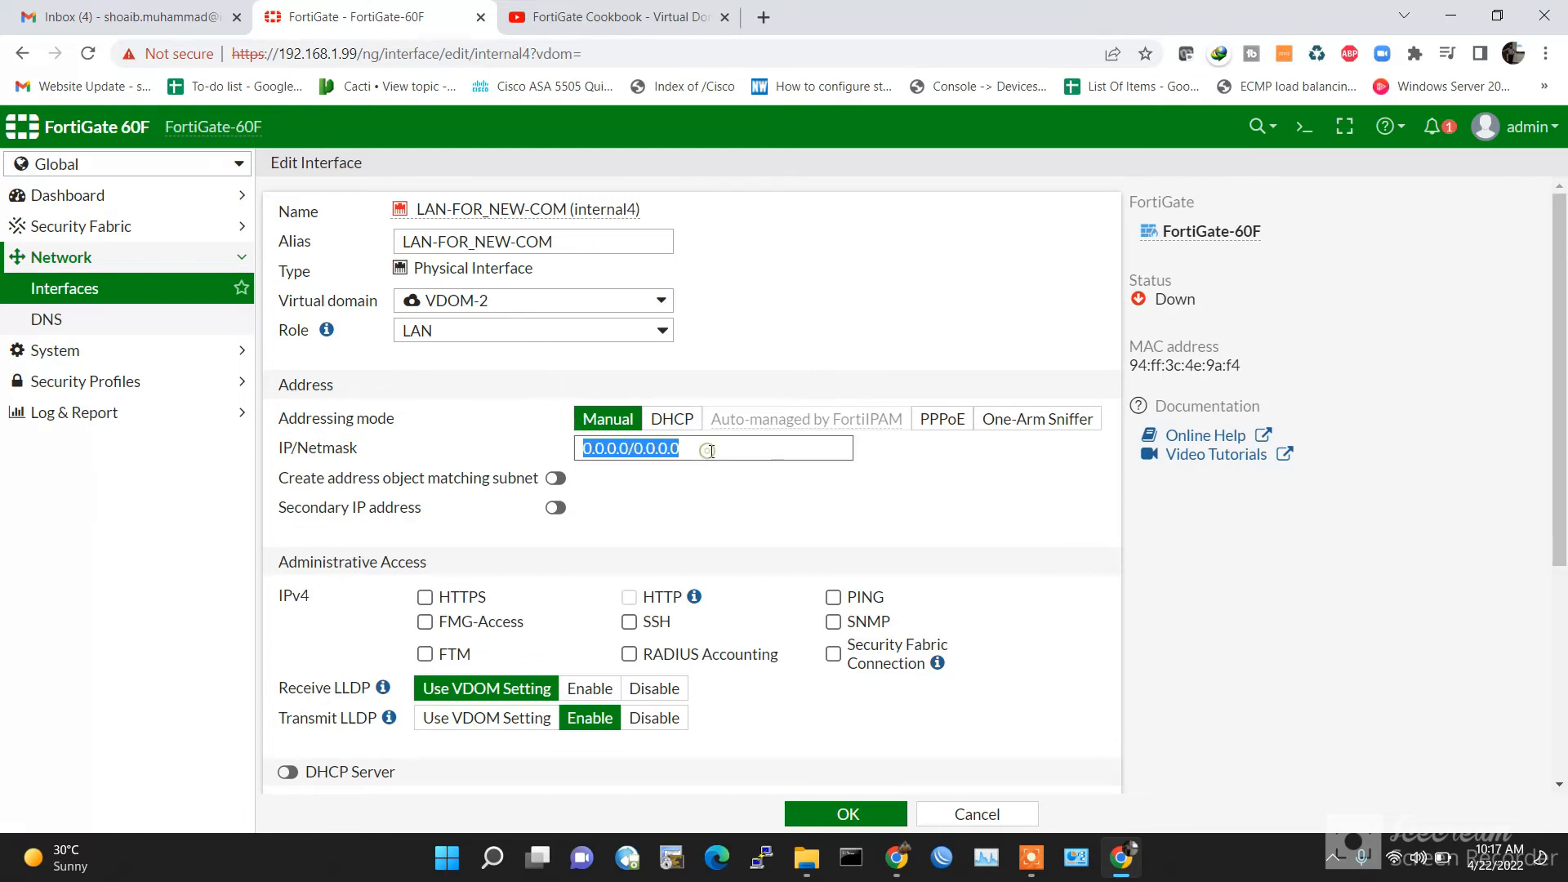
{"action": "type", "text": "192.168."}
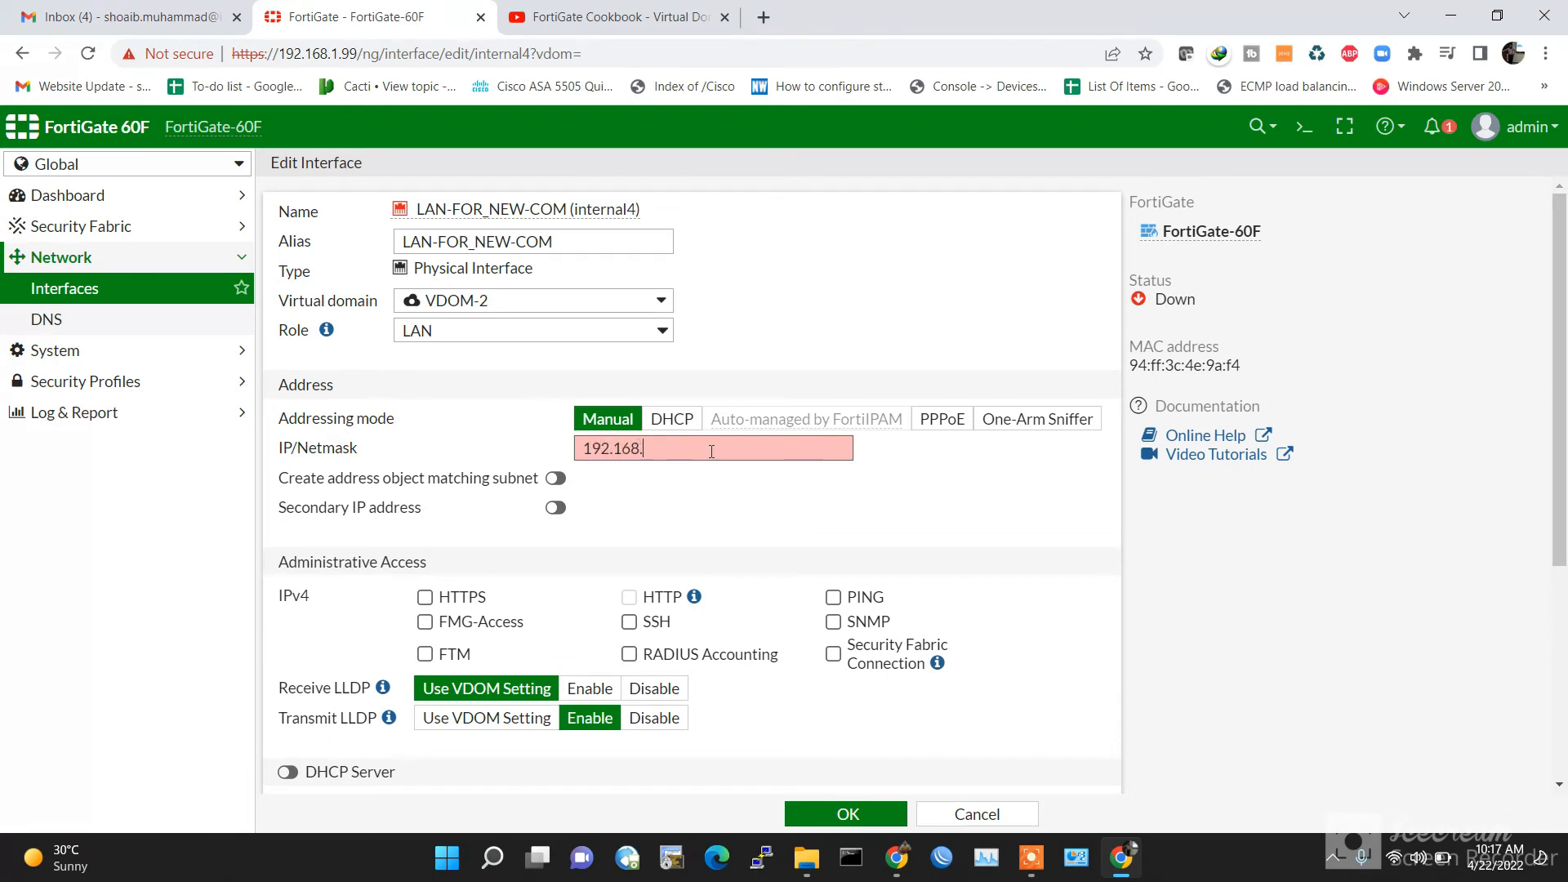
{"action": "type", "text": "/24"}
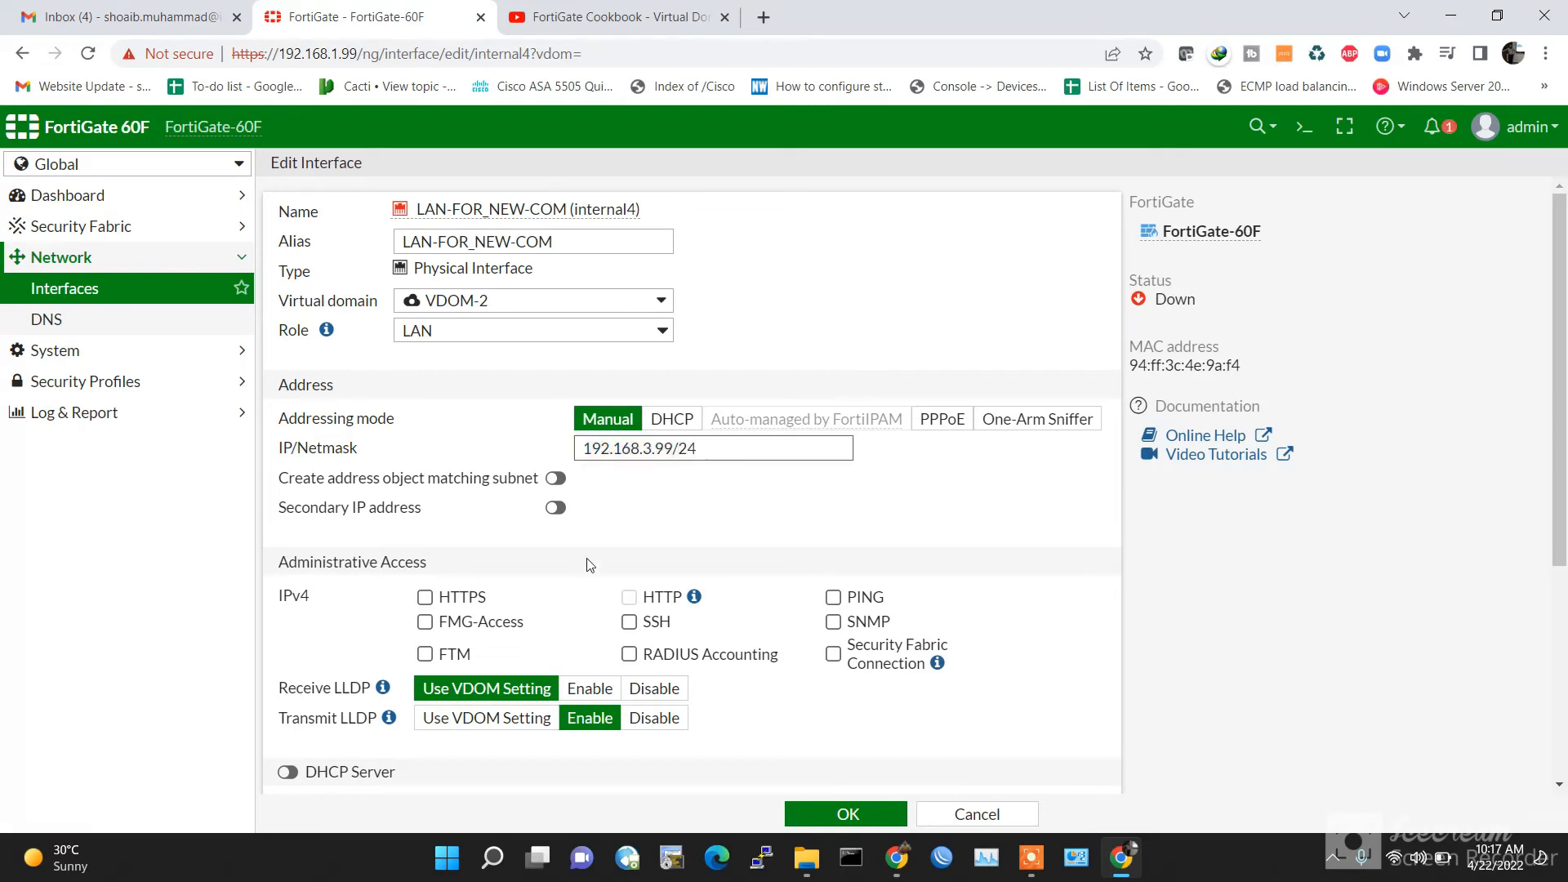
Step: Allow HTTPS, HTTP, SSH, PING and SNMP on internal4 and save it
{"action": "left_click", "coordinate": [424, 597]}
{"action": "left_click", "coordinate": [629, 597]}
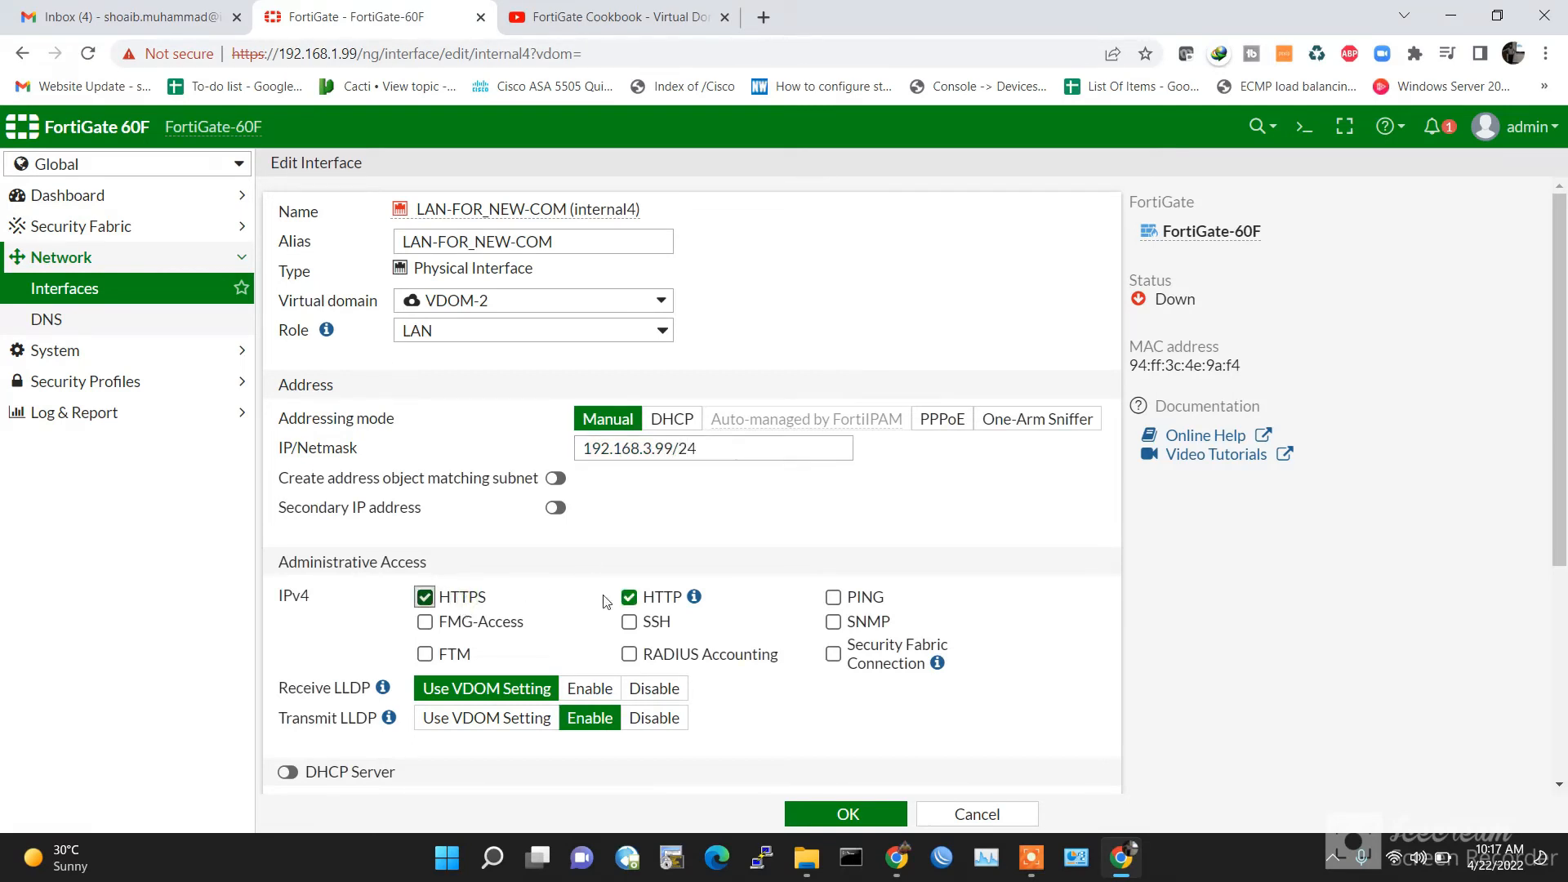
{"action": "left_click", "coordinate": [628, 623]}
{"action": "left_click", "coordinate": [834, 597]}
{"action": "left_click", "coordinate": [848, 622]}
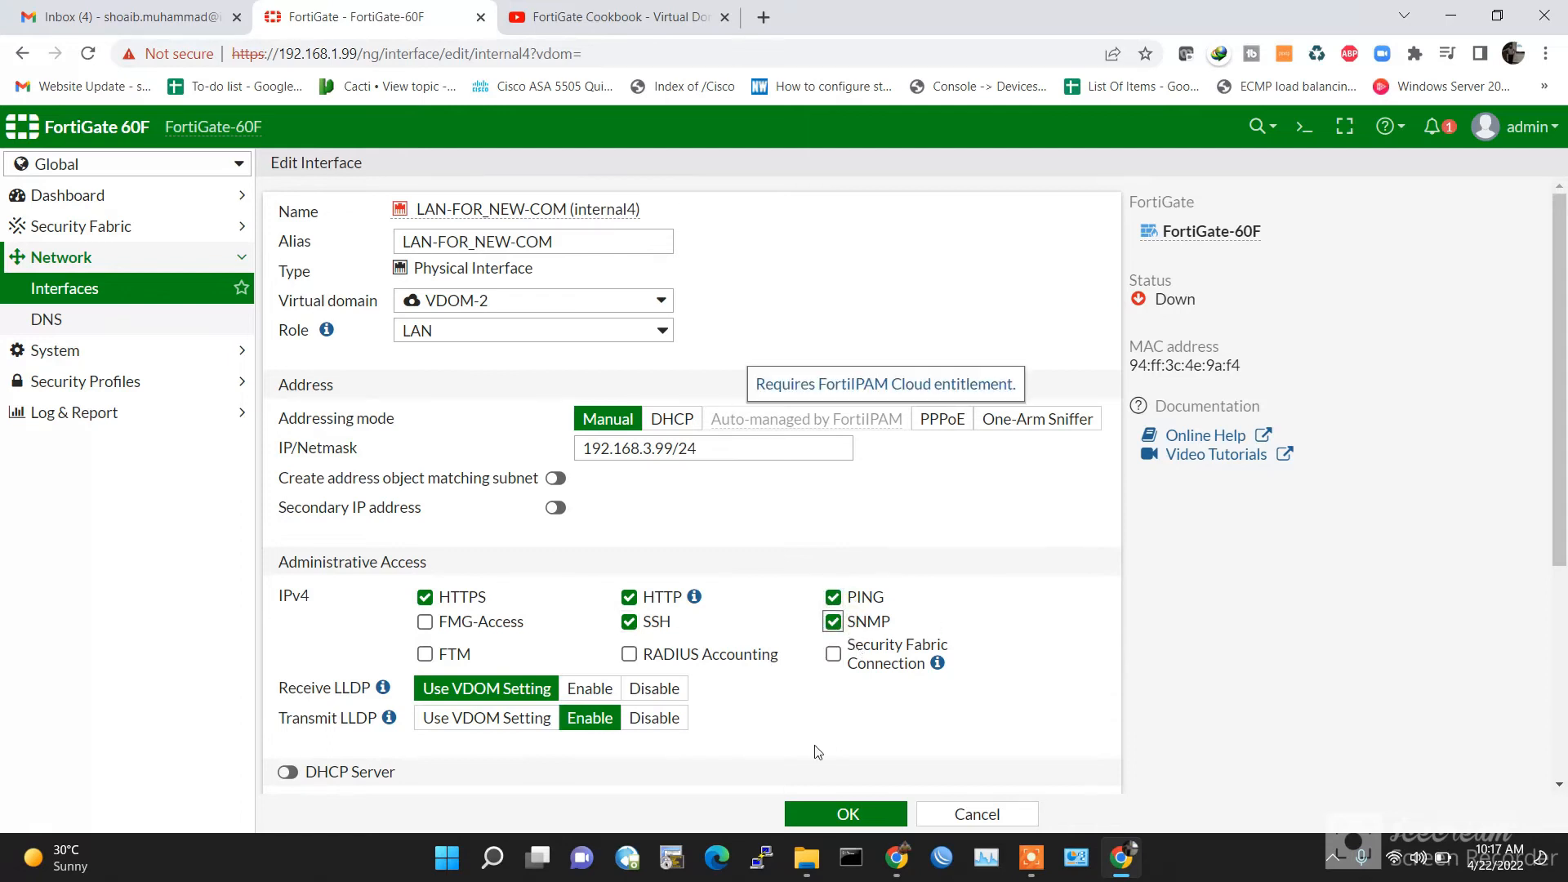
{"action": "left_click", "coordinate": [849, 815]}
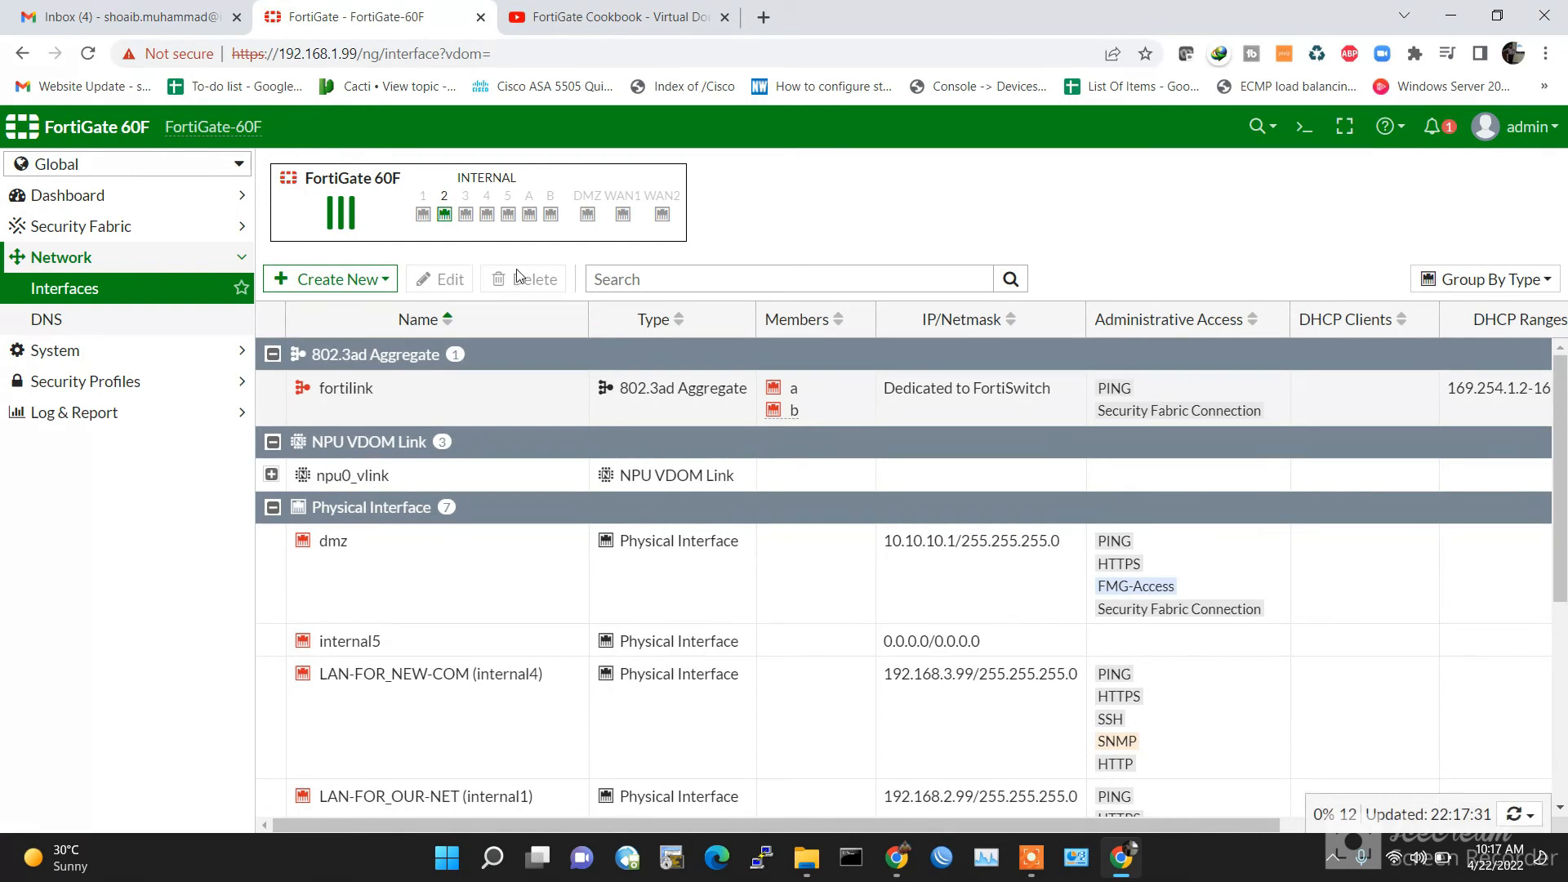
{"action": "scroll", "coordinate": [751, 651], "scroll_direction": "down", "scroll_amount": 1}
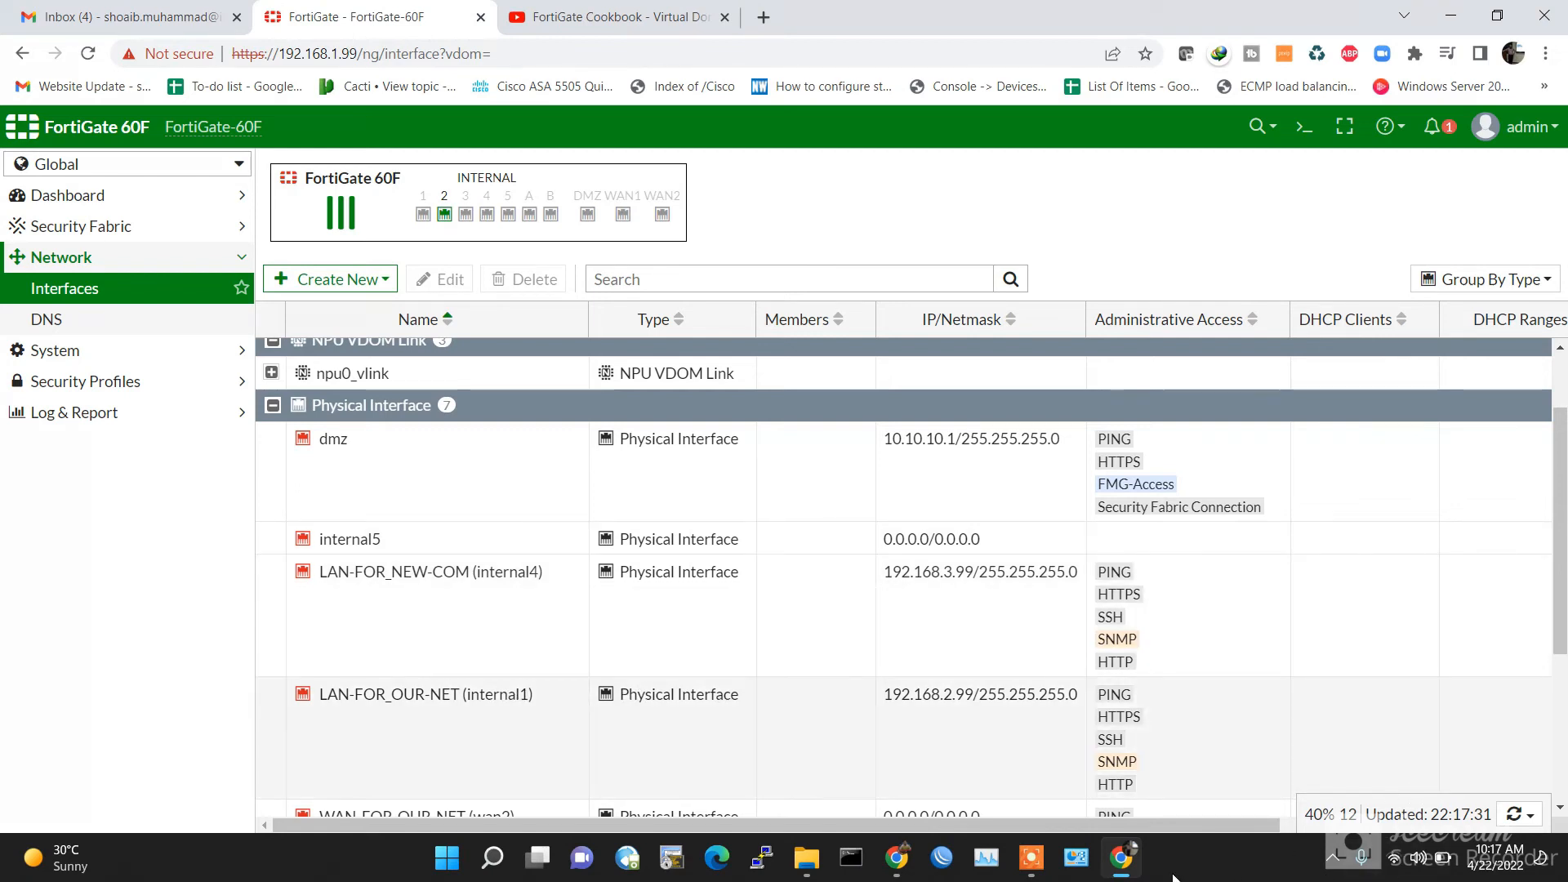
Step: Check the Ethernet adapter's current IP addresses in its connection details
{"action": "left_click", "coordinate": [1076, 858]}
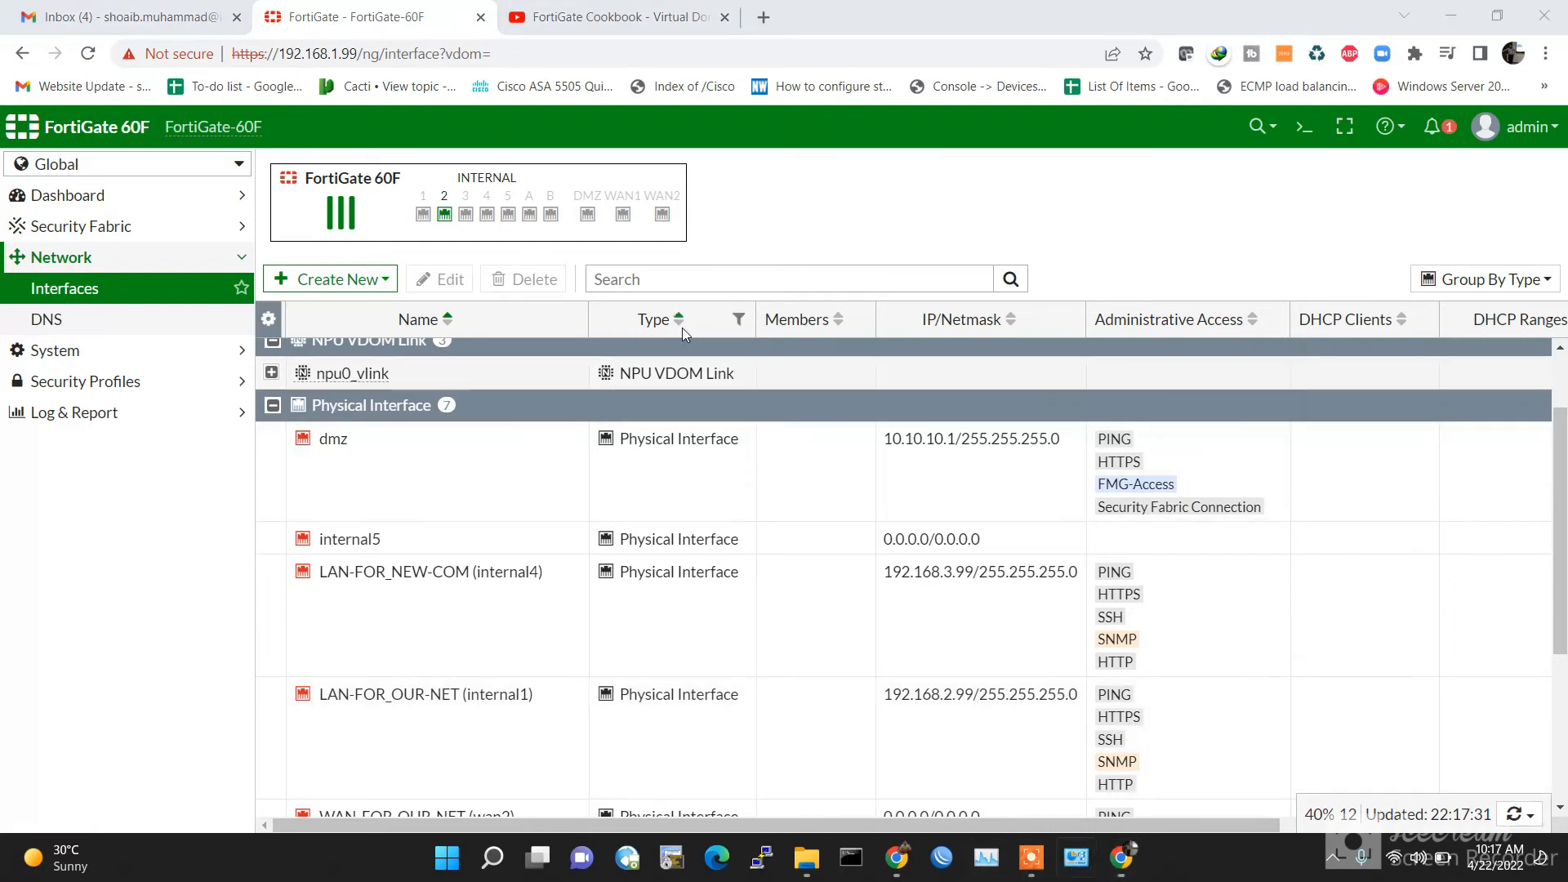
{"action": "left_click", "coordinate": [413, 342]}
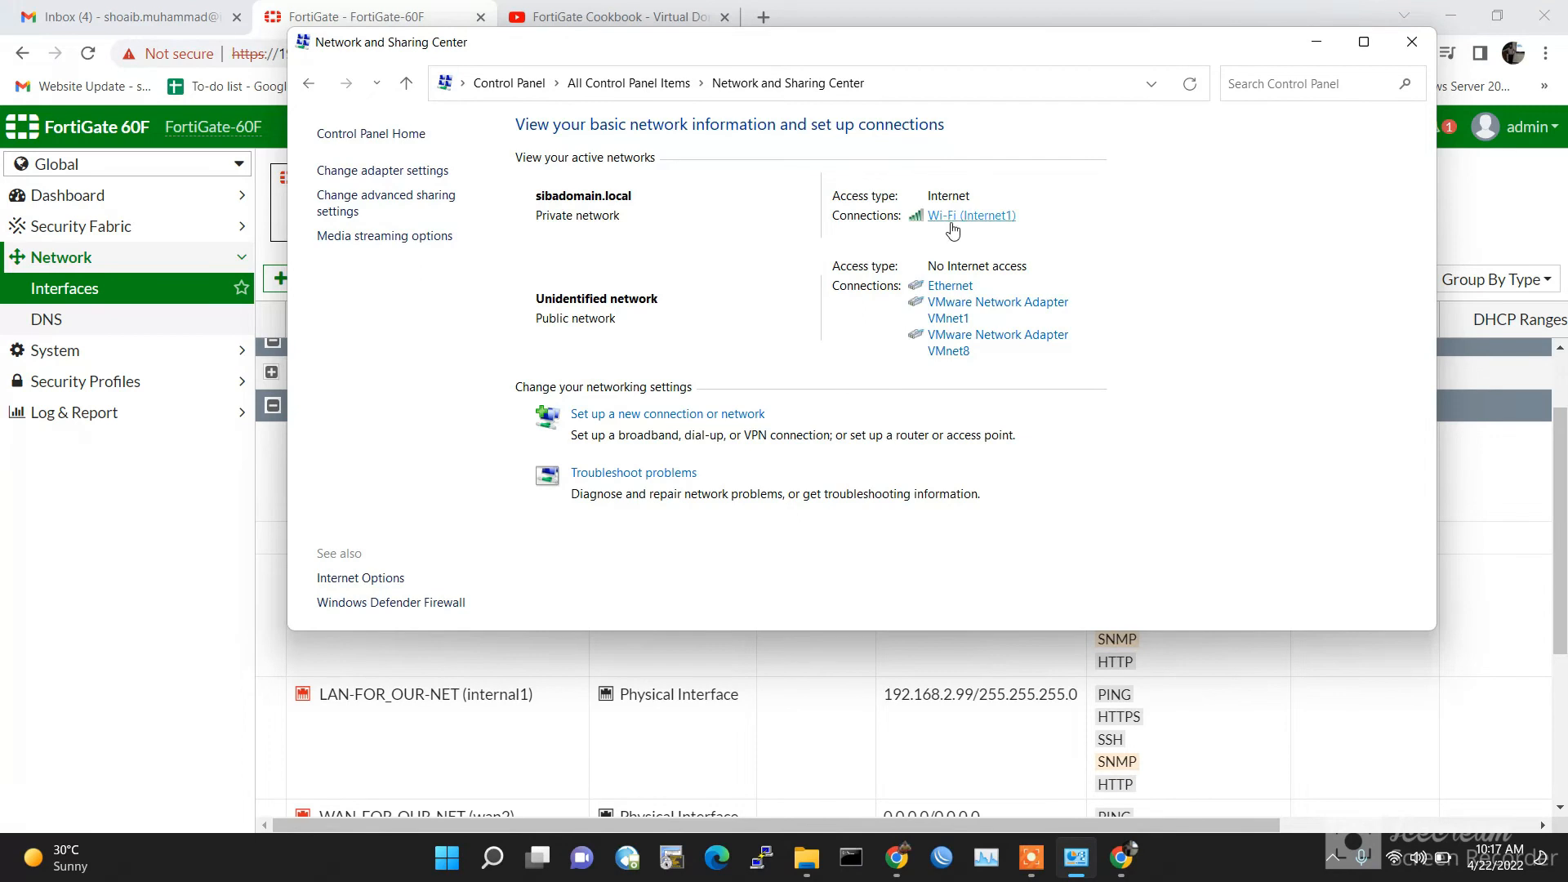
{"action": "left_click", "coordinate": [440, 173]}
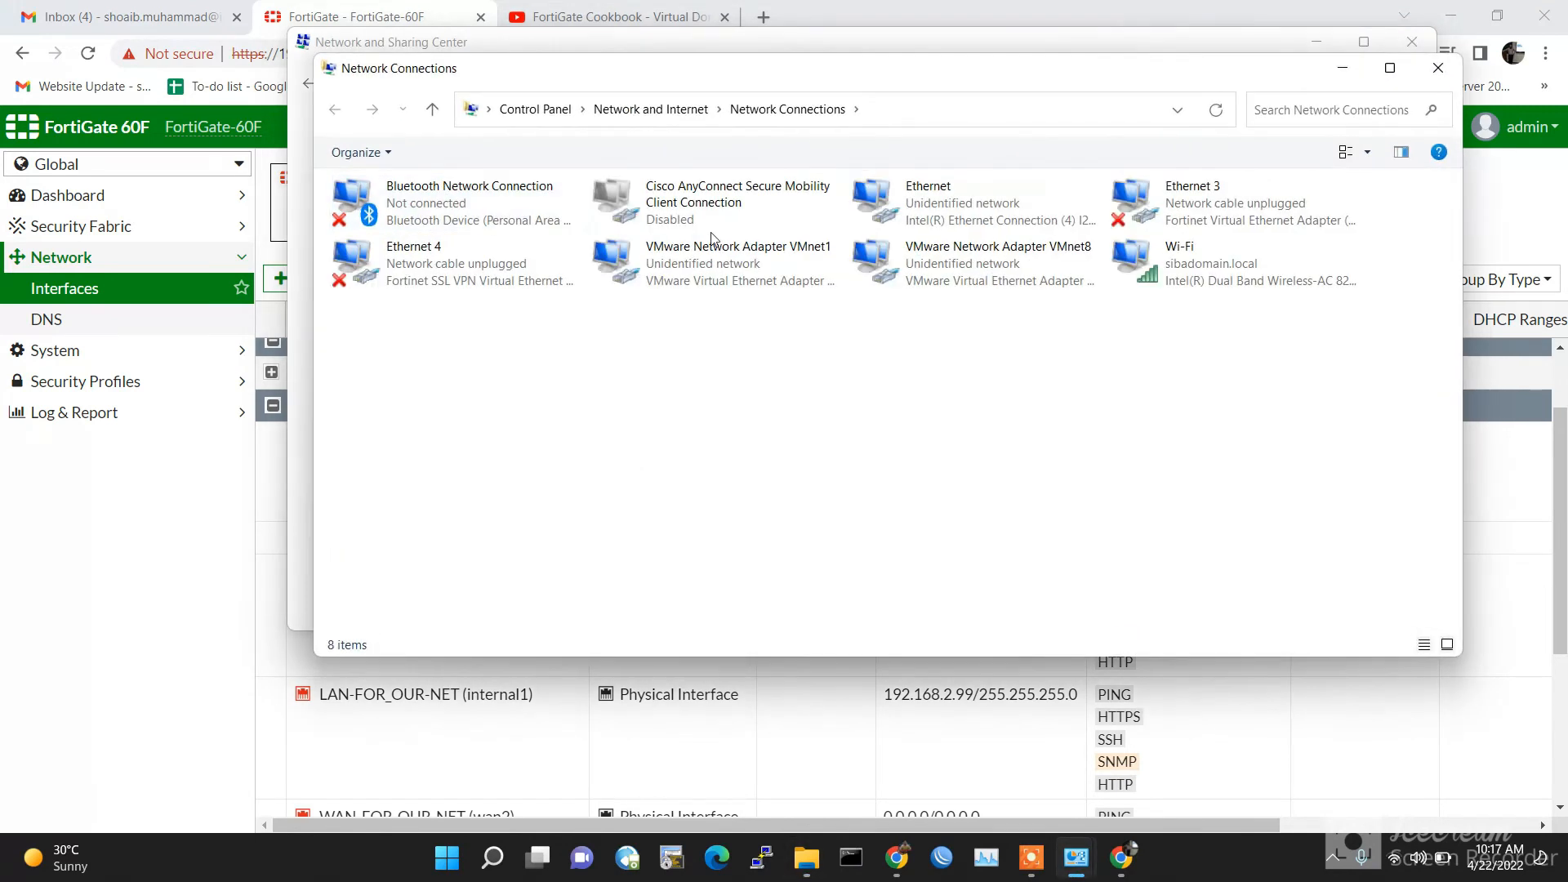
{"action": "double_click", "coordinate": [898, 200]}
{"action": "left_click", "coordinate": [681, 419]}
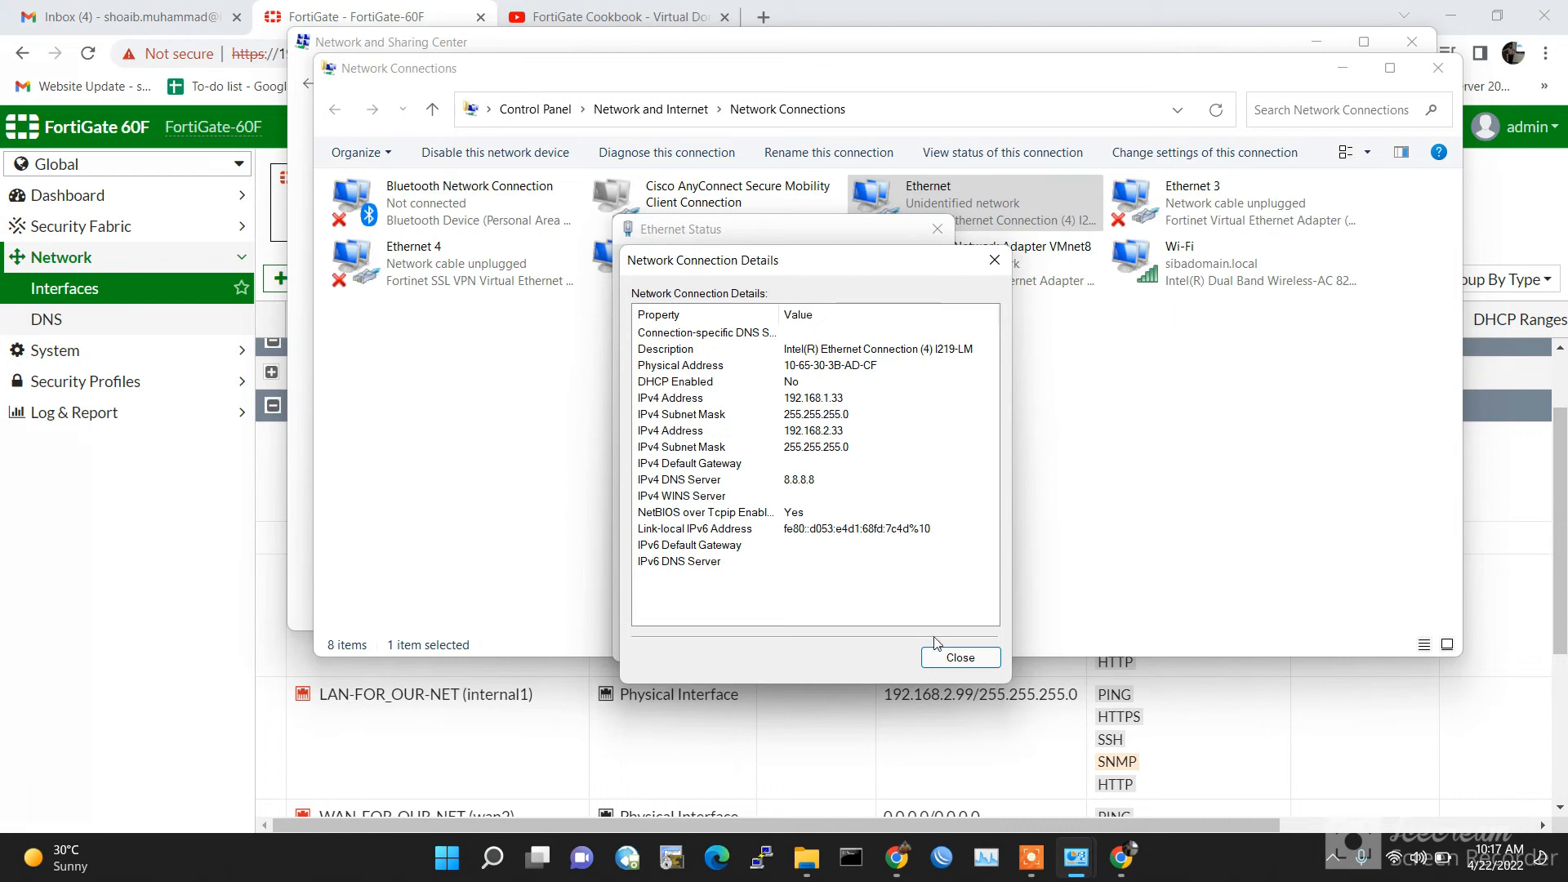
{"action": "left_click", "coordinate": [946, 655]}
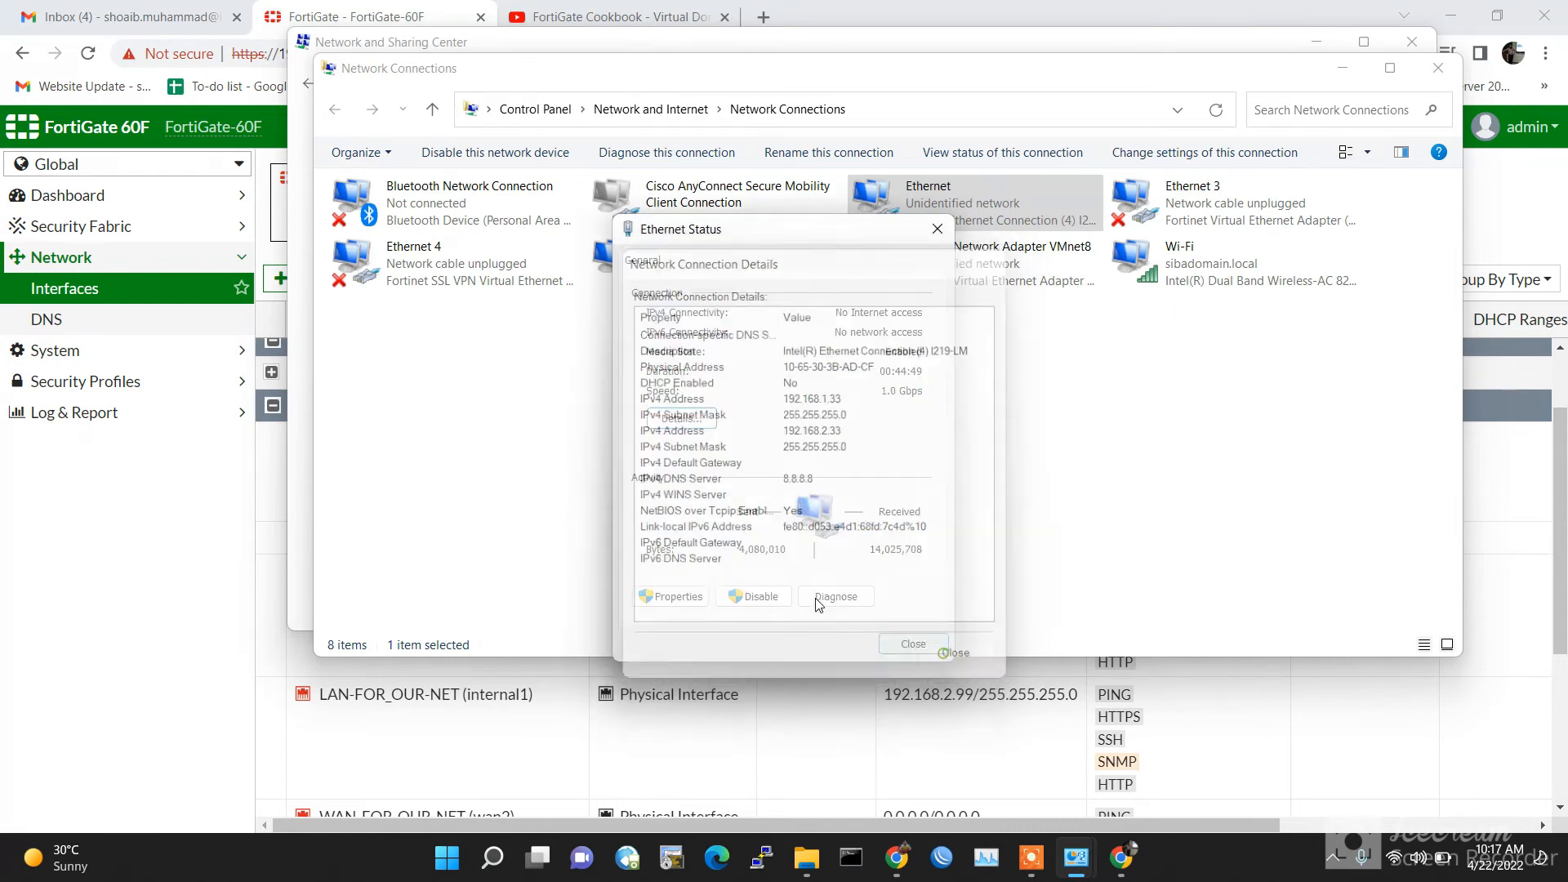
Step: Add 192.168.3.33 with mask 255.255.255.0 to the Ethernet adapter's IPv4 addresses
{"action": "left_click", "coordinate": [666, 596]}
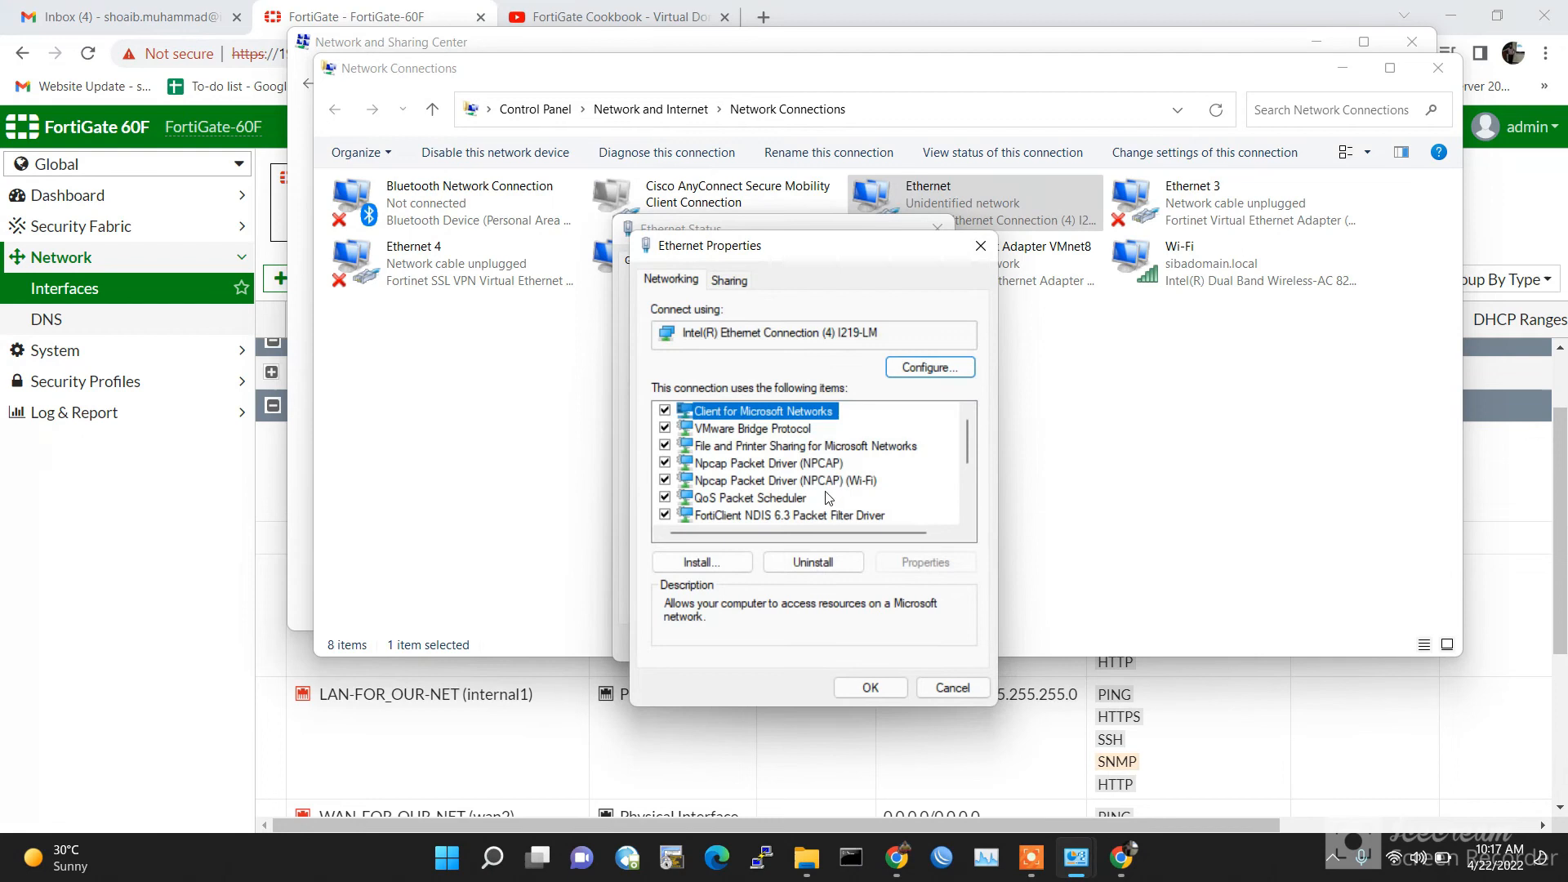
{"action": "scroll", "coordinate": [833, 482], "scroll_direction": "down", "scroll_amount": 3}
{"action": "double_click", "coordinate": [833, 446]}
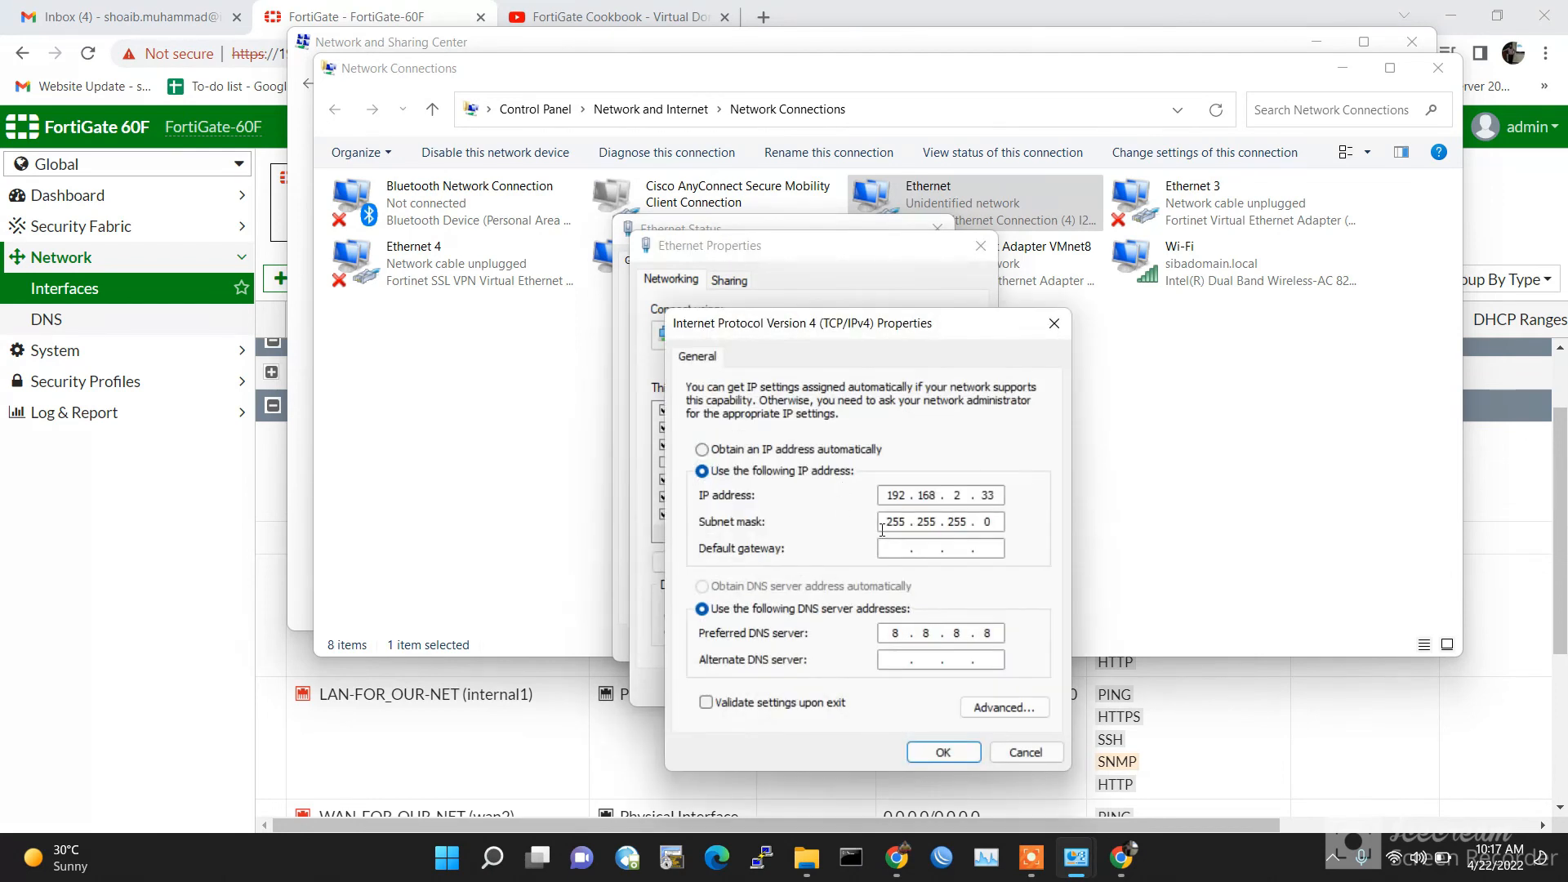
{"action": "left_click", "coordinate": [1004, 708]}
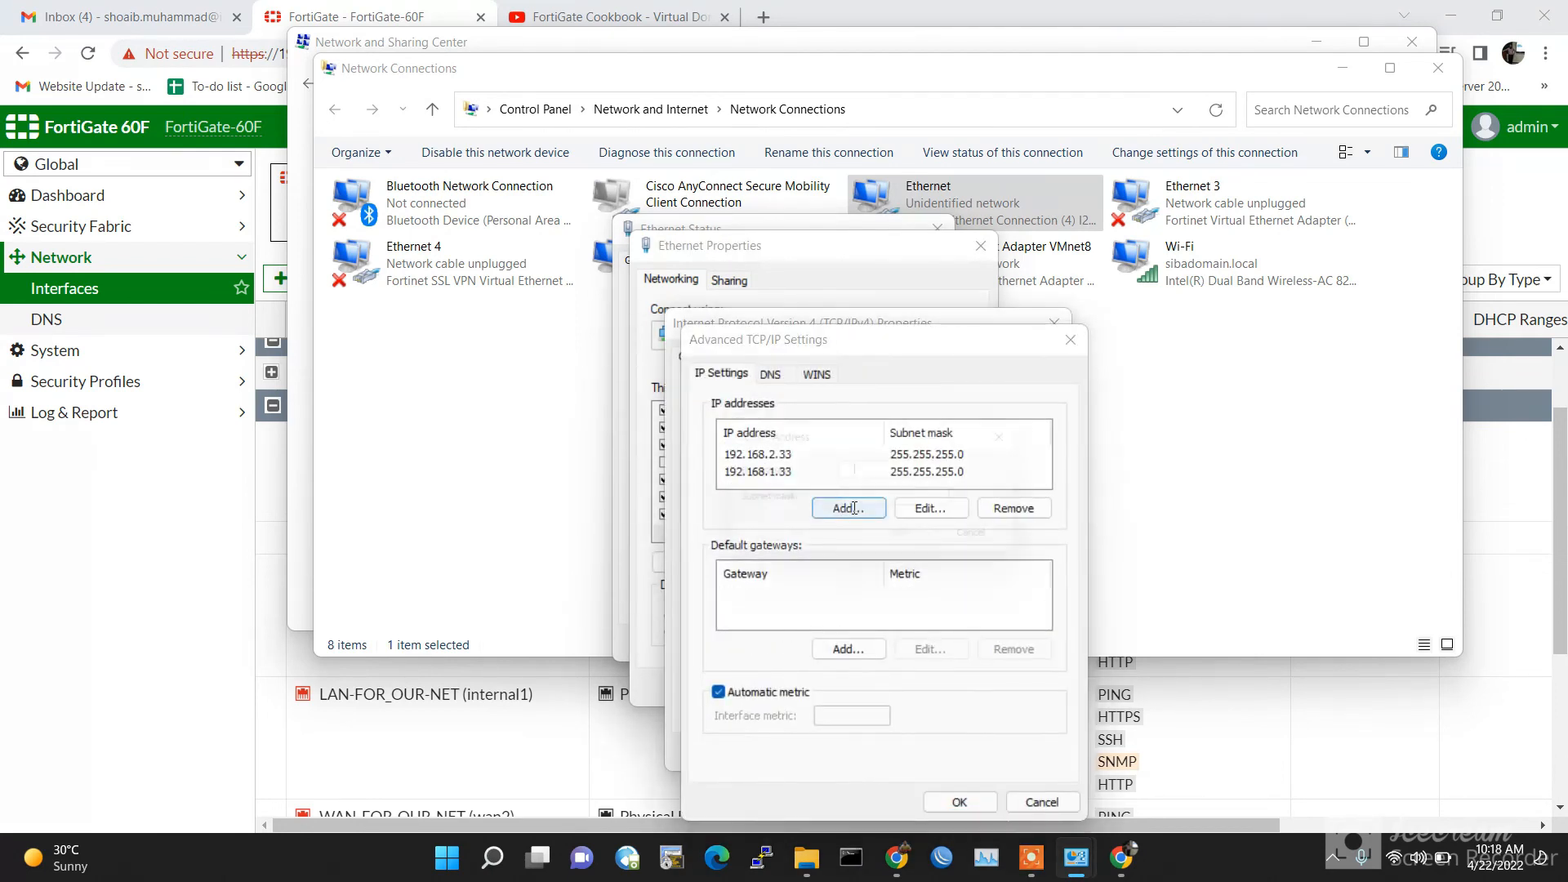
{"action": "left_click", "coordinate": [852, 509]}
{"action": "type", "text": "1921683.33"}
{"action": "key", "text": "Tab"}
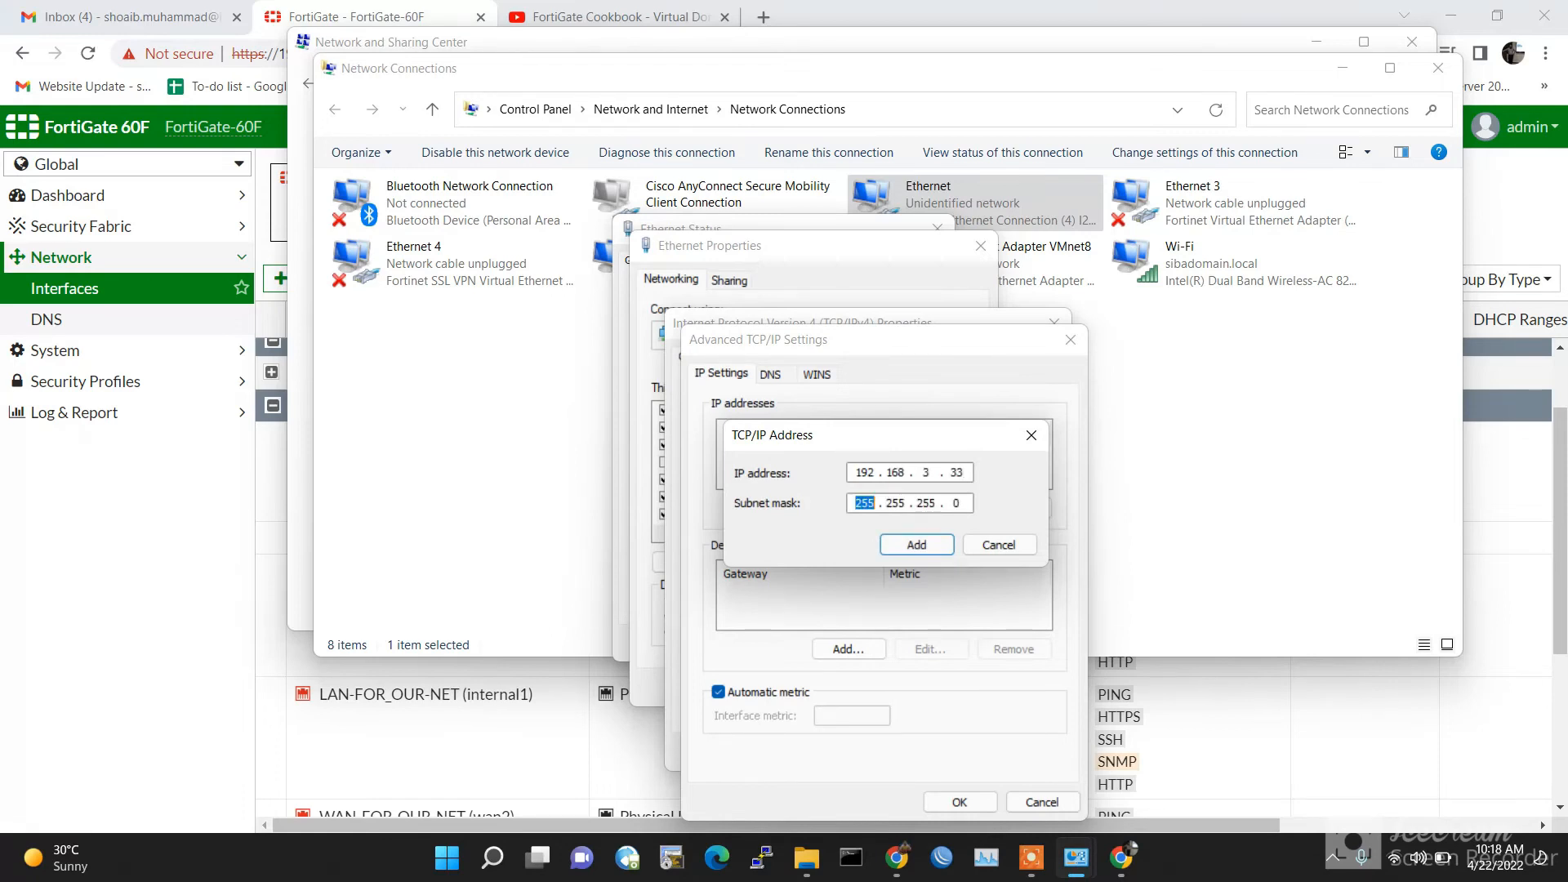
{"action": "left_click", "coordinate": [905, 546]}
Step: Confirm all the adapter dialogs and close the network windows
{"action": "left_click", "coordinate": [964, 799]}
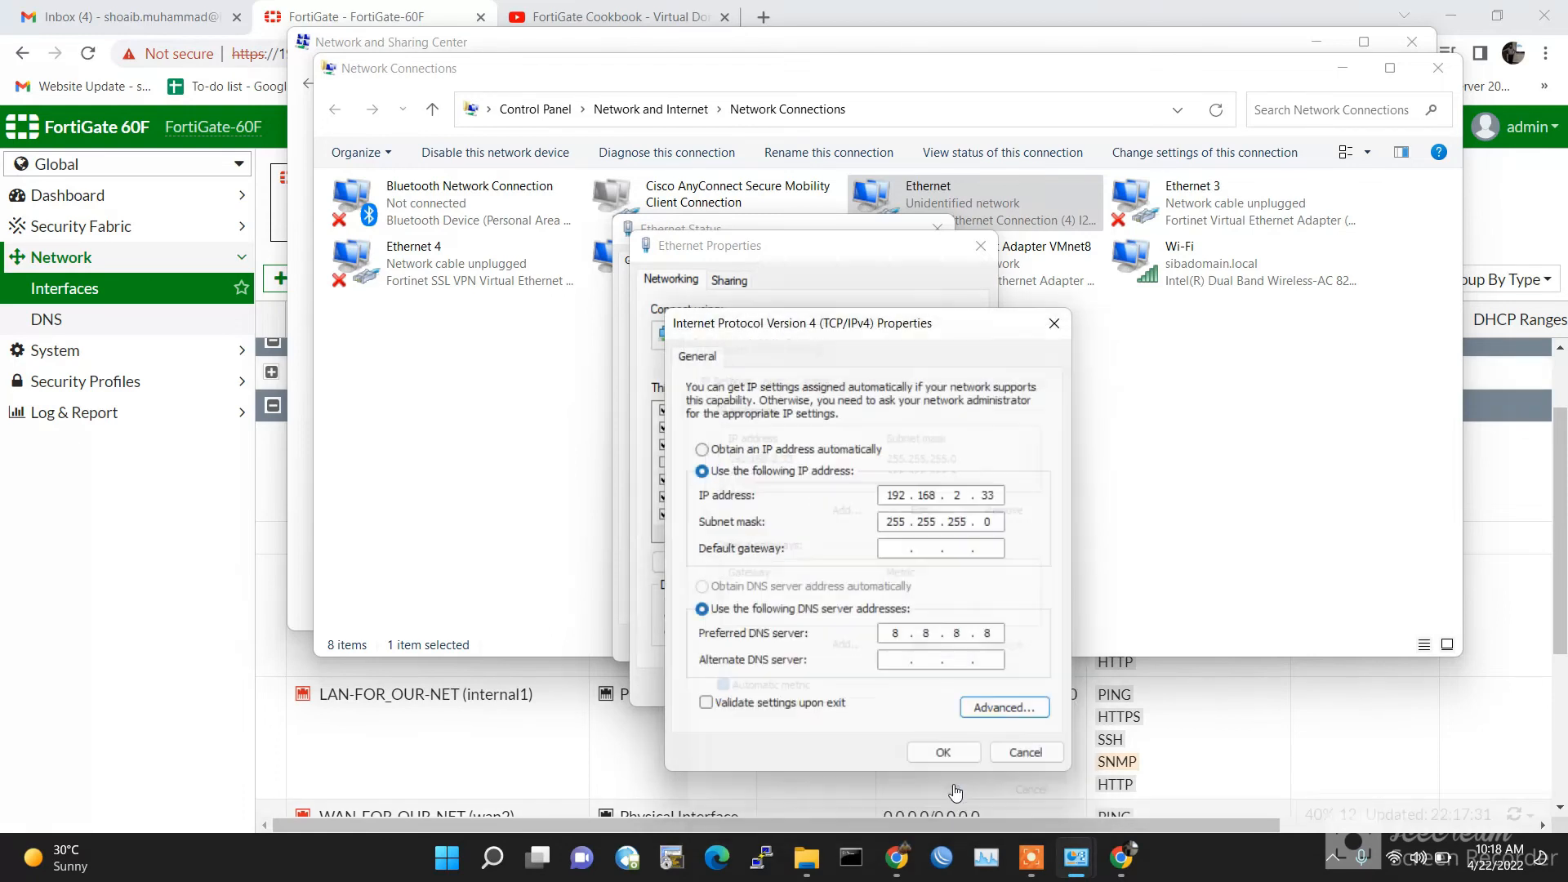
{"action": "left_click", "coordinate": [949, 752]}
{"action": "left_click", "coordinate": [870, 688]}
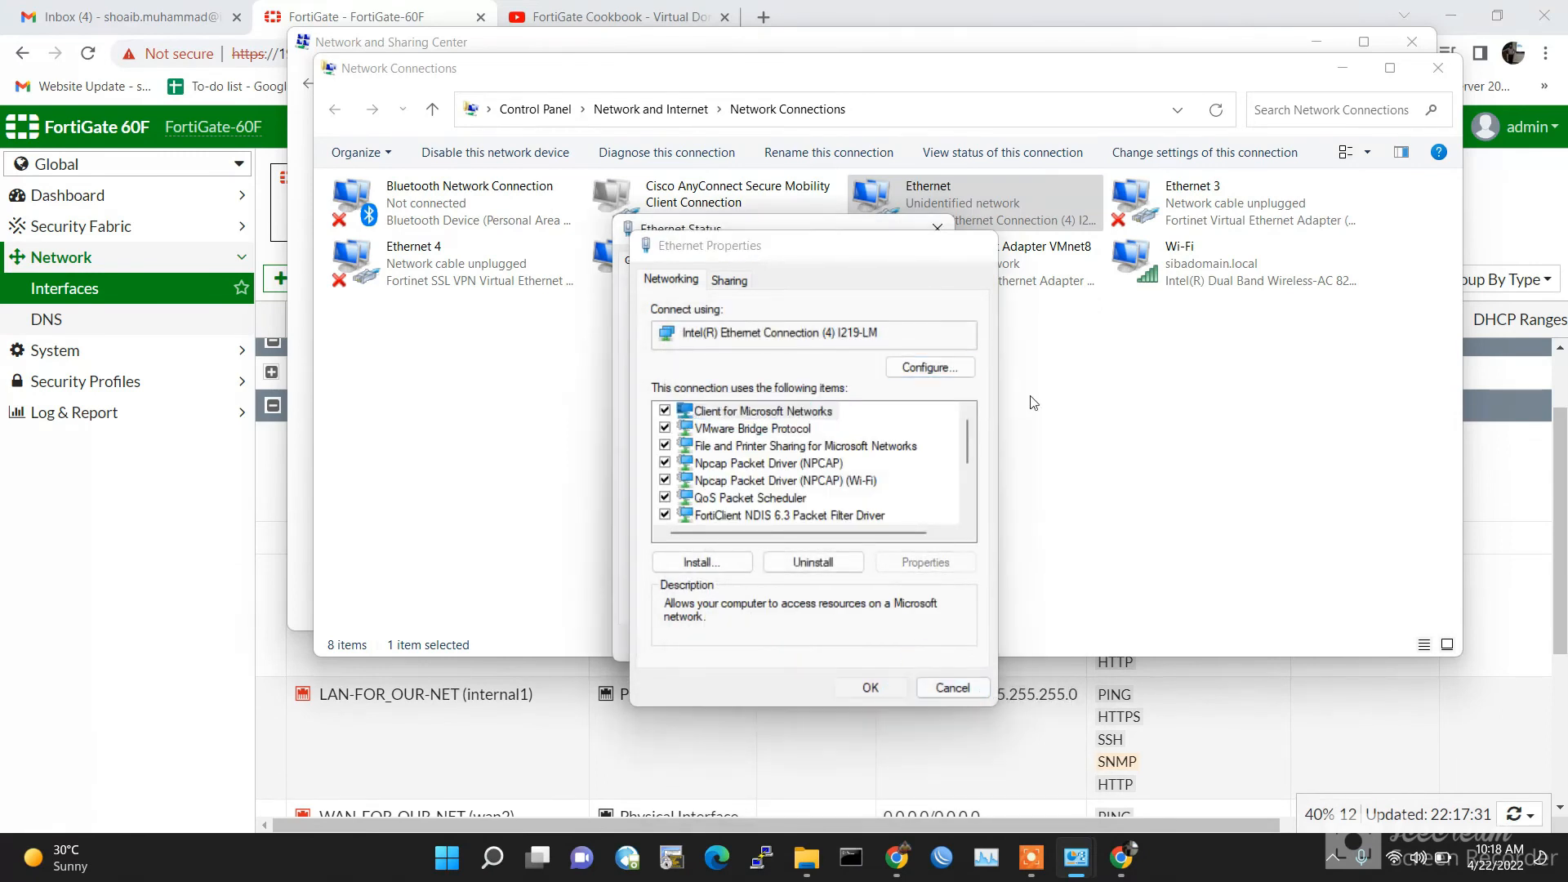
{"action": "left_click", "coordinate": [916, 644]}
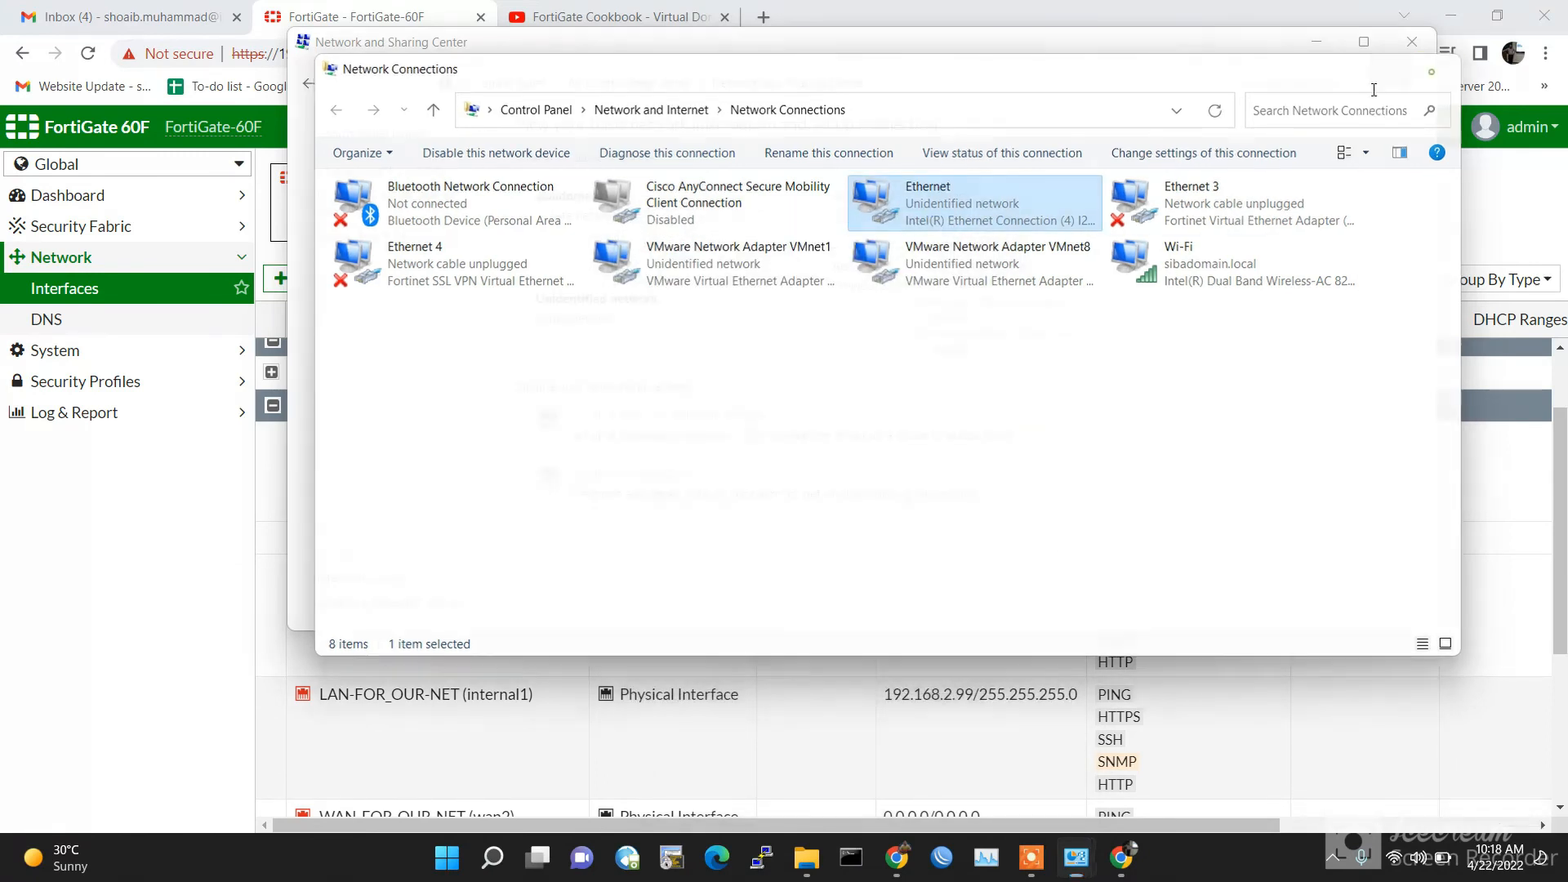
{"action": "left_click", "coordinate": [1438, 68]}
{"action": "left_click", "coordinate": [1413, 42]}
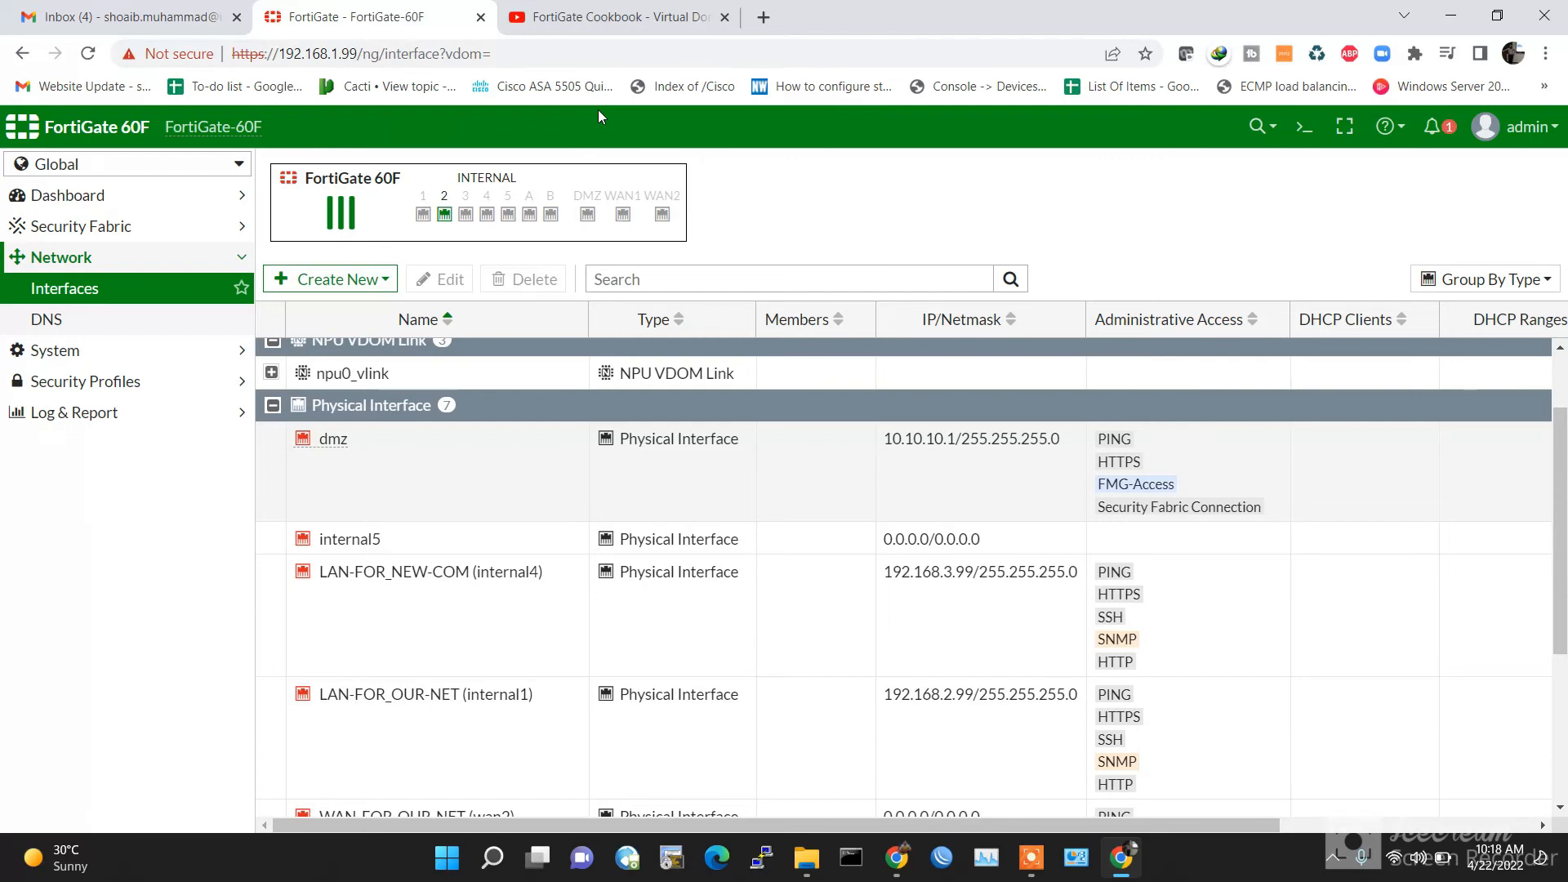
Step: Run 'ping 192.168.2.99 -t' in Command Prompt, then open a new browser tab
{"action": "left_click", "coordinate": [851, 859]}
{"action": "left_click", "coordinate": [635, 412]}
{"action": "type", "text": "pin"}
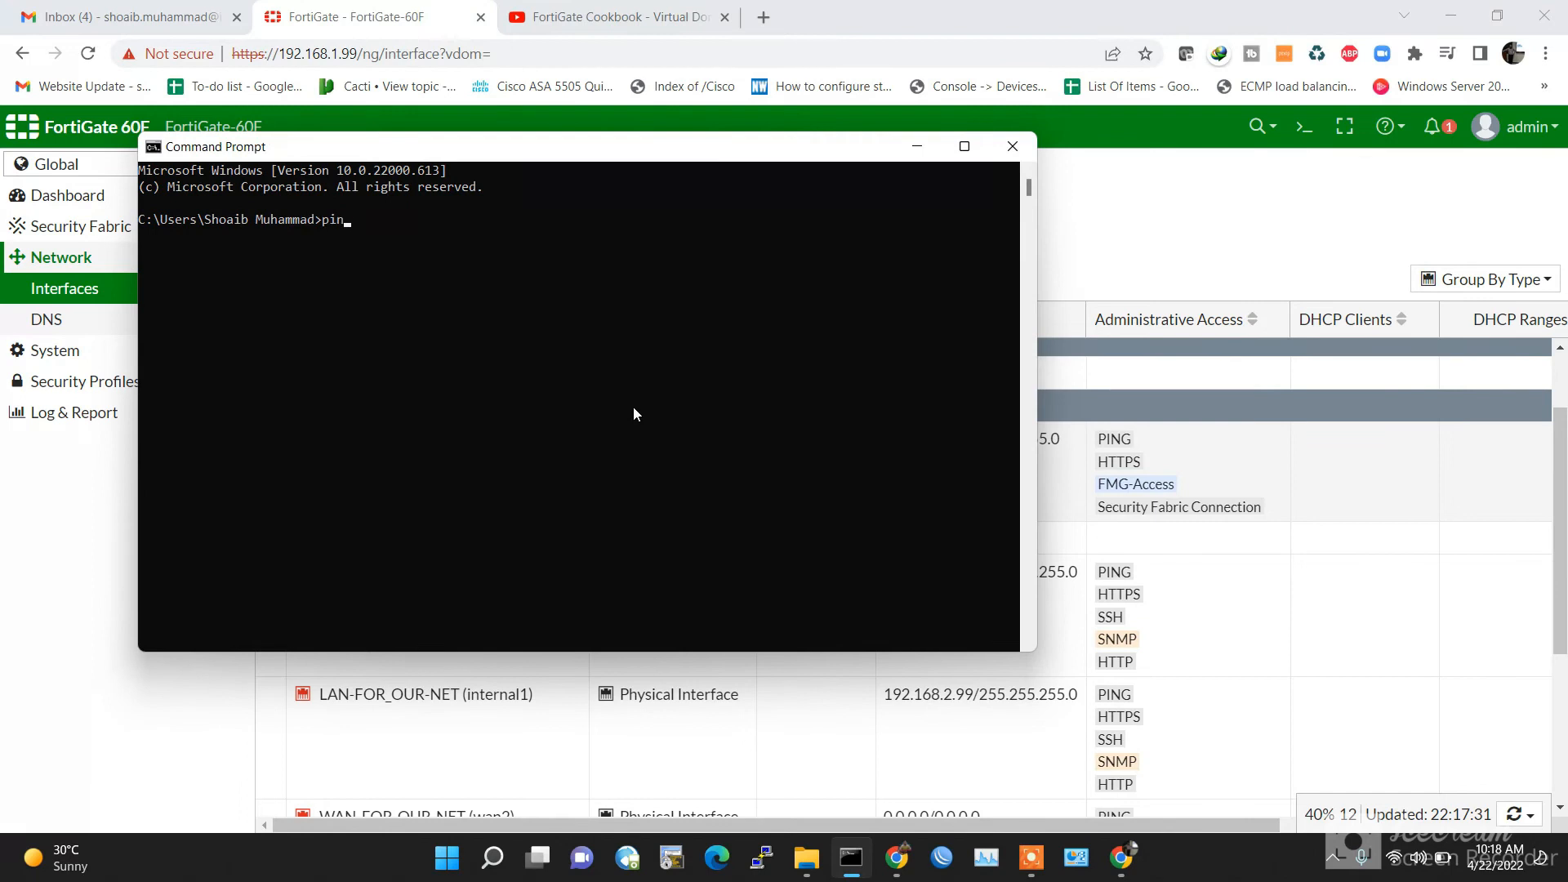
{"action": "type", "text": "g 192.168"}
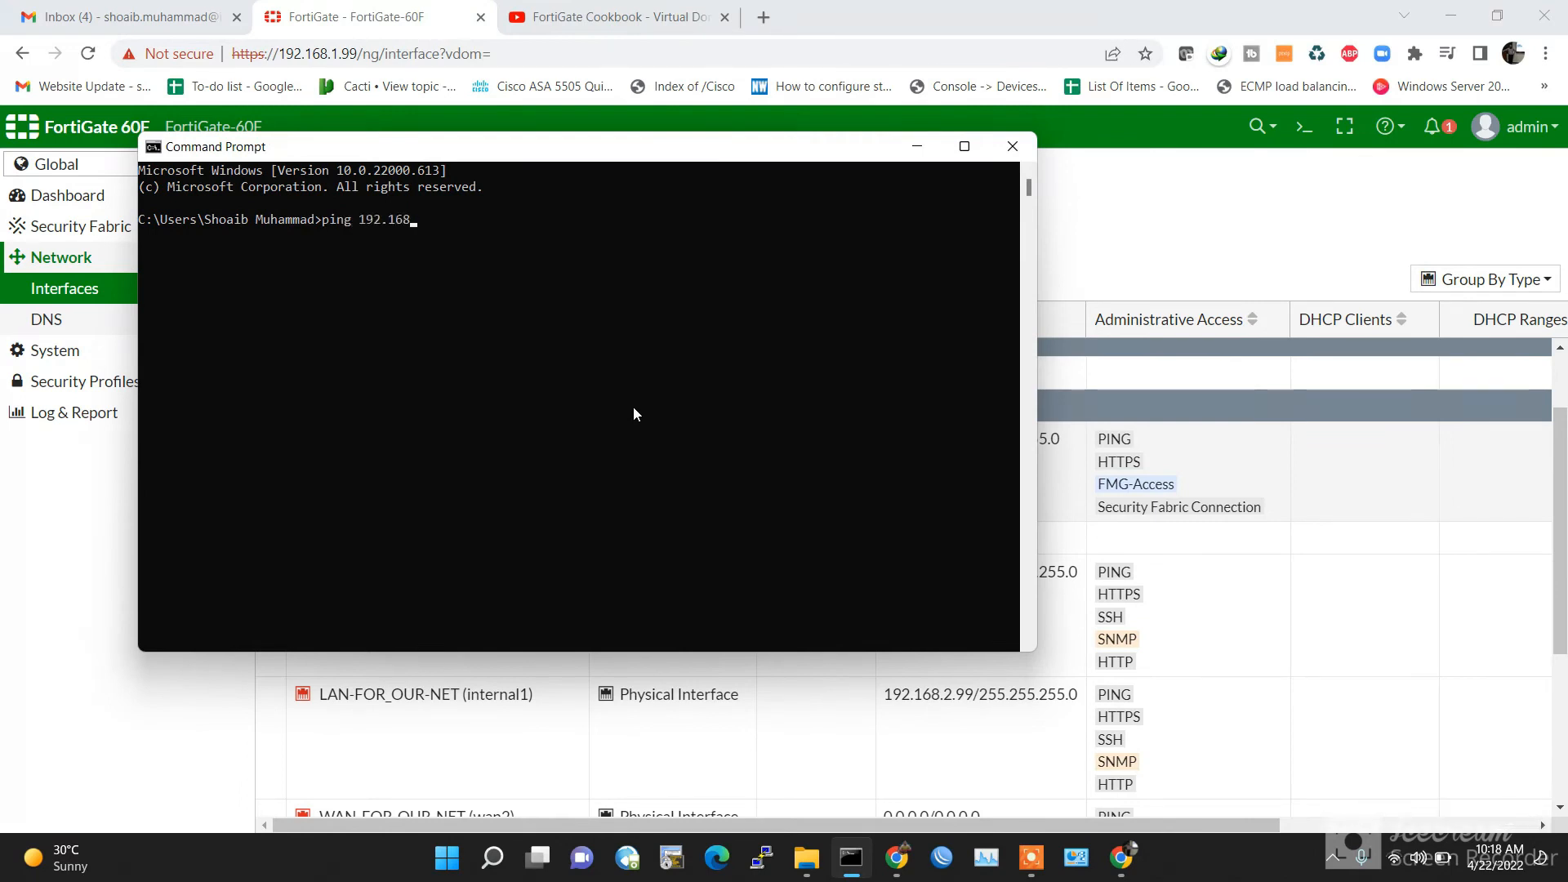
{"action": "type", "text": ".2.99 -t"}
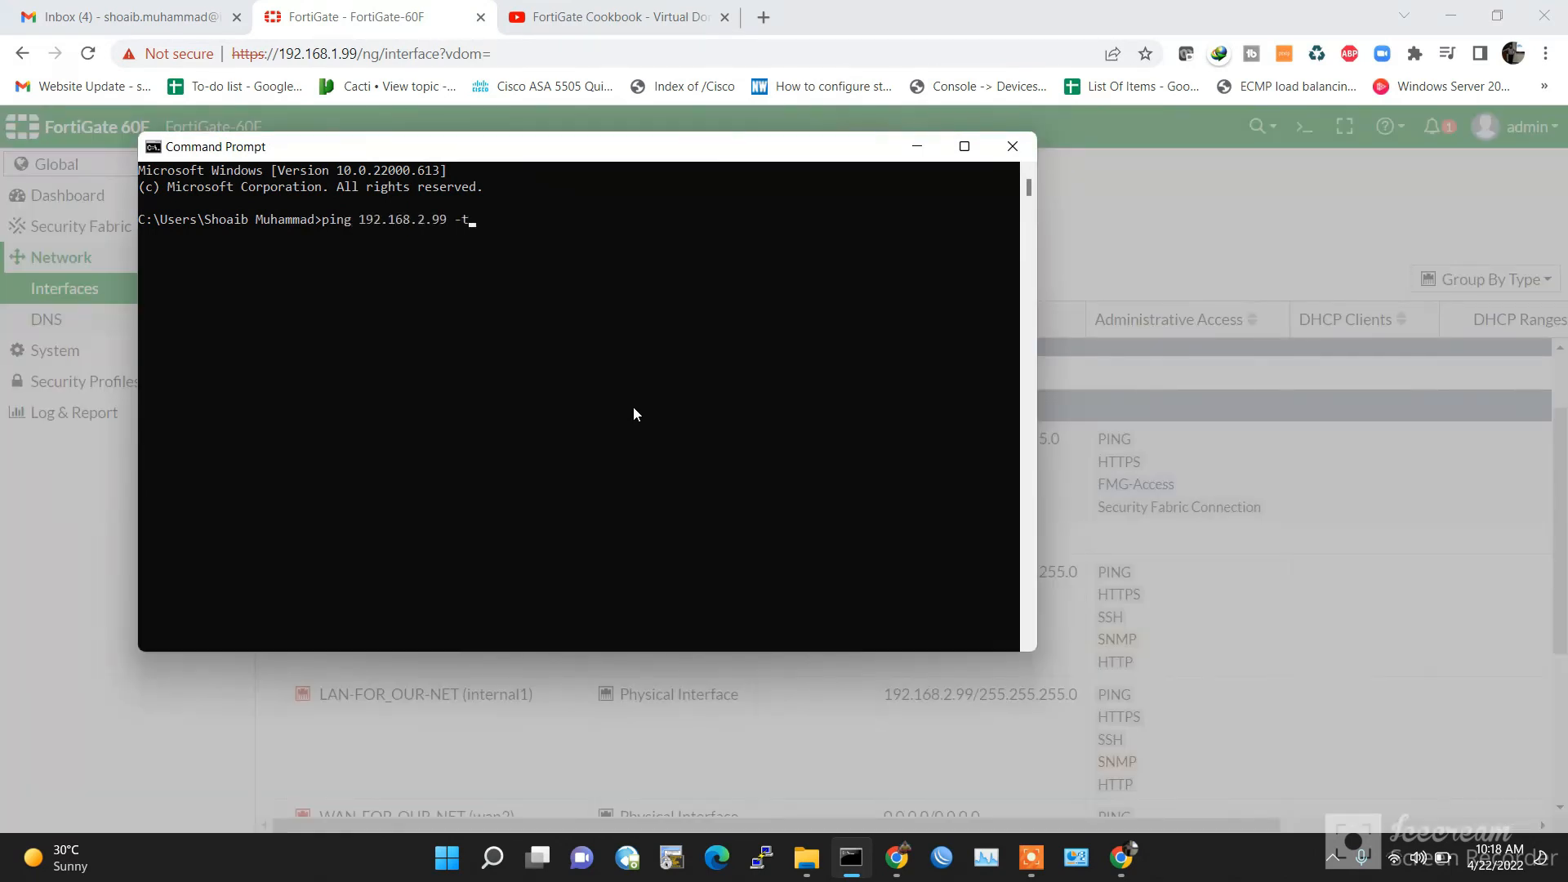
{"action": "key", "text": "Return"}
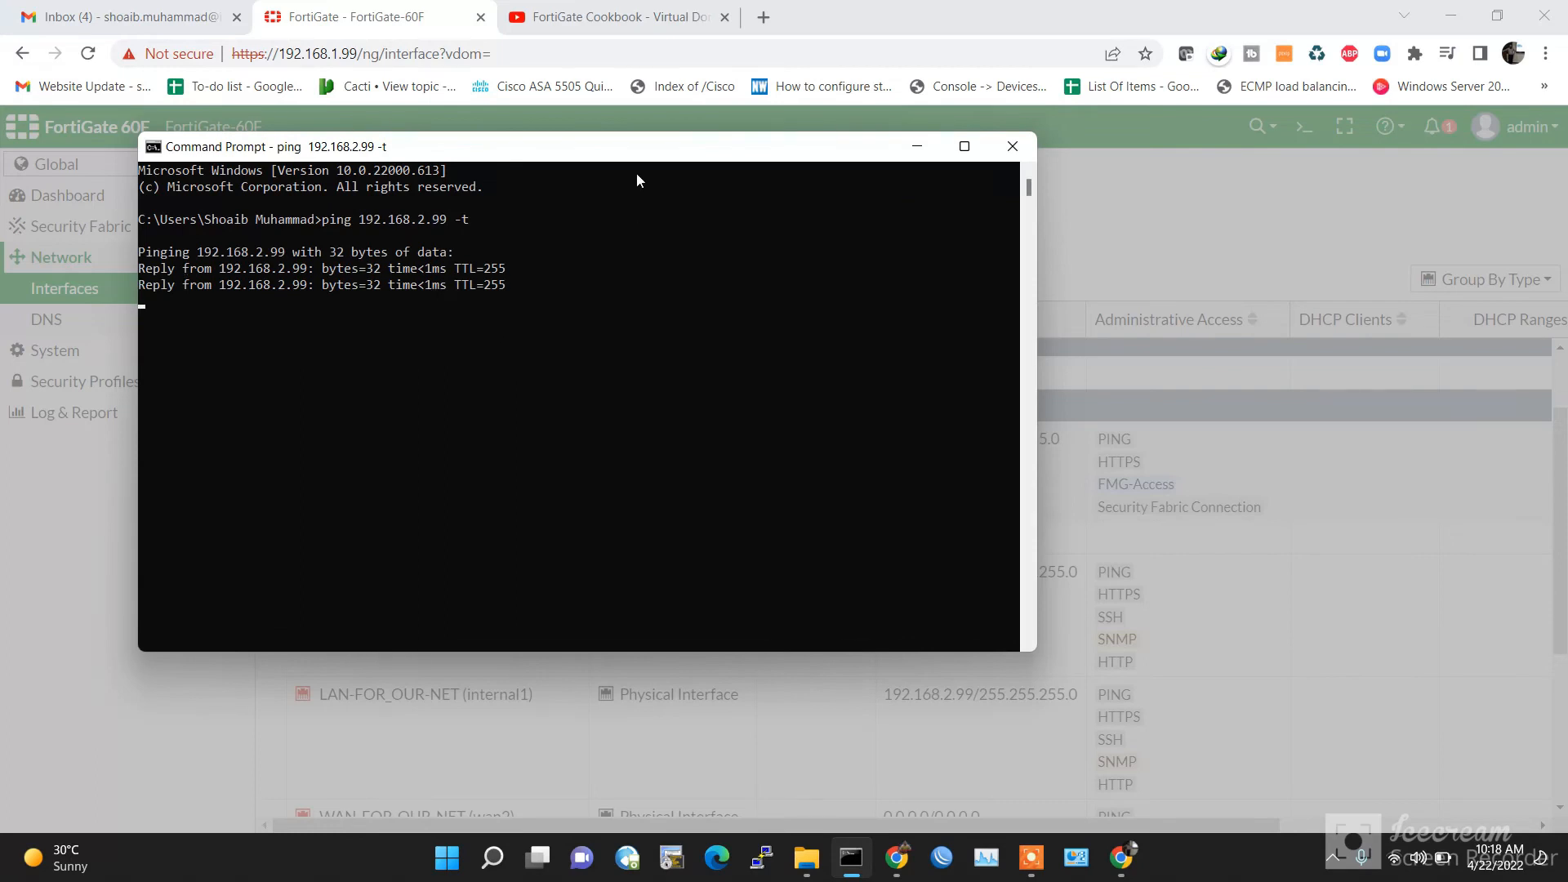
{"action": "left_click", "coordinate": [764, 17]}
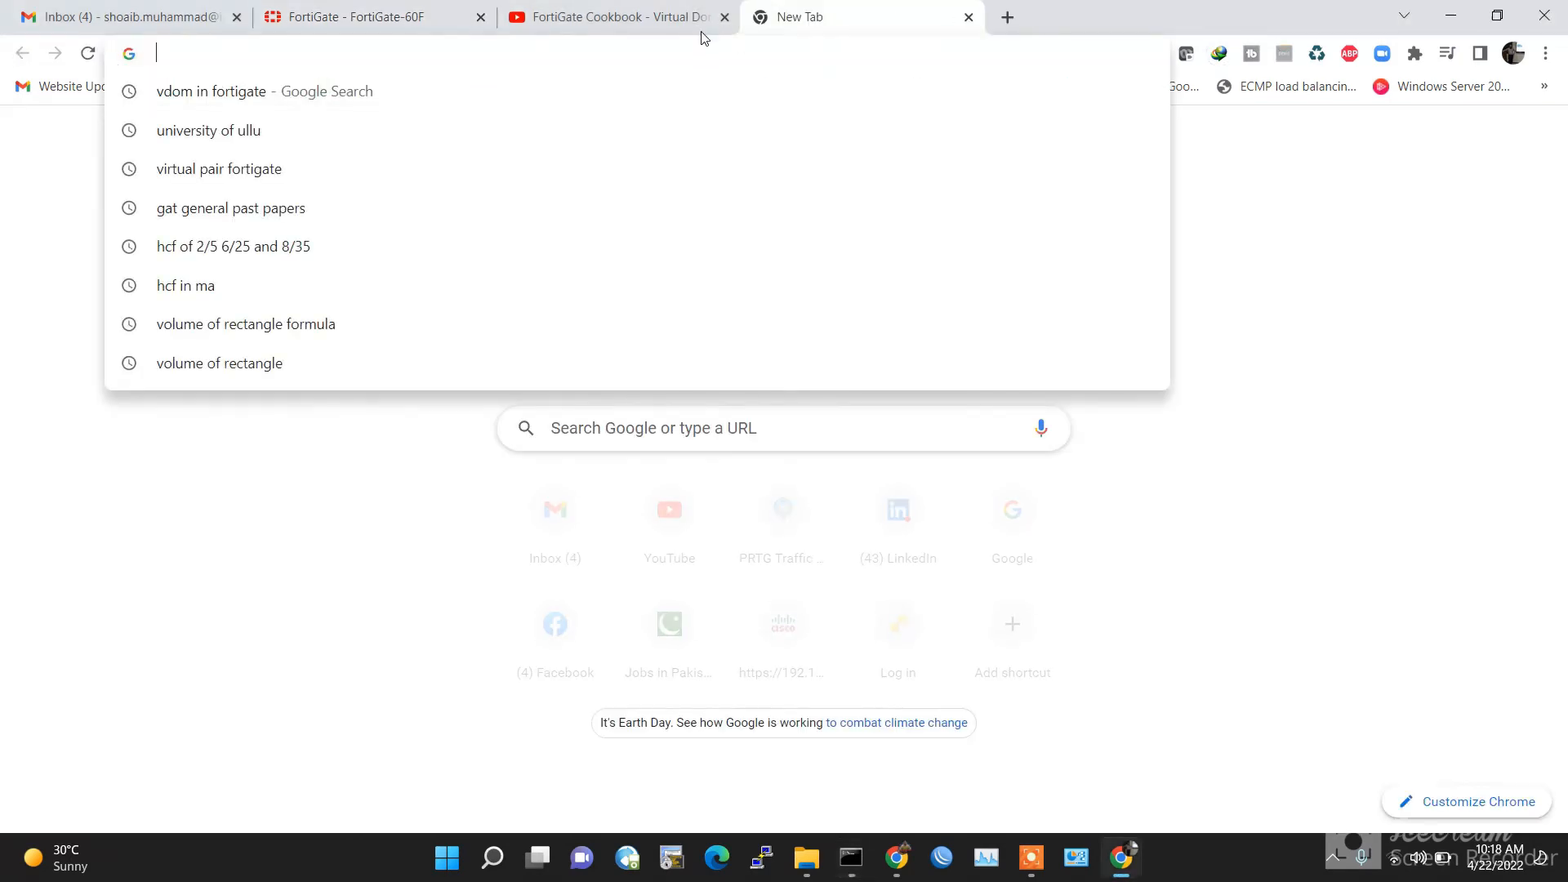
Step: Browse to 192.168.2.99 and proceed past the certificate warning
{"action": "left_click", "coordinate": [725, 17]}
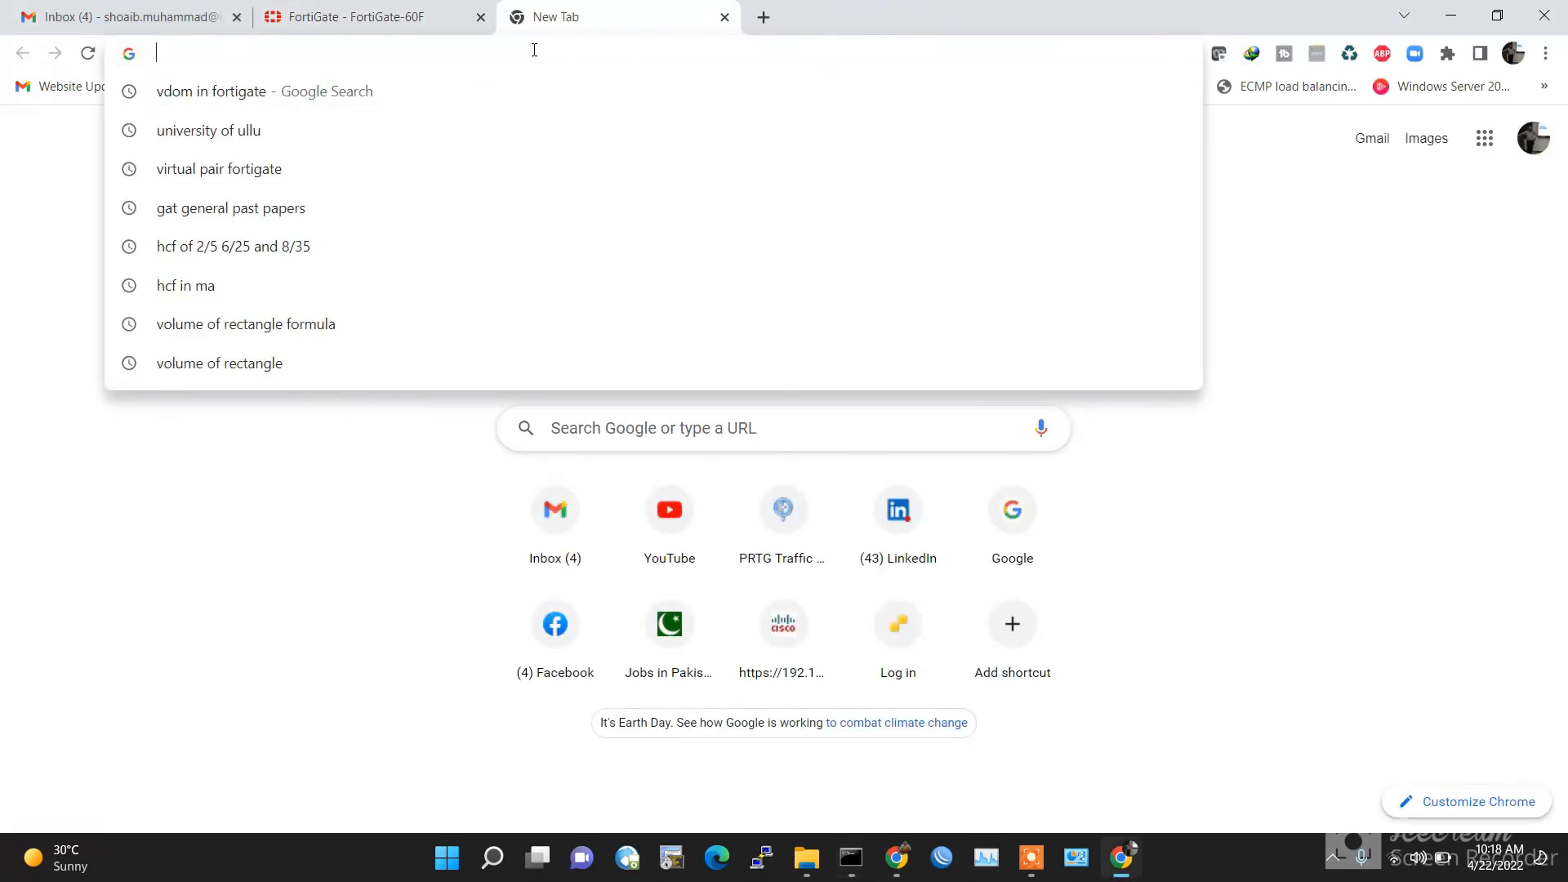
{"action": "type", "text": "192.168.2"}
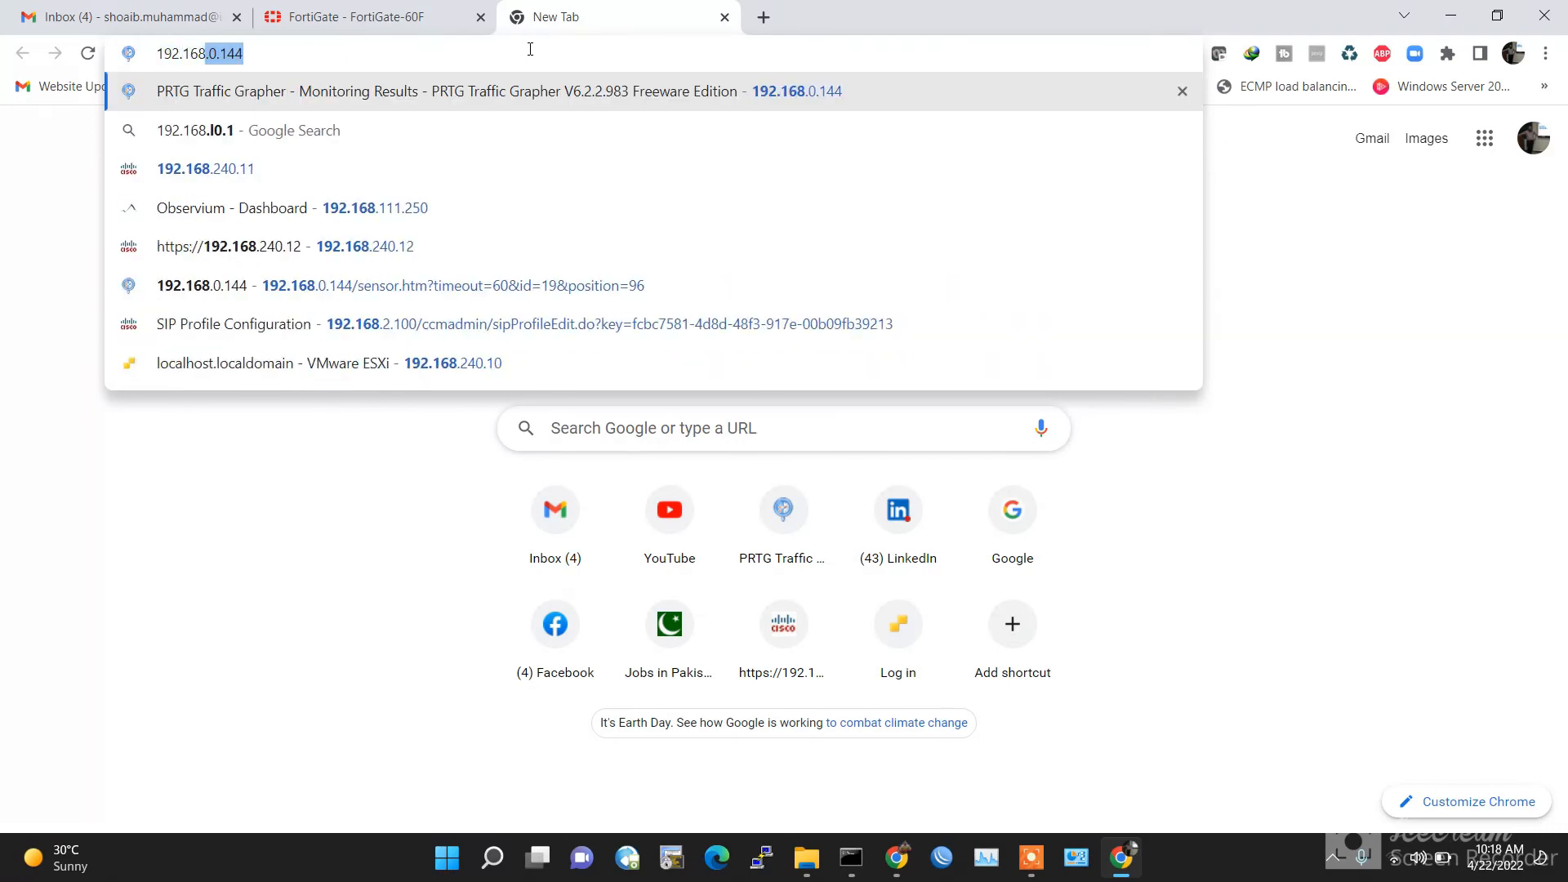
{"action": "type", "text": ".99"}
{"action": "key", "text": "Return"}
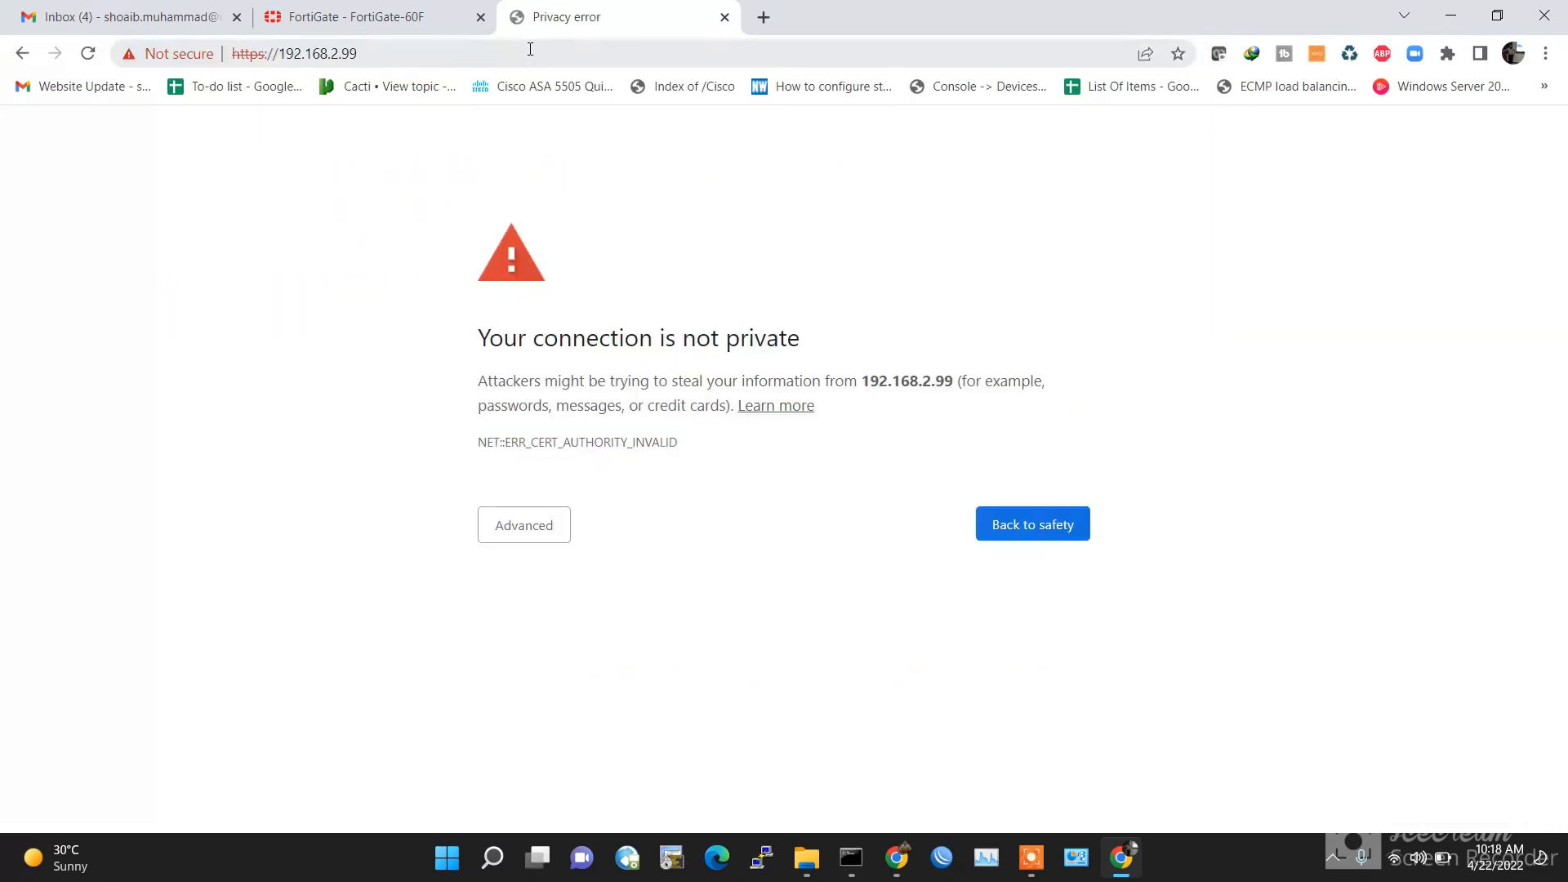
{"action": "left_click", "coordinate": [525, 526]}
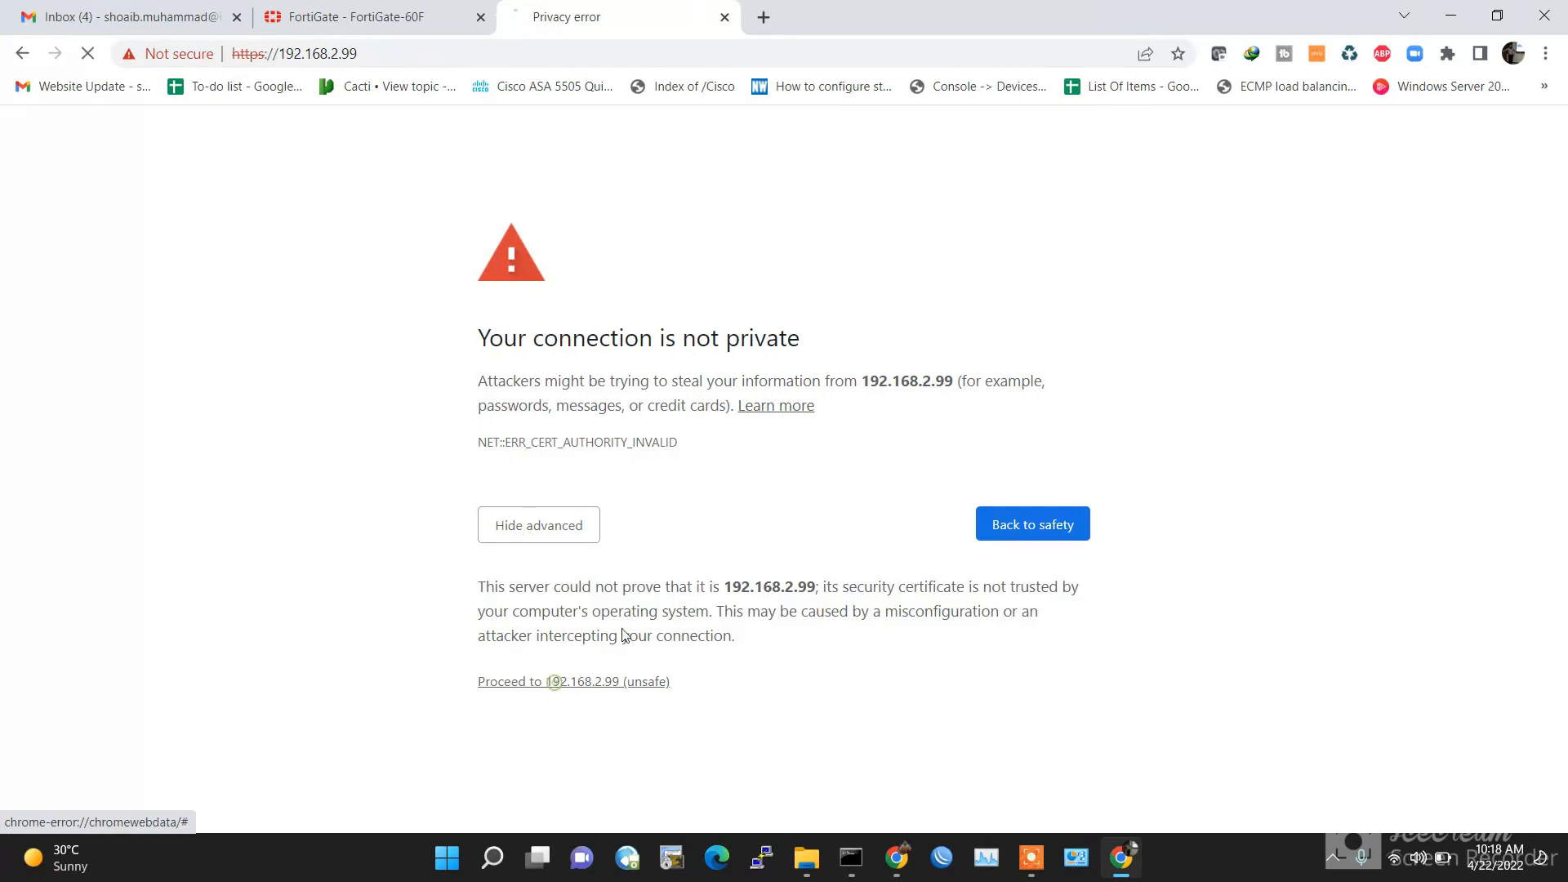
{"action": "left_click", "coordinate": [553, 682]}
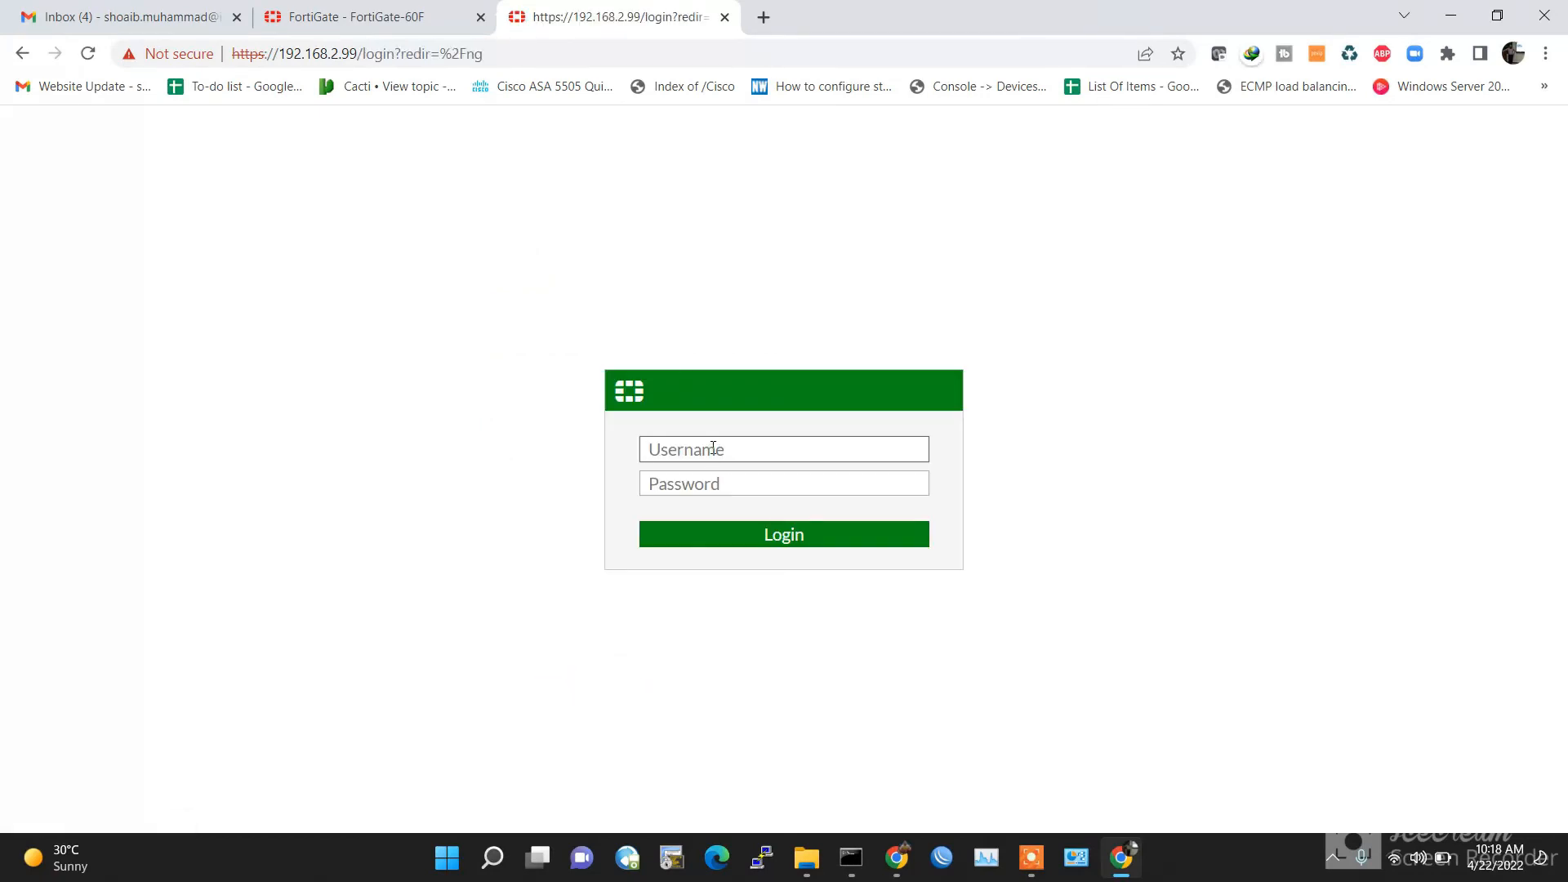
Step: Log in as the VDOM-1 administrator and dismiss the setup prompt and FortiOS 6.4.6 notice
{"action": "type", "text": "ADMI"}
{"action": "key", "text": "BackSpace"}
{"action": "key", "text": "BackSpace"}
{"action": "key", "text": "BackSpace"}
{"action": "key", "text": "Tab"}
{"action": "type", "text": "••"}
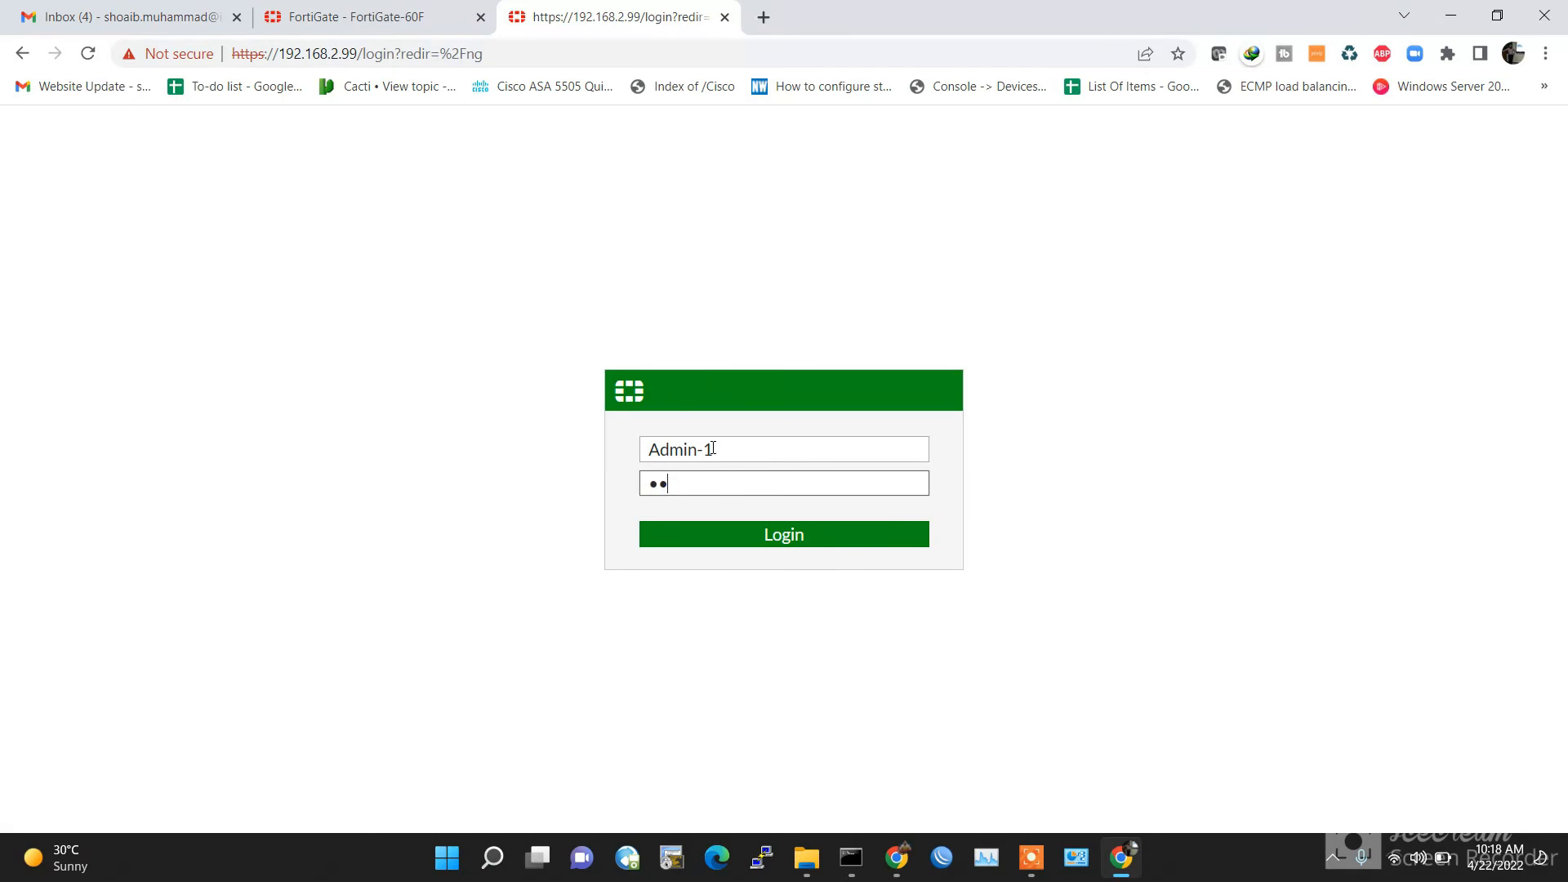
{"action": "key", "text": "Return"}
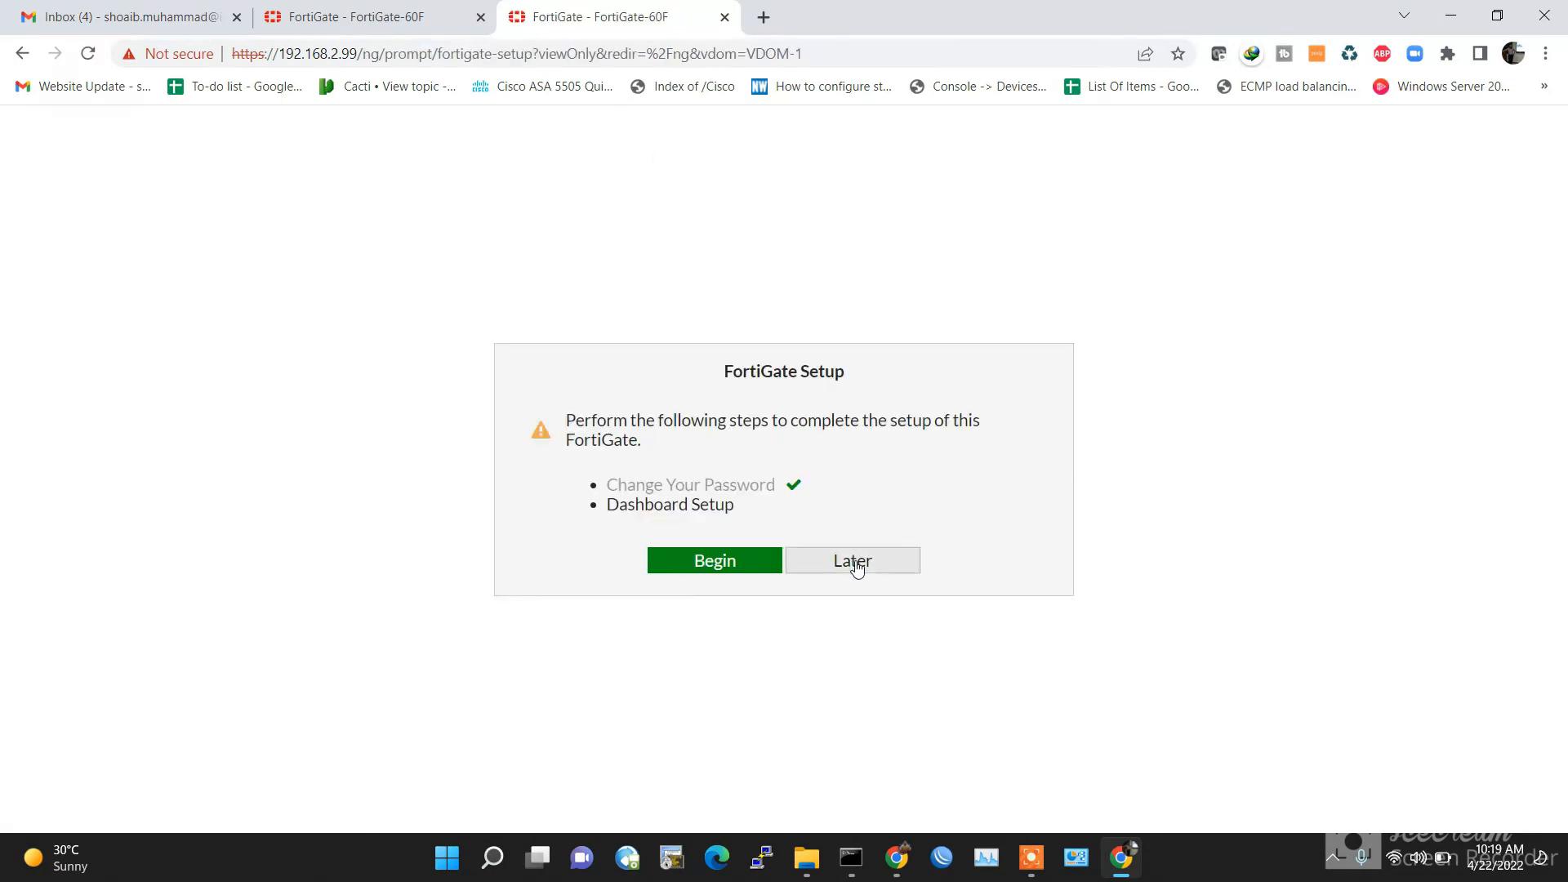
{"action": "left_click", "coordinate": [854, 562]}
{"action": "left_click", "coordinate": [878, 758]}
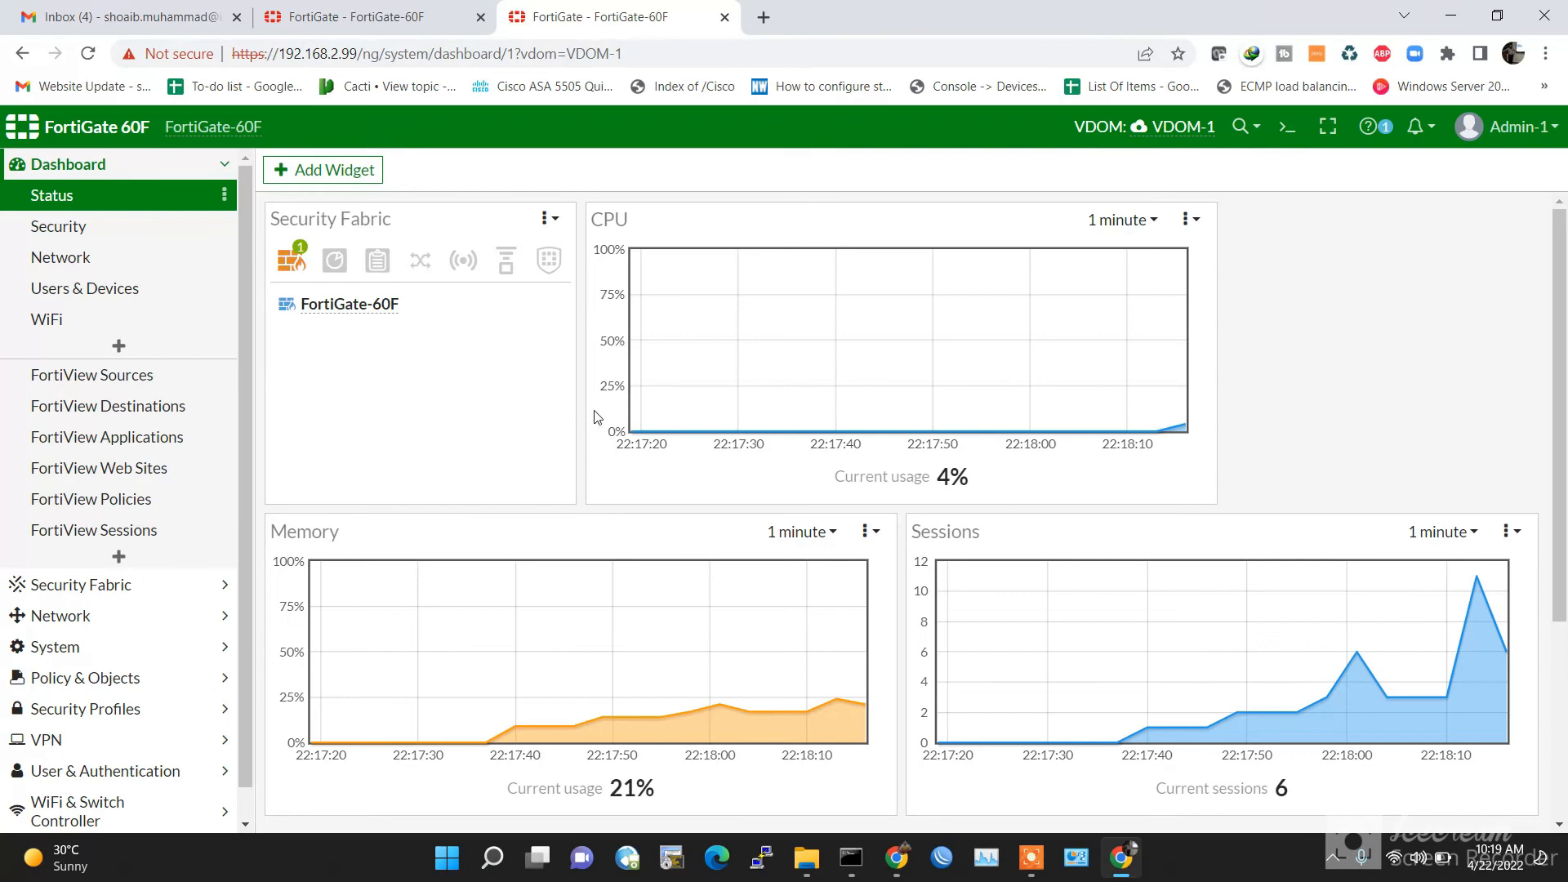
Step: Review VDOM-1's Network > Interfaces list, then log out of the VDOM-1 session
{"action": "scroll", "coordinate": [531, 417], "scroll_direction": "down", "scroll_amount": 4}
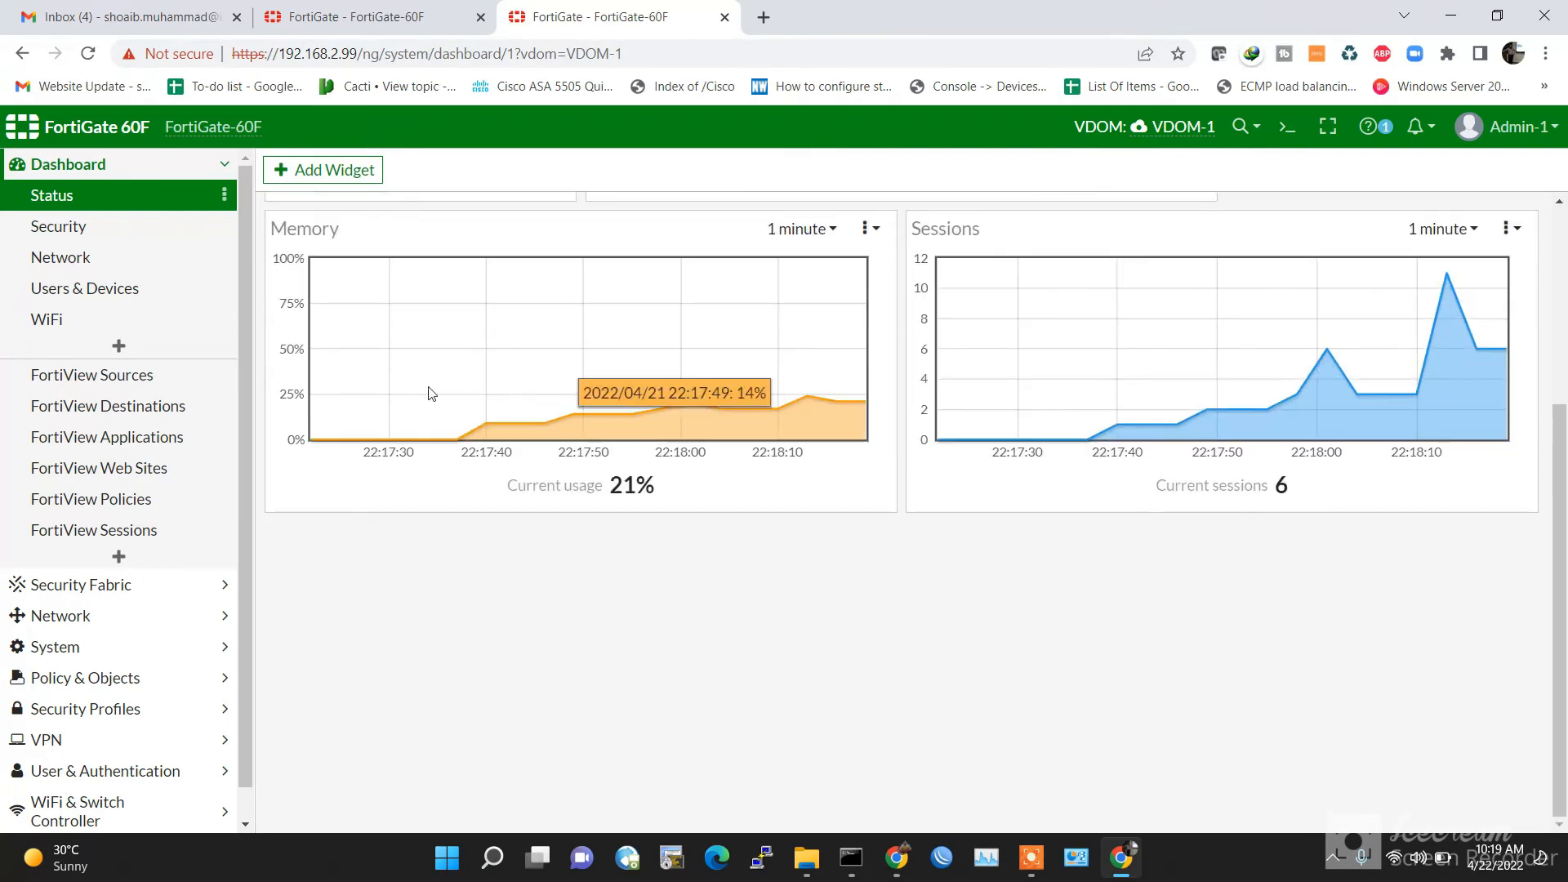
{"action": "left_click", "coordinate": [135, 166]}
{"action": "left_click", "coordinate": [149, 166]}
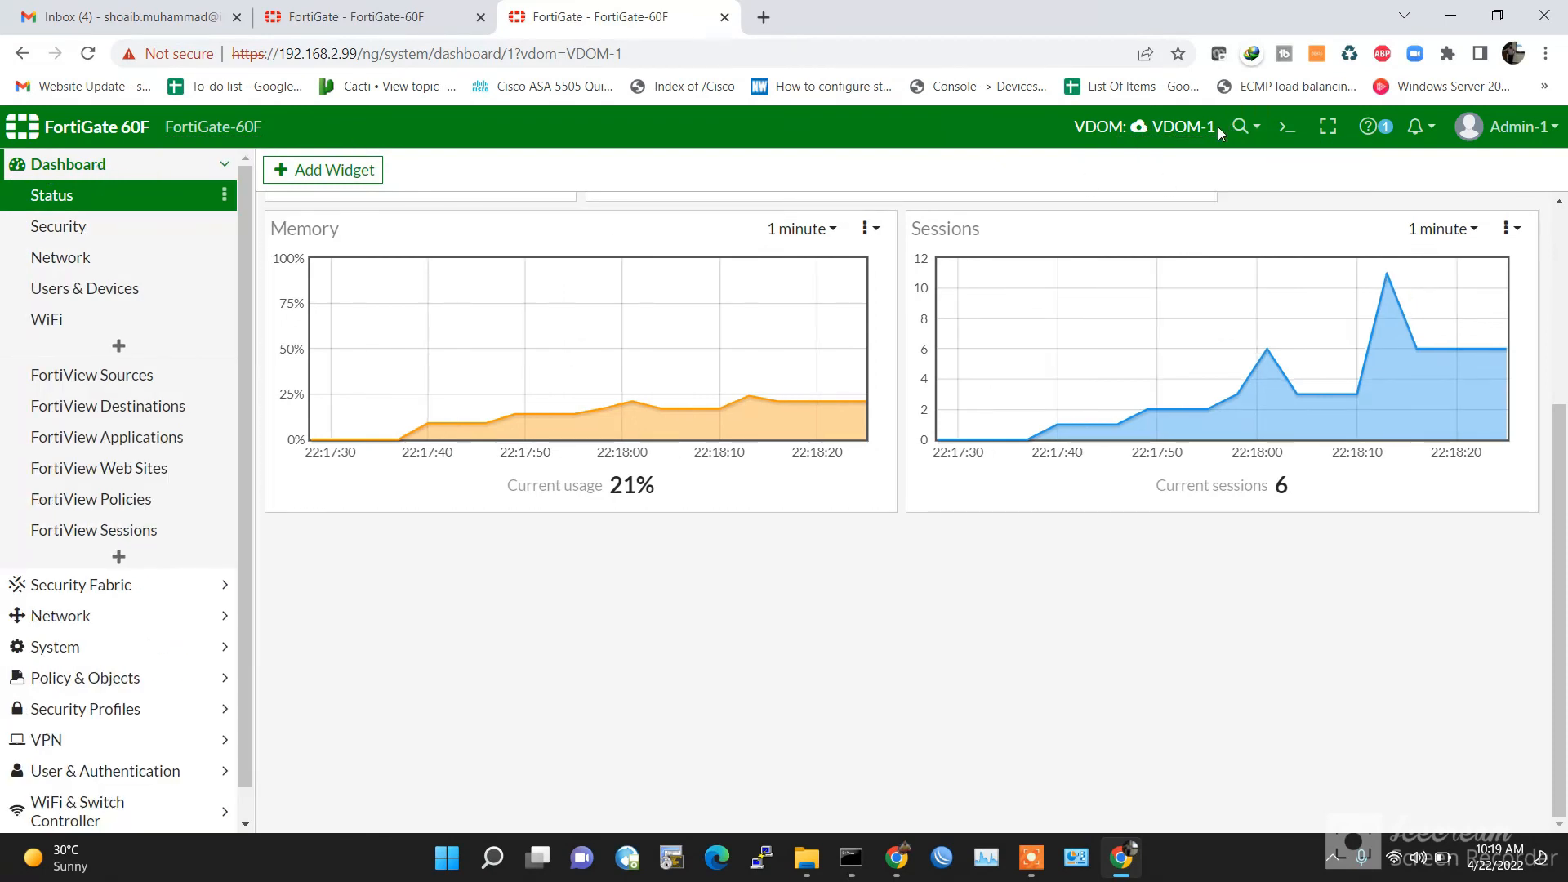
{"action": "mouse_move", "coordinate": [1210, 129]}
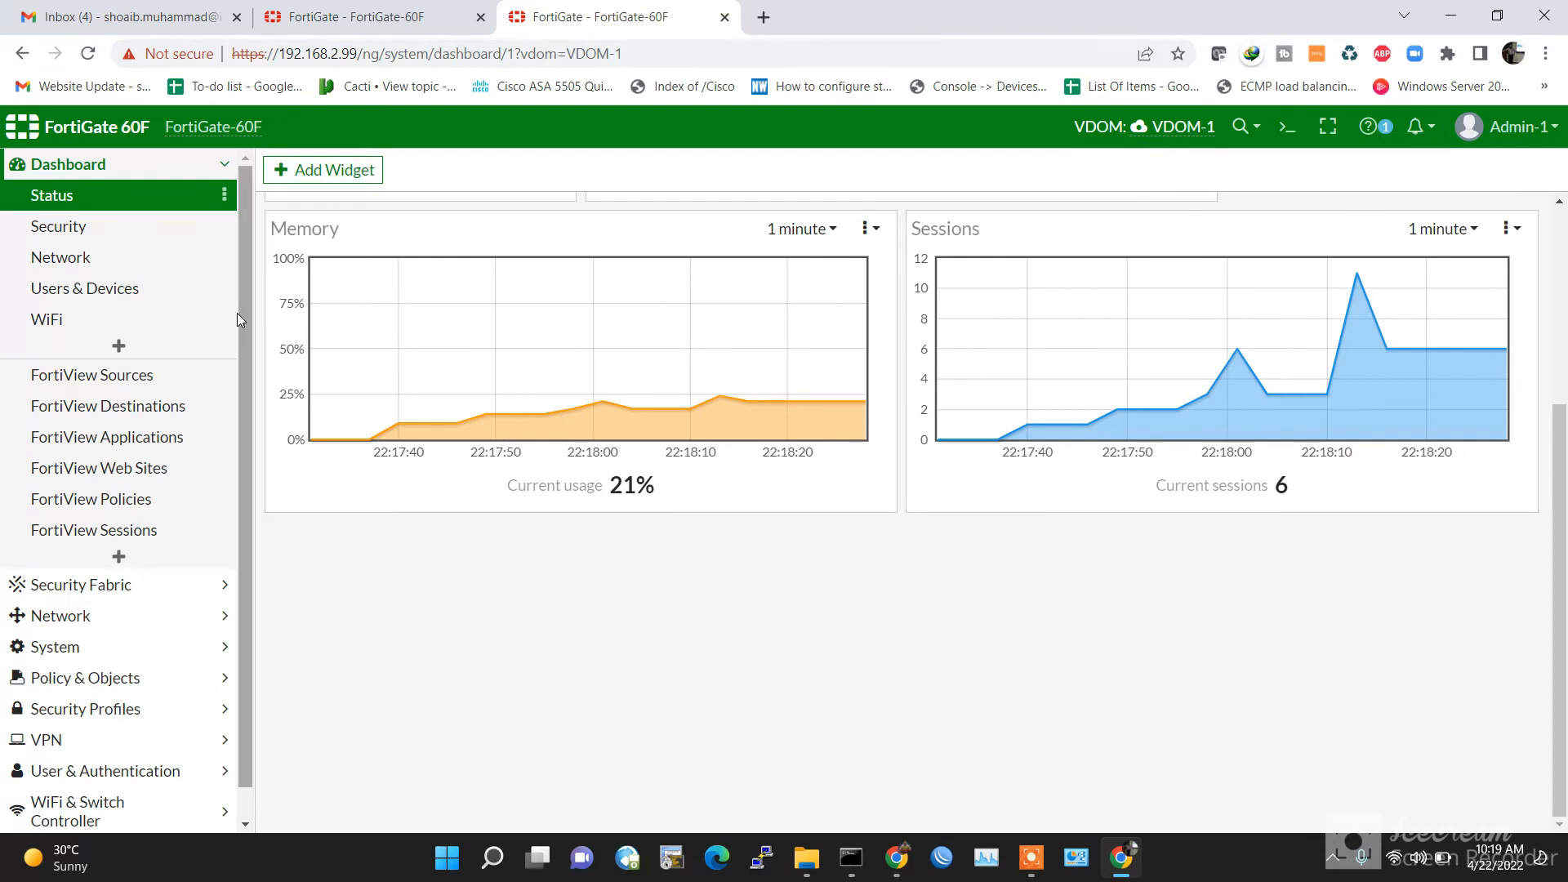
{"action": "left_click", "coordinate": [90, 632]}
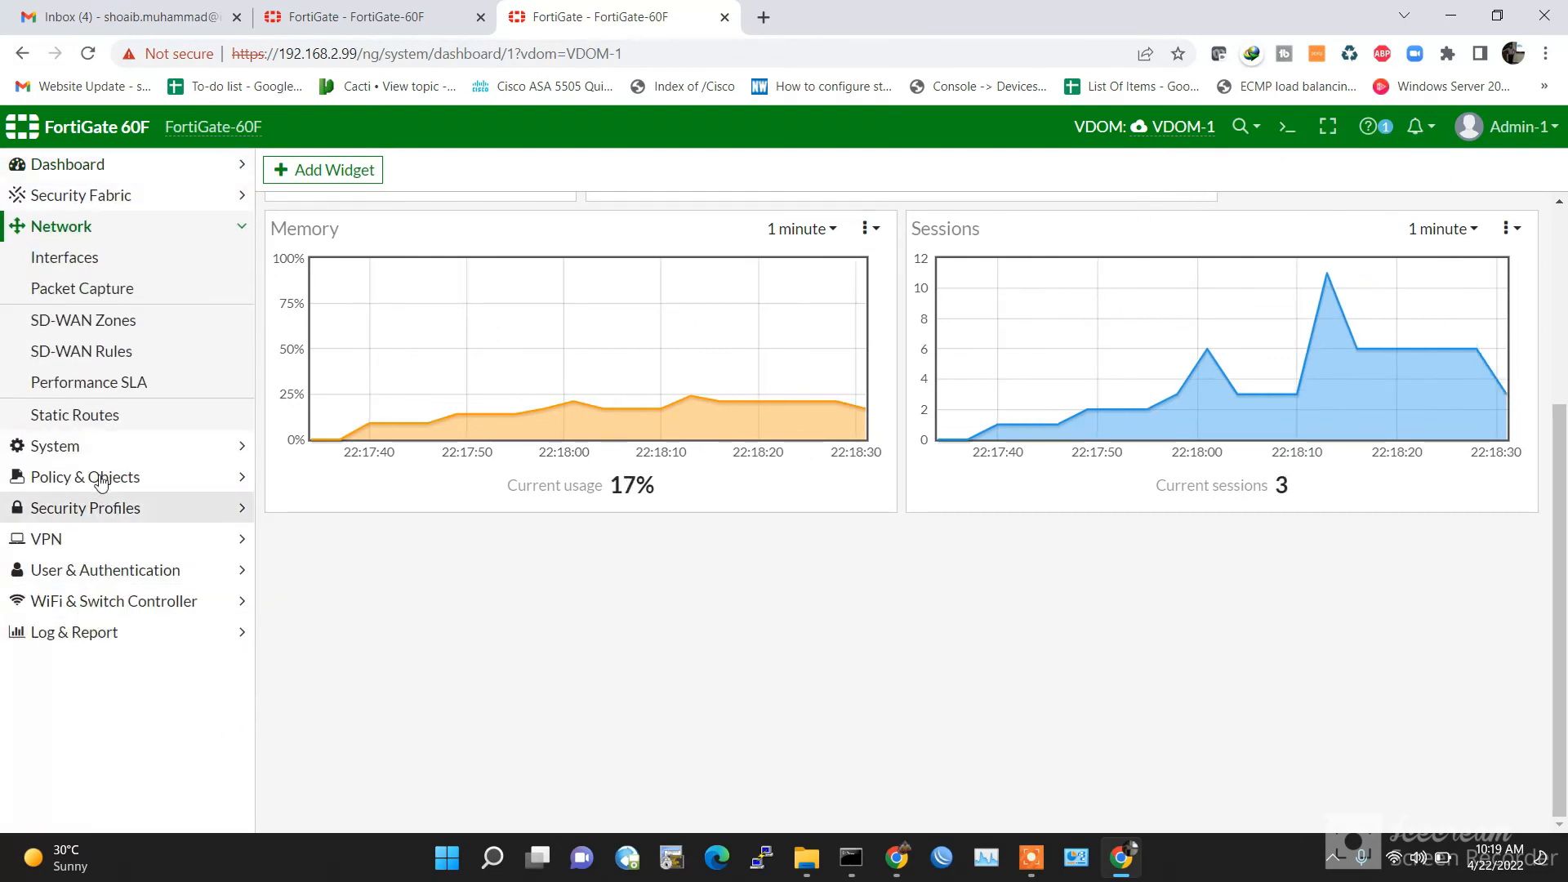
{"action": "left_click", "coordinate": [100, 258]}
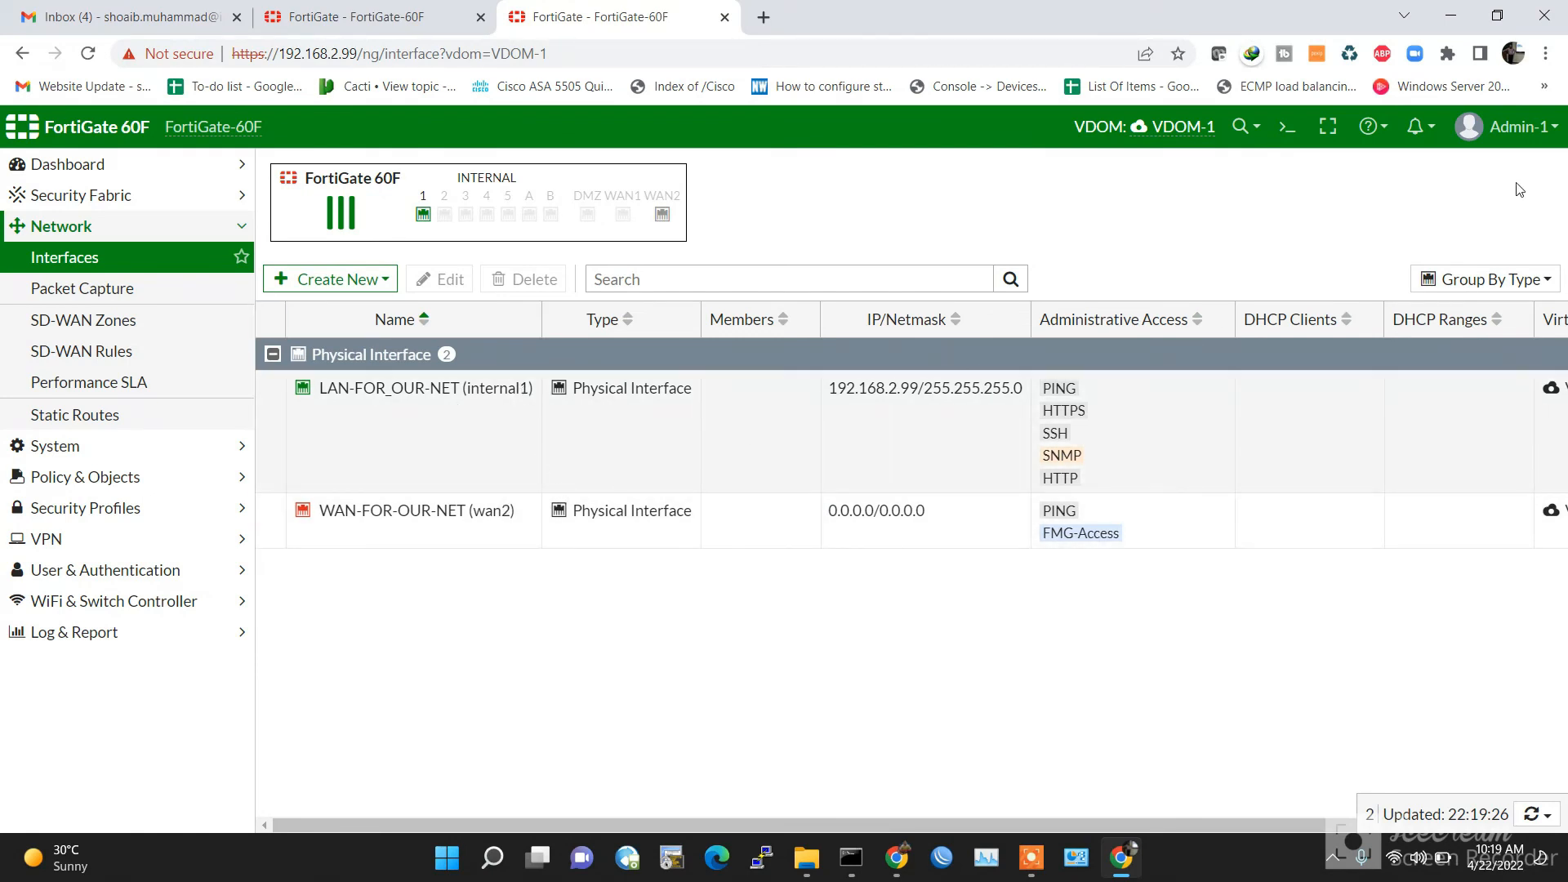
{"action": "left_click", "coordinate": [1548, 128]}
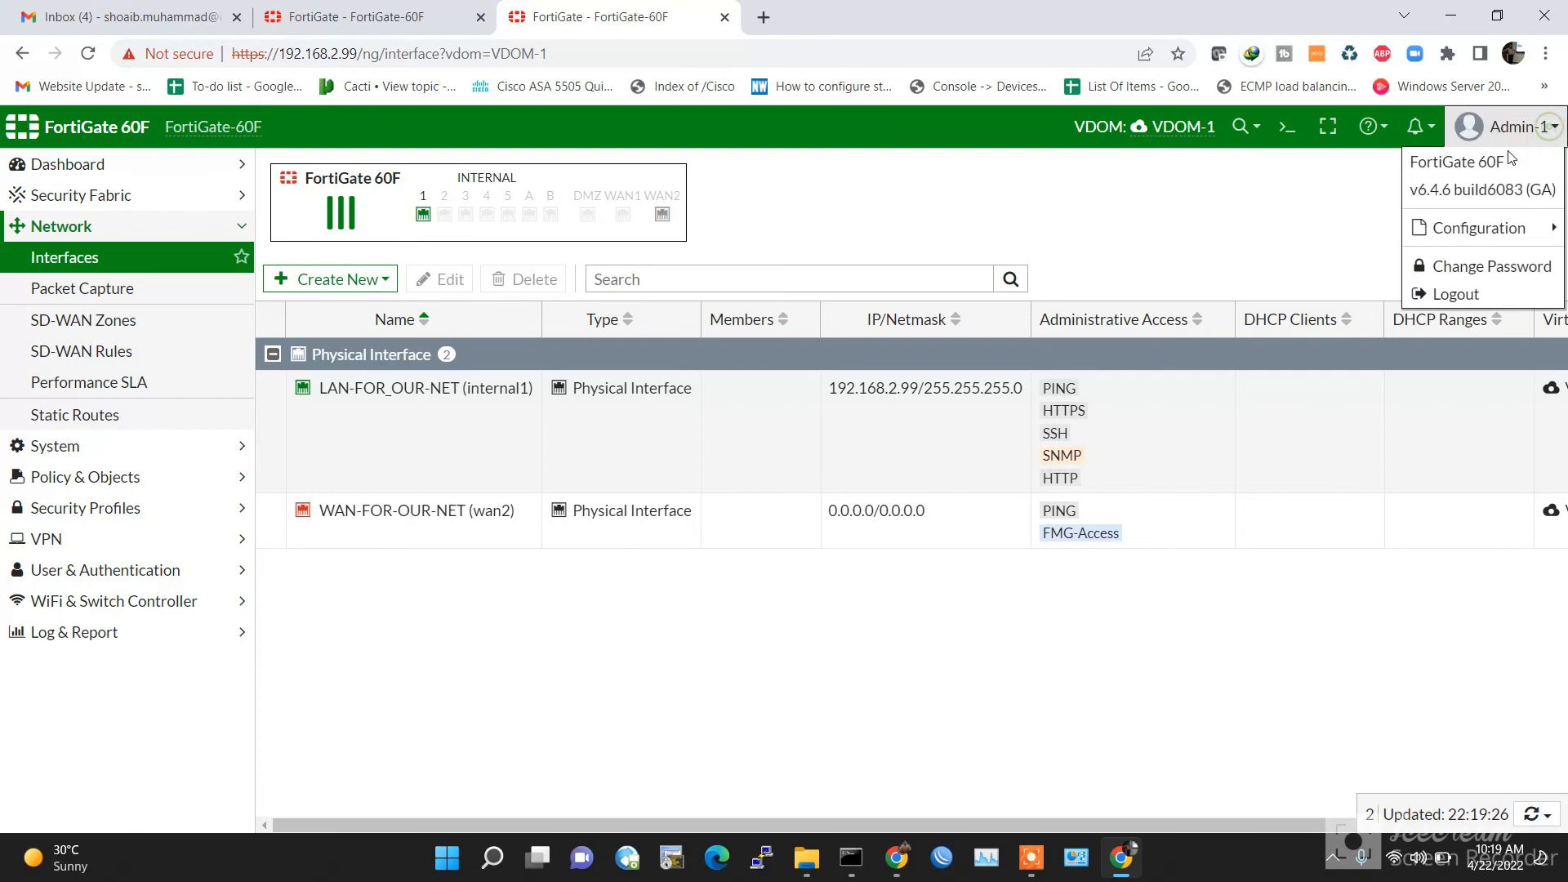
{"action": "left_click", "coordinate": [1468, 295]}
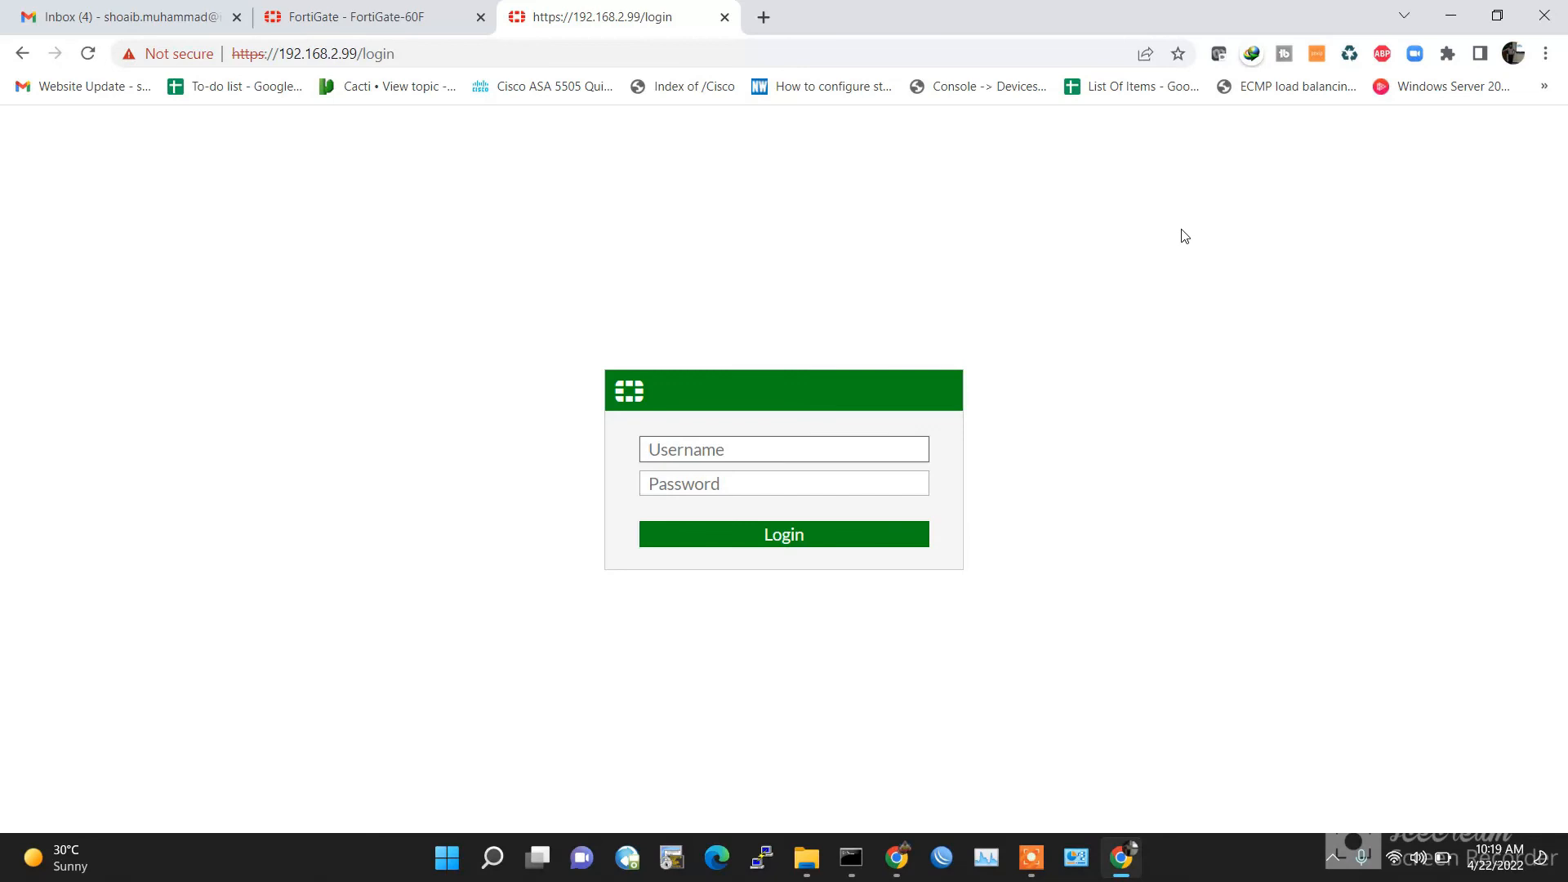
Step: Stop and close the continuous ping console window
{"action": "left_click", "coordinate": [851, 856]}
{"action": "left_click", "coordinate": [700, 482]}
{"action": "key", "text": "Escape"}
{"action": "left_click", "coordinate": [555, 463]}
{"action": "right_click", "coordinate": [555, 463]}
{"action": "left_click", "coordinate": [546, 484]}
{"action": "right_click", "coordinate": [546, 483]}
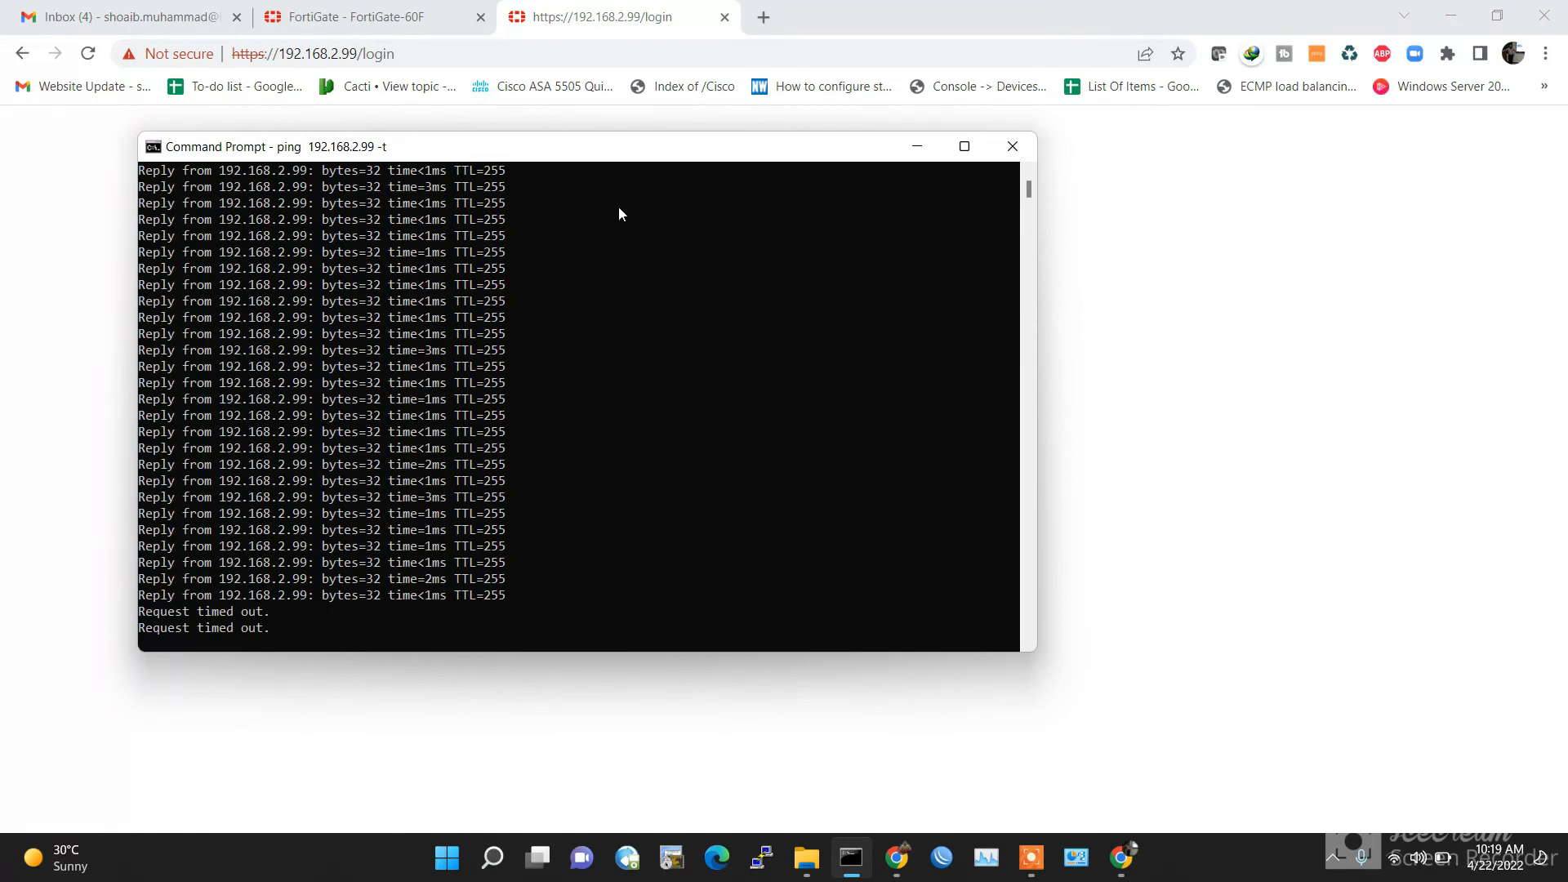
{"action": "left_click", "coordinate": [1012, 146]}
Step: Ping 192.168.3.99 from a new Command Prompt, getting 2 of 4 replies
{"action": "left_click", "coordinate": [851, 857]}
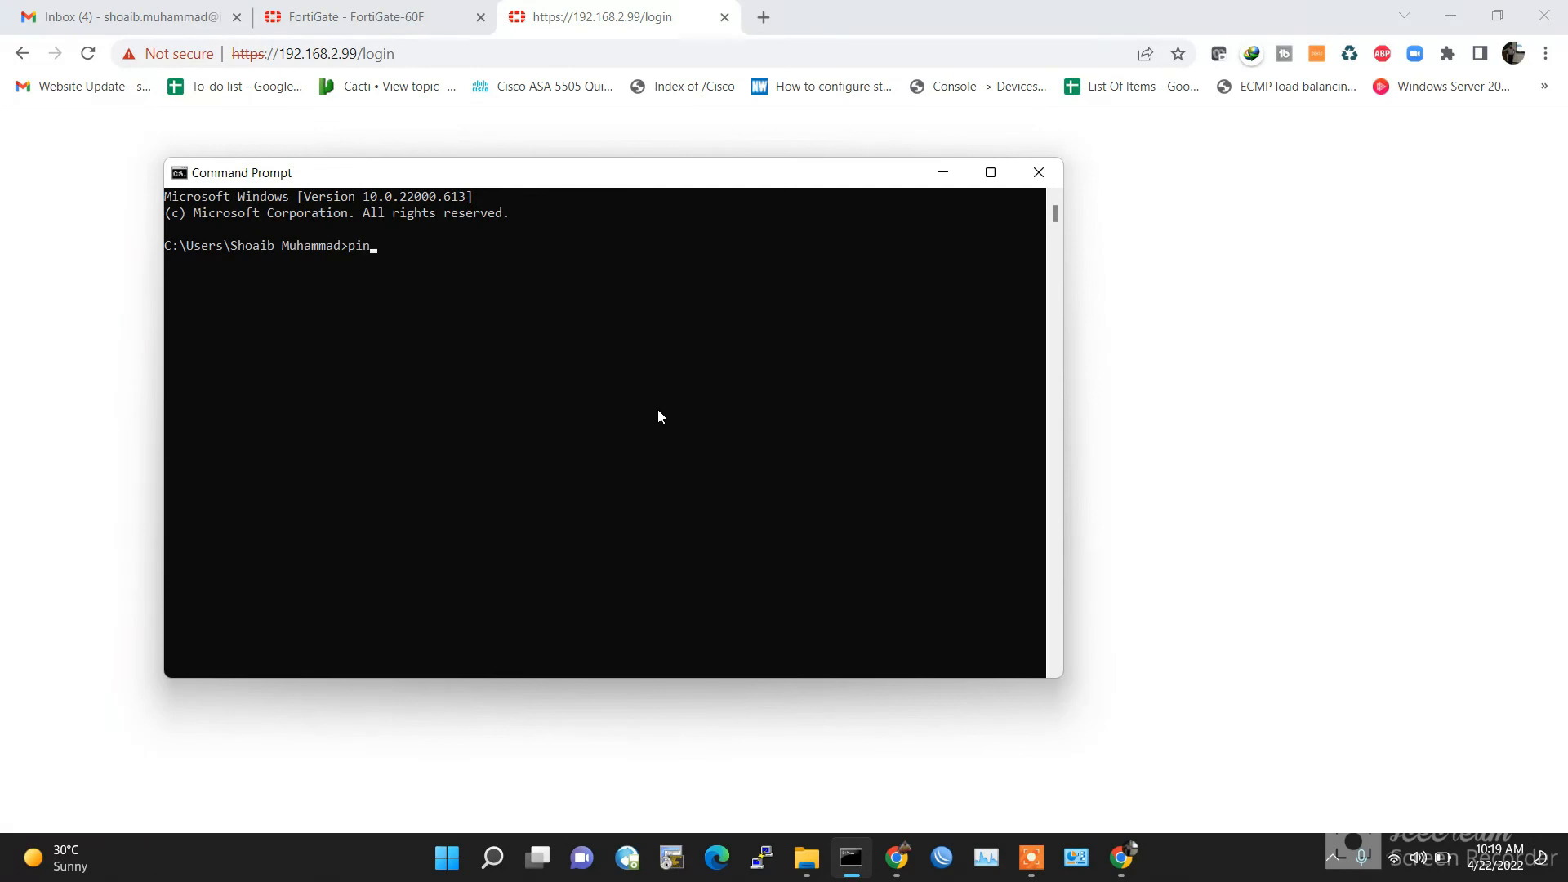
{"action": "type", "text": "ping 192.168.3.99"}
{"action": "key", "text": "Return"}
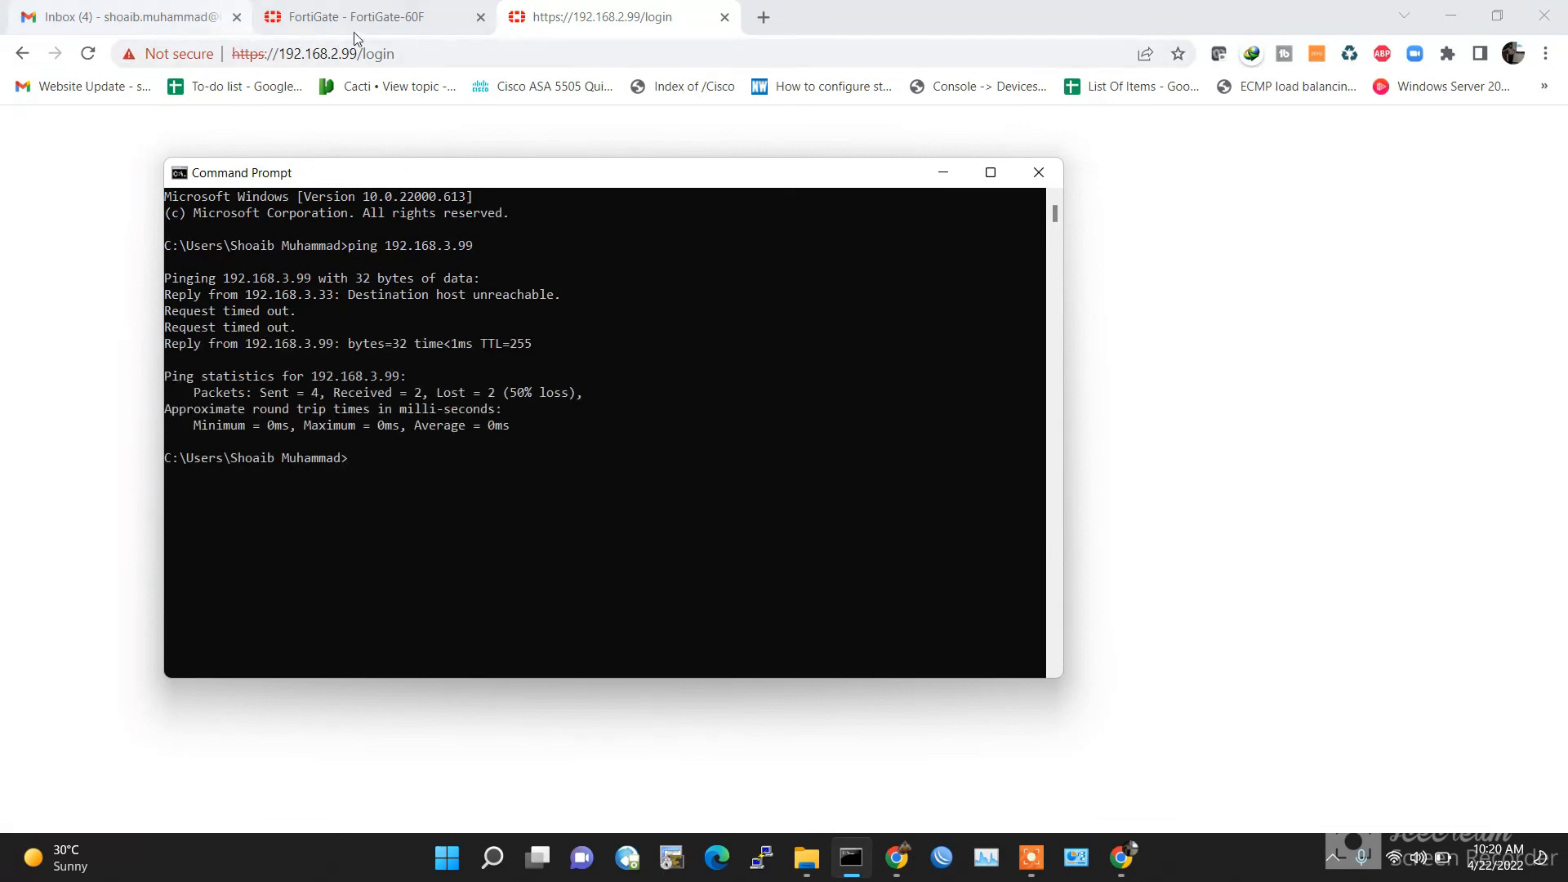
{"action": "left_click", "coordinate": [346, 54]}
{"action": "left_click", "coordinate": [335, 53]}
{"action": "key", "text": "shift+End"}
{"action": "type", "text": "3"}
{"action": "type", "text": "9"}
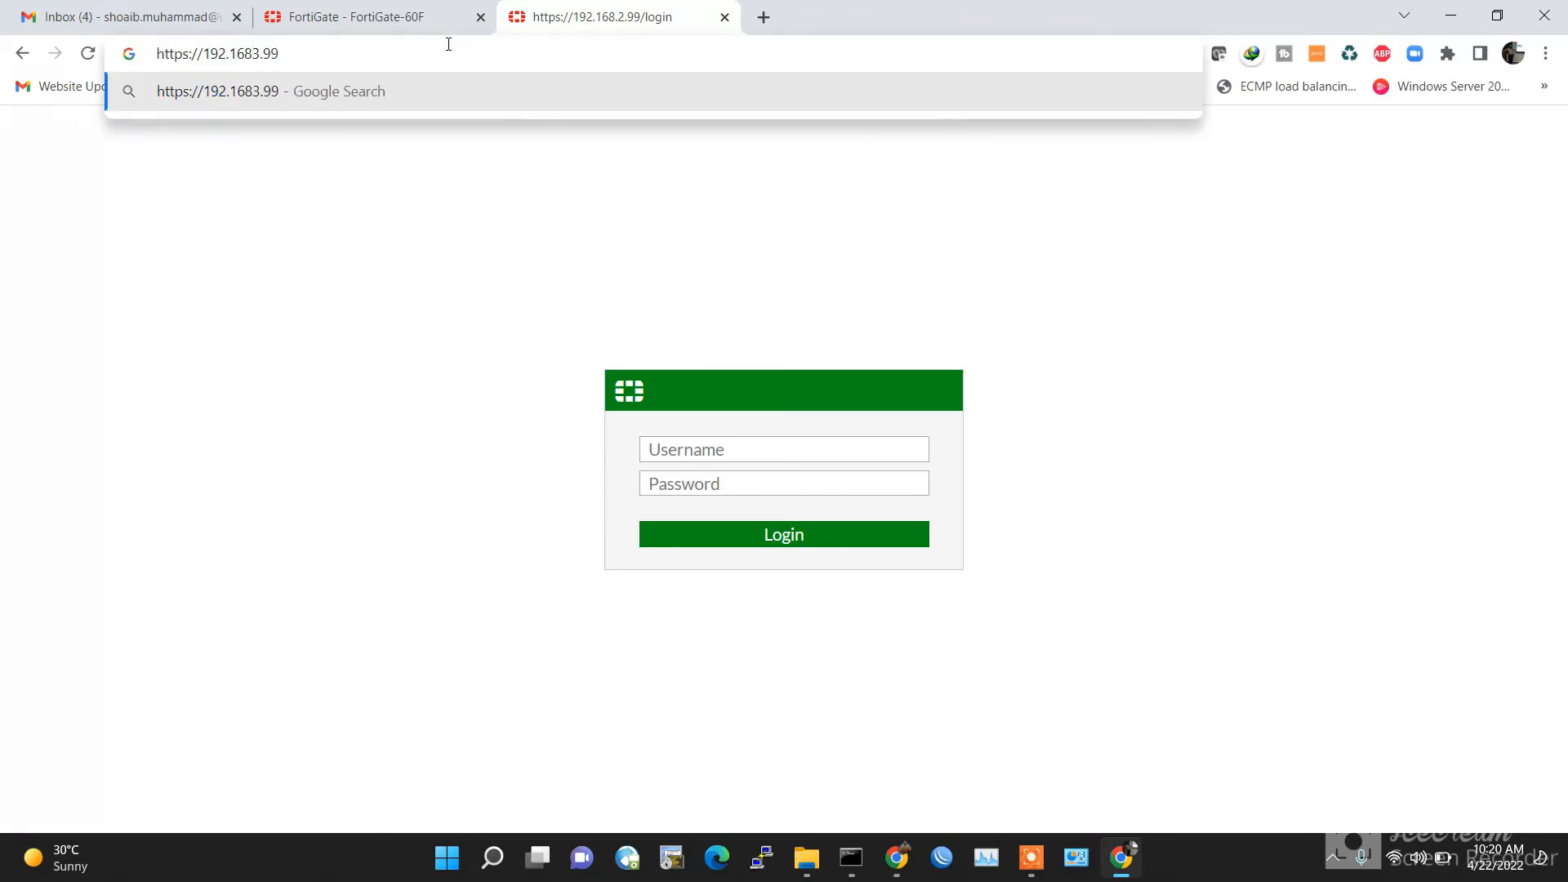
{"action": "key", "text": "Return"}
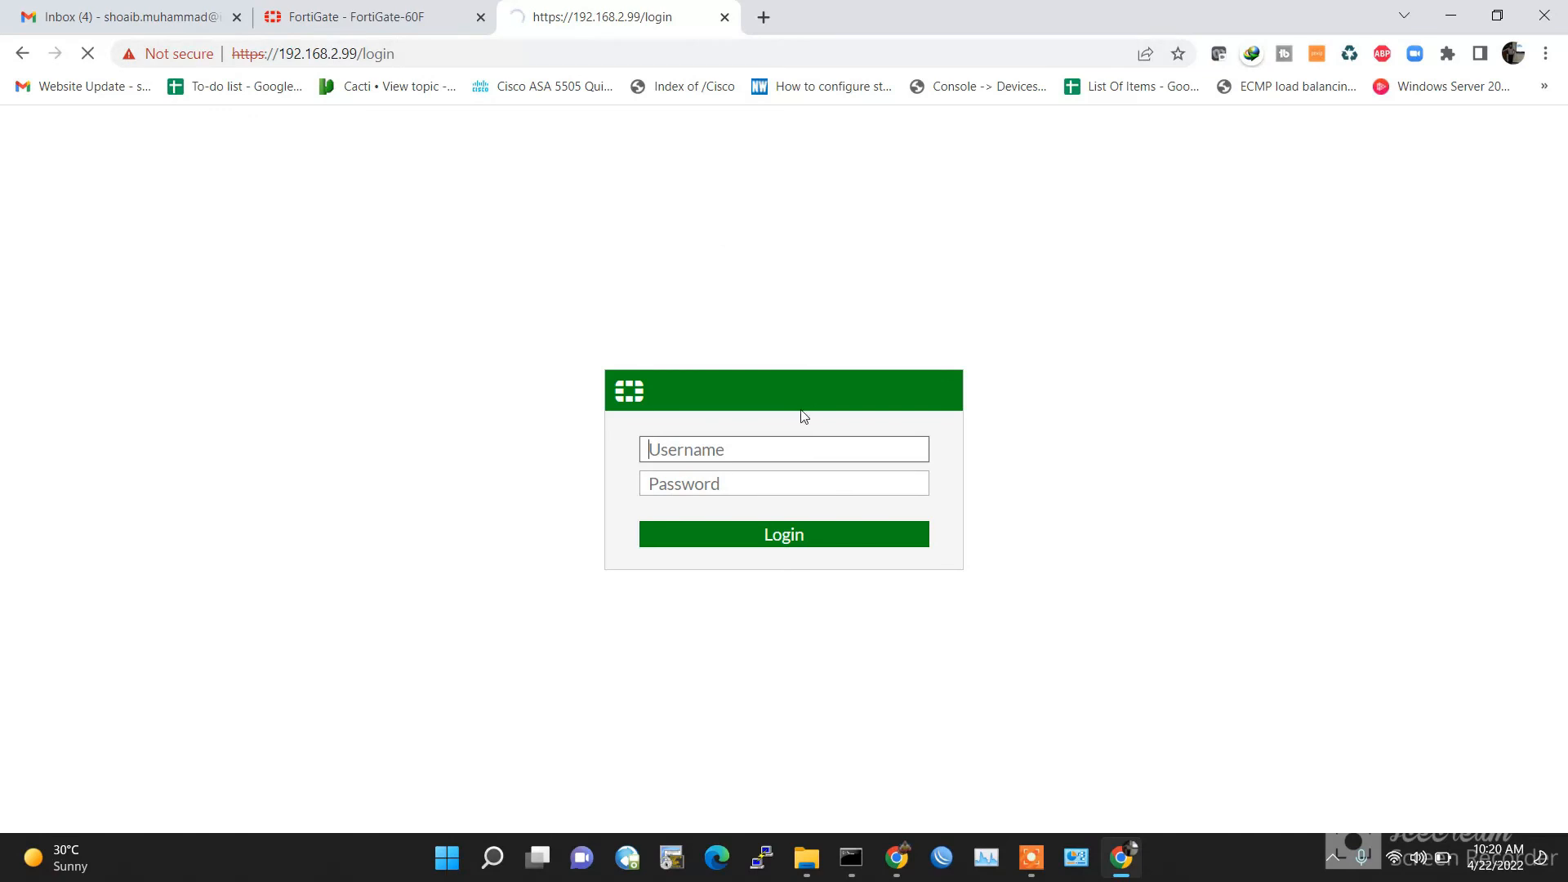
{"action": "type", "text": "Admi"}
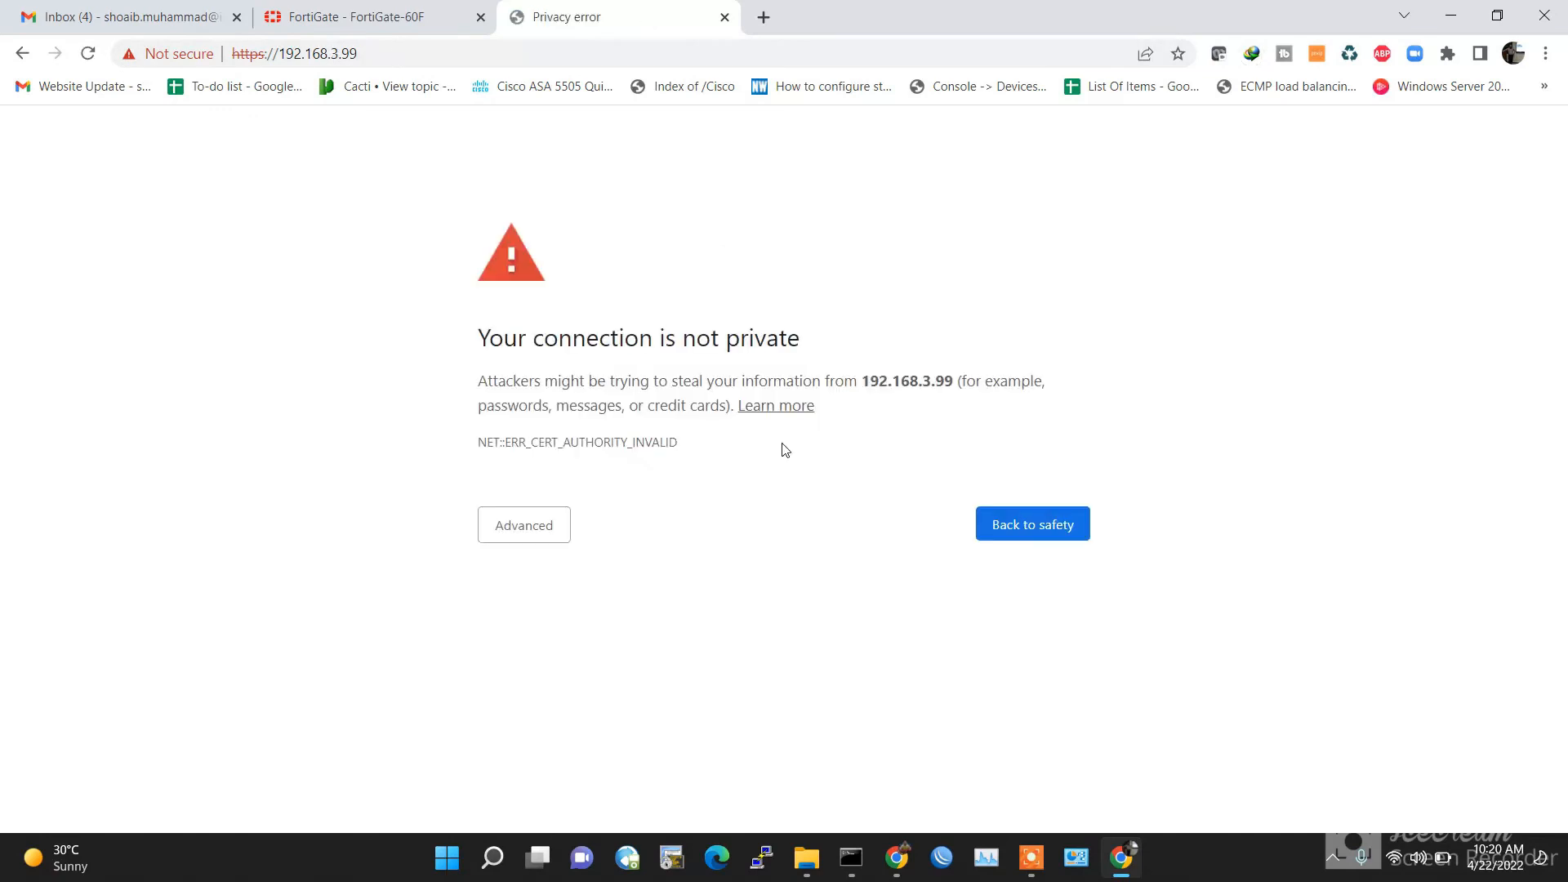
{"action": "left_click", "coordinate": [525, 525]}
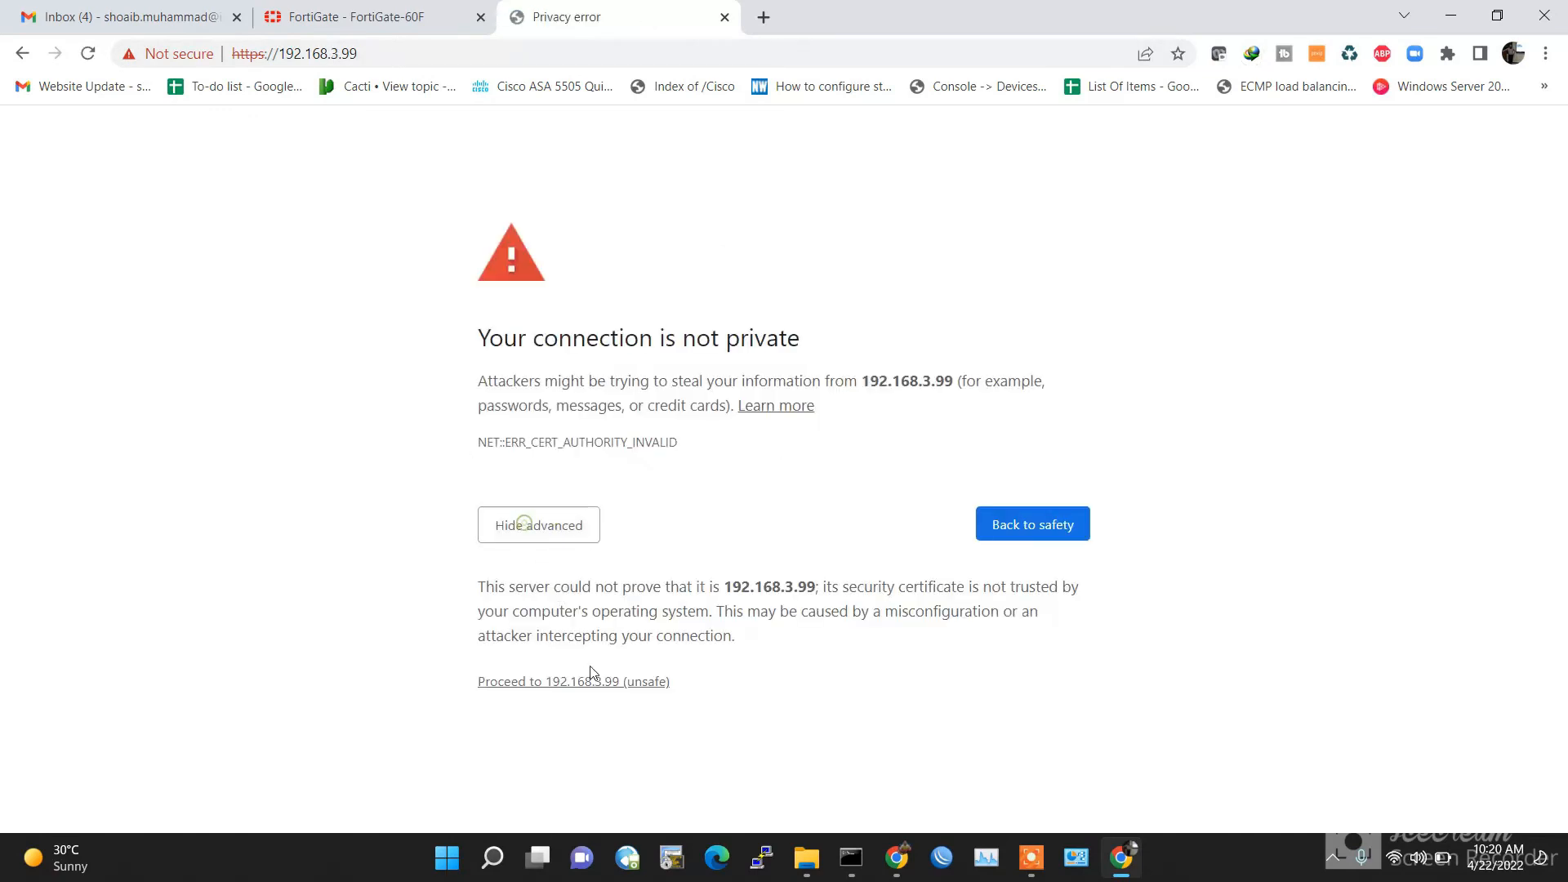
{"action": "left_click", "coordinate": [580, 677]}
Step: Log in as the VDOM-2 administrator, dismiss the prompts, and open its Interfaces list
{"action": "type", "text": "Admin-2"}
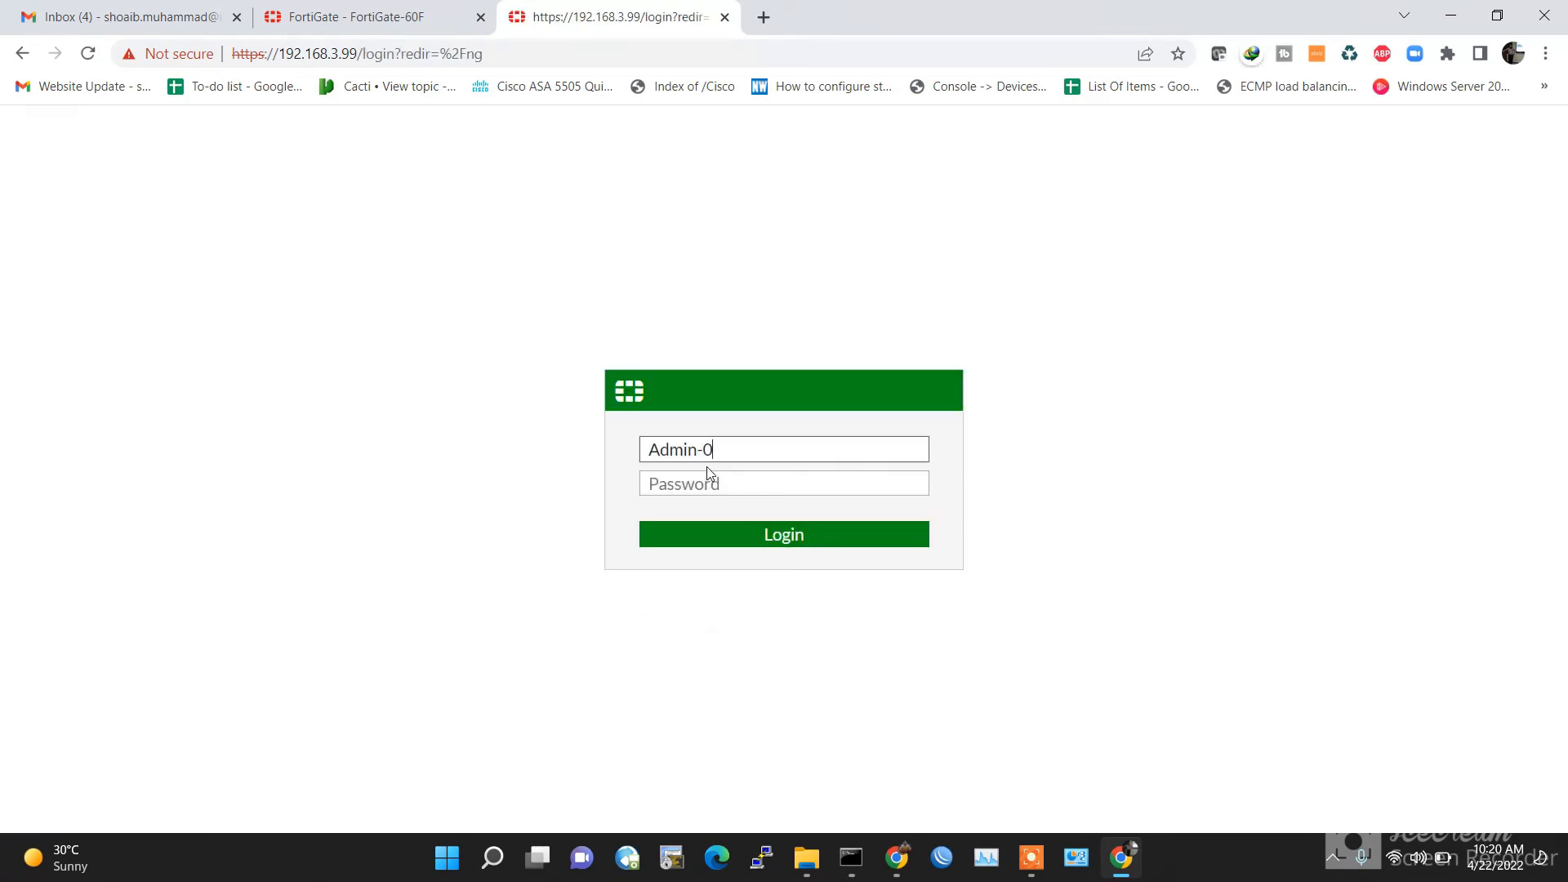
{"action": "key", "text": "Tab"}
{"action": "type", "text": "*****"}
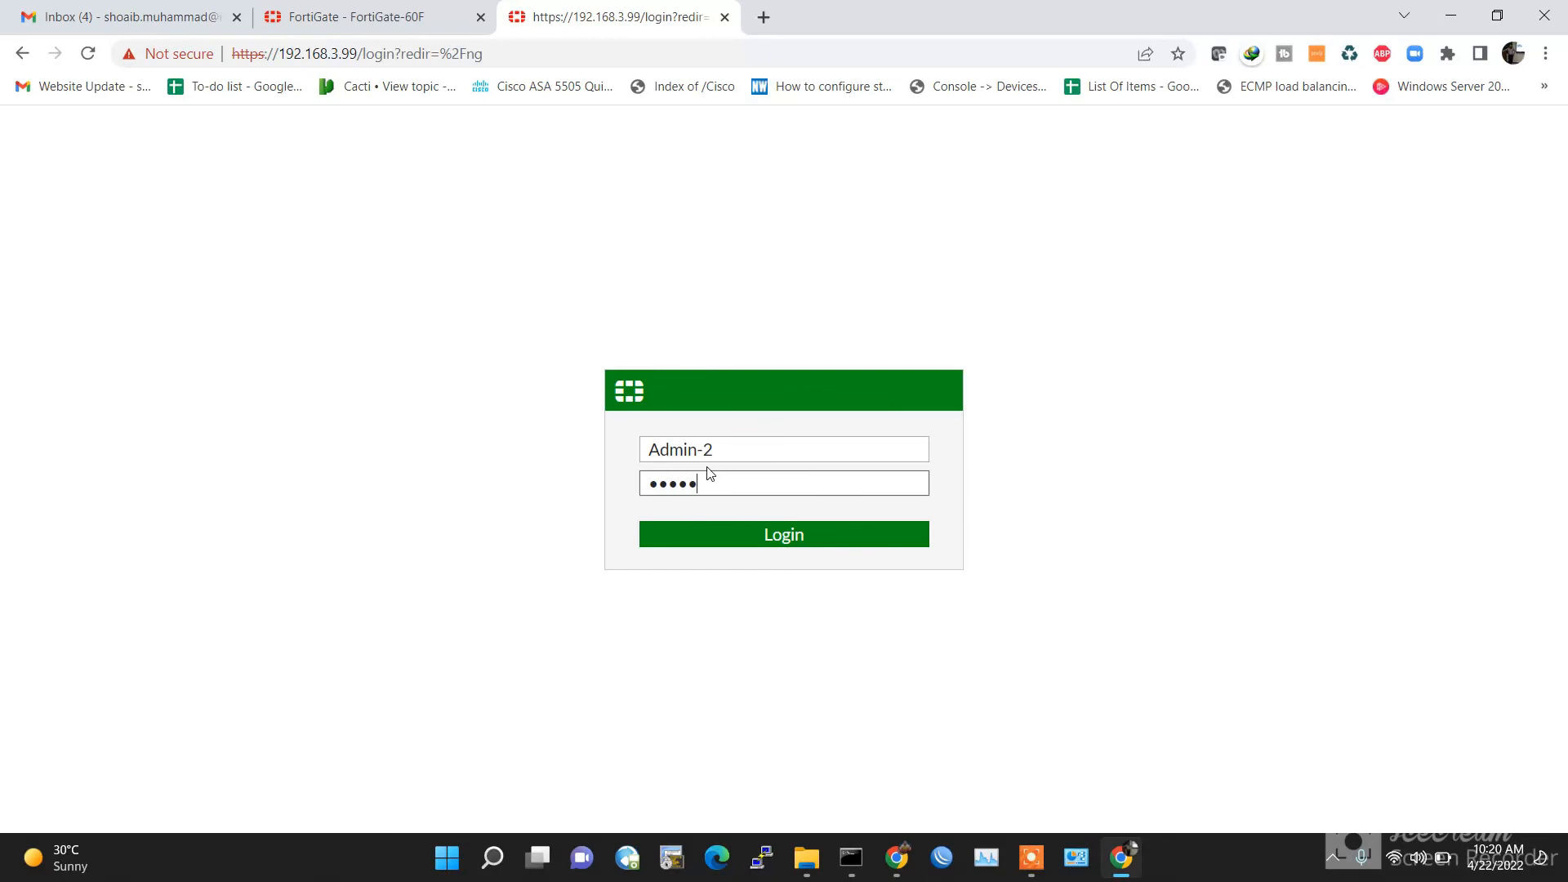
{"action": "type", "text": "***"}
{"action": "key", "text": "Return"}
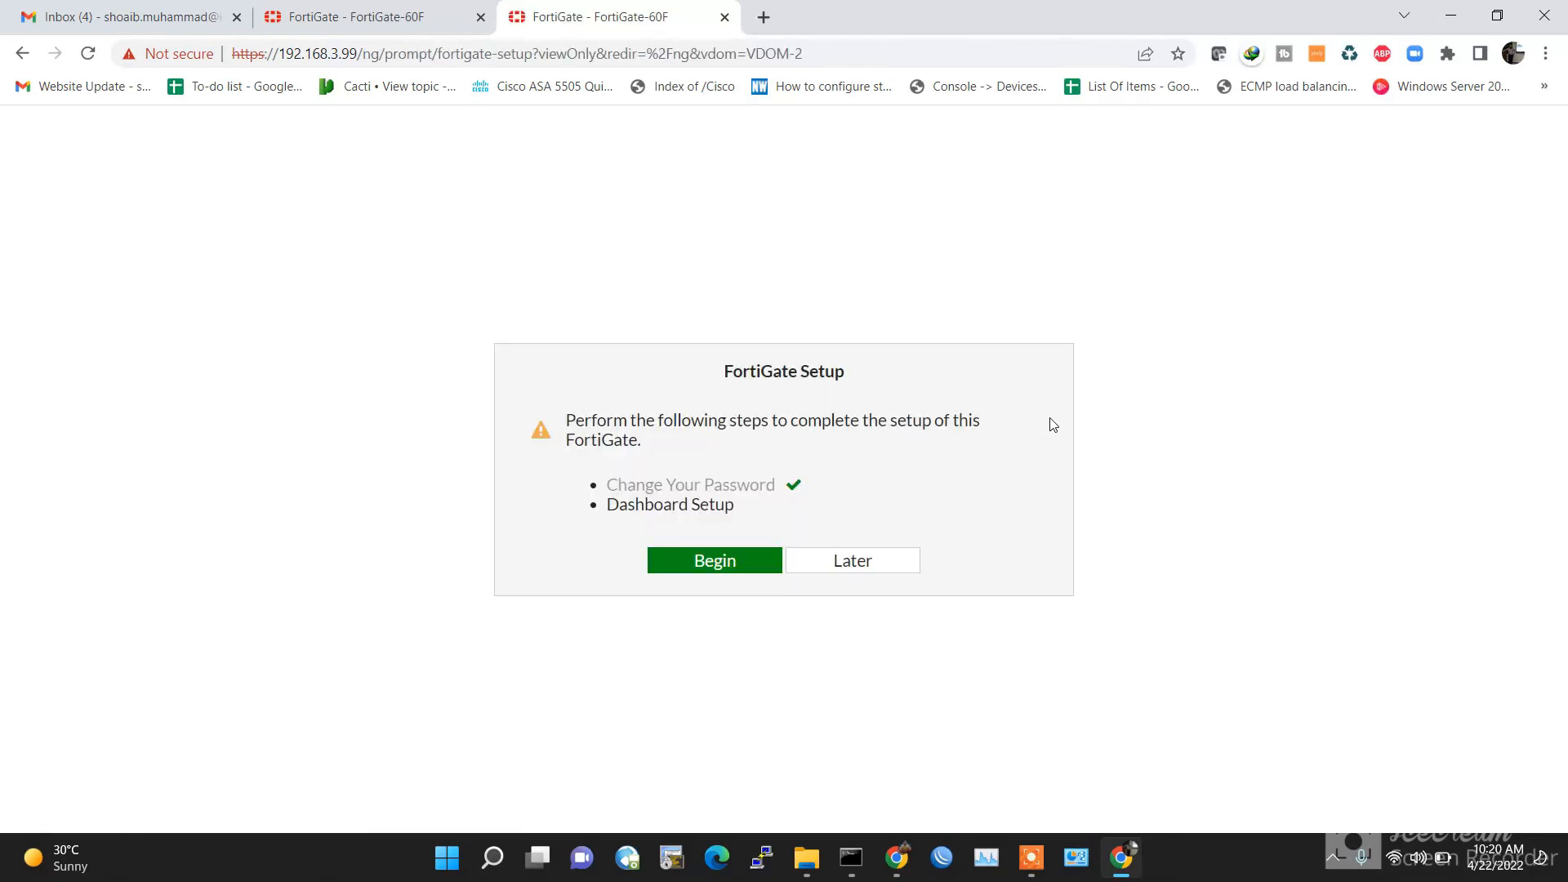
{"action": "left_click", "coordinate": [861, 560]}
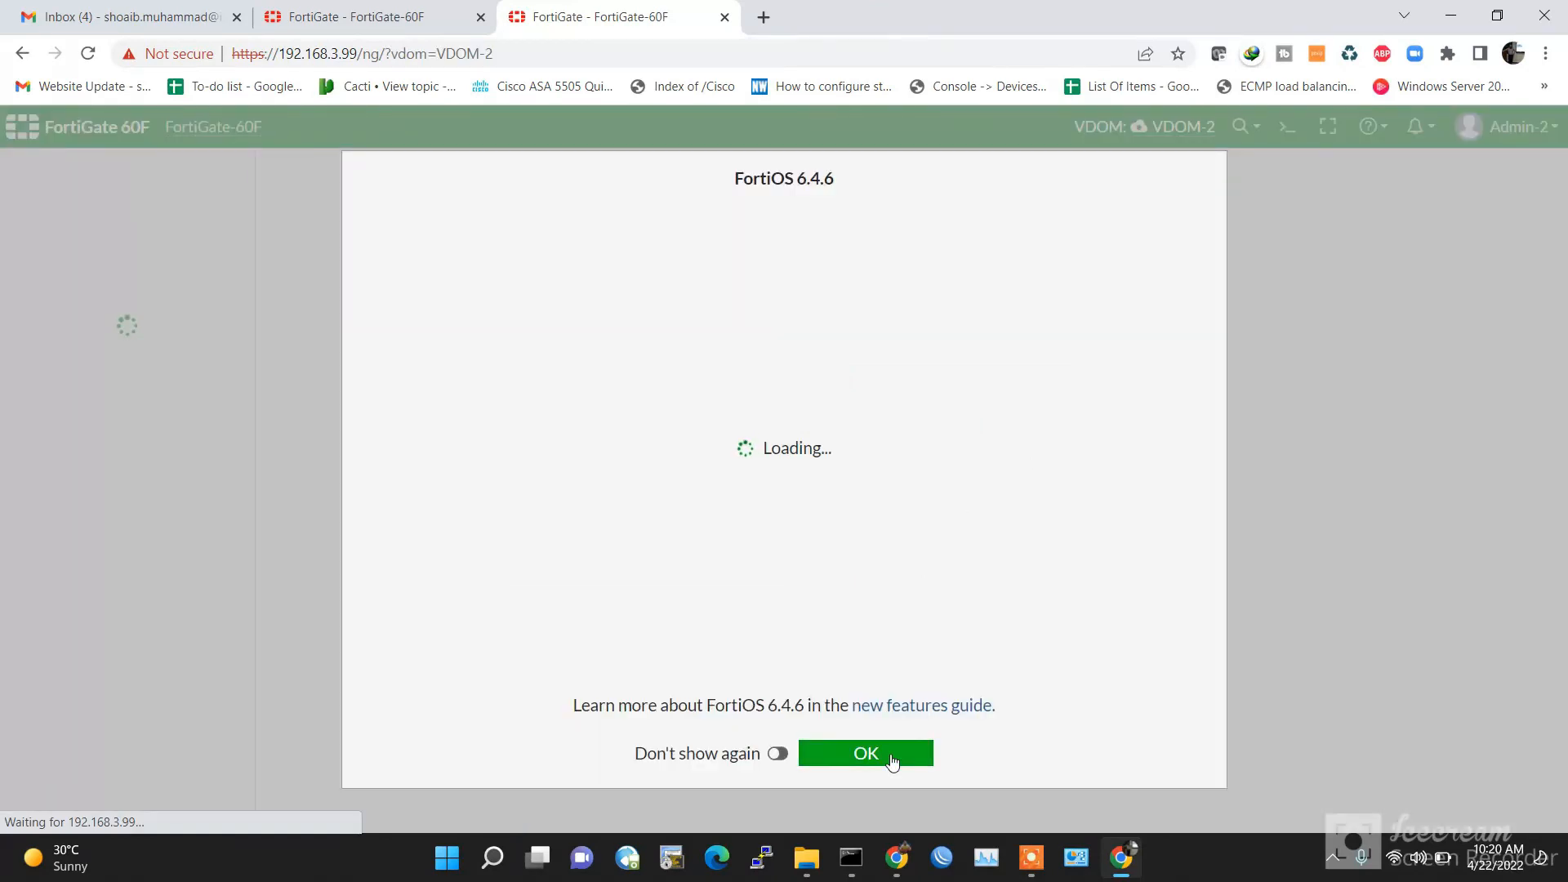
{"action": "left_click", "coordinate": [890, 753]}
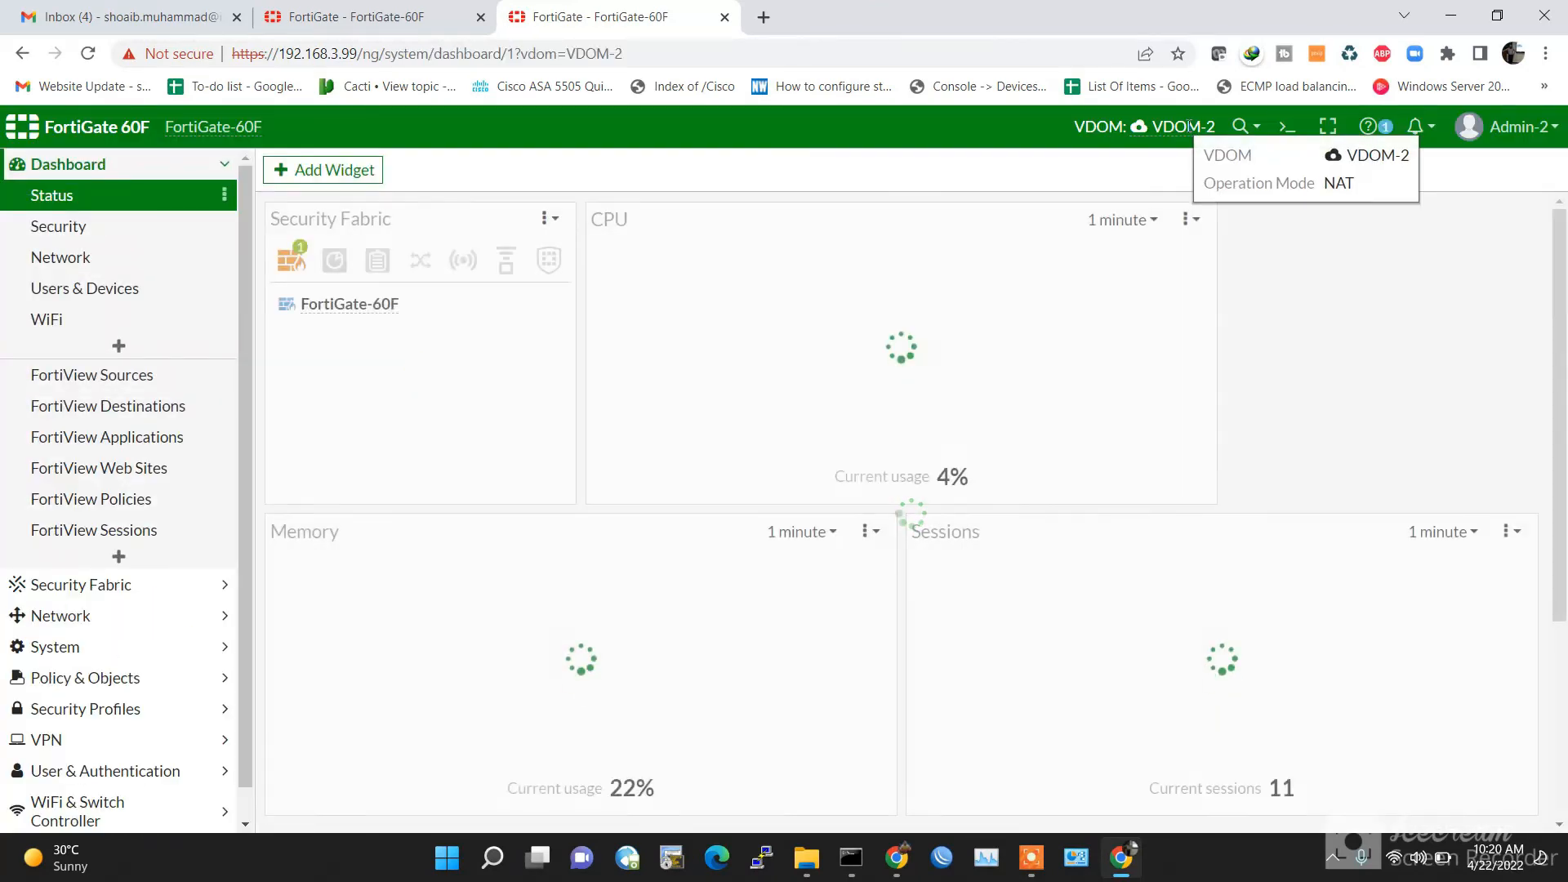
{"action": "left_click", "coordinate": [60, 616]}
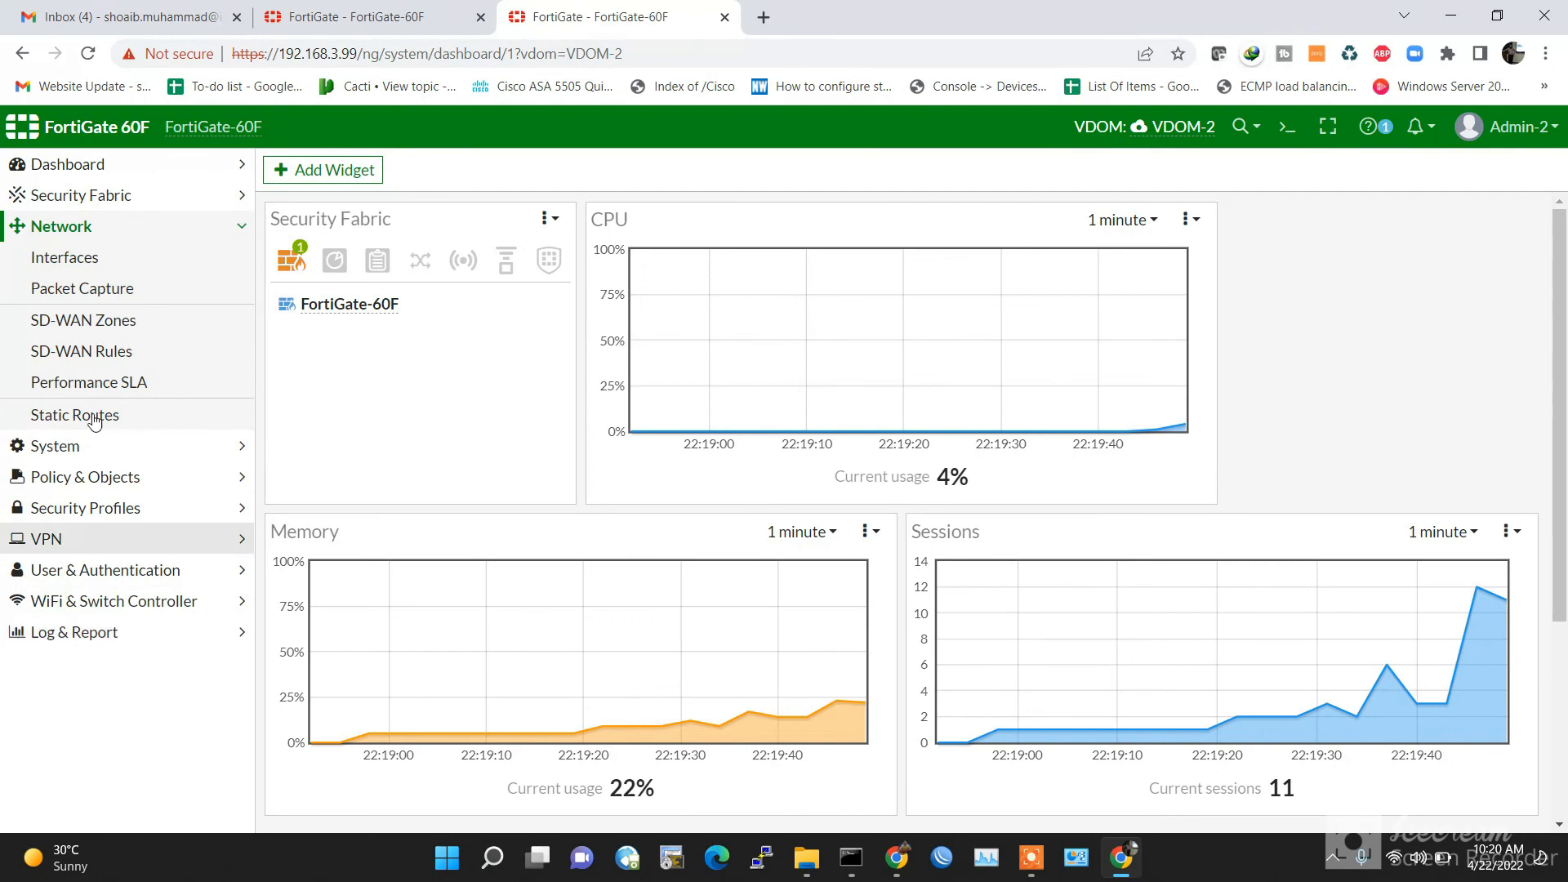
{"action": "left_click", "coordinate": [83, 268]}
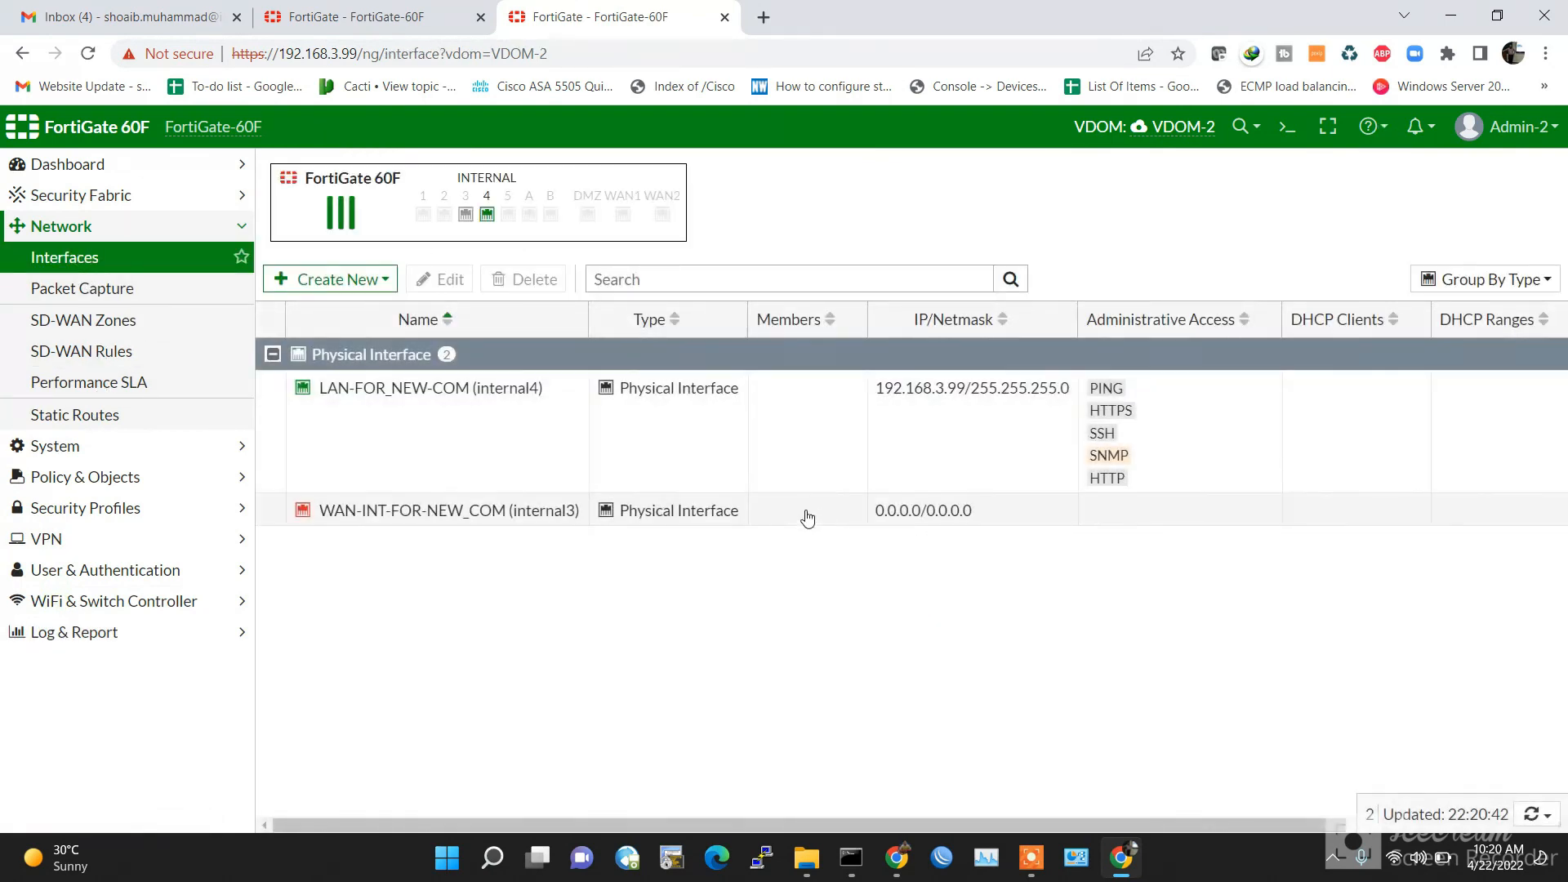